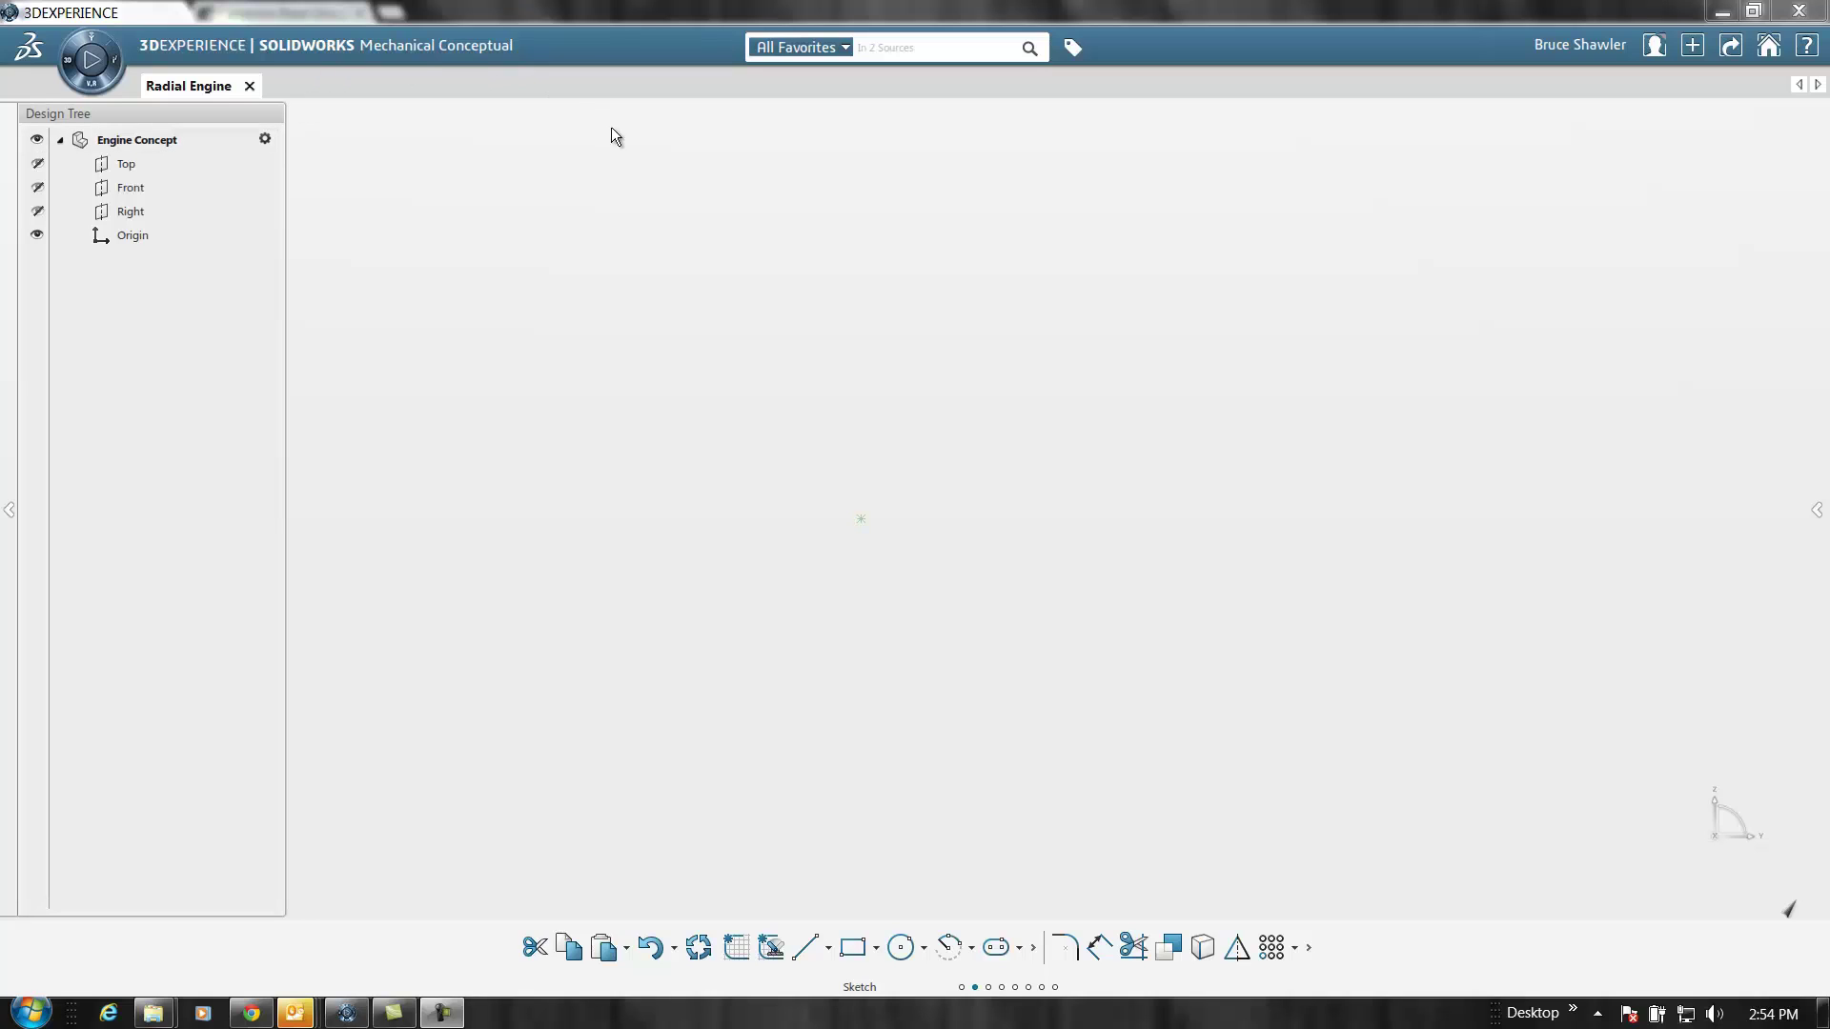
Sketch a circle about 290 mm in diameter on the Front plane, centred on the origin
left_click(975, 986)
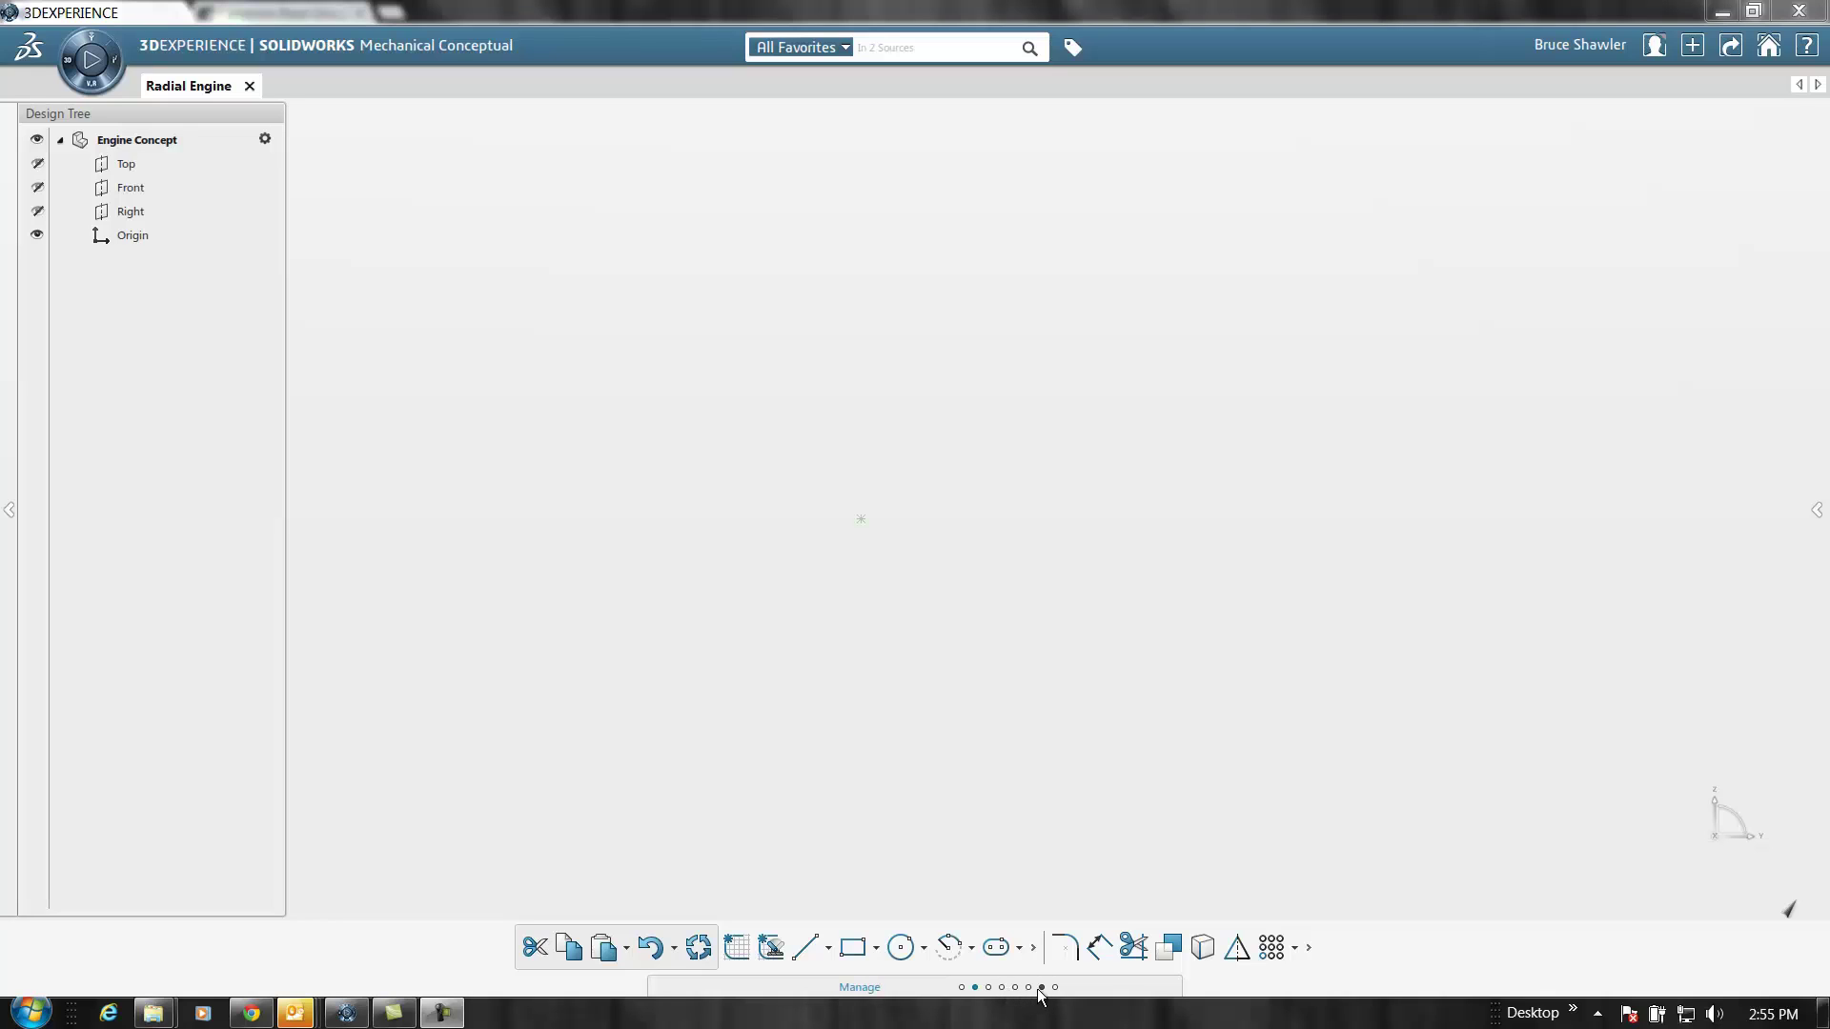
left_click(896, 949)
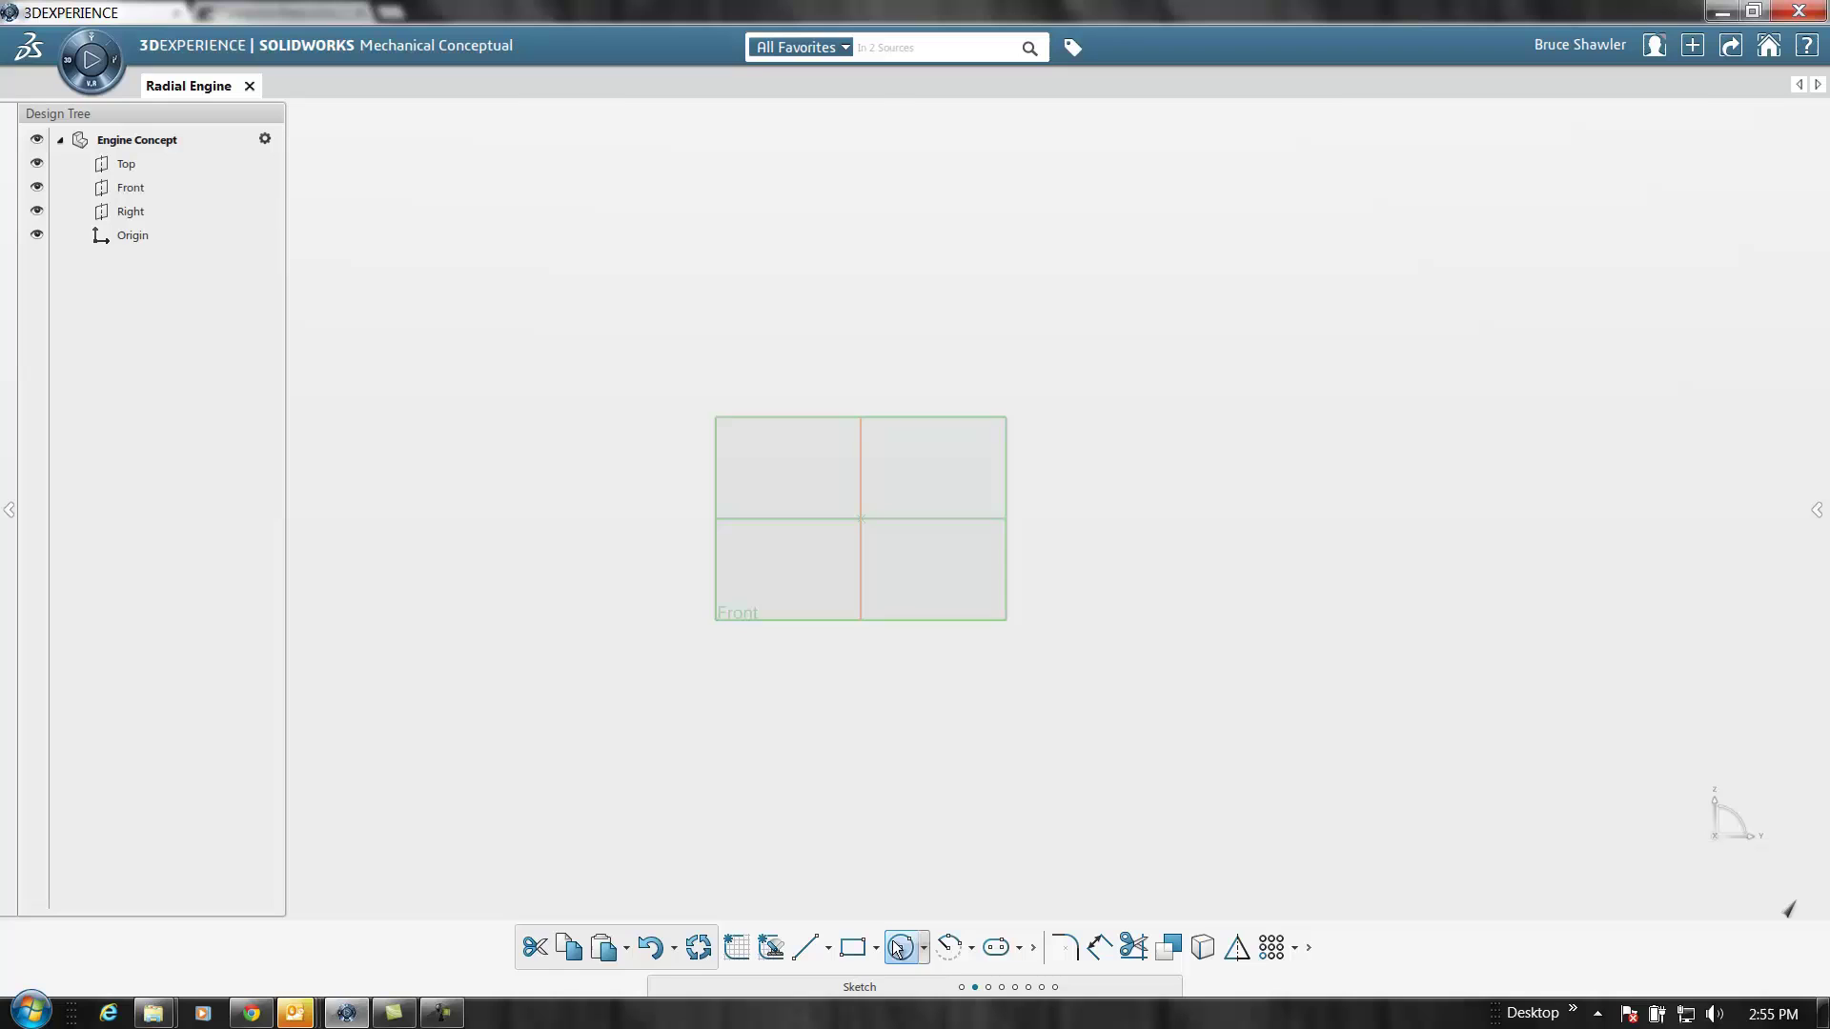
left_click(744, 421)
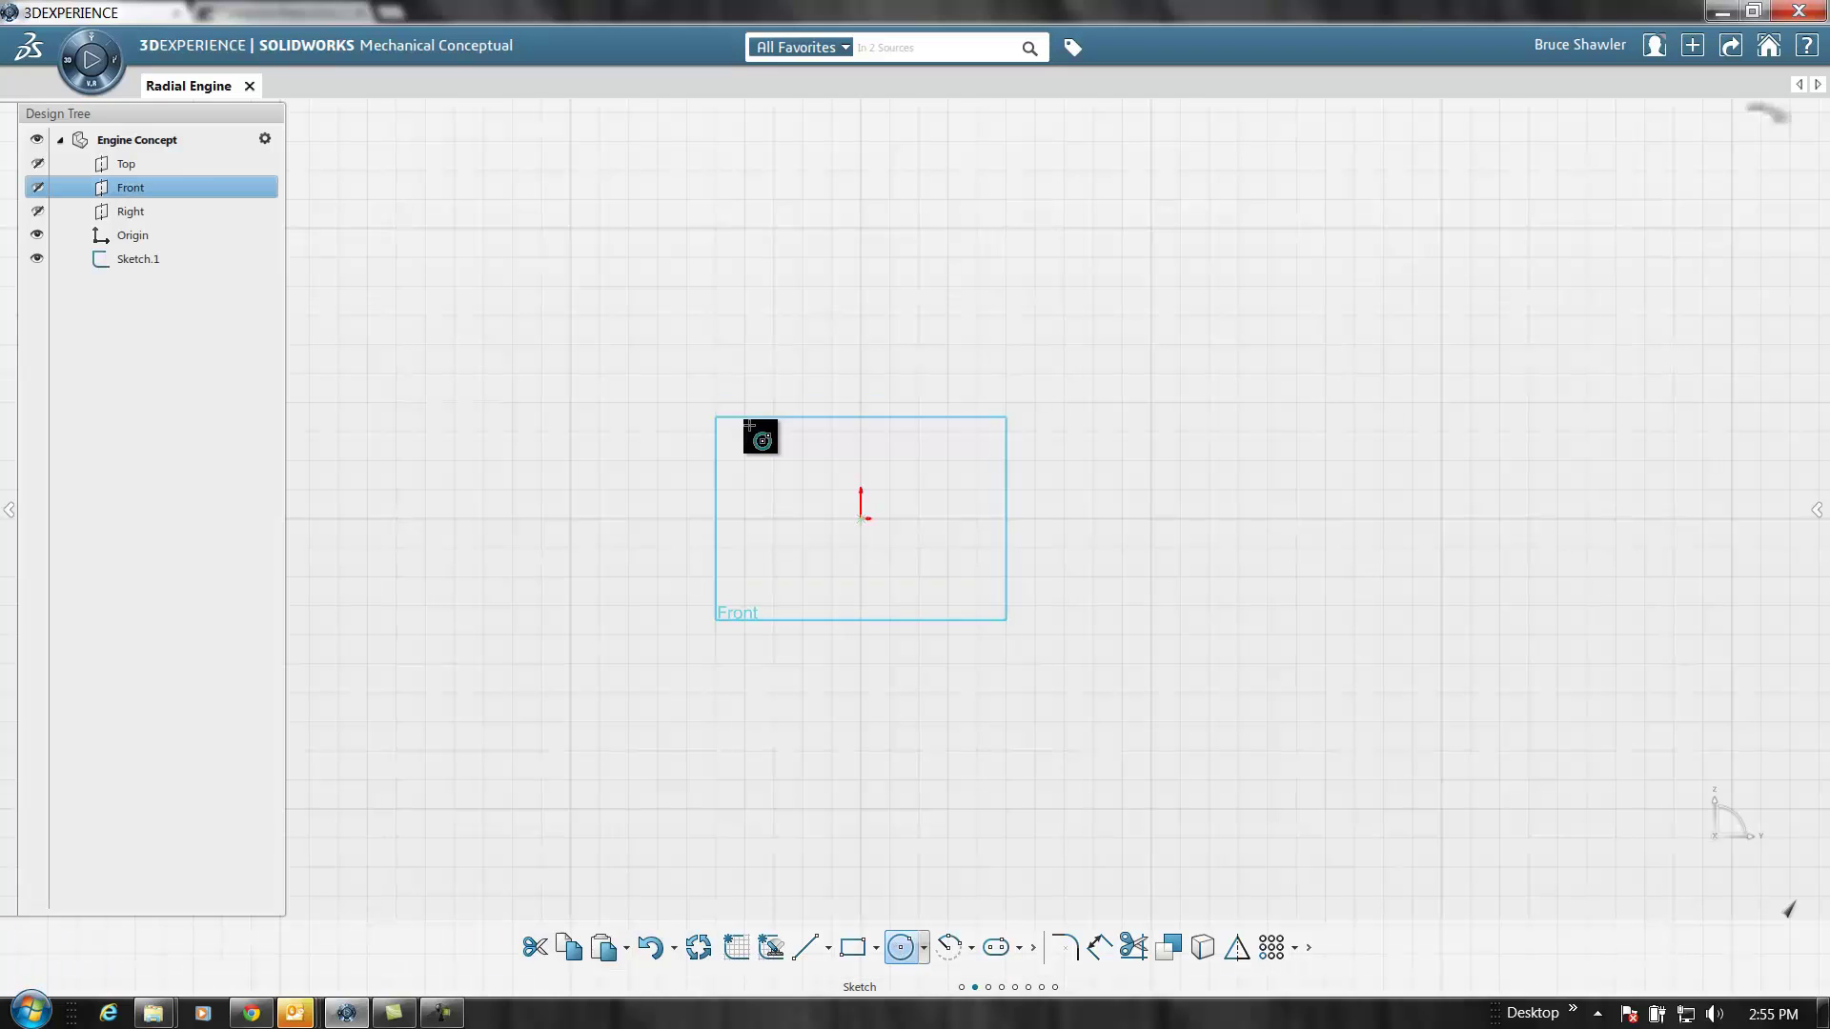
left_click(871, 528)
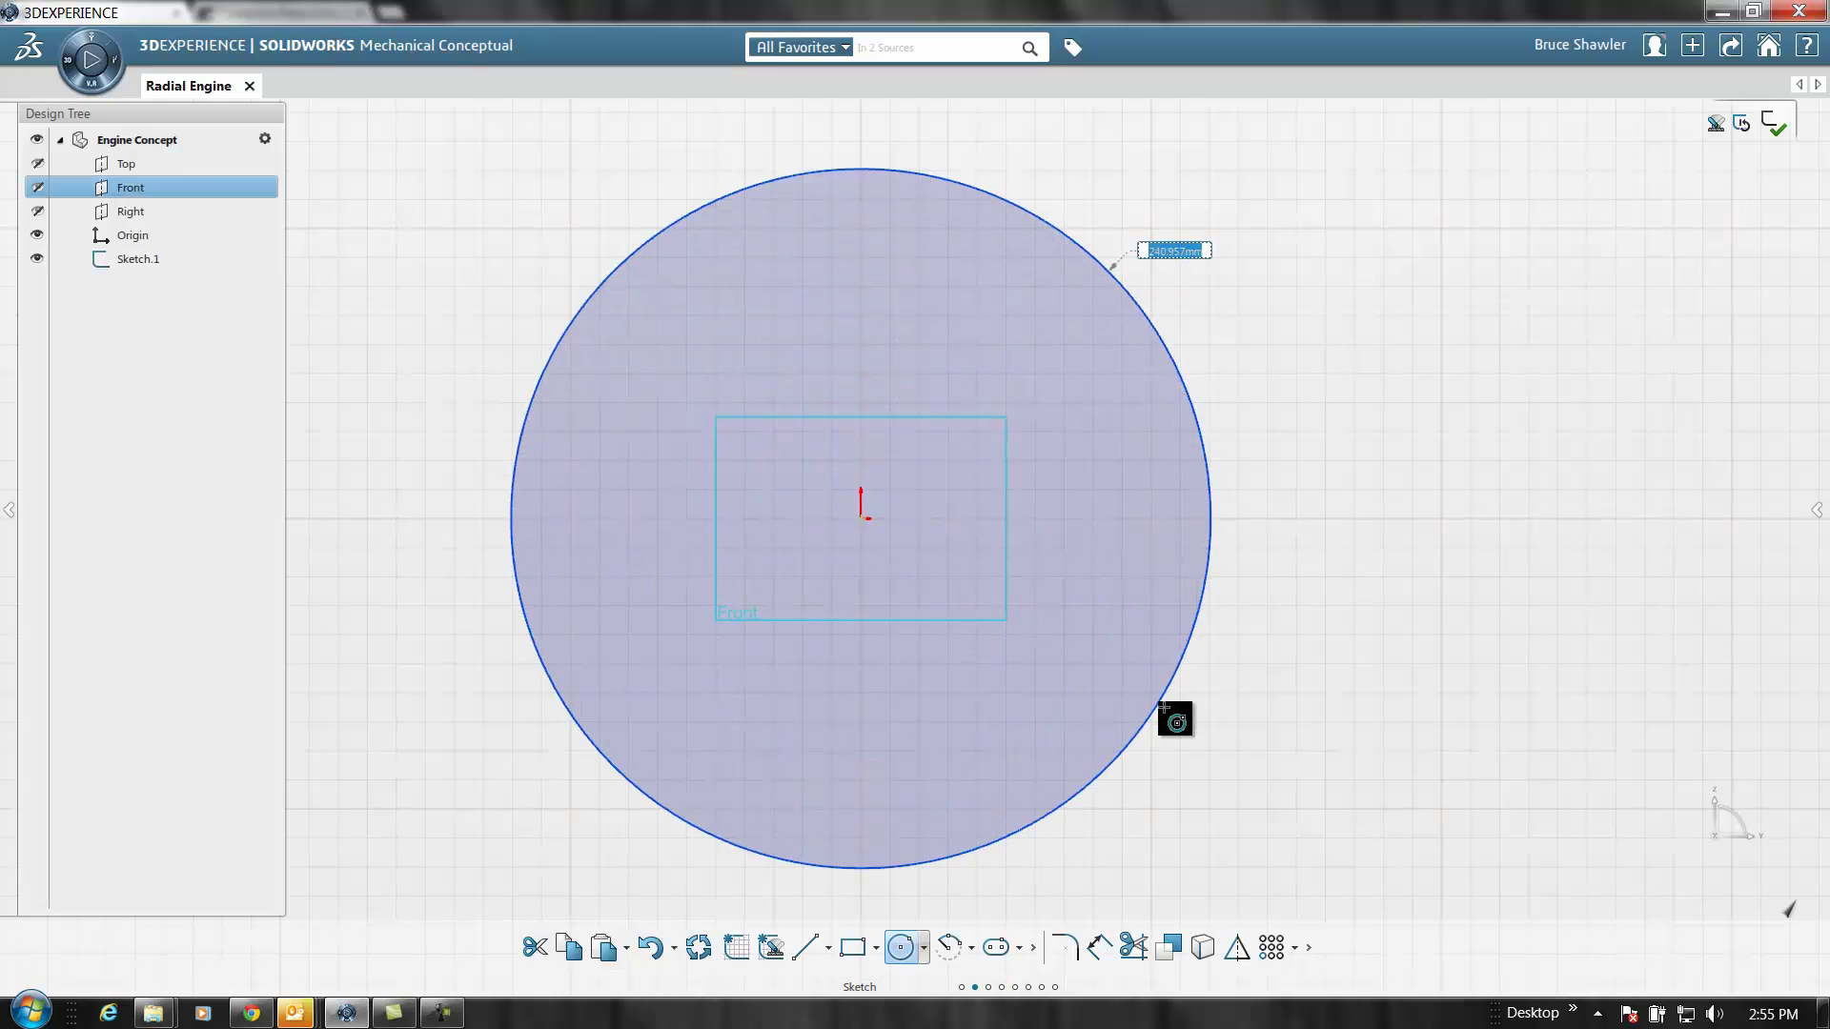
left_click(1227, 750)
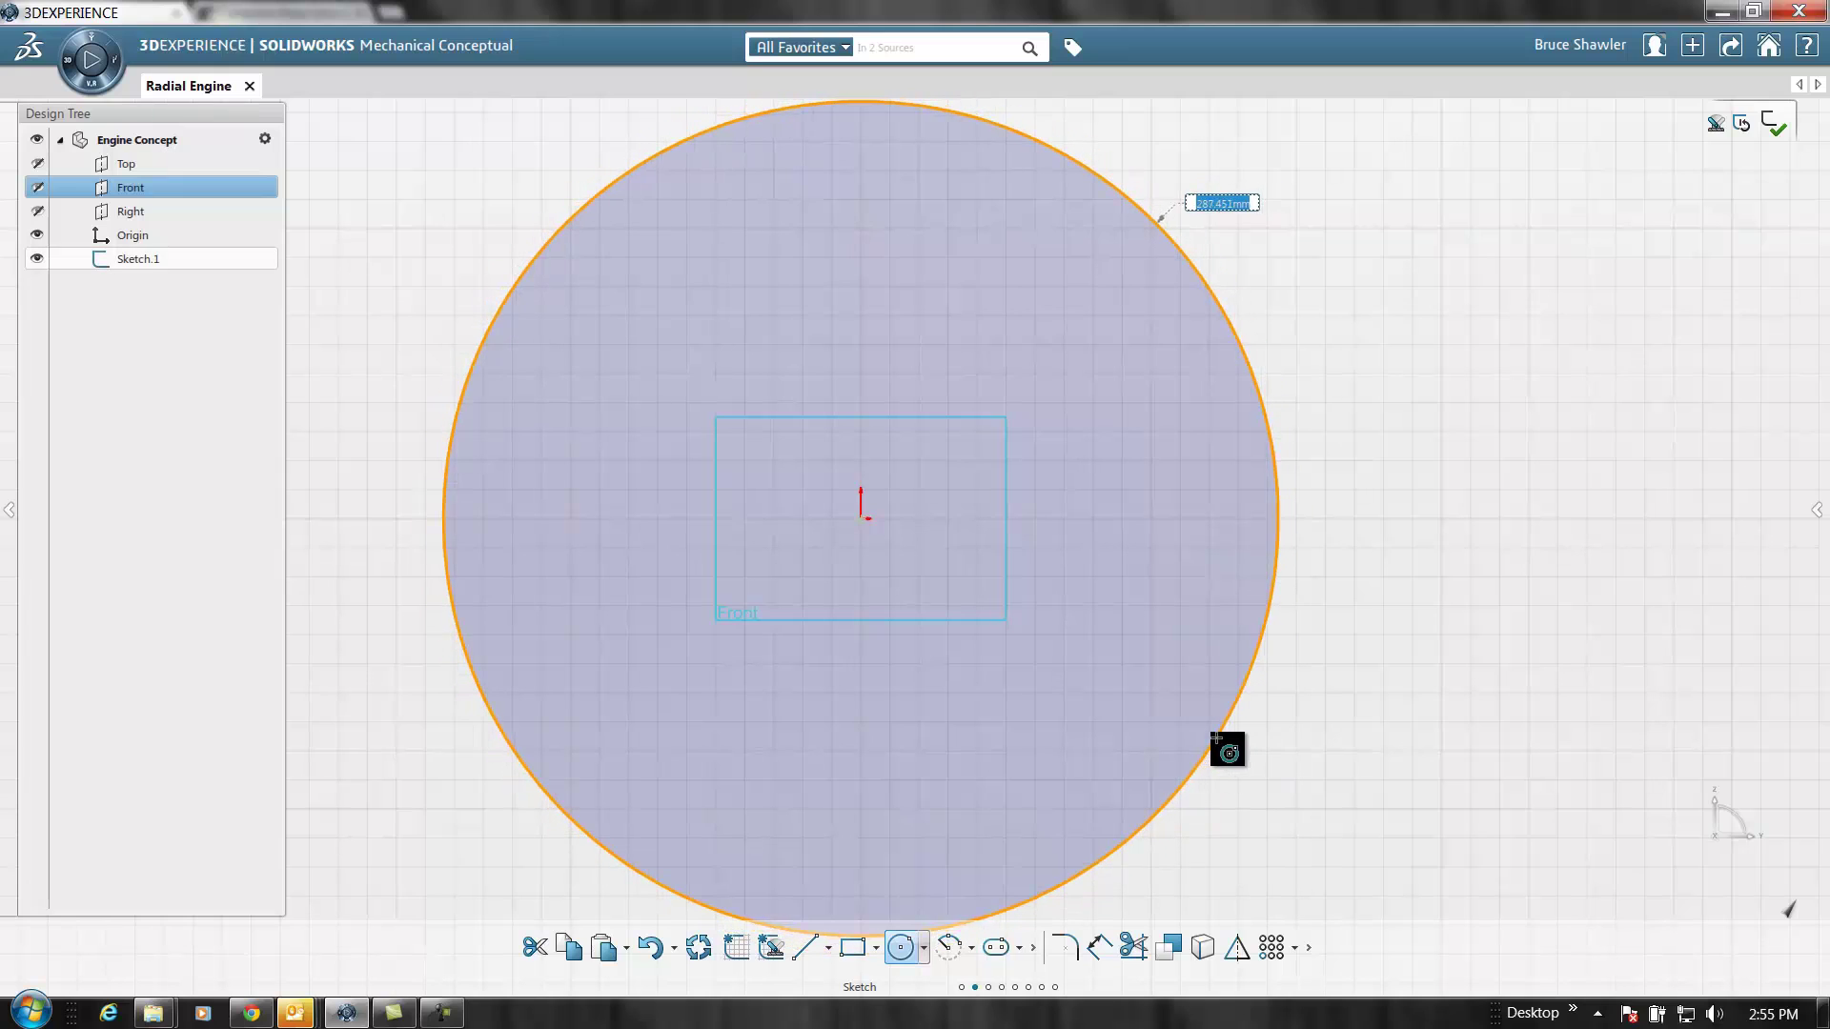
key("Escape")
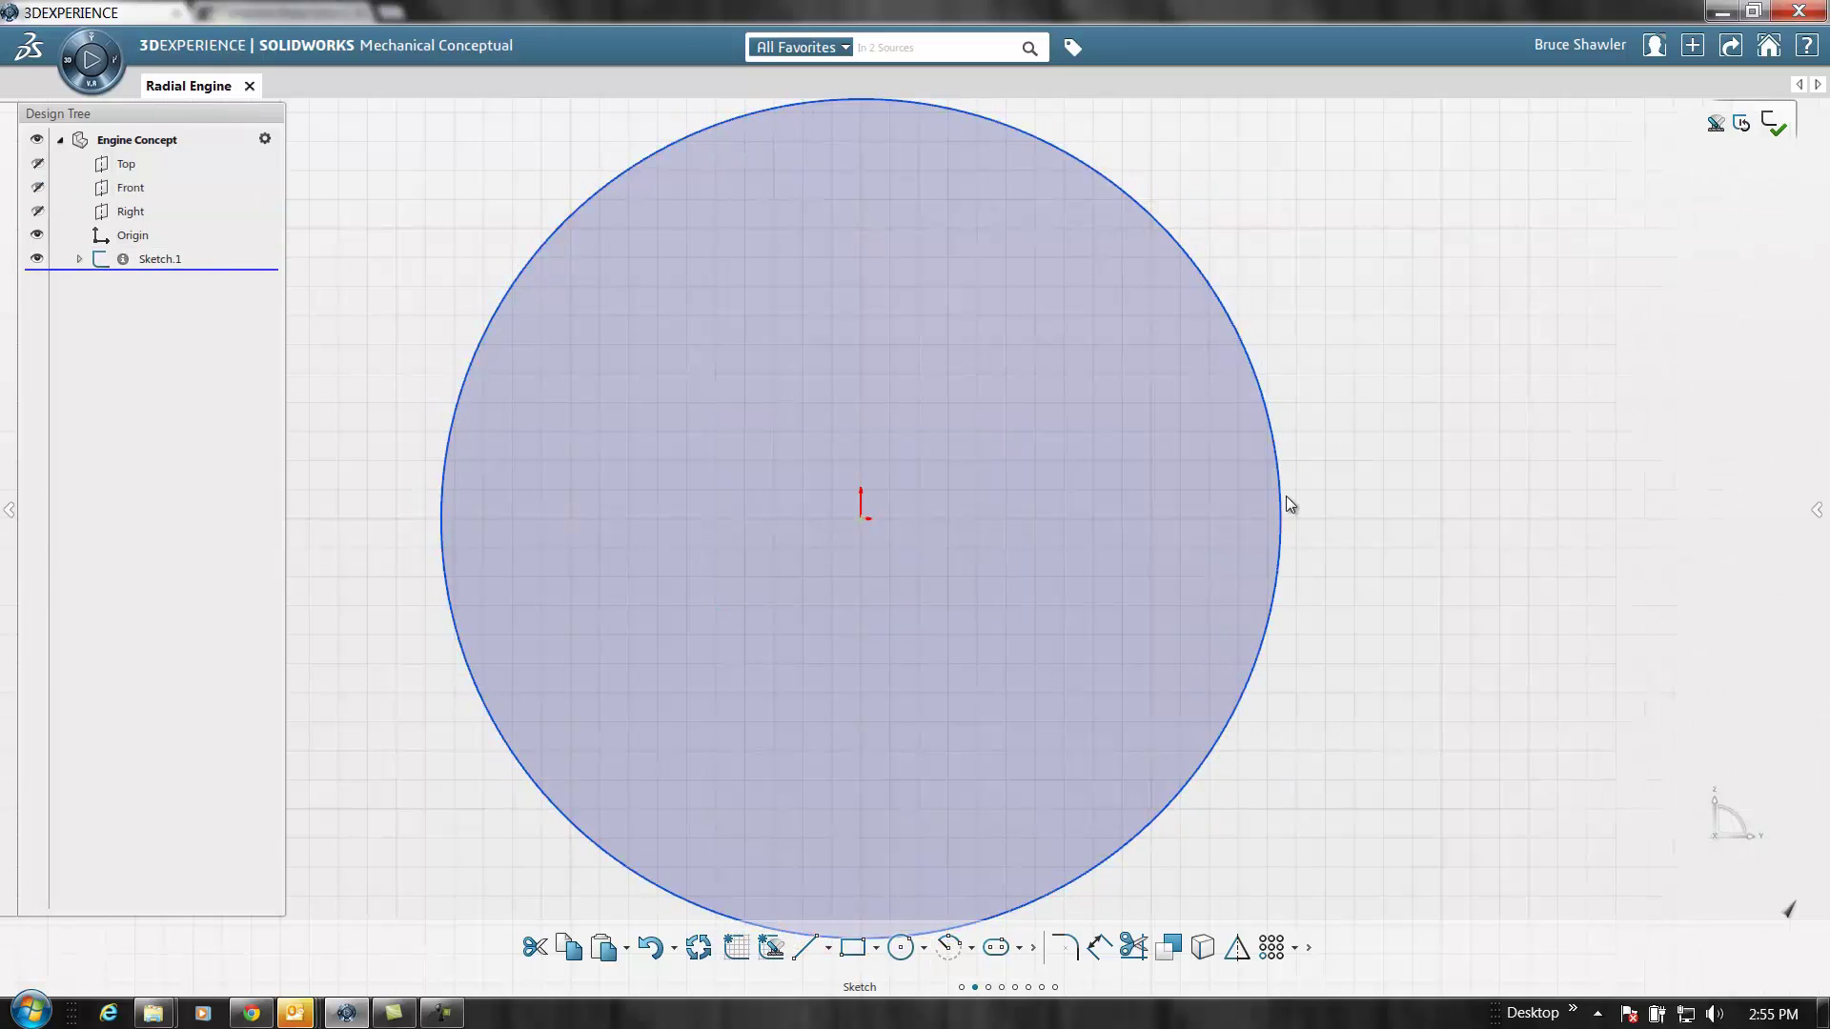
Dimension the circle's diameter at 300 mm
left_click(1296, 495)
double_click(1254, 206)
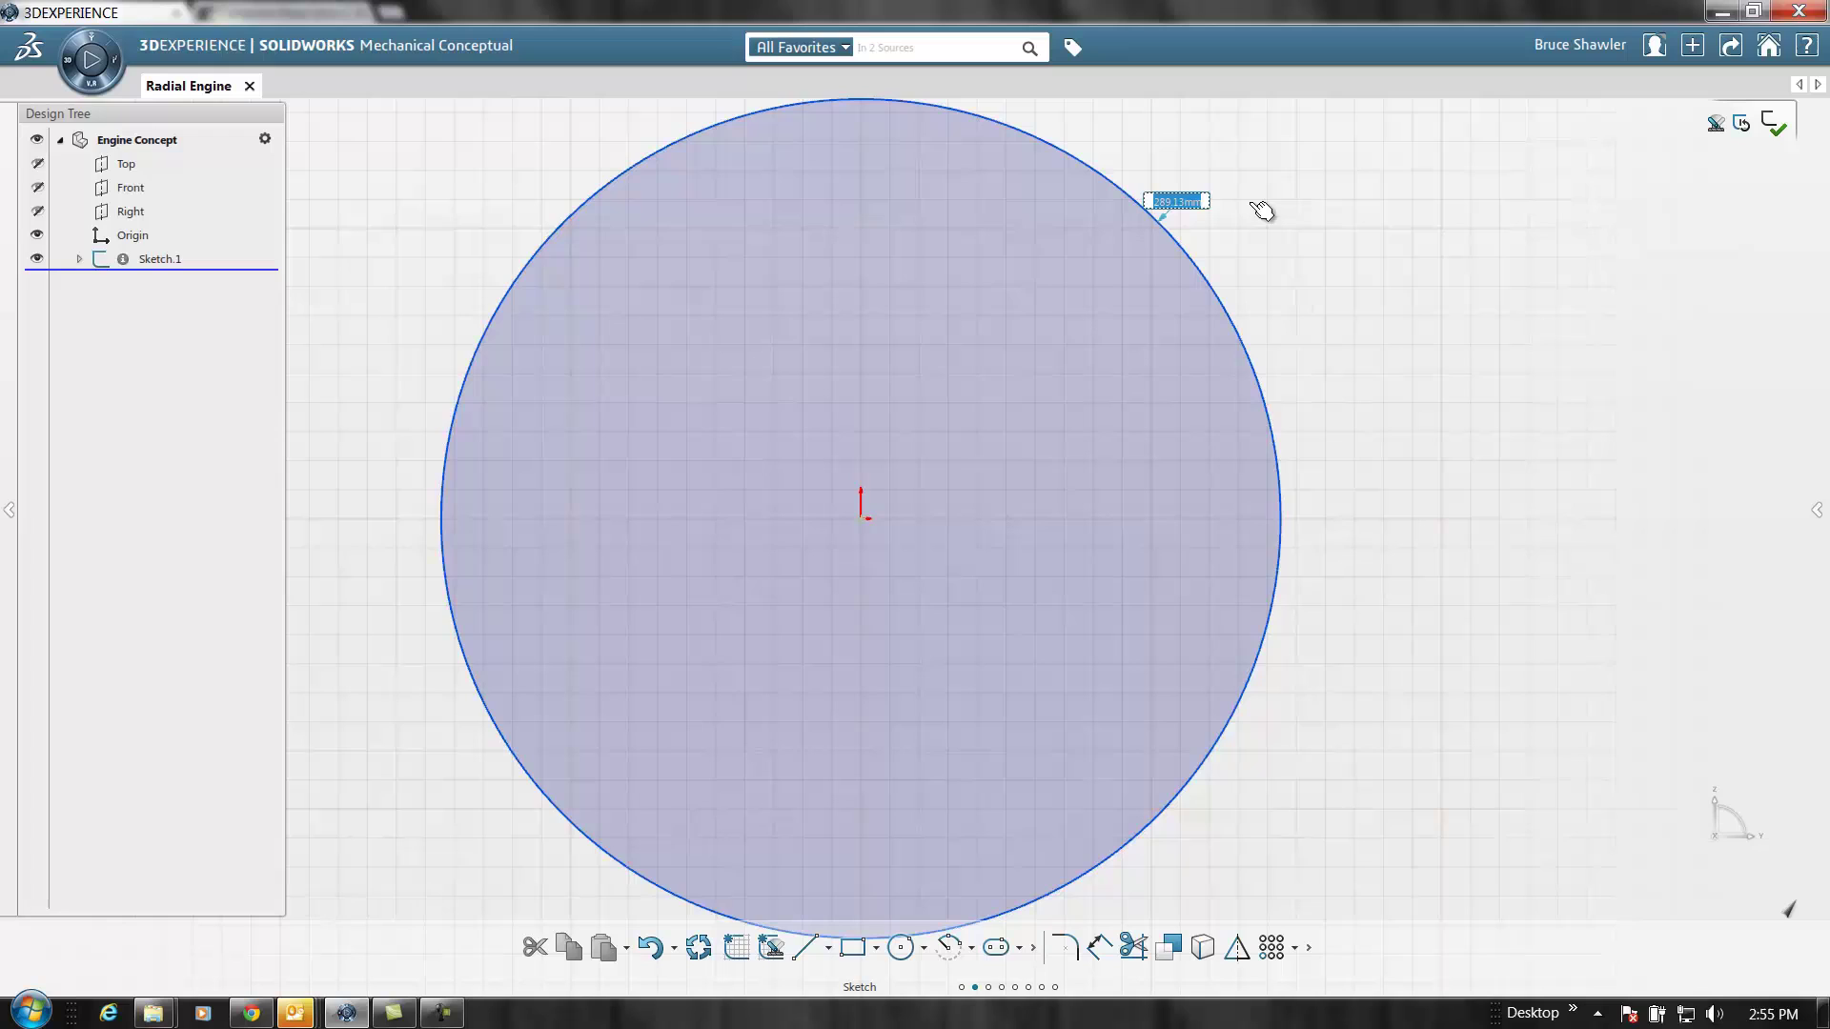
type("300")
key("Return")
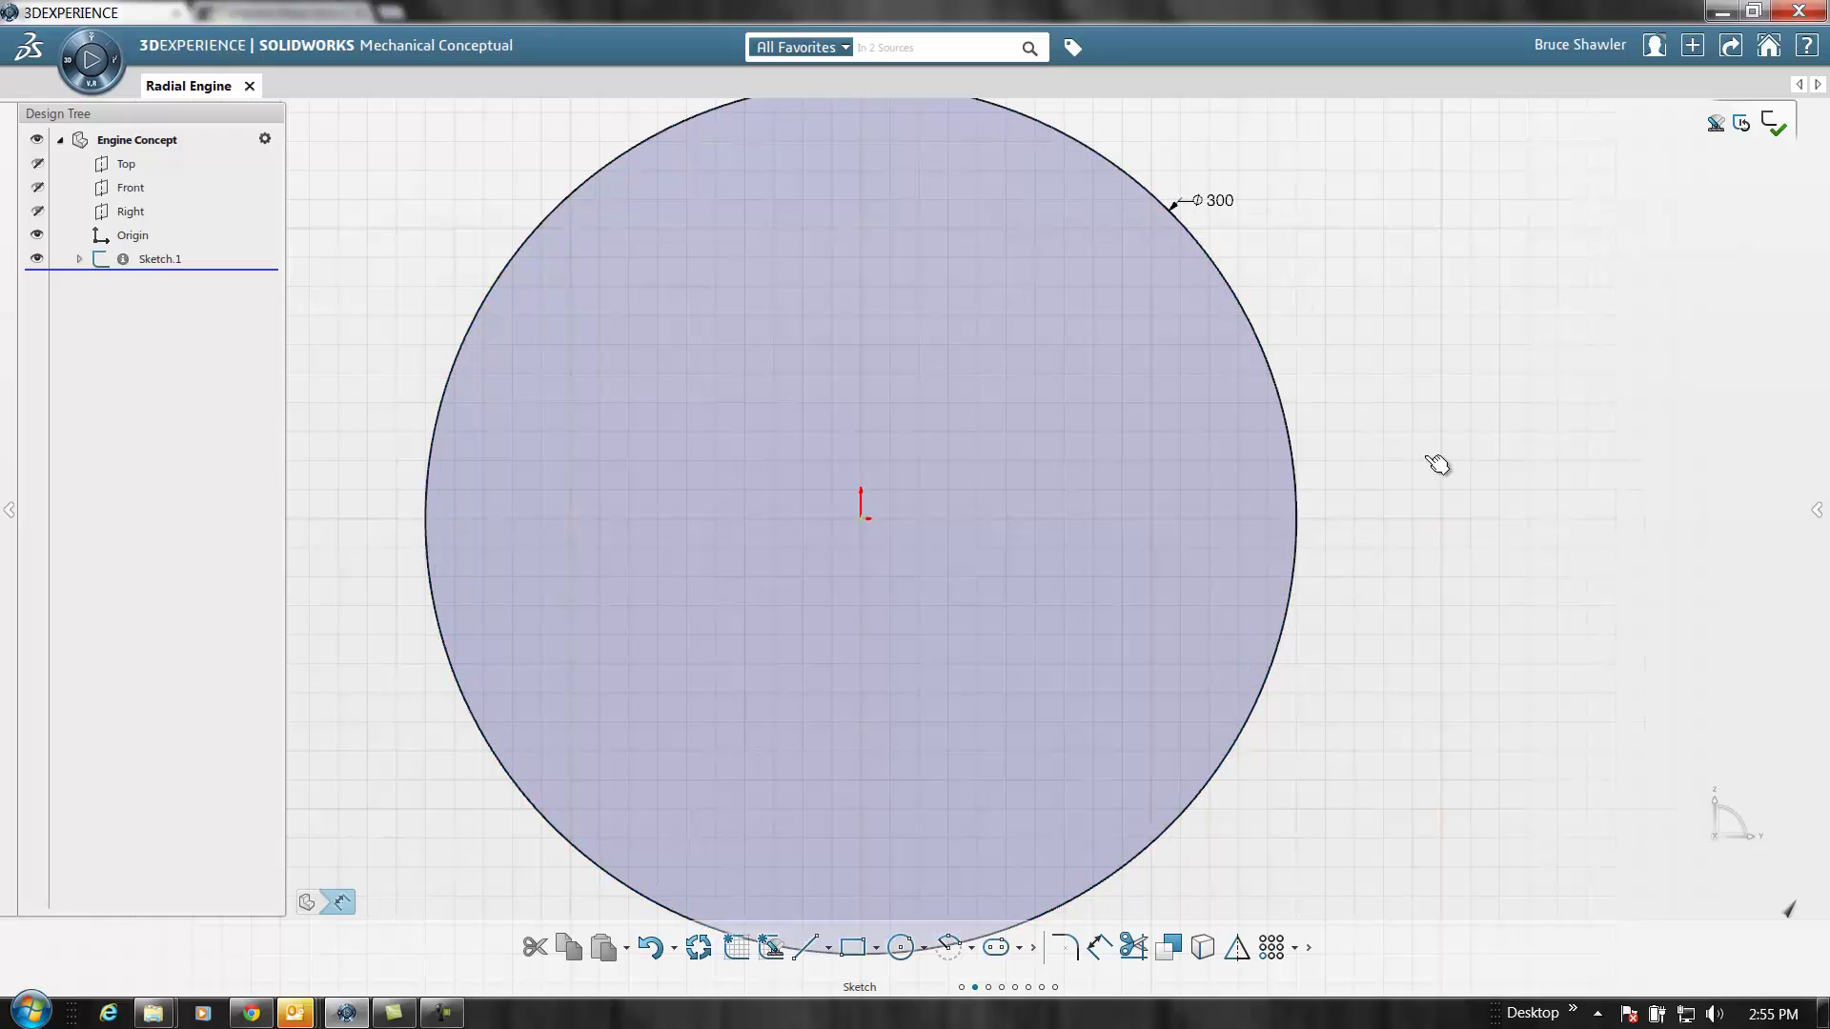
Sketch a straight horizontal slot inside the circle, on the origin's +X side, about 83 mm between its end centres
left_click(996, 946)
left_click(991, 520)
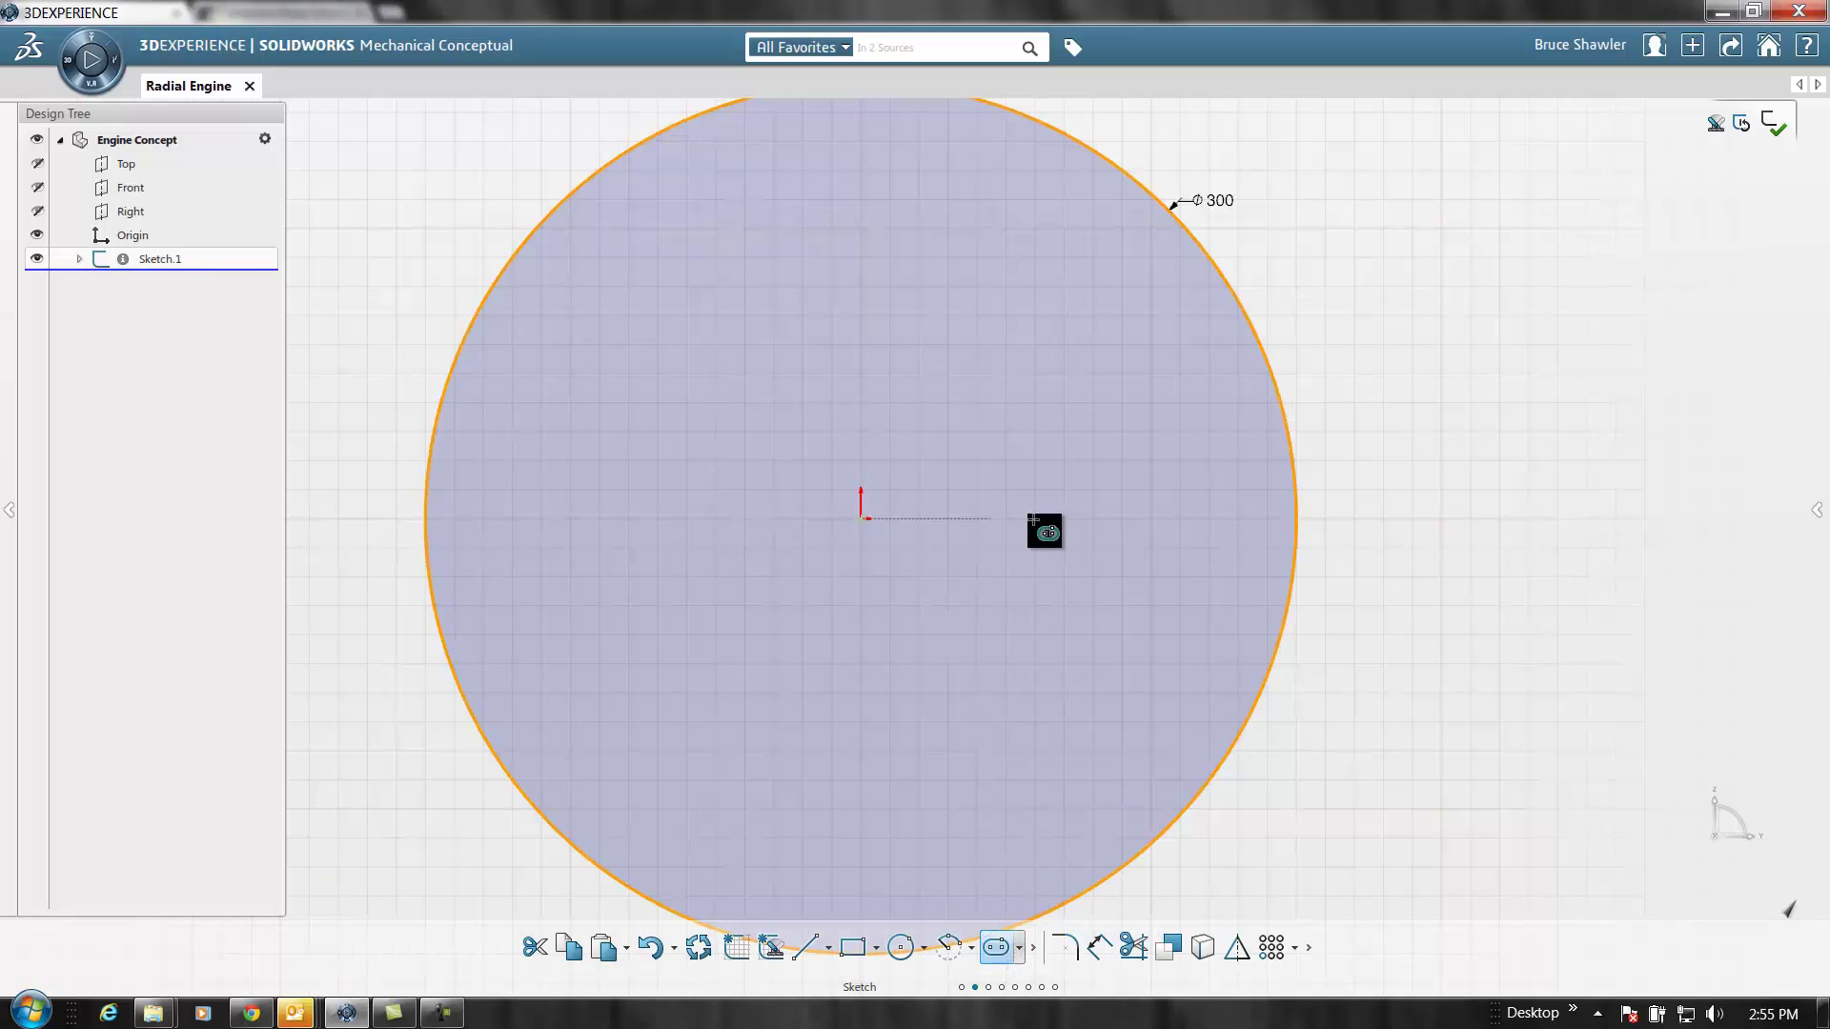
left_click(1229, 518)
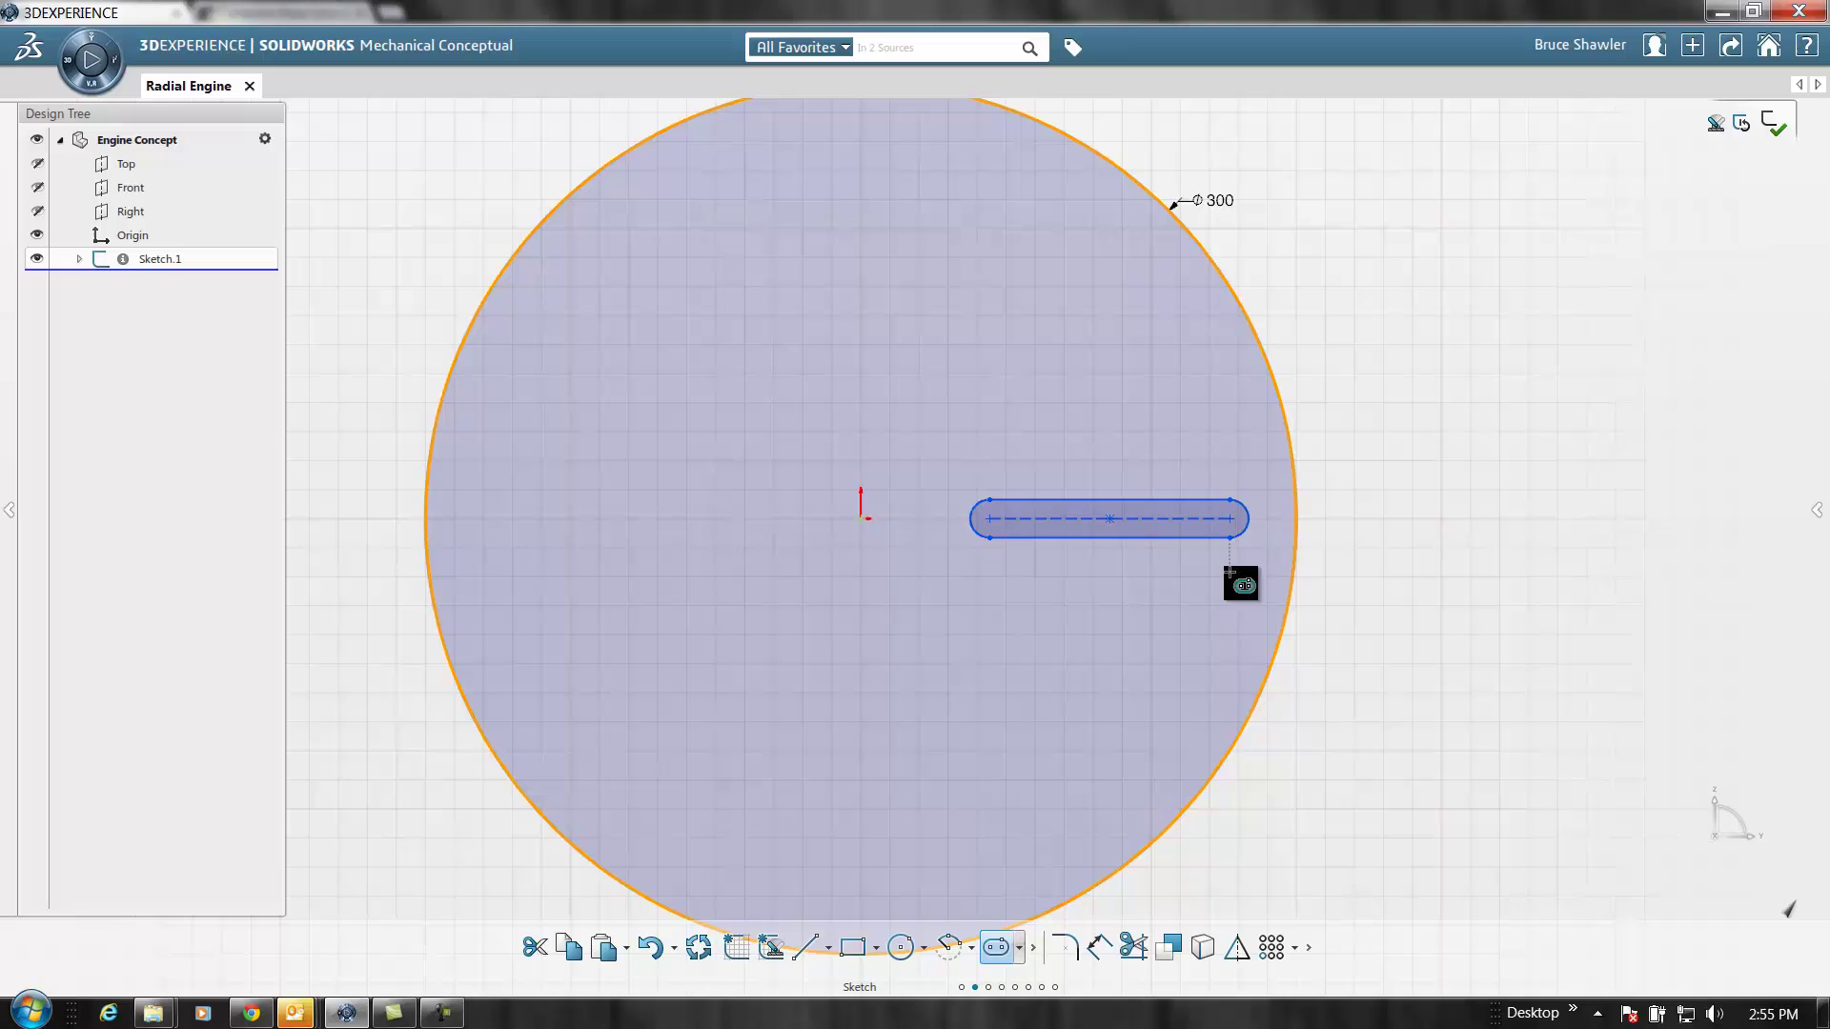
key("Escape")
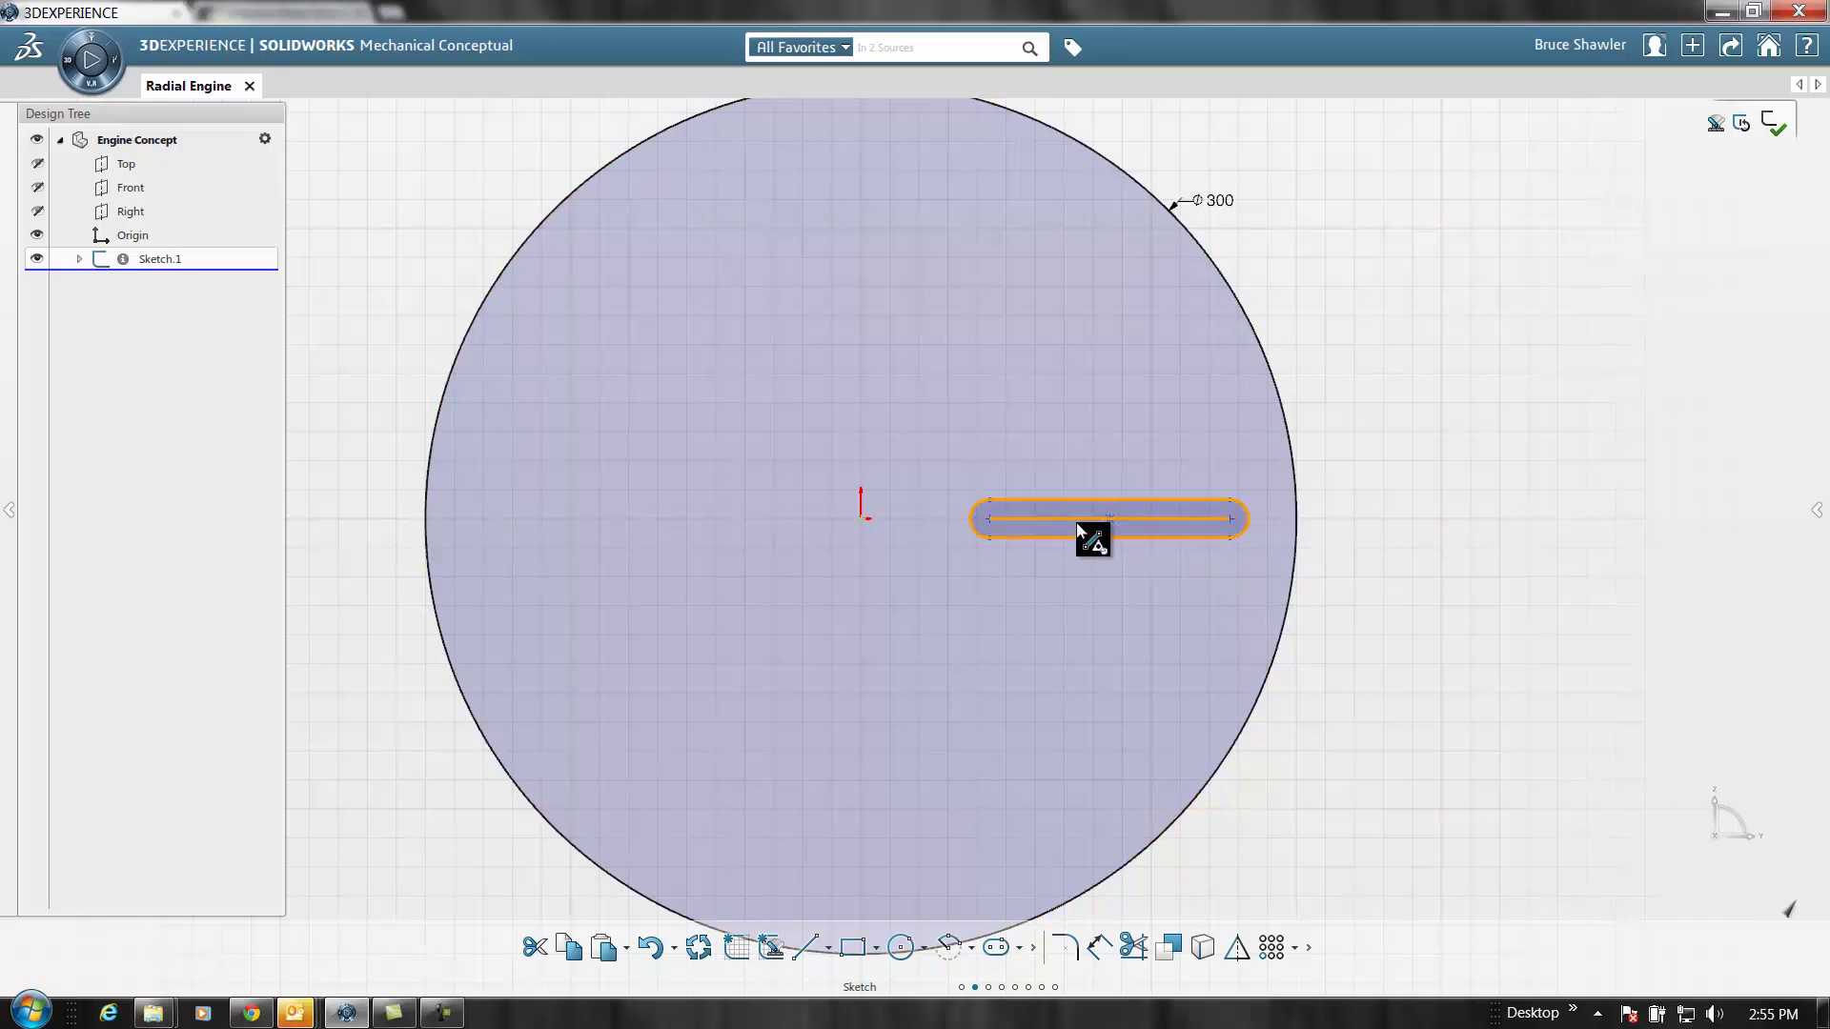
Constrain the slot's centreline to be coincident with the origin
left_click(1080, 530)
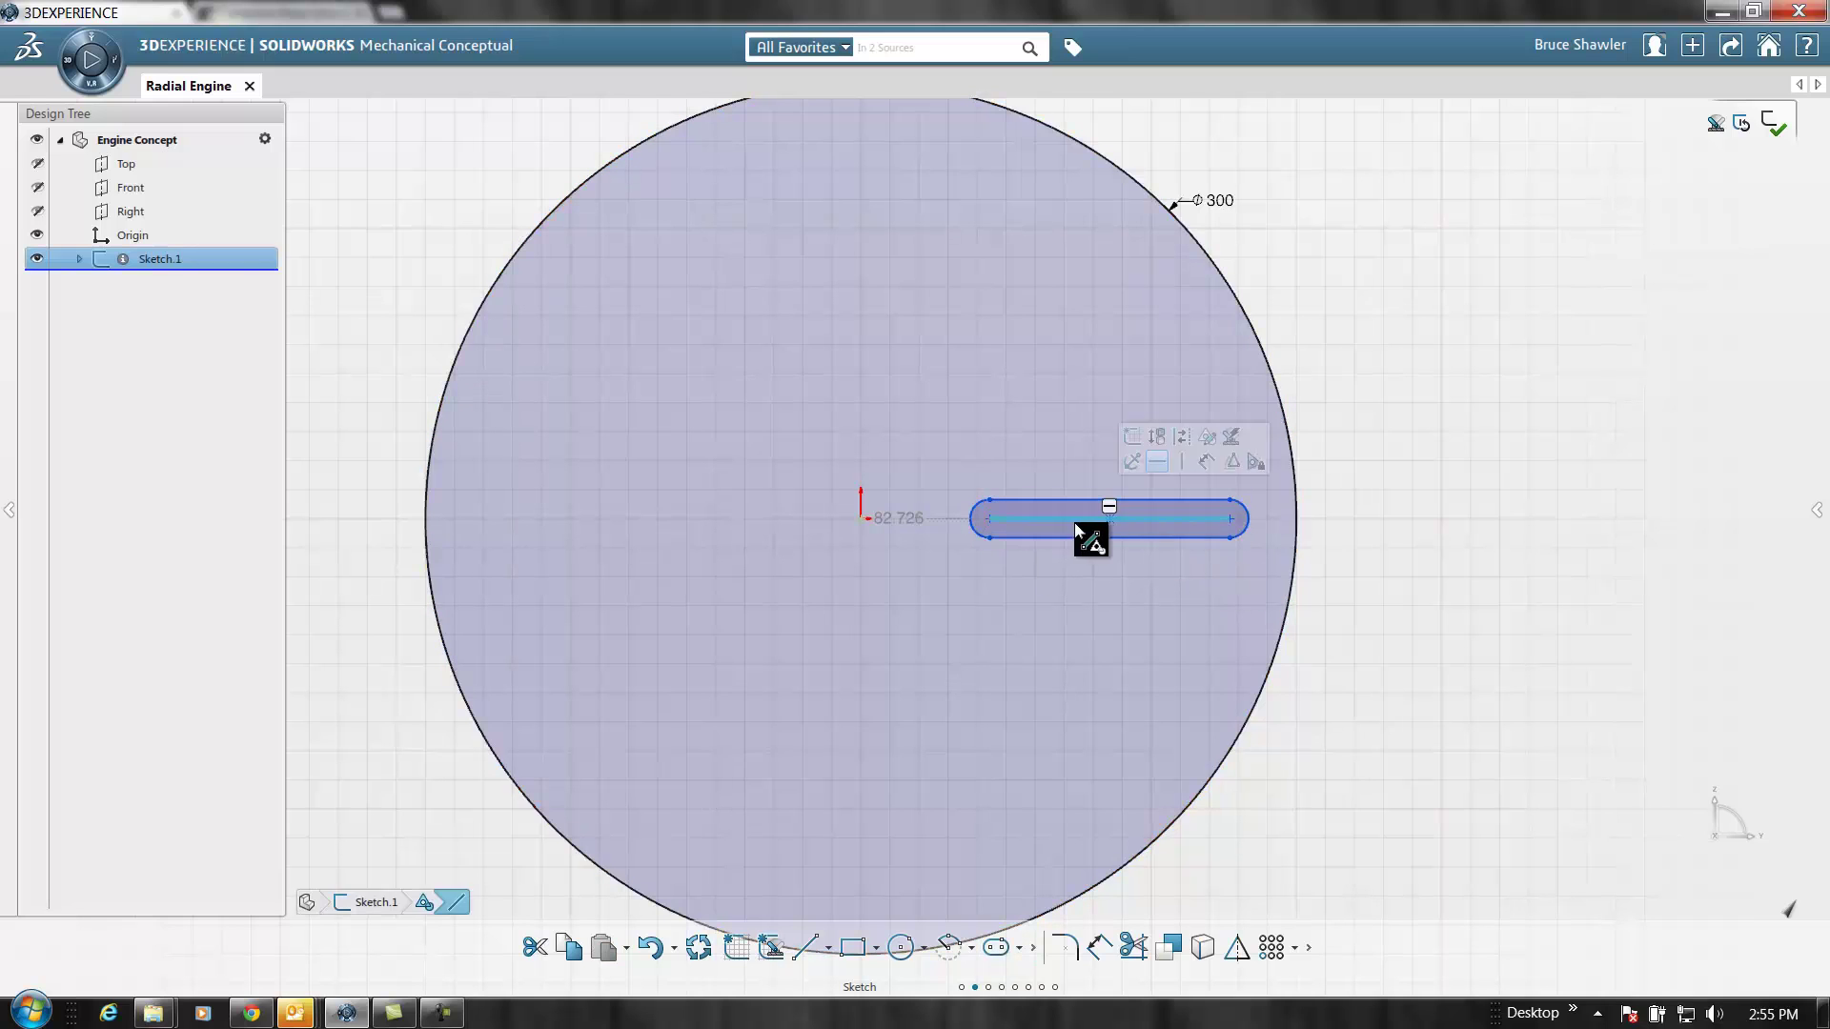
left_click(861, 518)
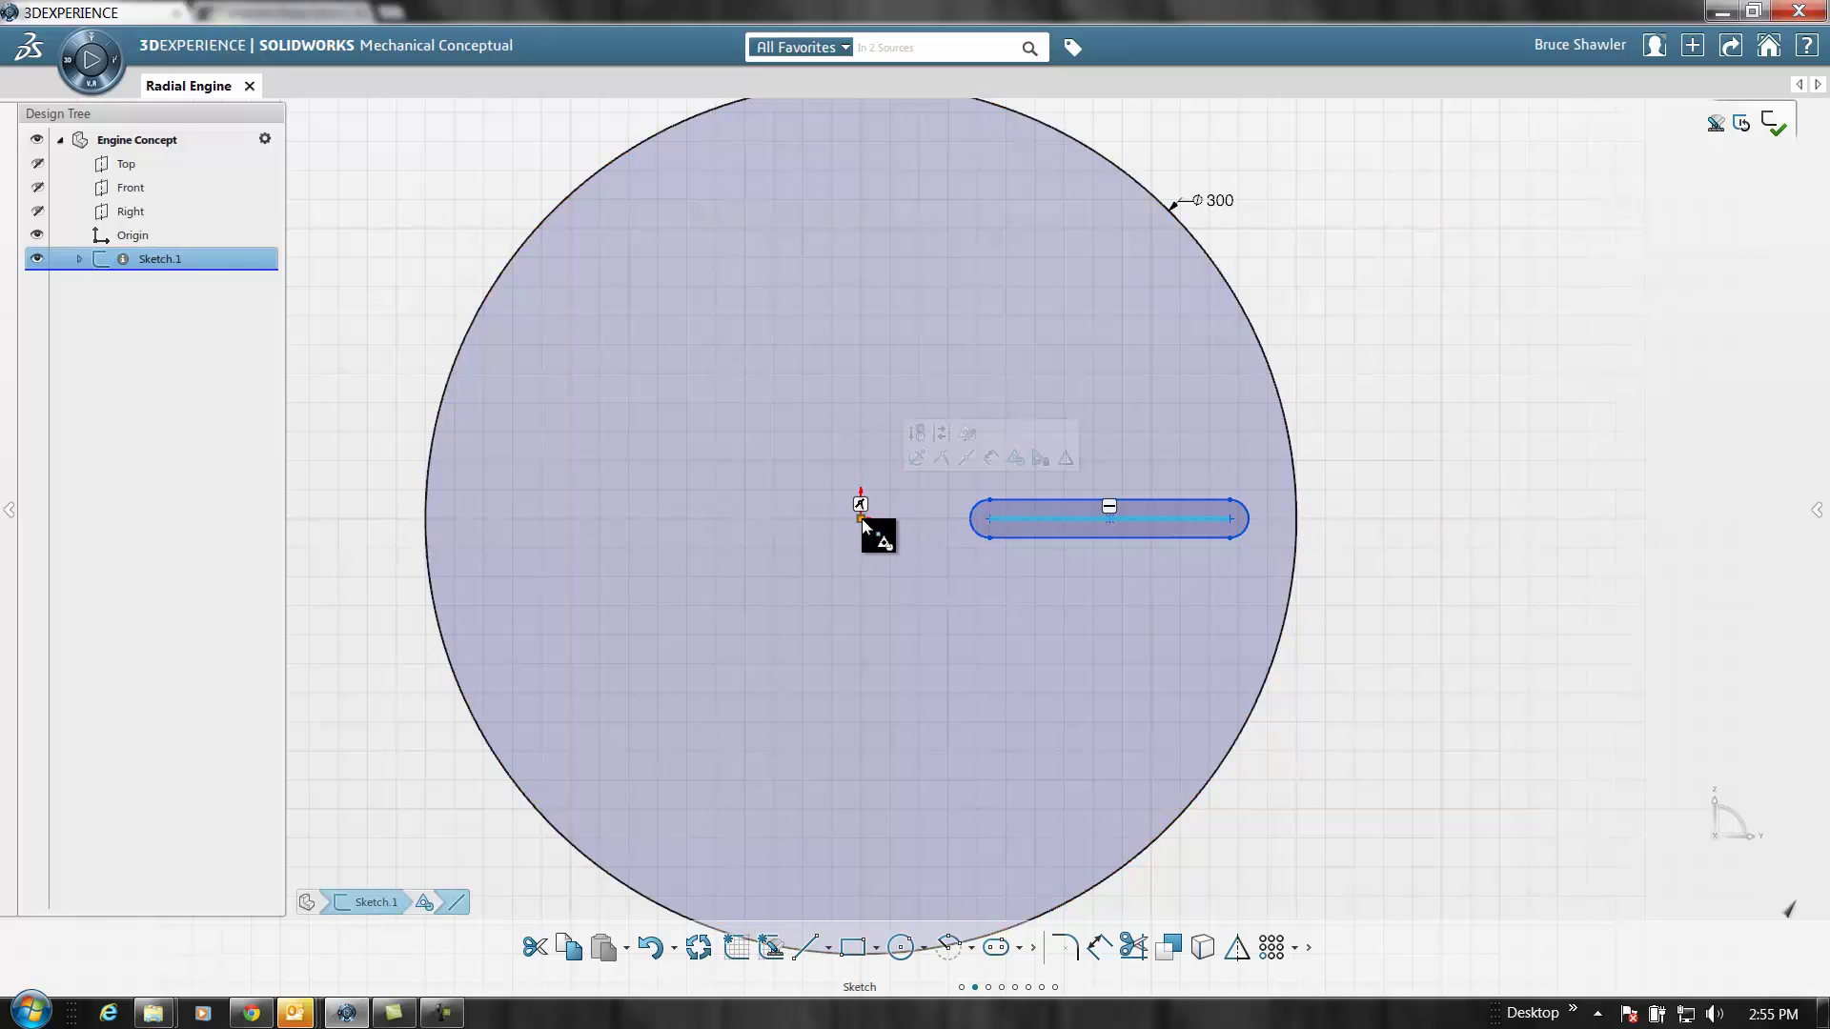
left_click(937, 460)
left_click(1433, 387)
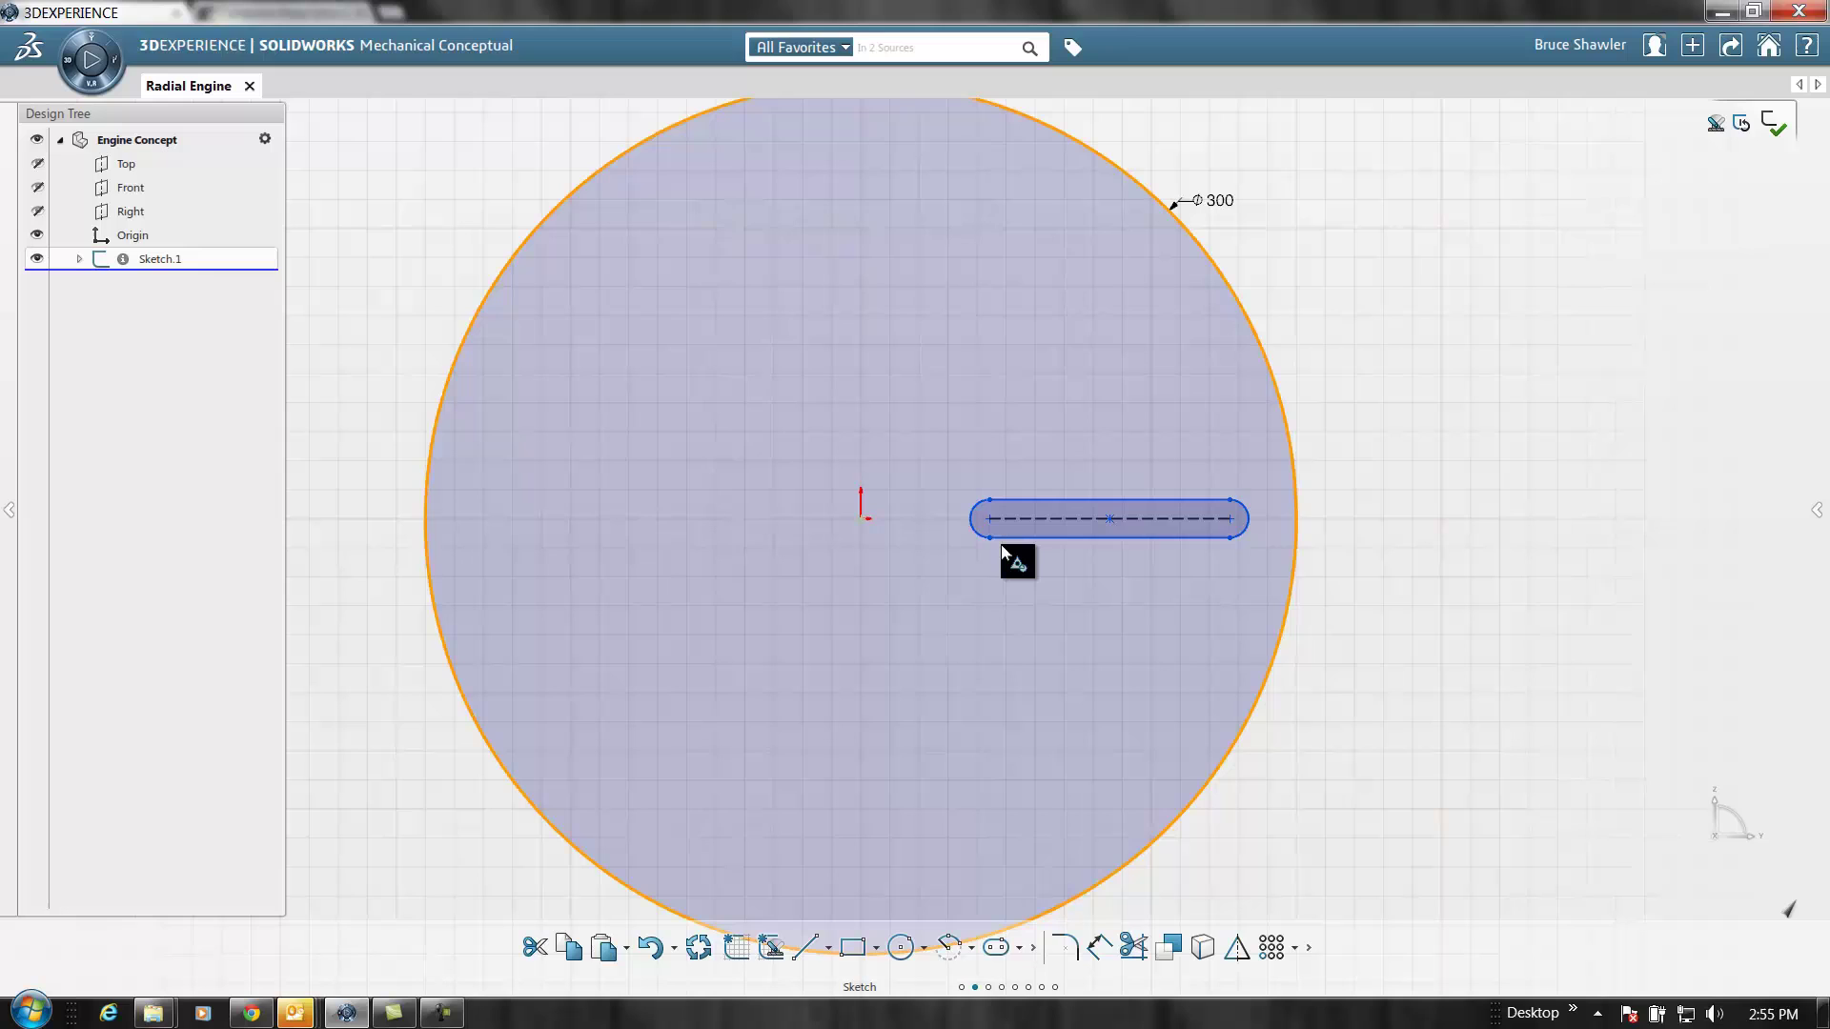
Reshape the slot by its end points, making it much wider and pulling its outer end inward from the circle
left_click_drag(985, 535, 985, 584)
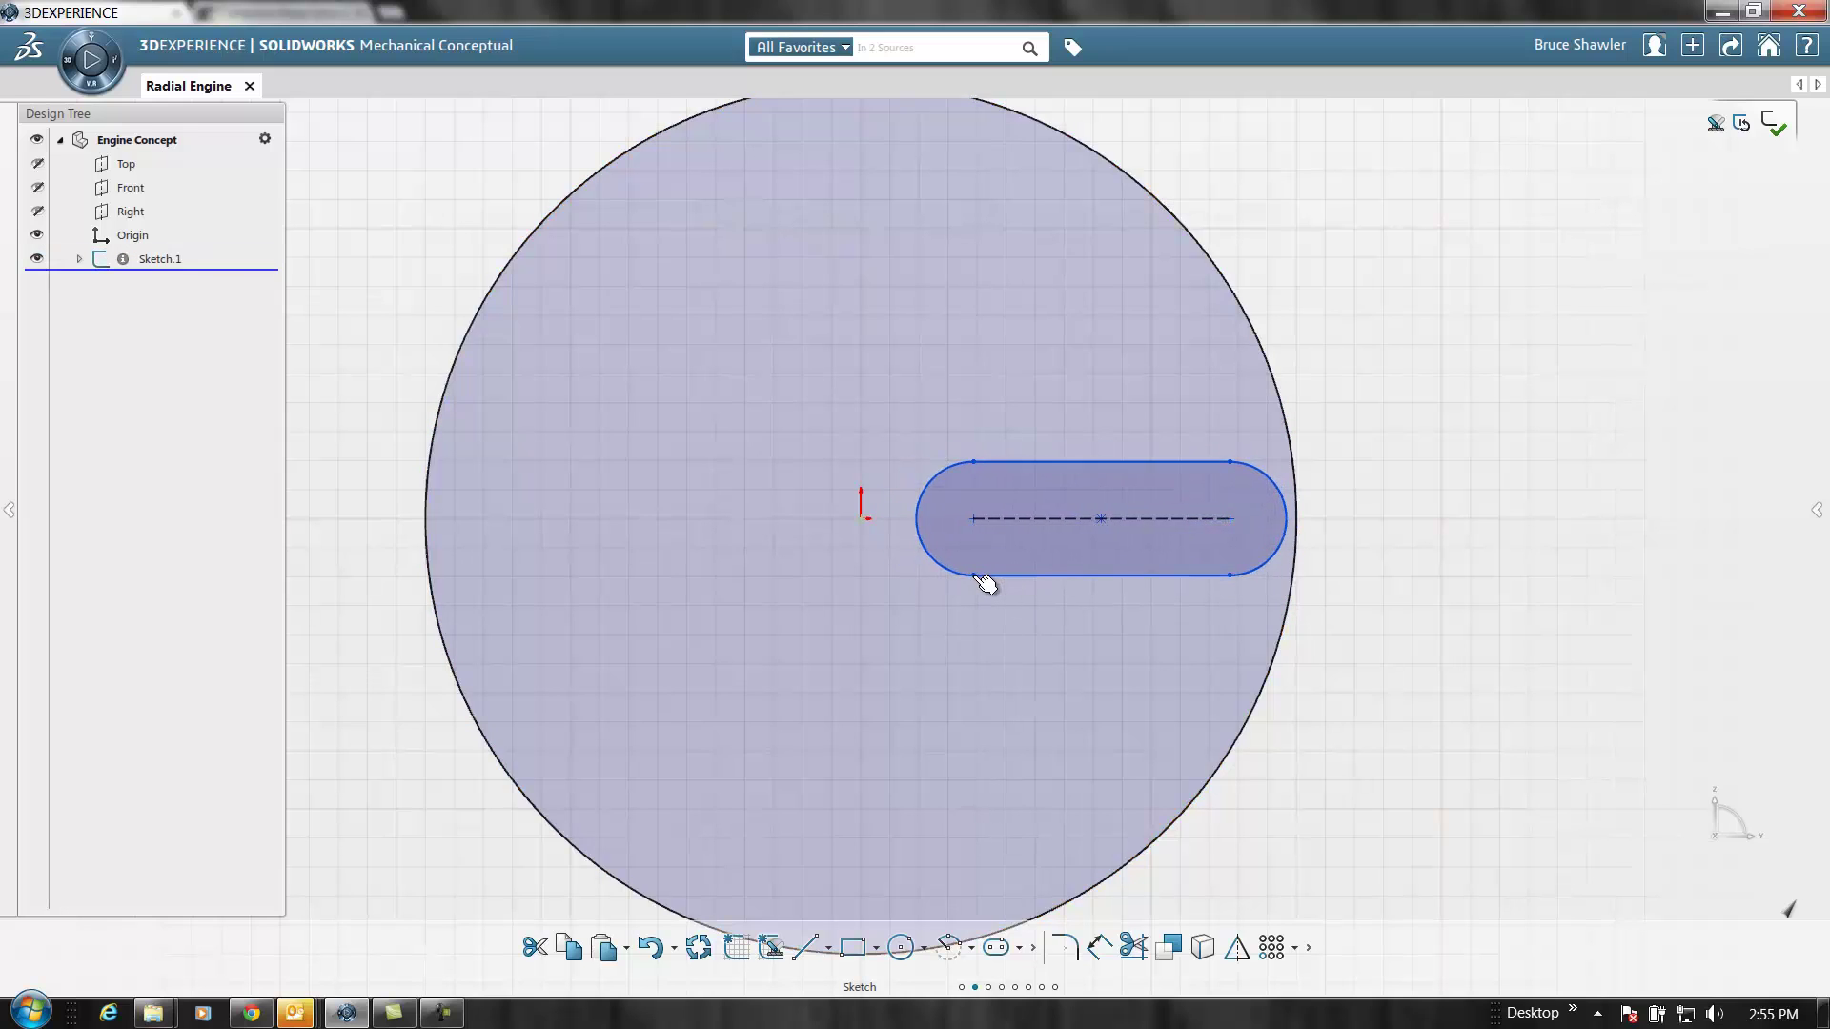
mouse_move(1229, 576)
left_mouse_down()
mouse_move(1115, 579)
mouse_move(1205, 581)
mouse_move(1192, 596)
mouse_move(1225, 576)
mouse_move(1204, 584)
left_mouse_up()
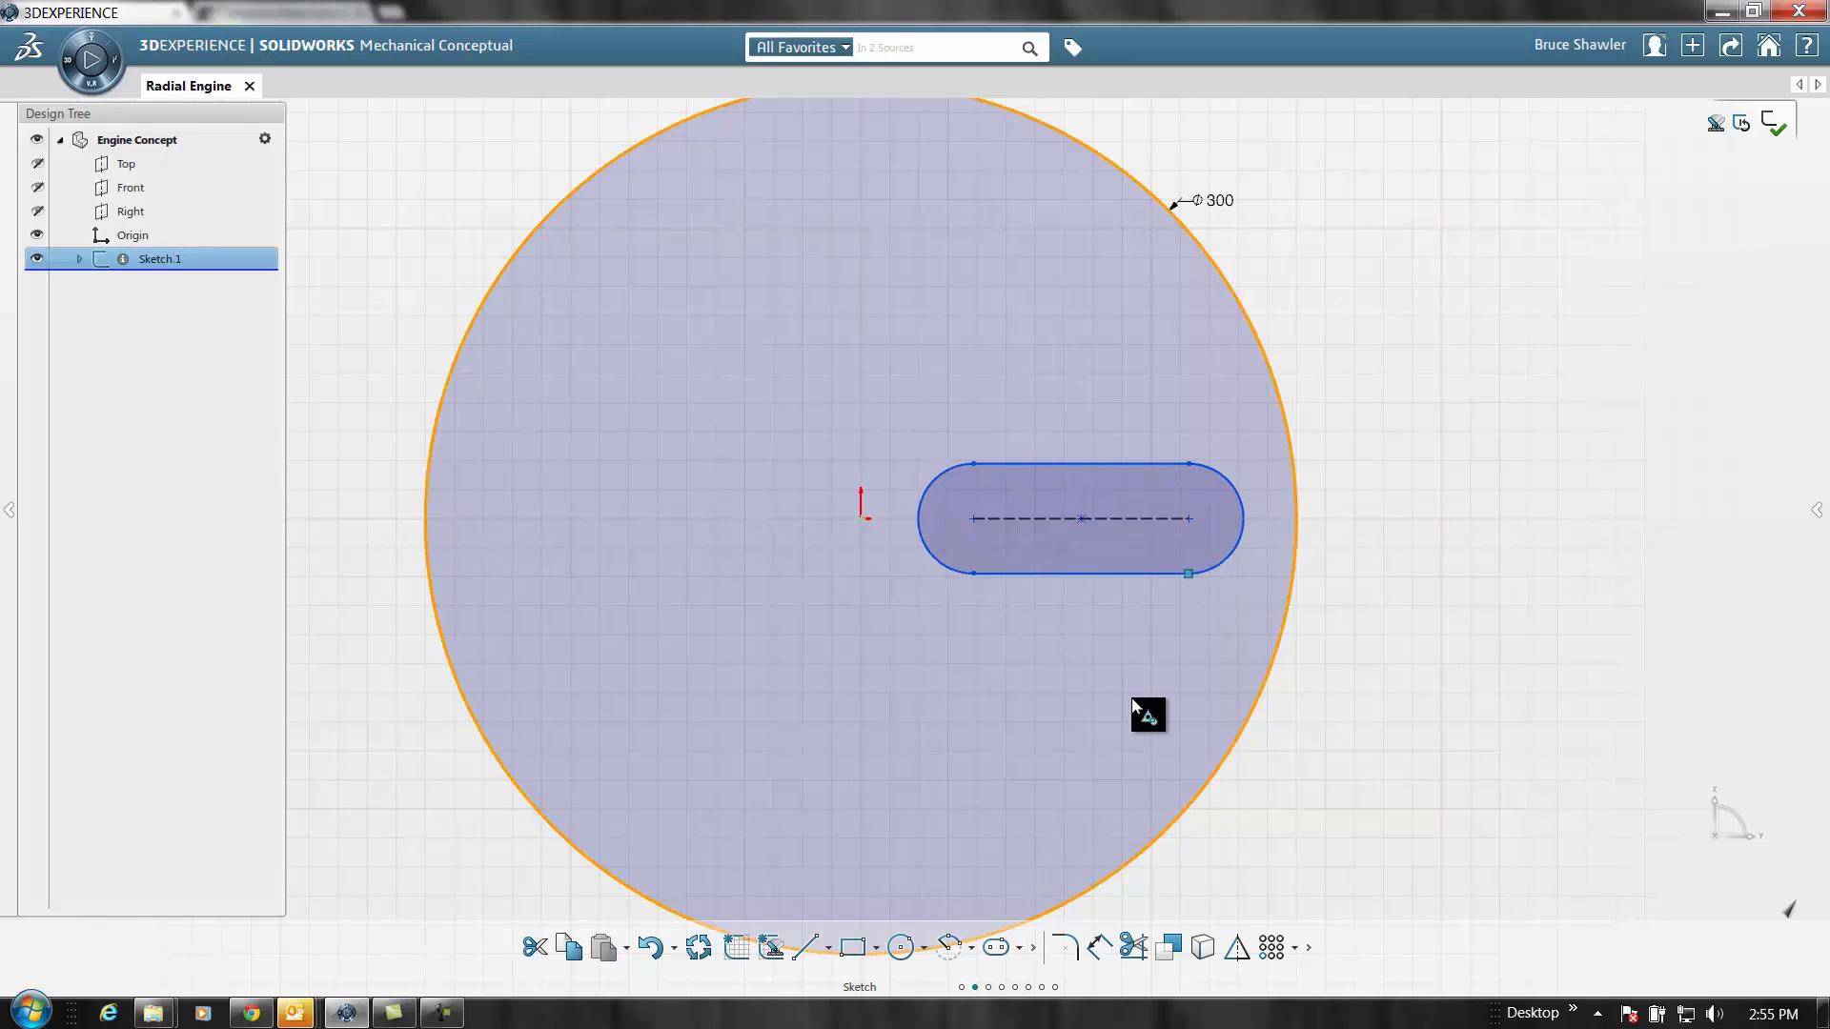
Pattern the slot circularly around the origin as six instances over 360 degrees, and pull their inner ends outward so they no longer touch
left_click(1138, 548)
left_click(1293, 953)
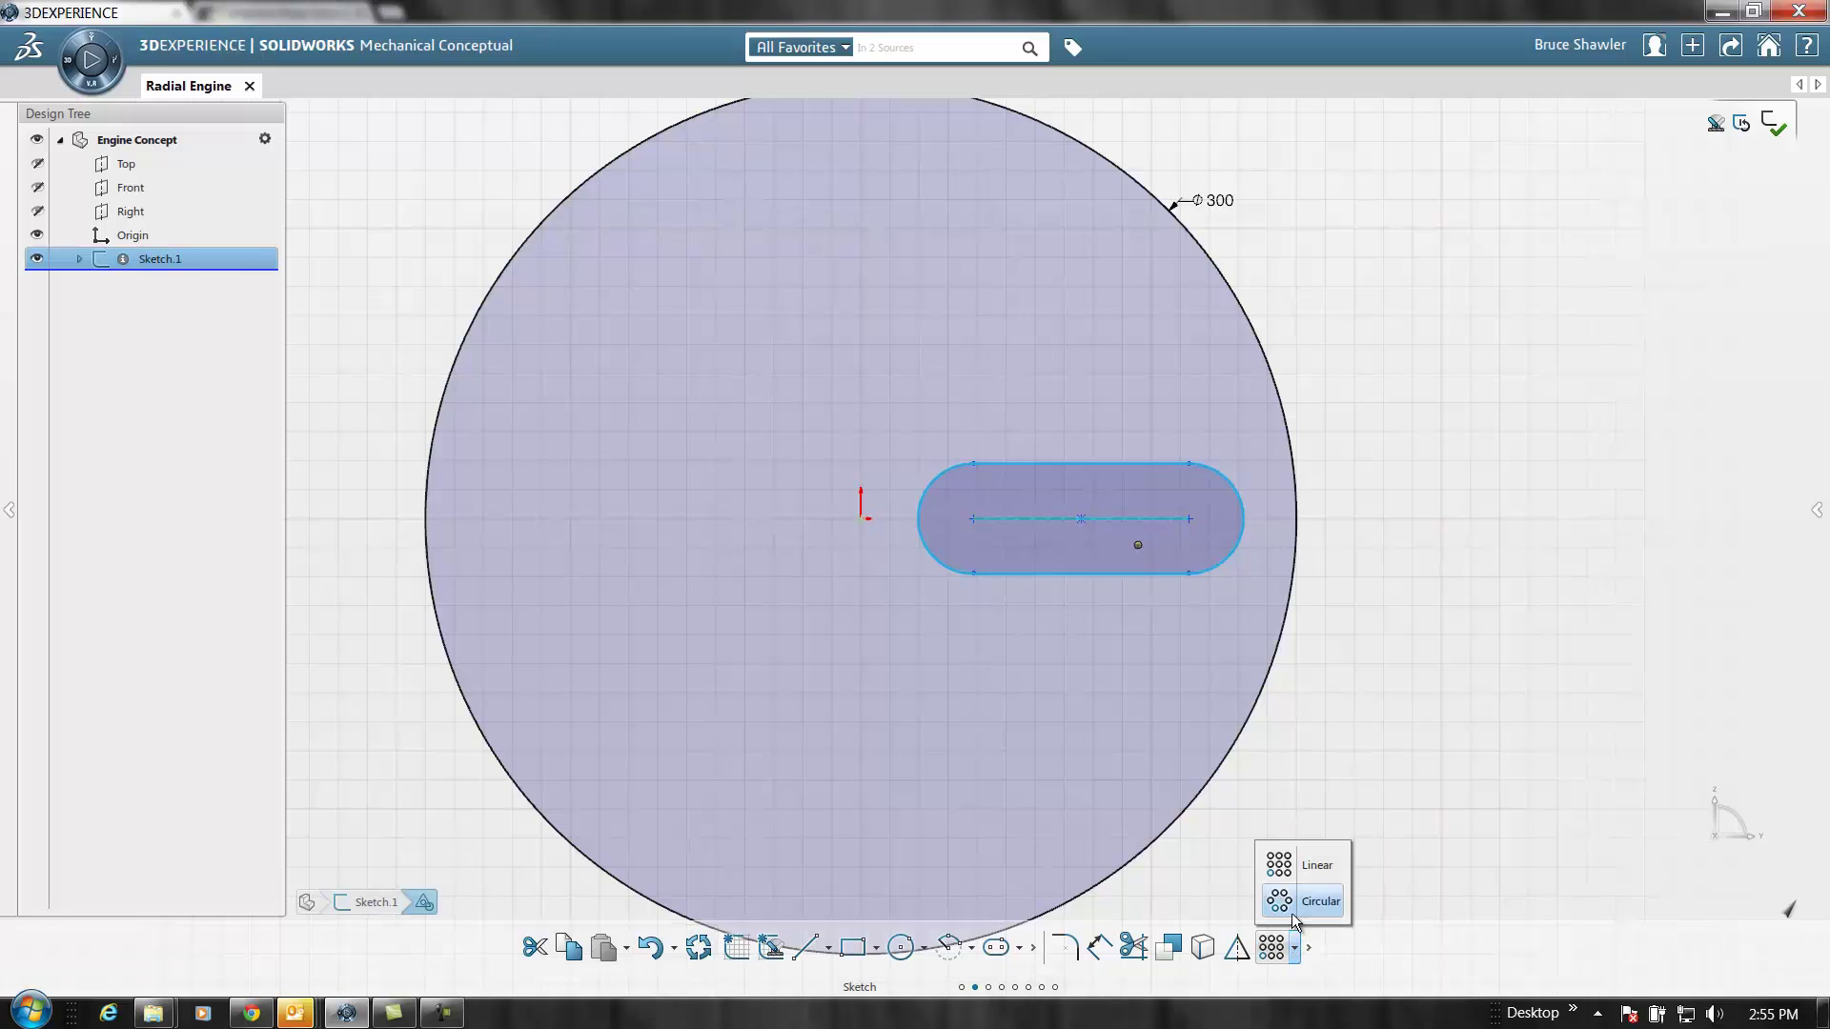
left_click(1283, 900)
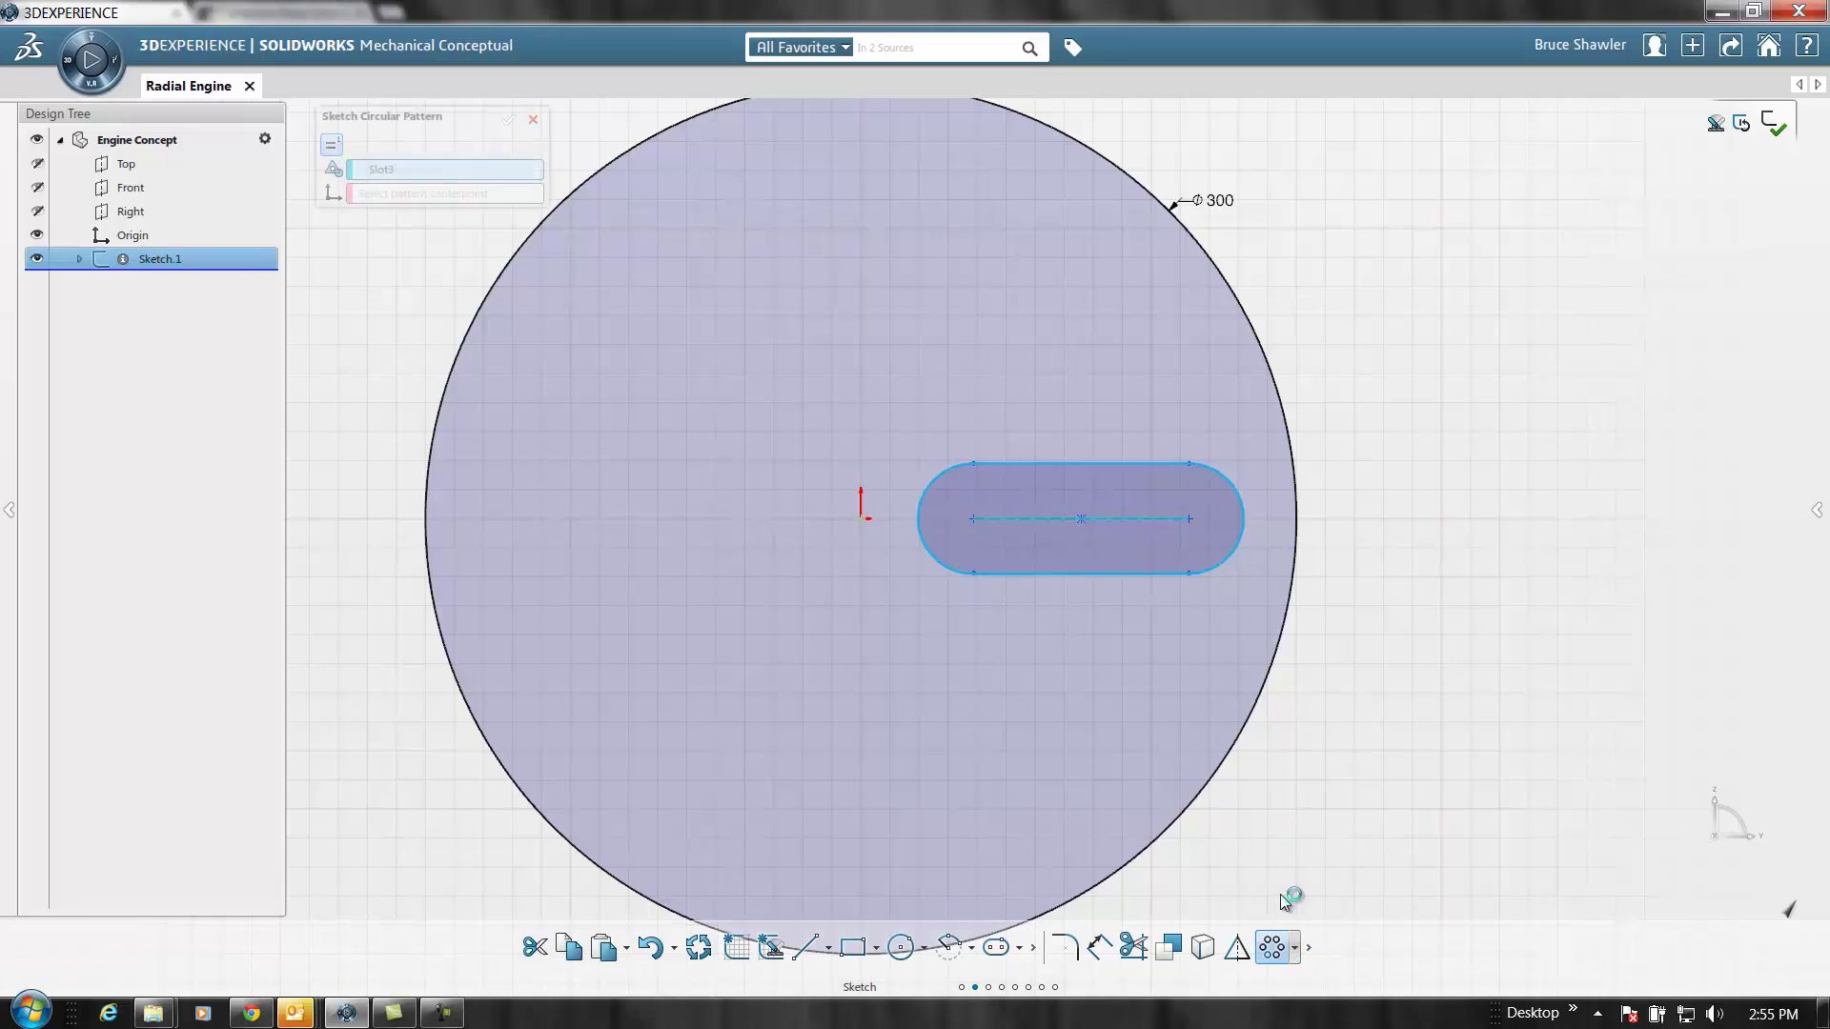
left_click(501, 207)
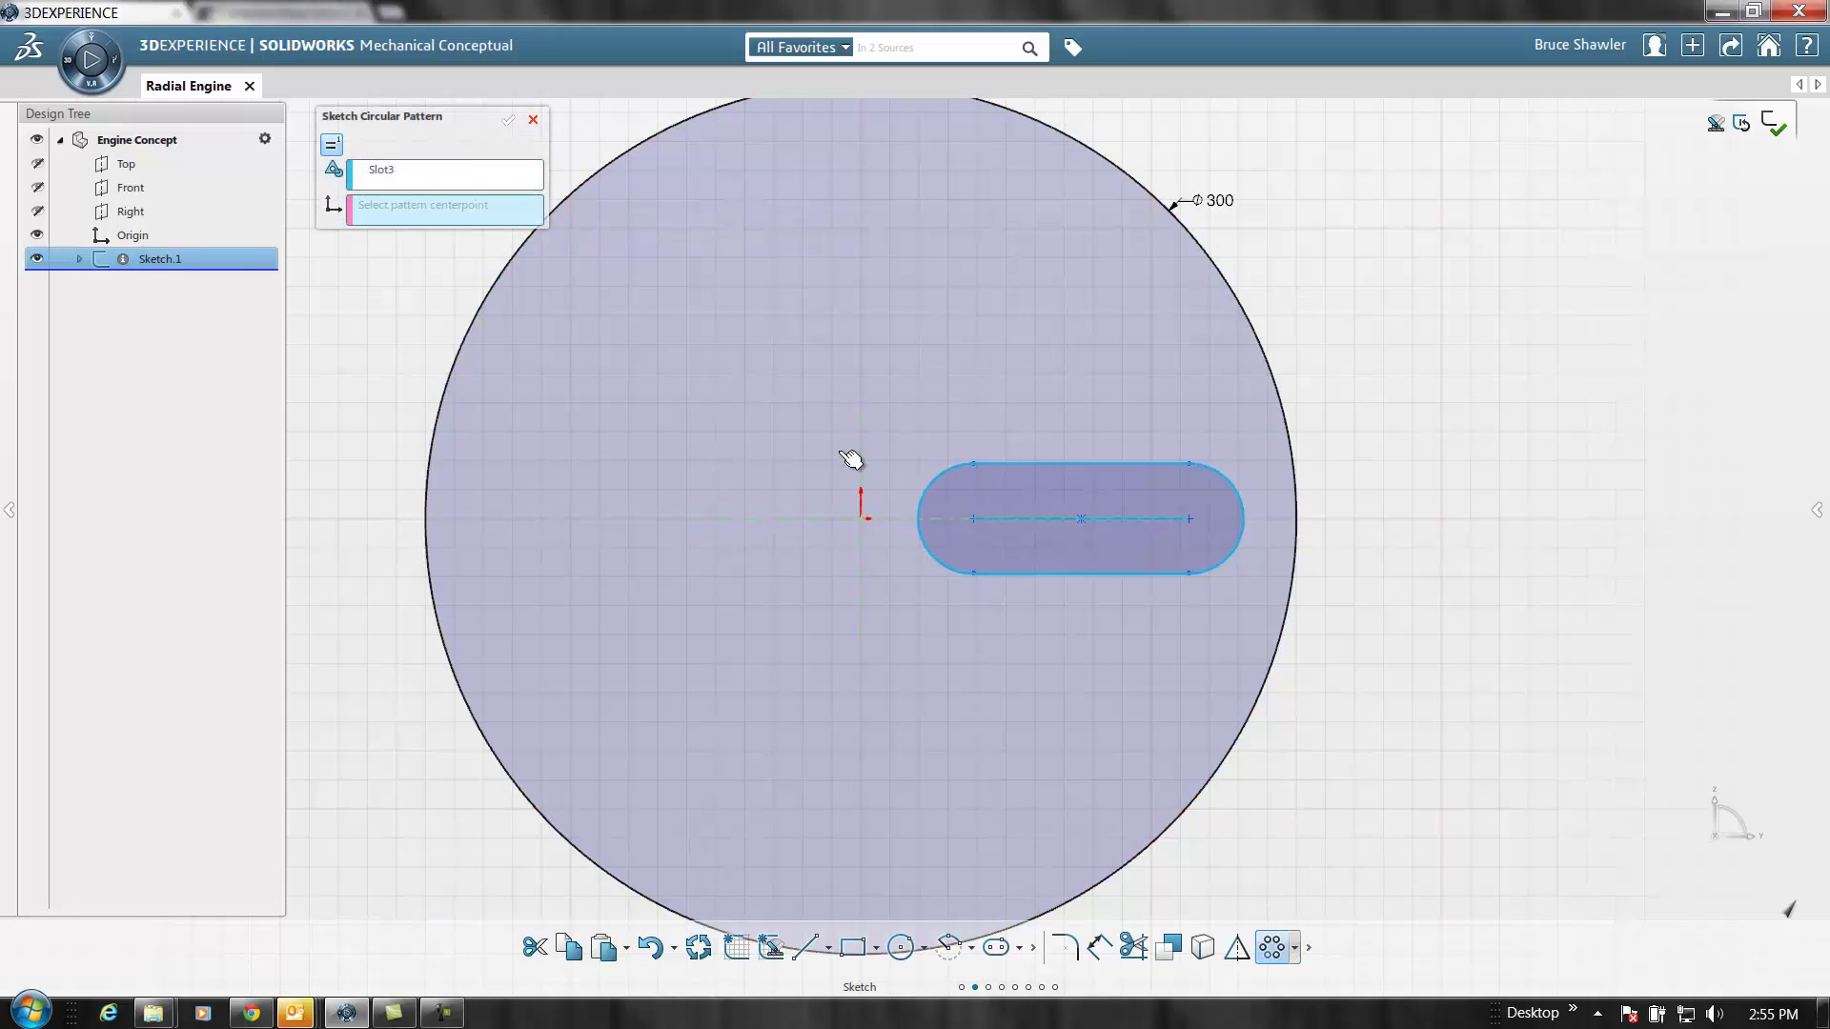
left_click(860, 519)
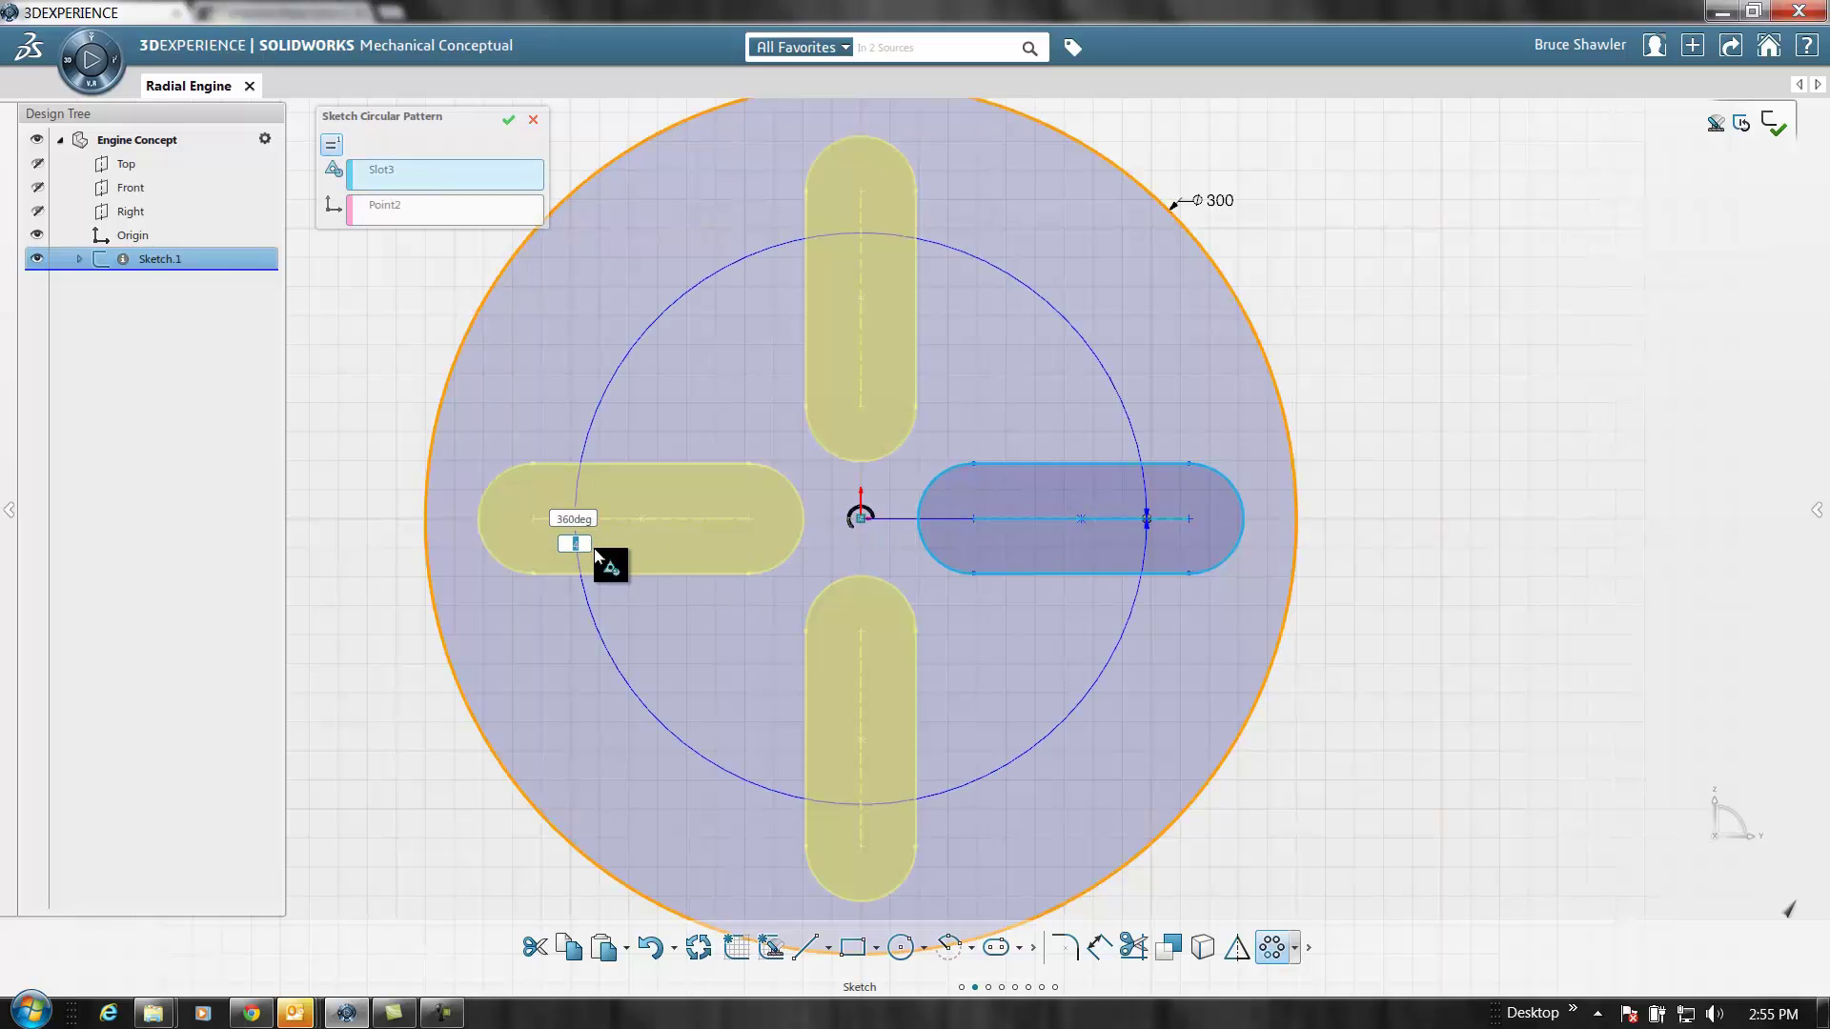
key("Return")
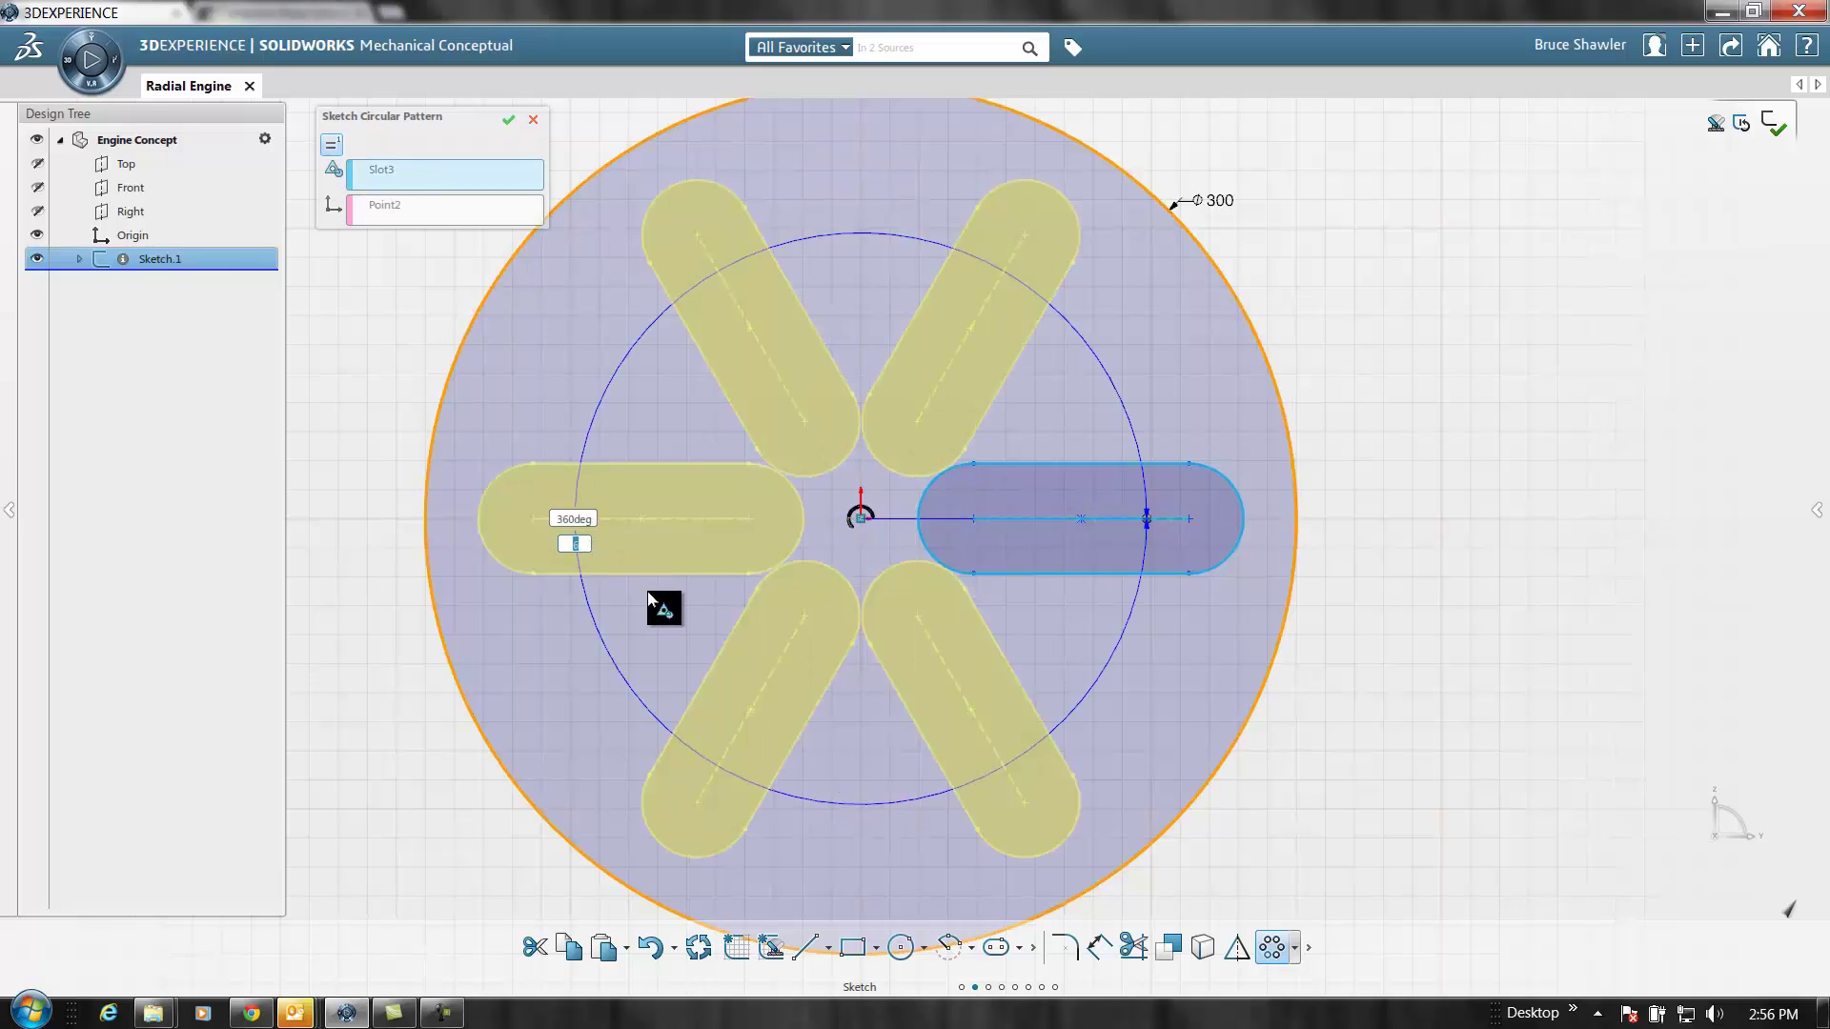
left_click(509, 119)
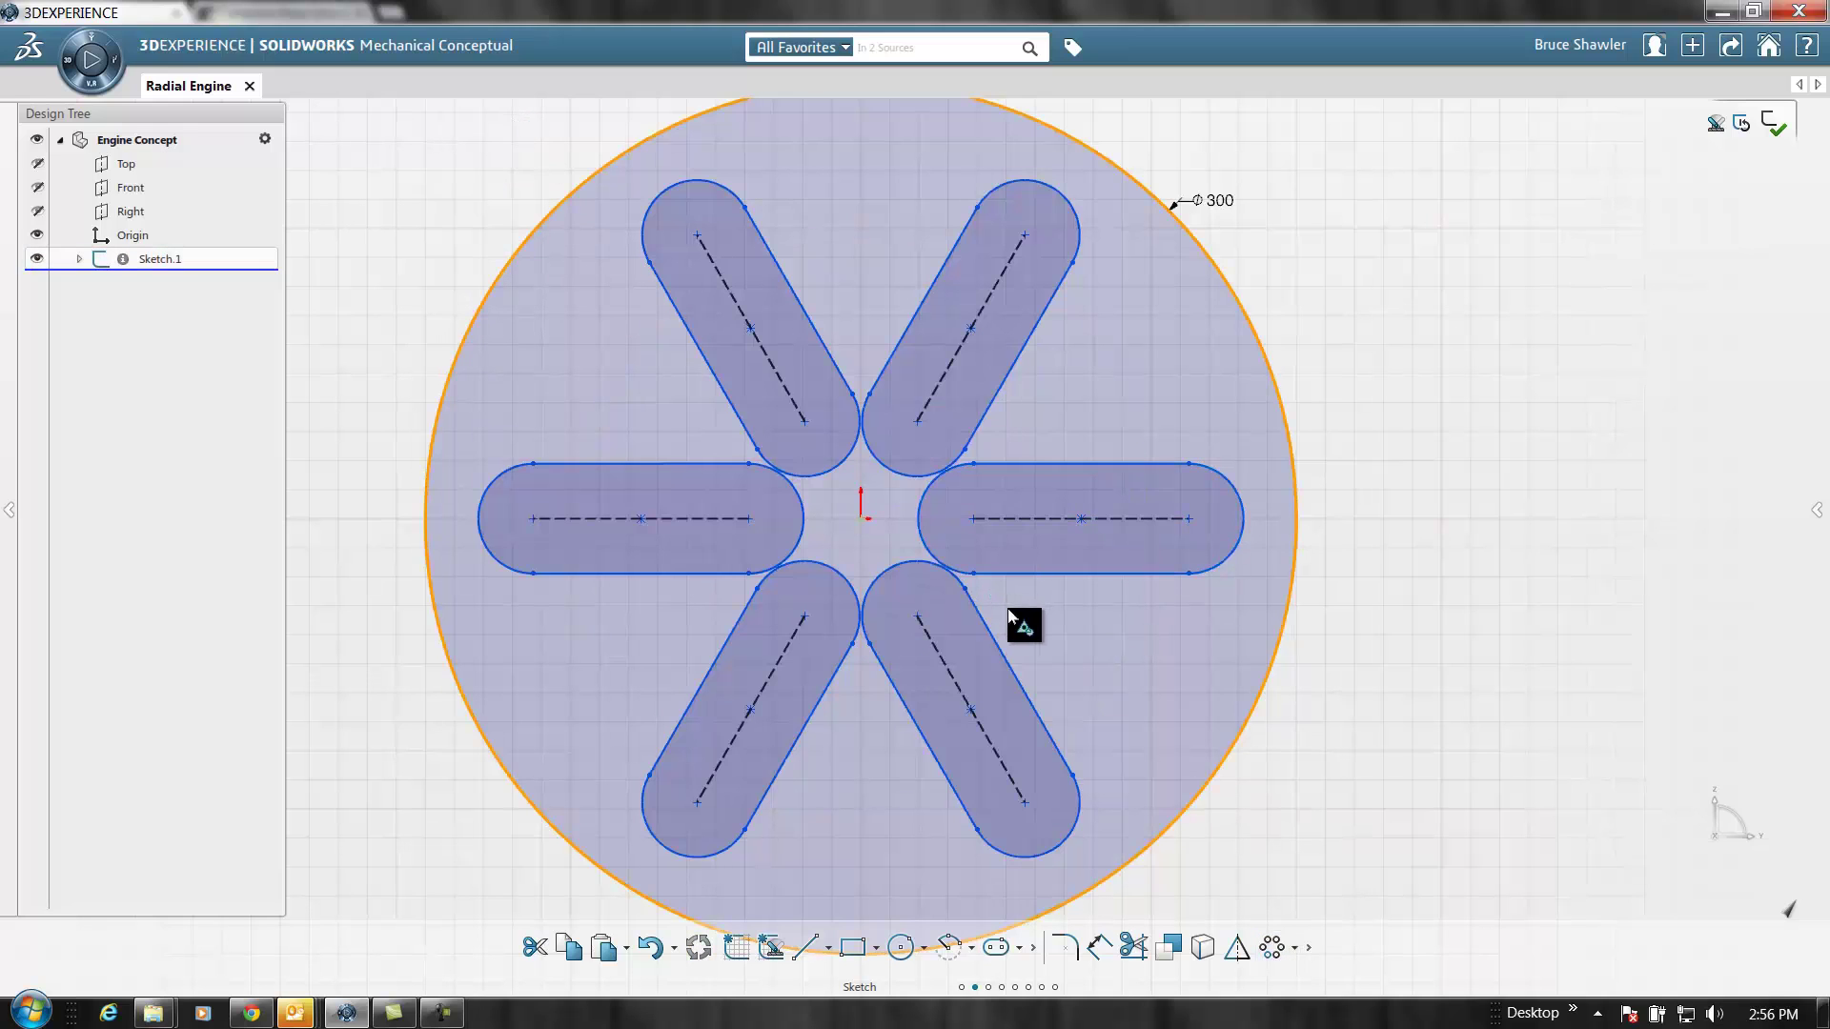
left_click_drag(984, 593, 1007, 581)
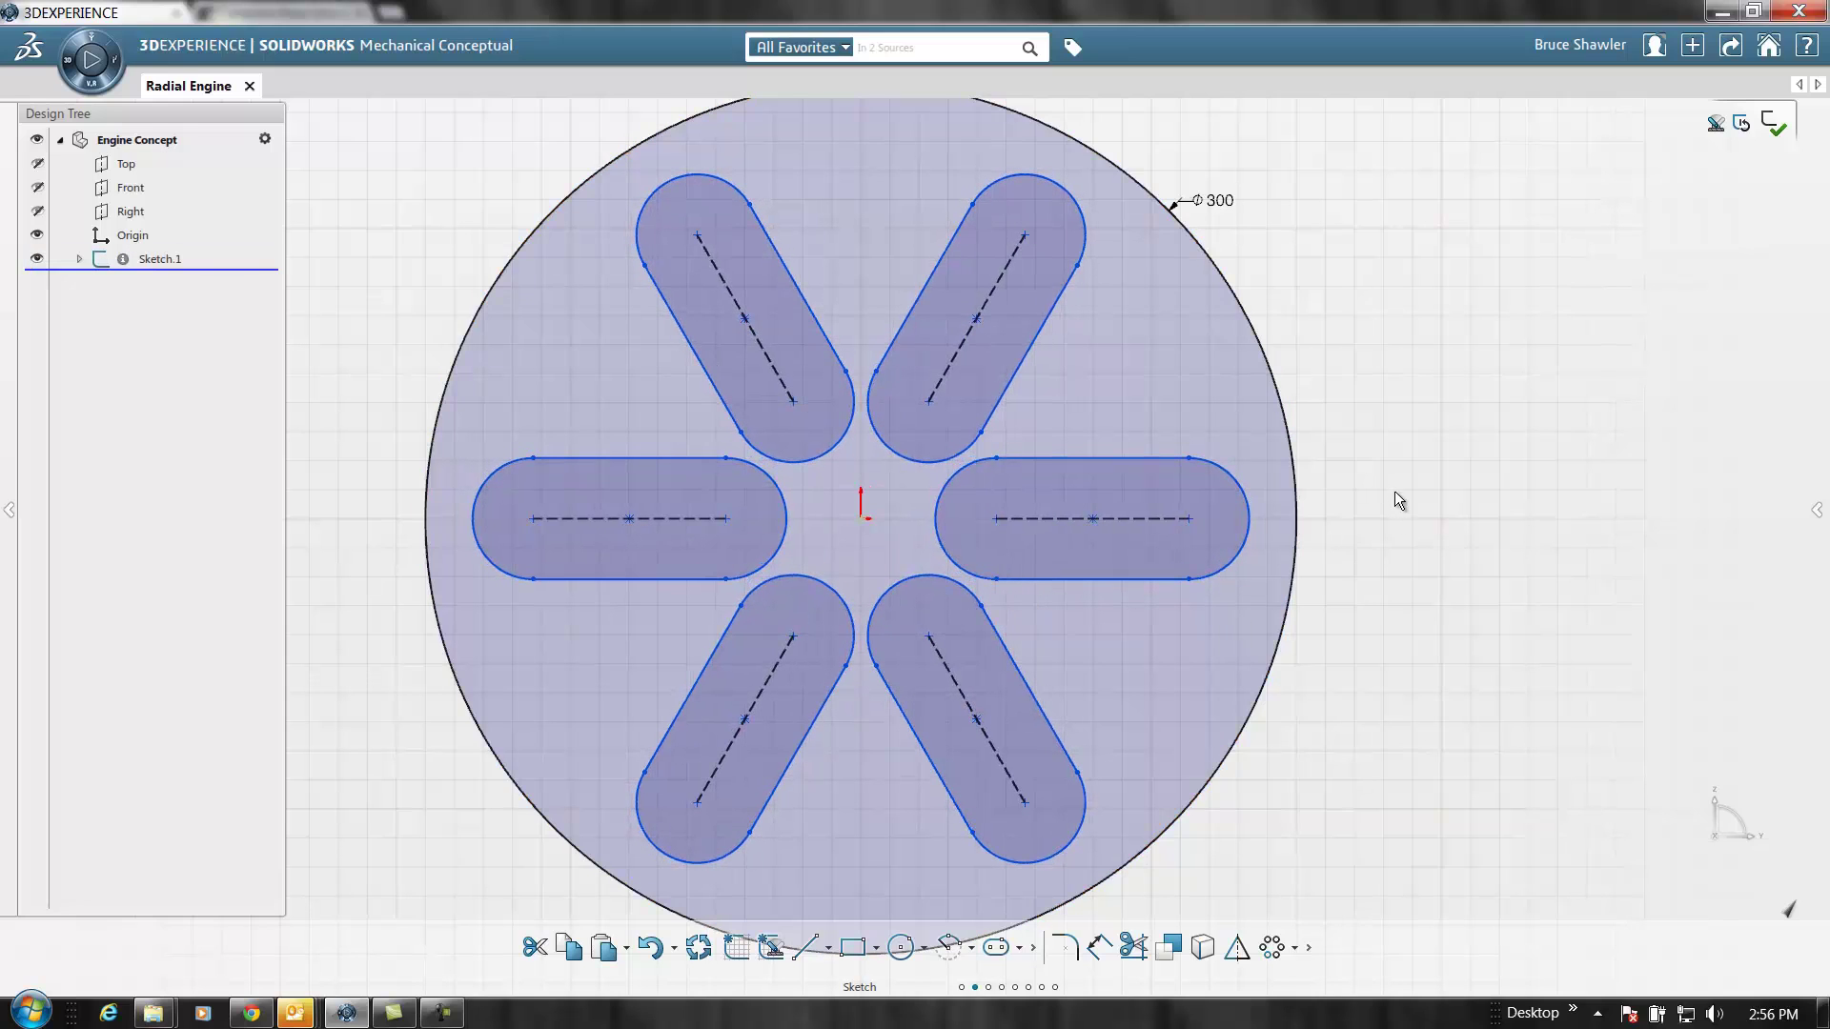
Subtract the patterned slots from the 300 mm circle with a sketch boolean
left_click(1268, 495)
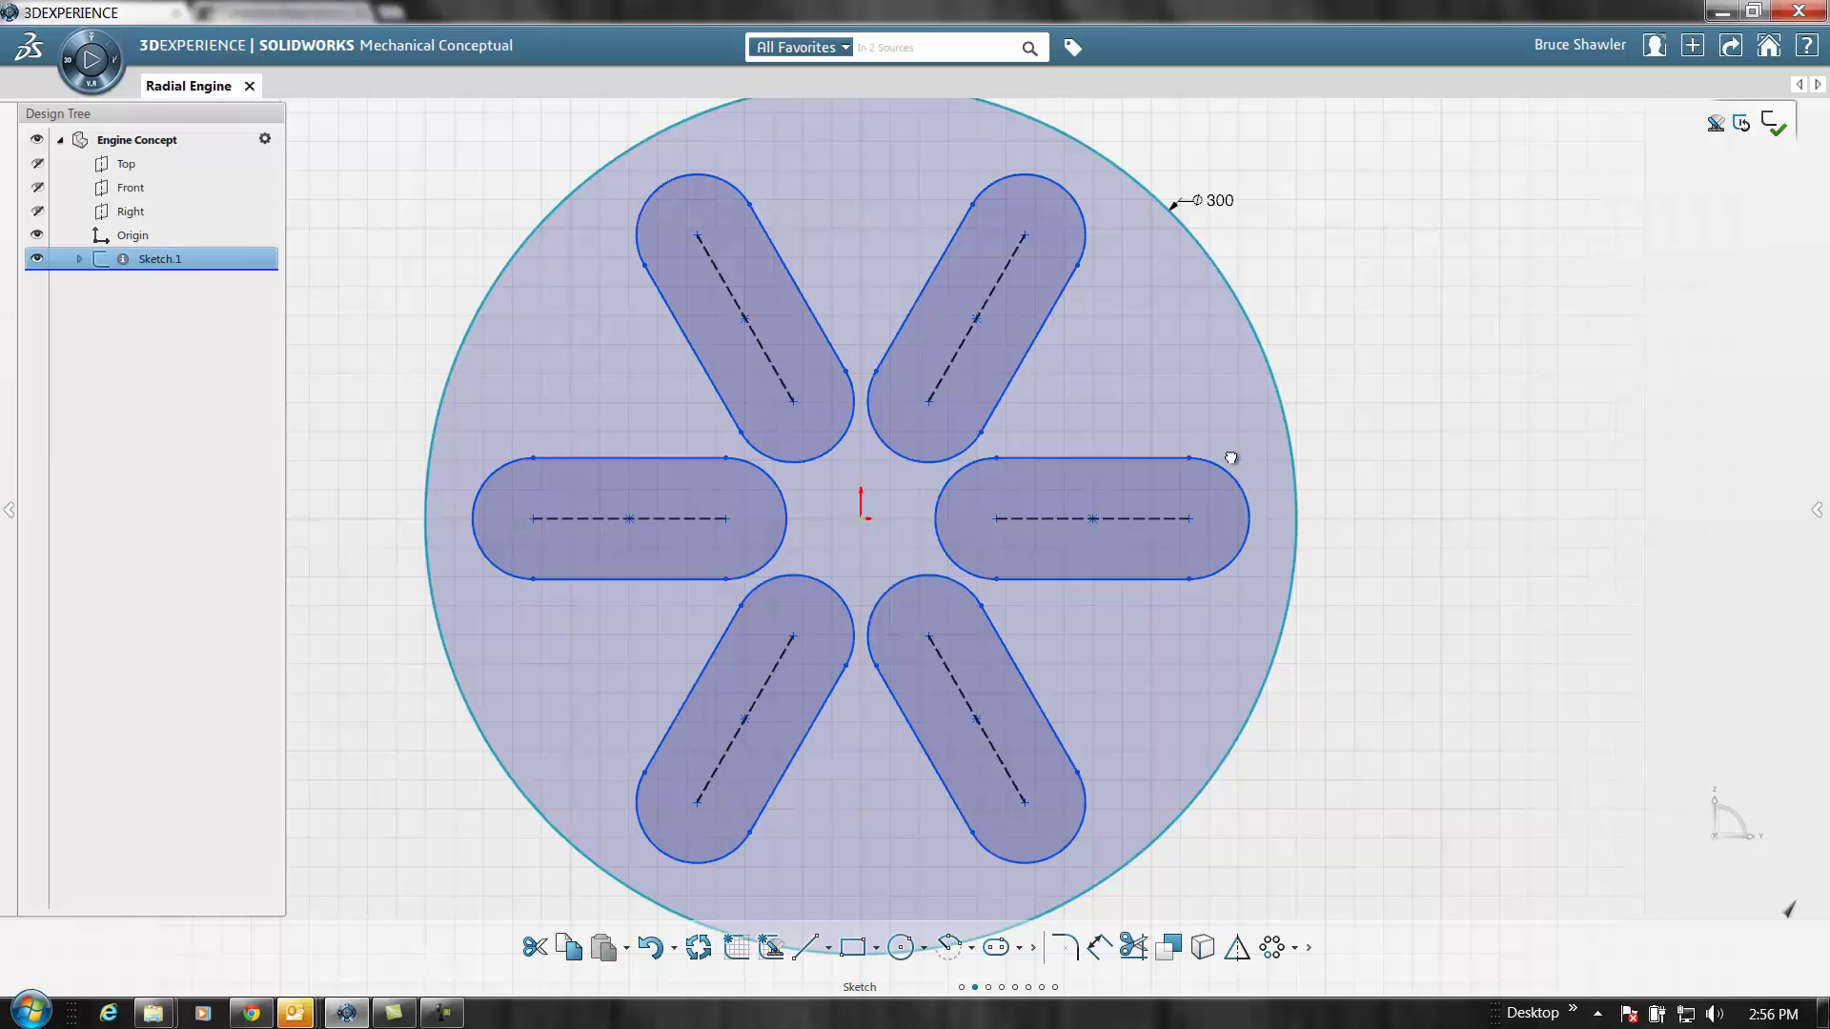
left_click(1210, 557)
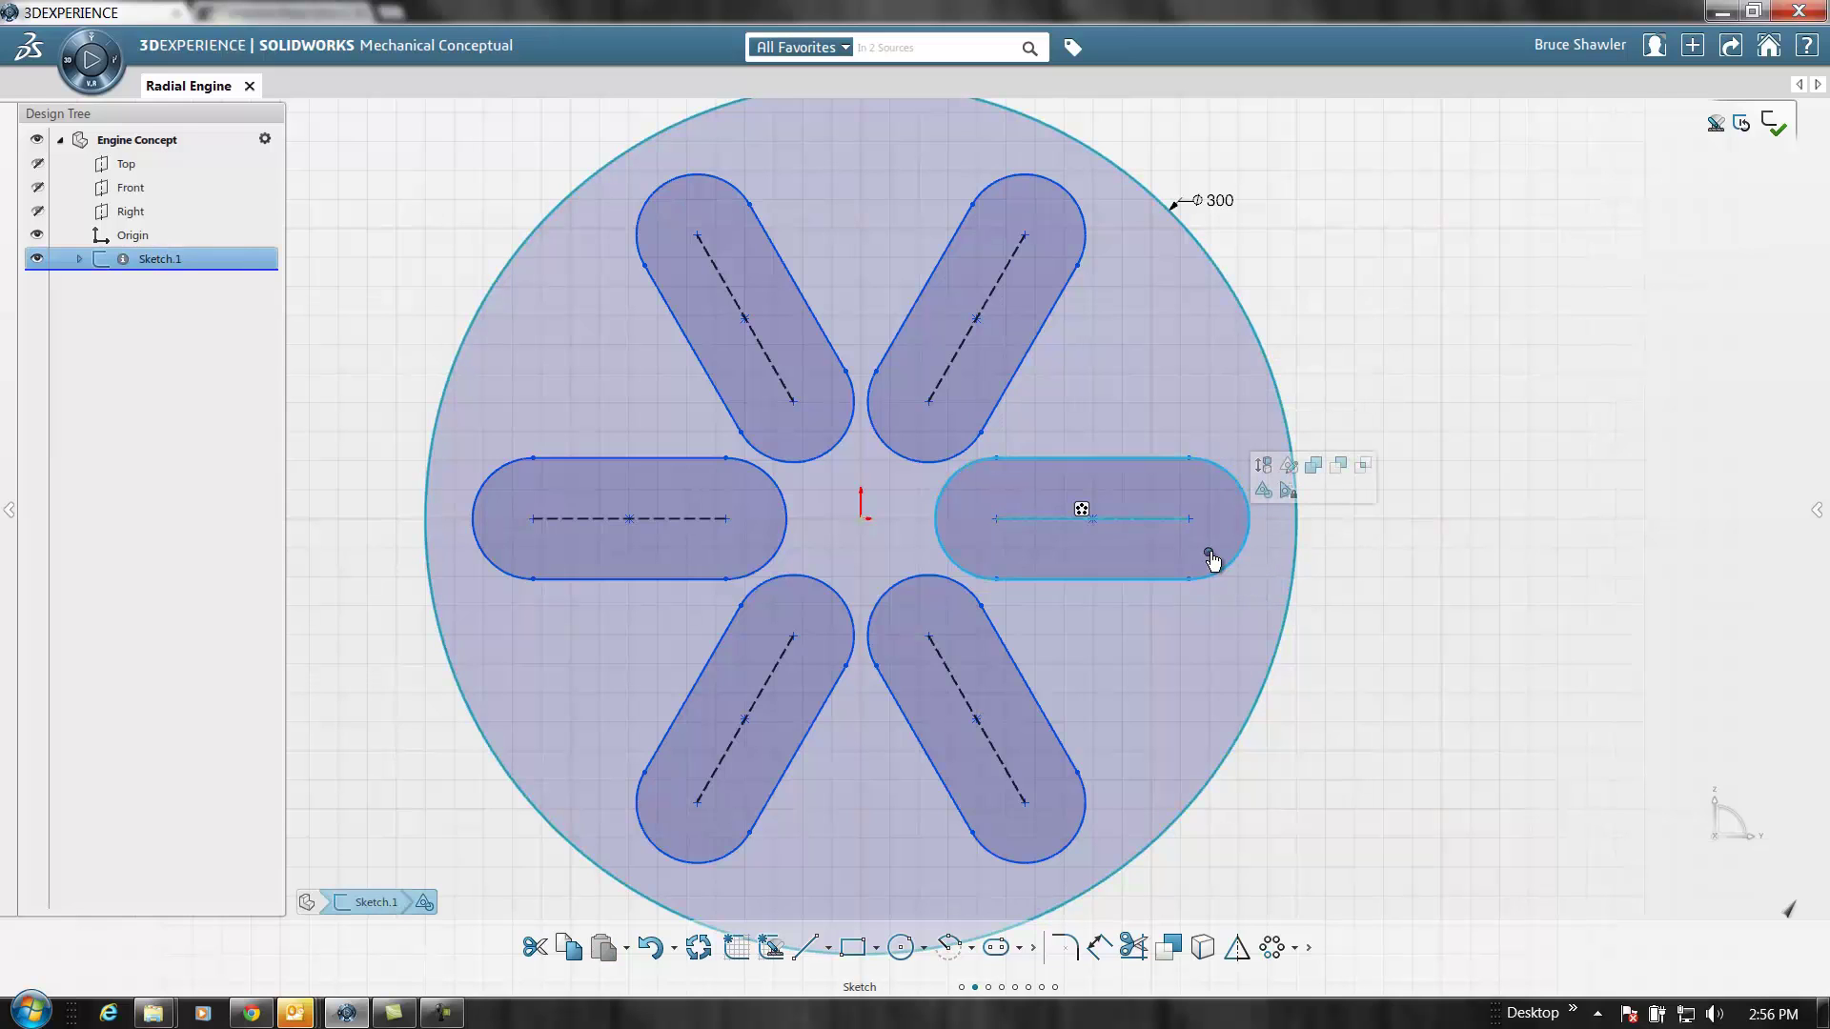
left_click(1361, 466)
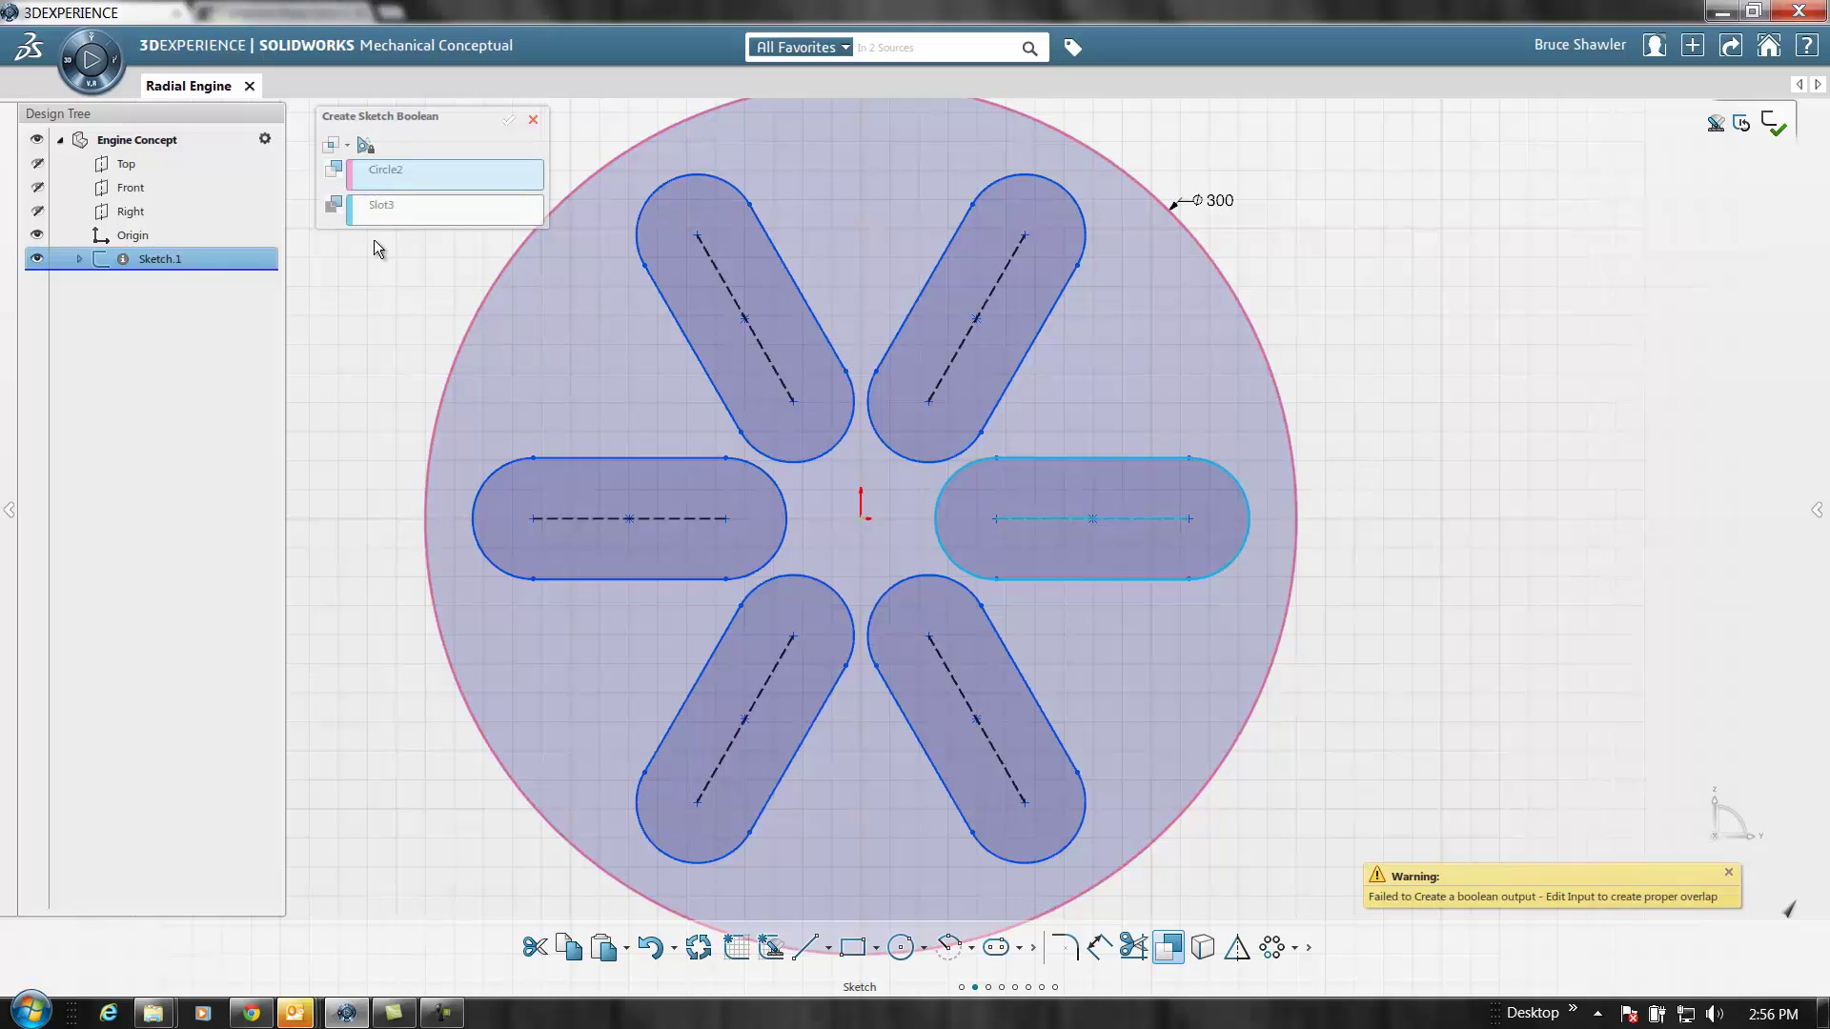
left_click(346, 146)
left_click(379, 204)
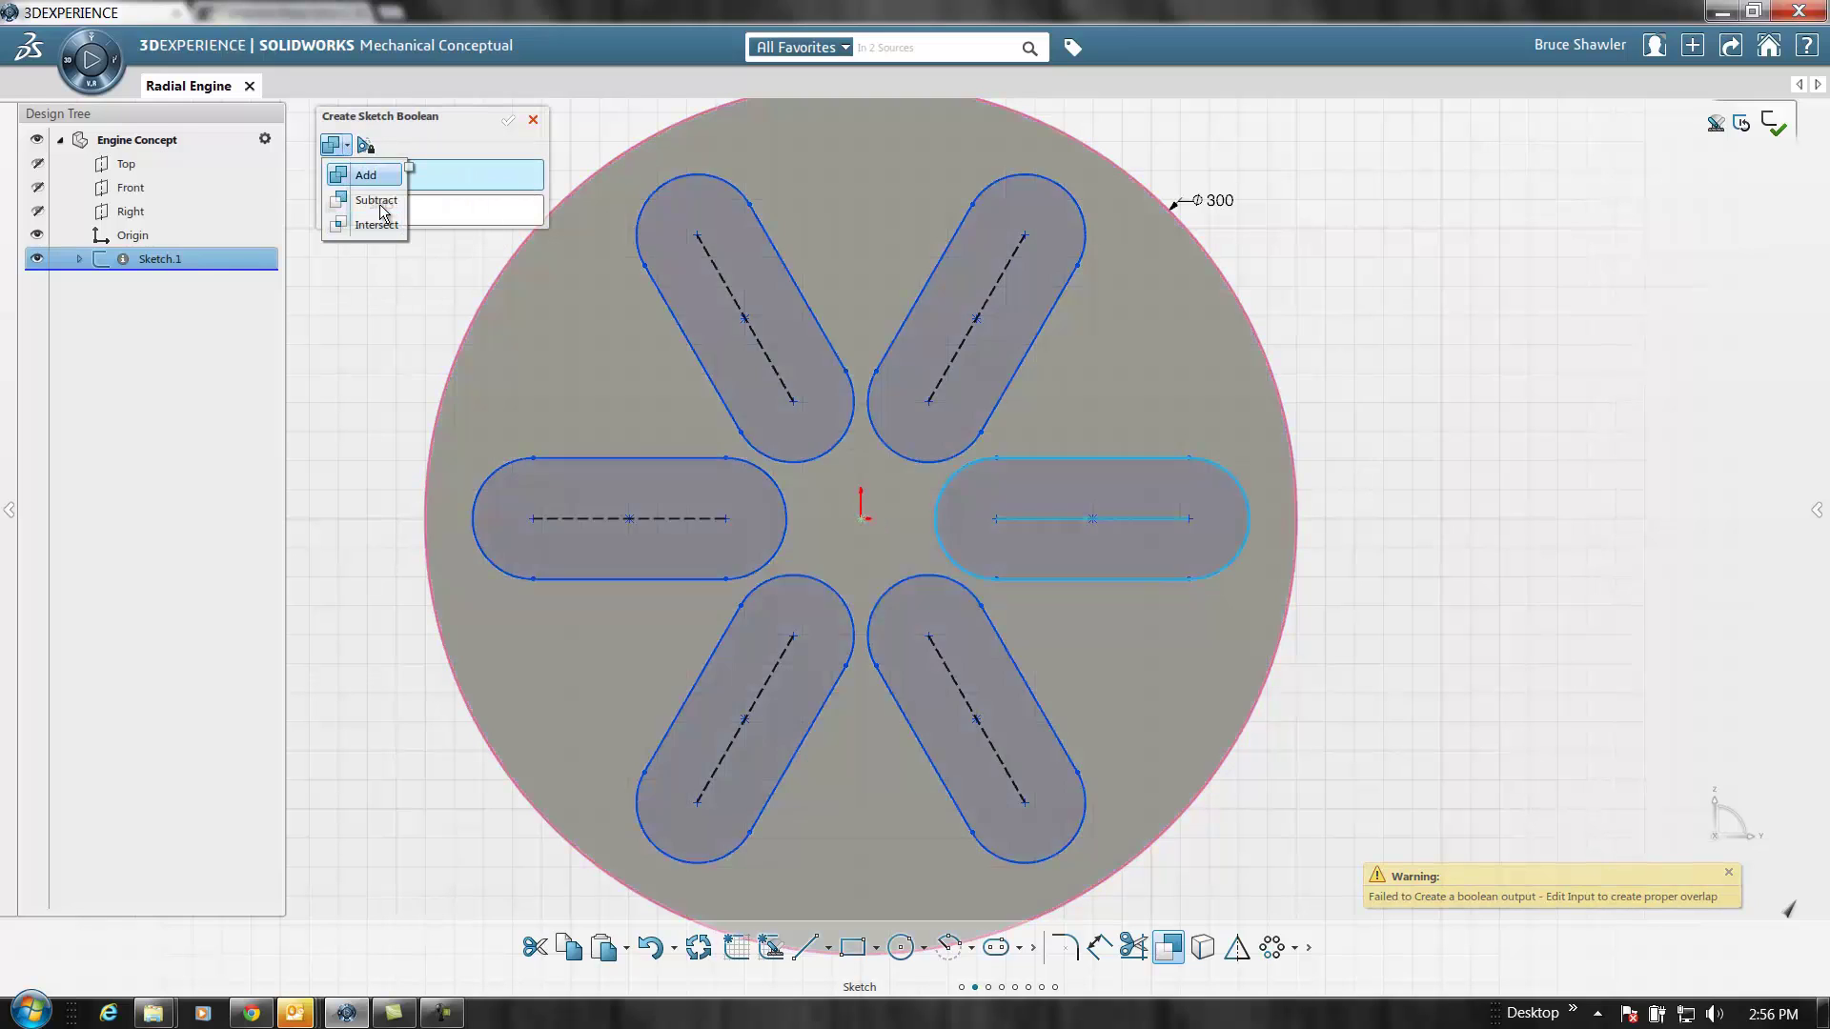
left_click(509, 121)
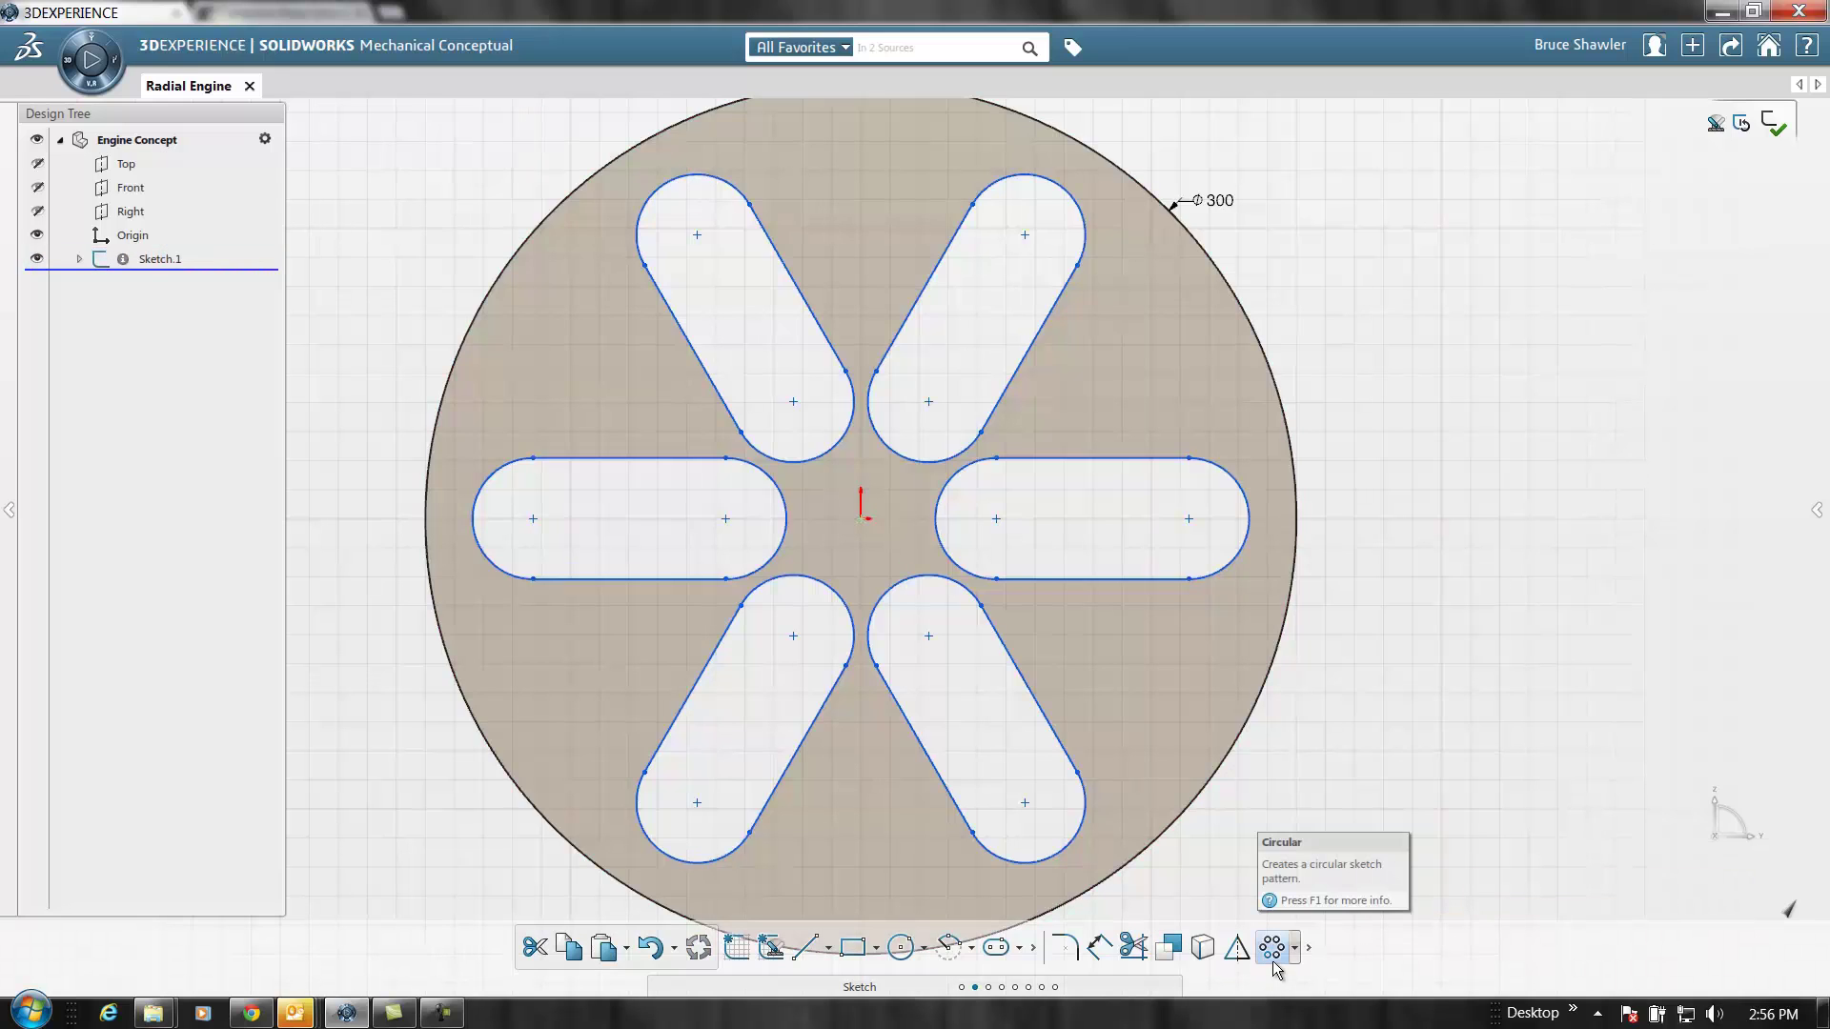
Sketch a central circle about 78 mm in diameter at the origin, overlapping the inner ends of the slots
left_click(891, 951)
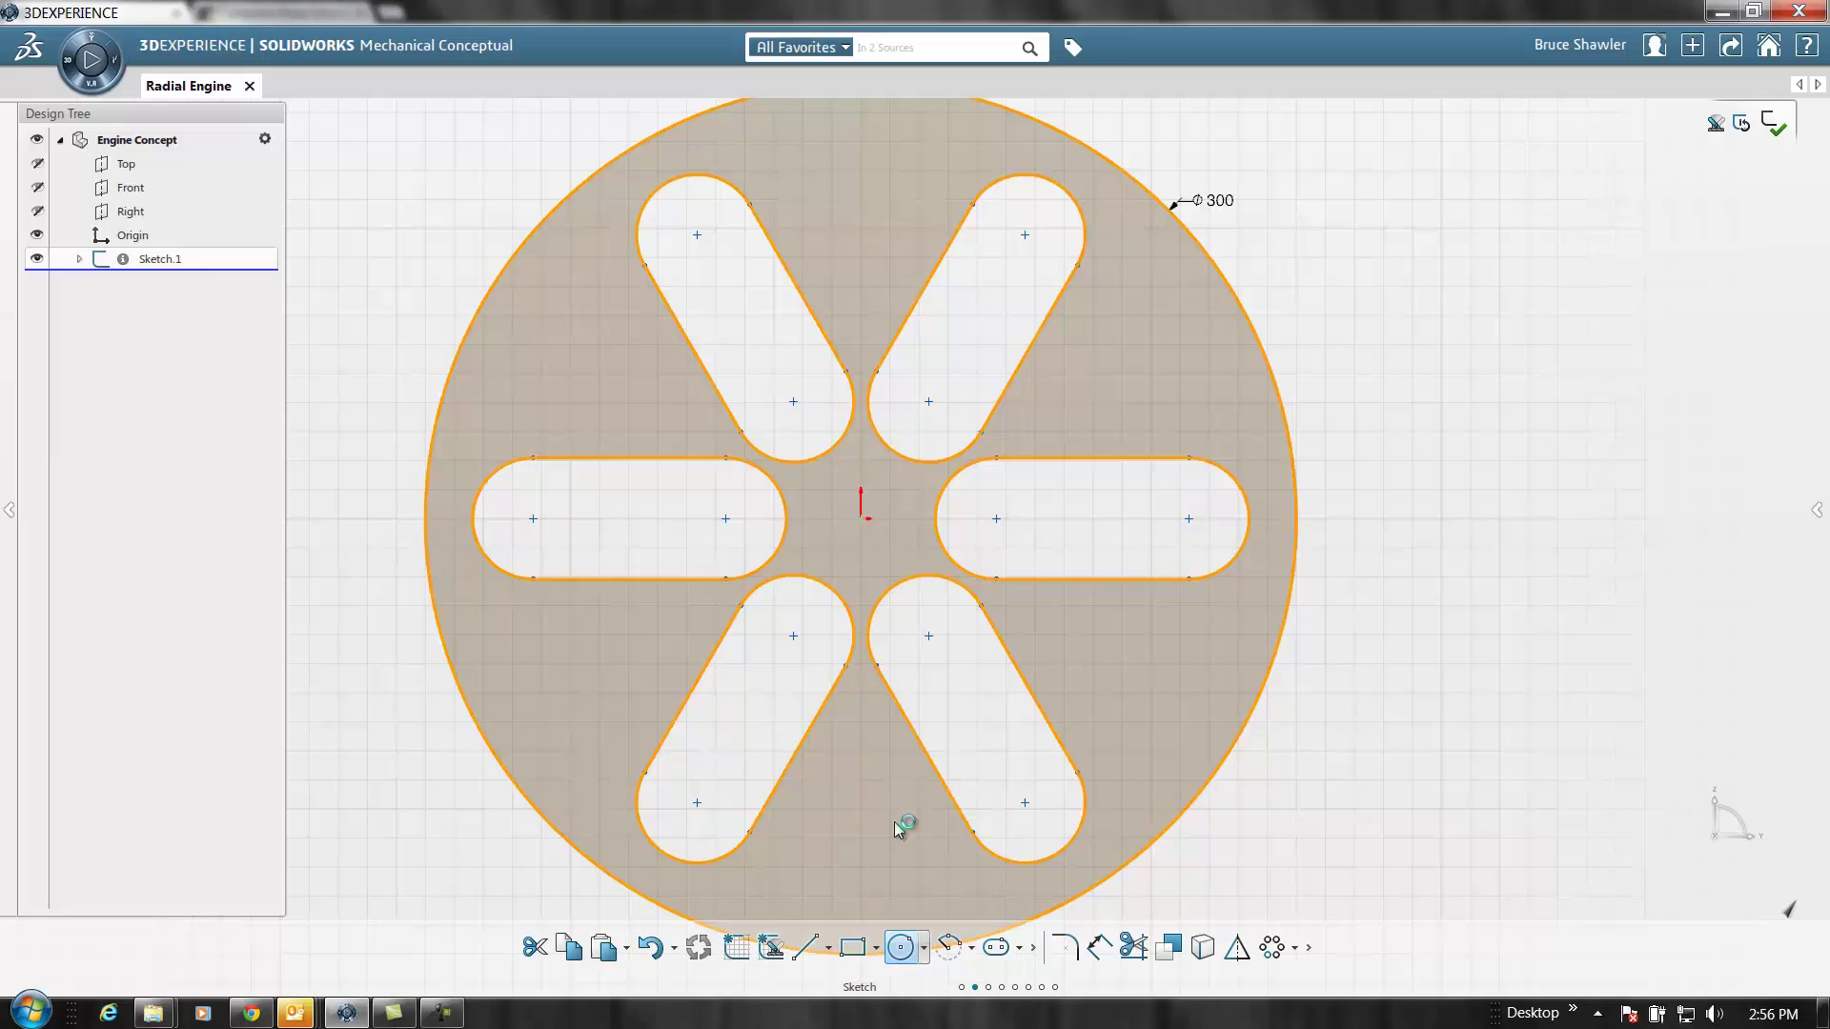
left_click(862, 517)
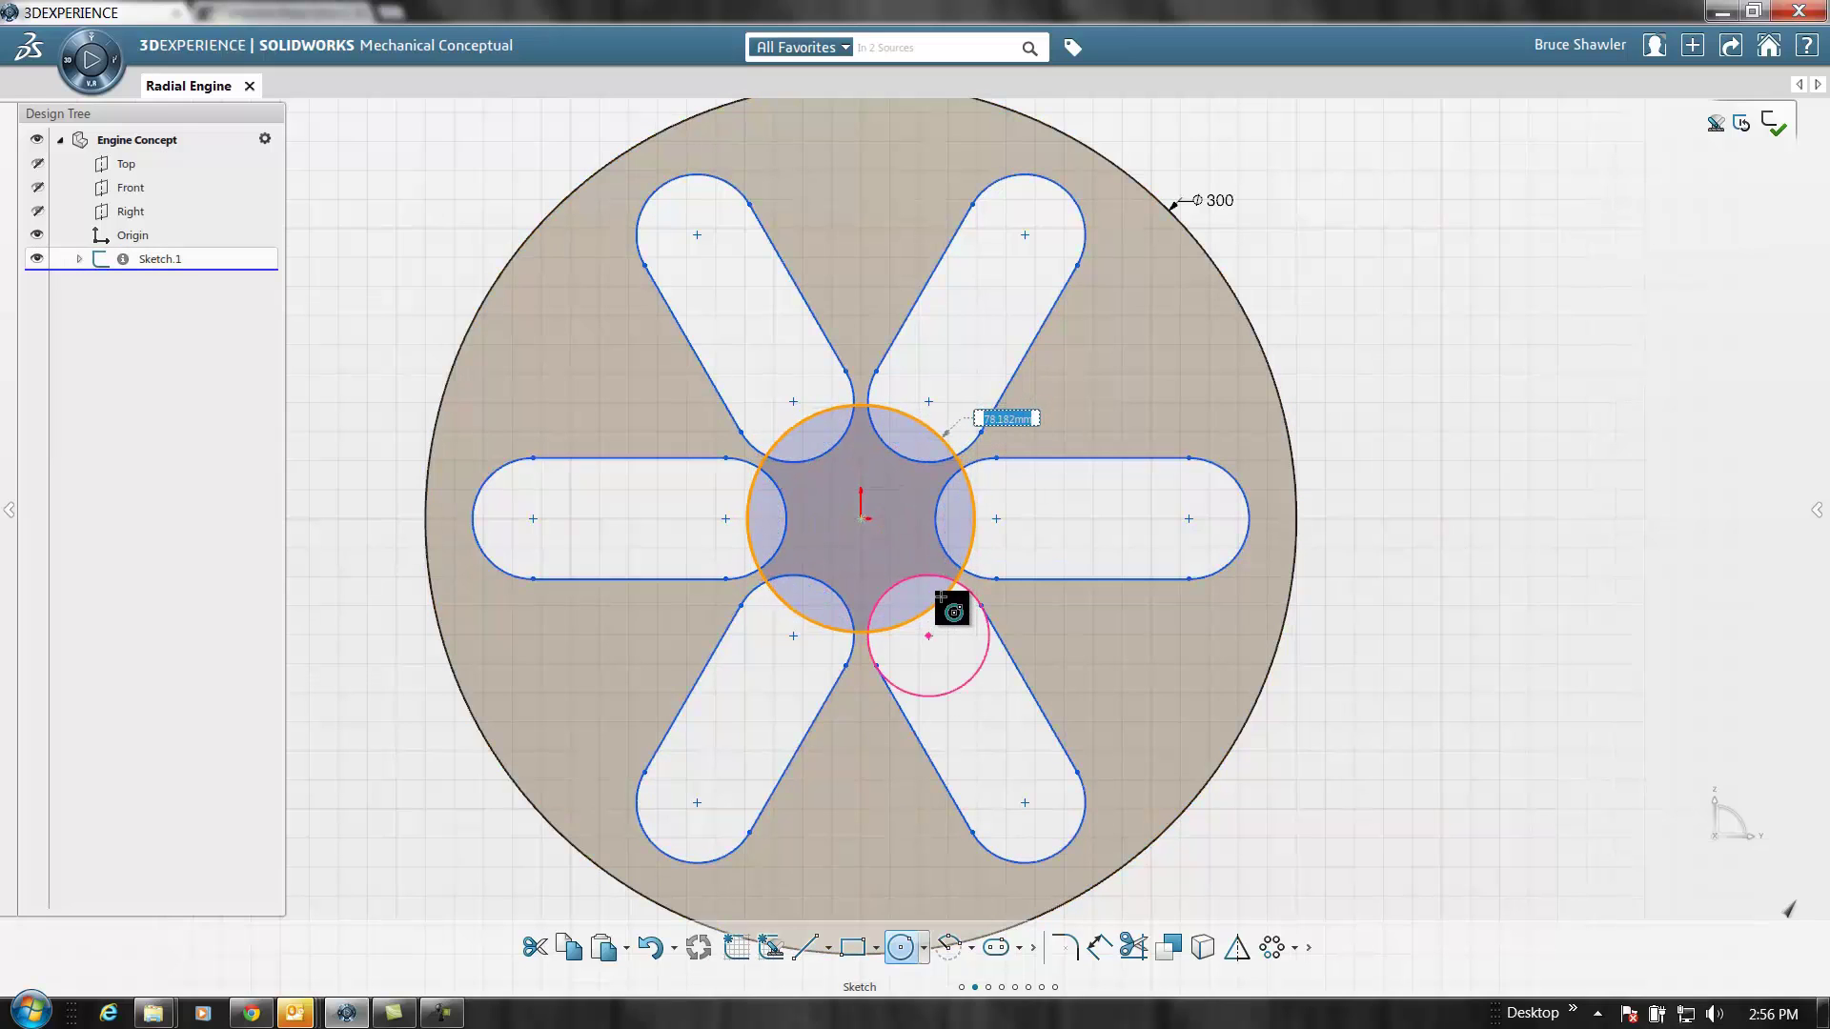
left_click(941, 596)
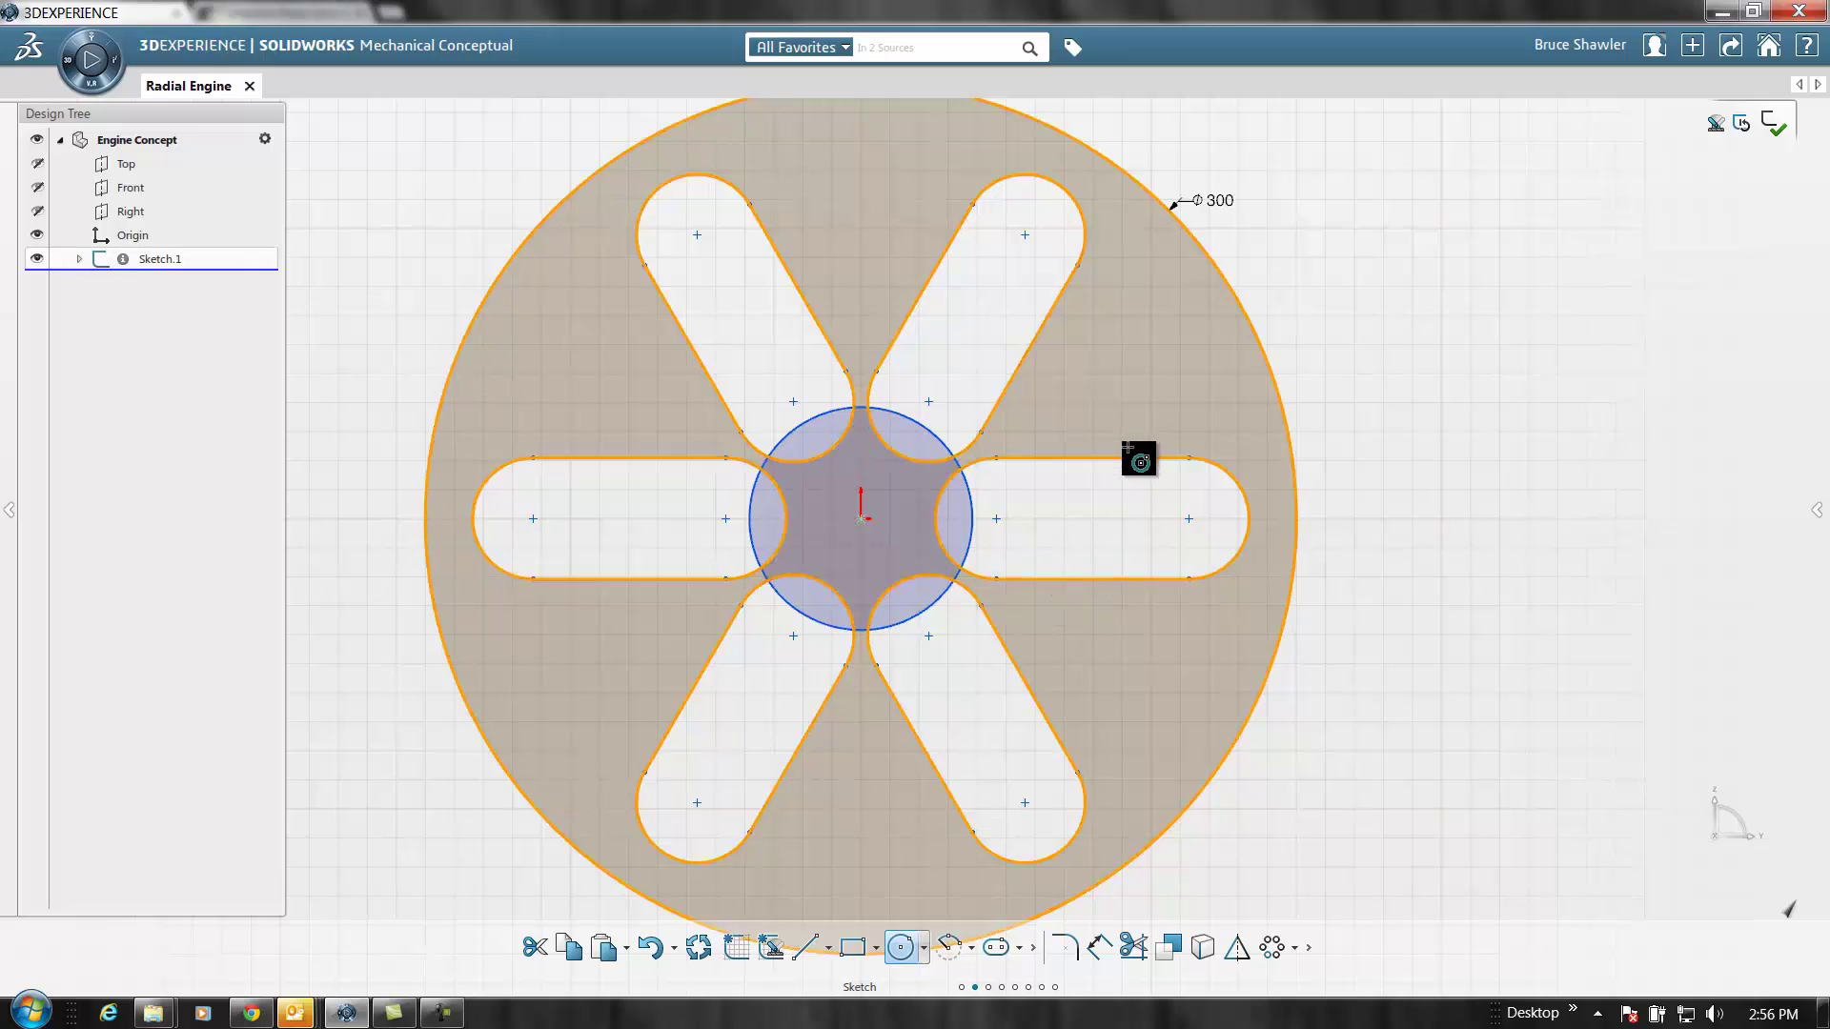
key("Escape")
Subtract the central circle from the slotted disc profile to join the slots into one opening
left_click(1127, 394)
left_click(961, 518, "ctrl")
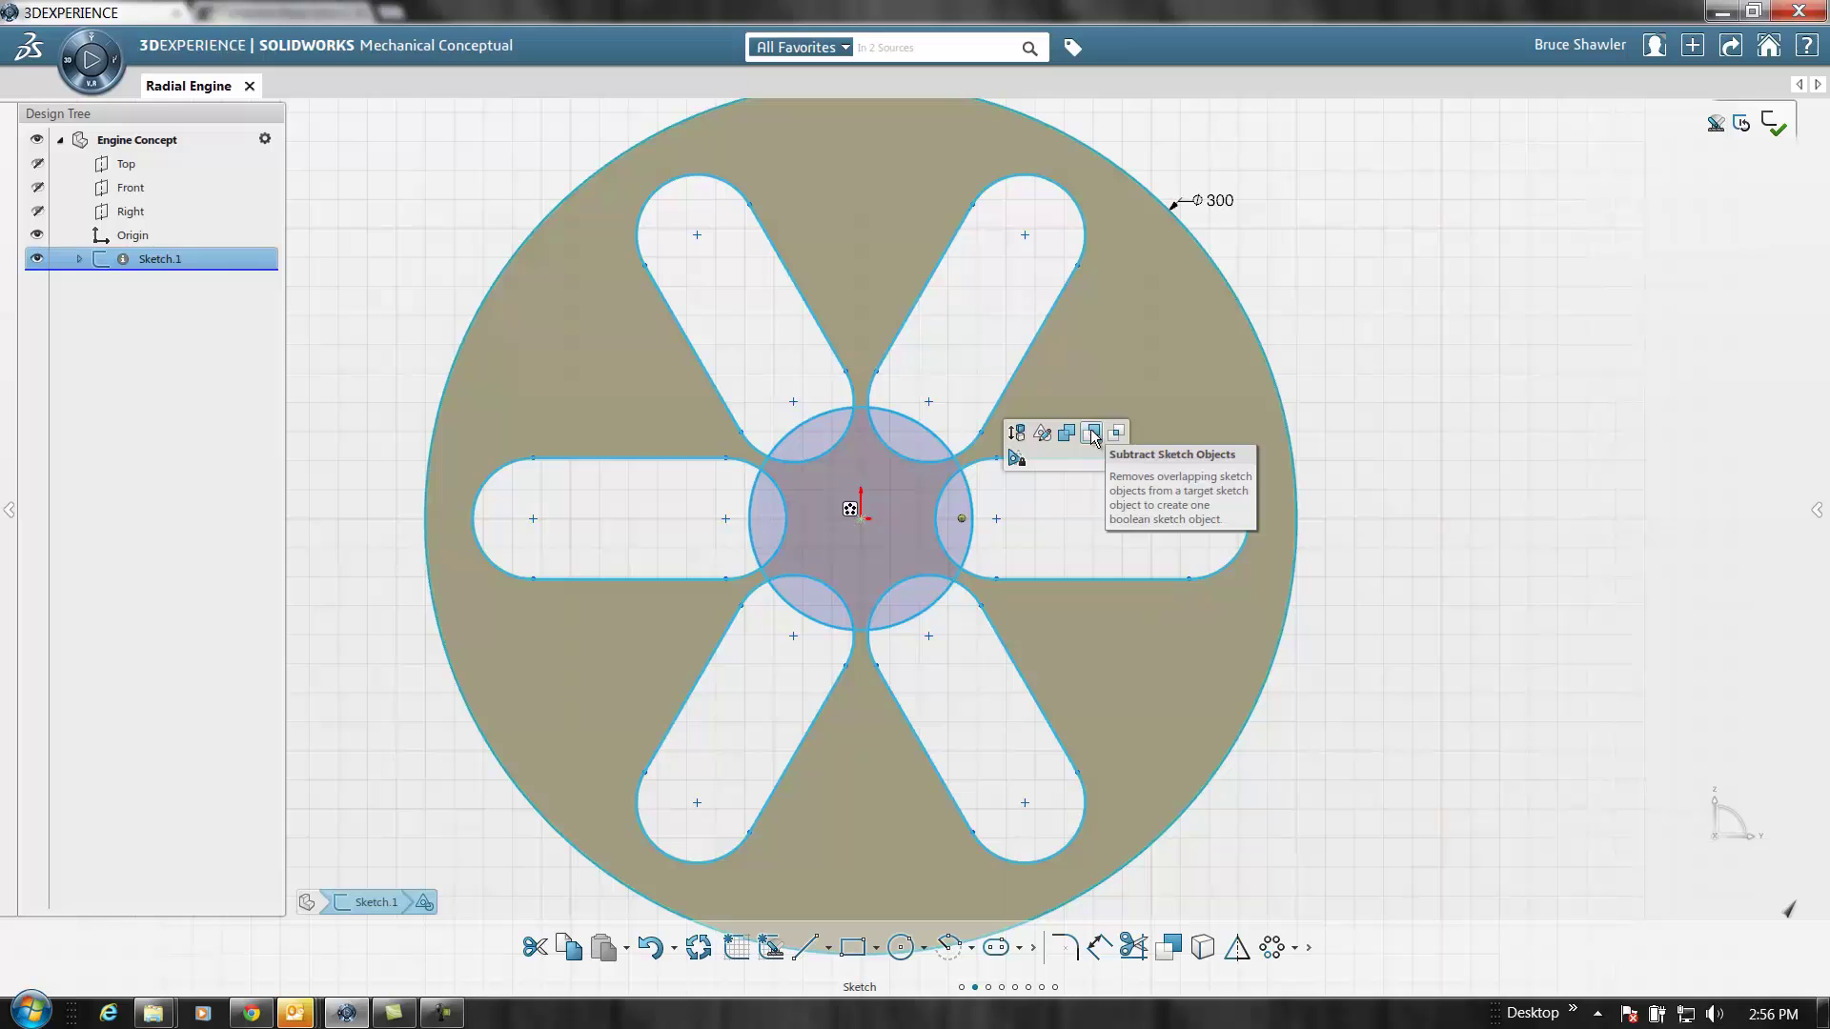
left_click(1091, 433)
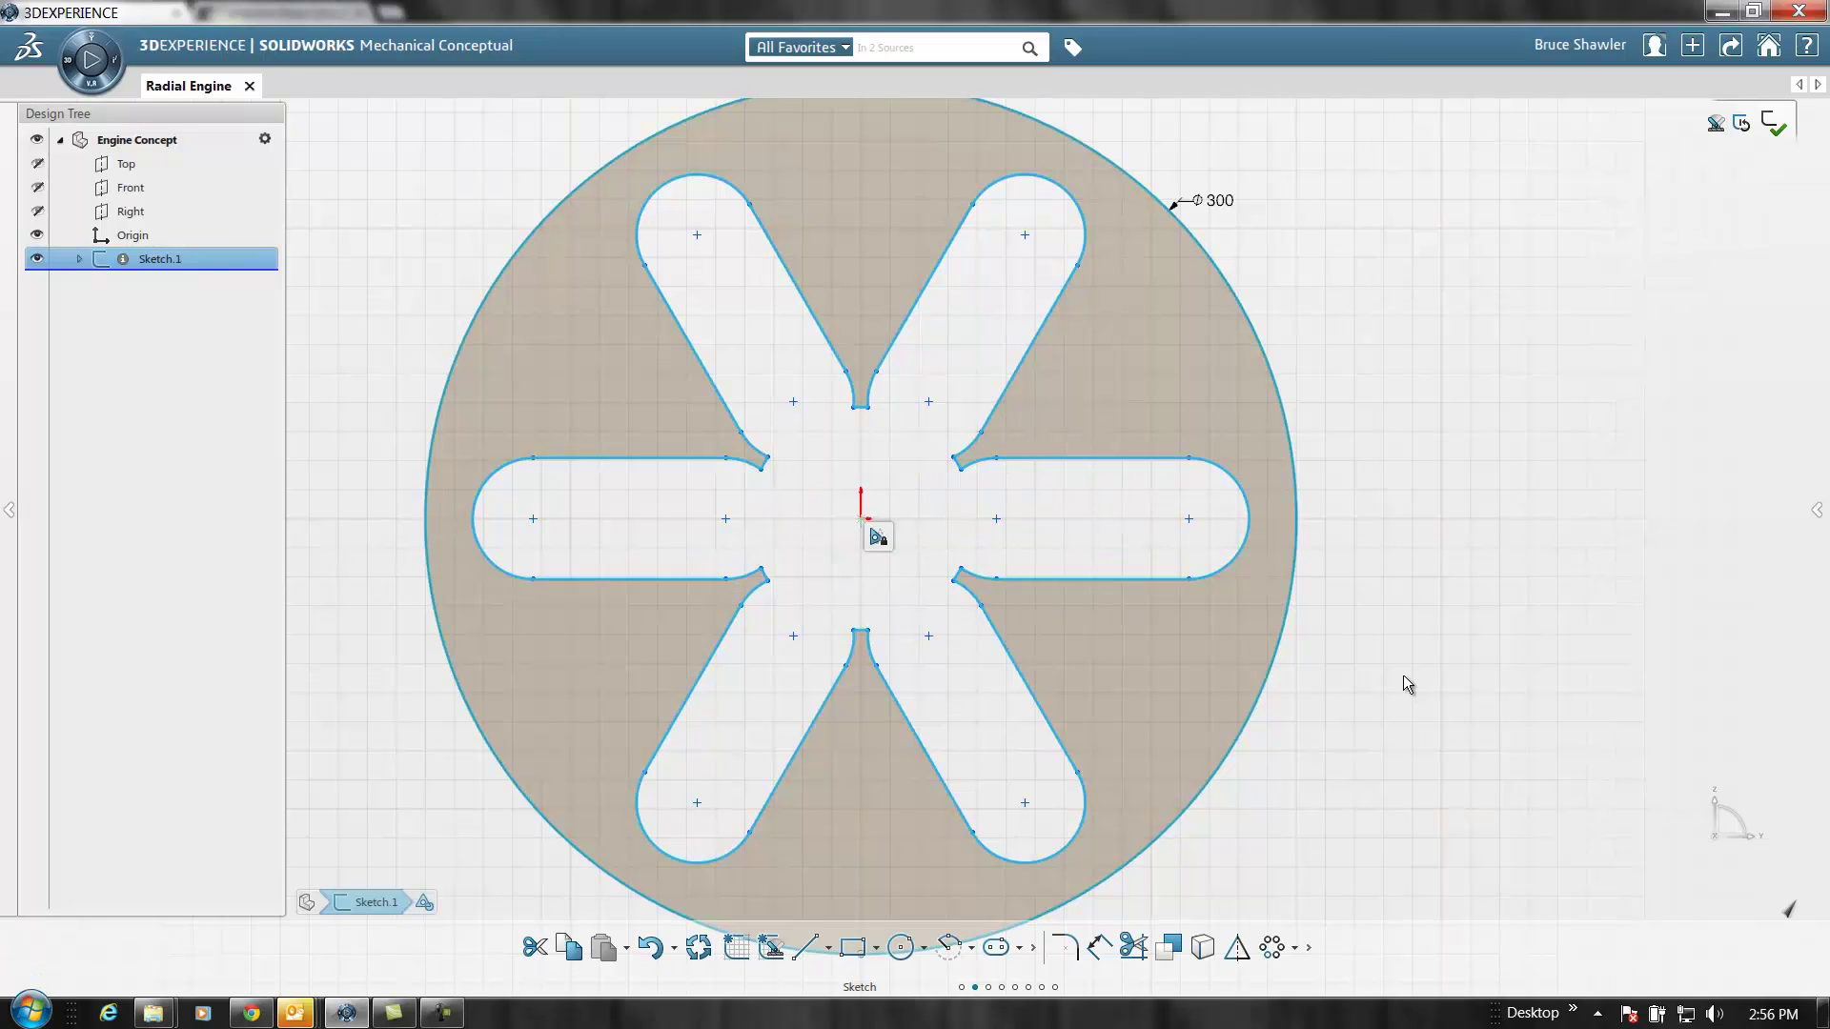
Reshape the joined slots by moving an outer end point of the horizontal slot, making them slightly shorter and wider
left_click(1122, 580)
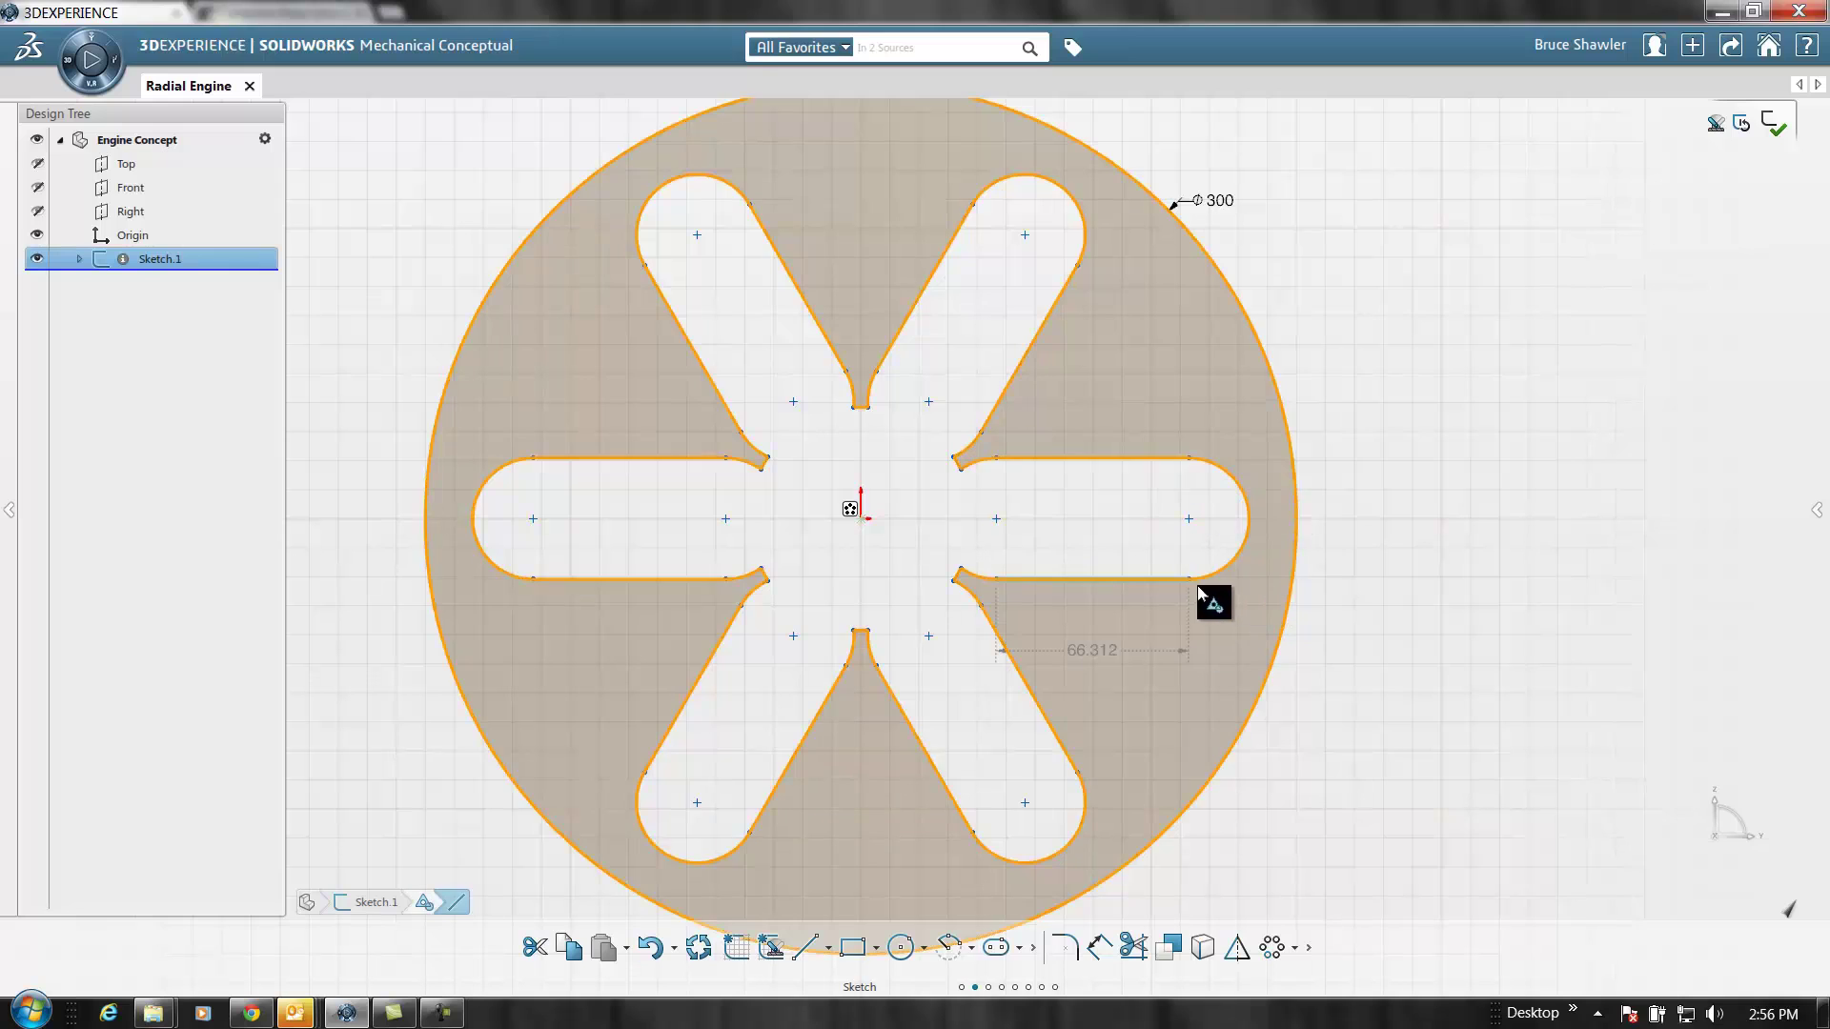
mouse_move(1187, 580)
left_mouse_down()
mouse_move(1152, 582)
mouse_move(1193, 591)
left_mouse_up()
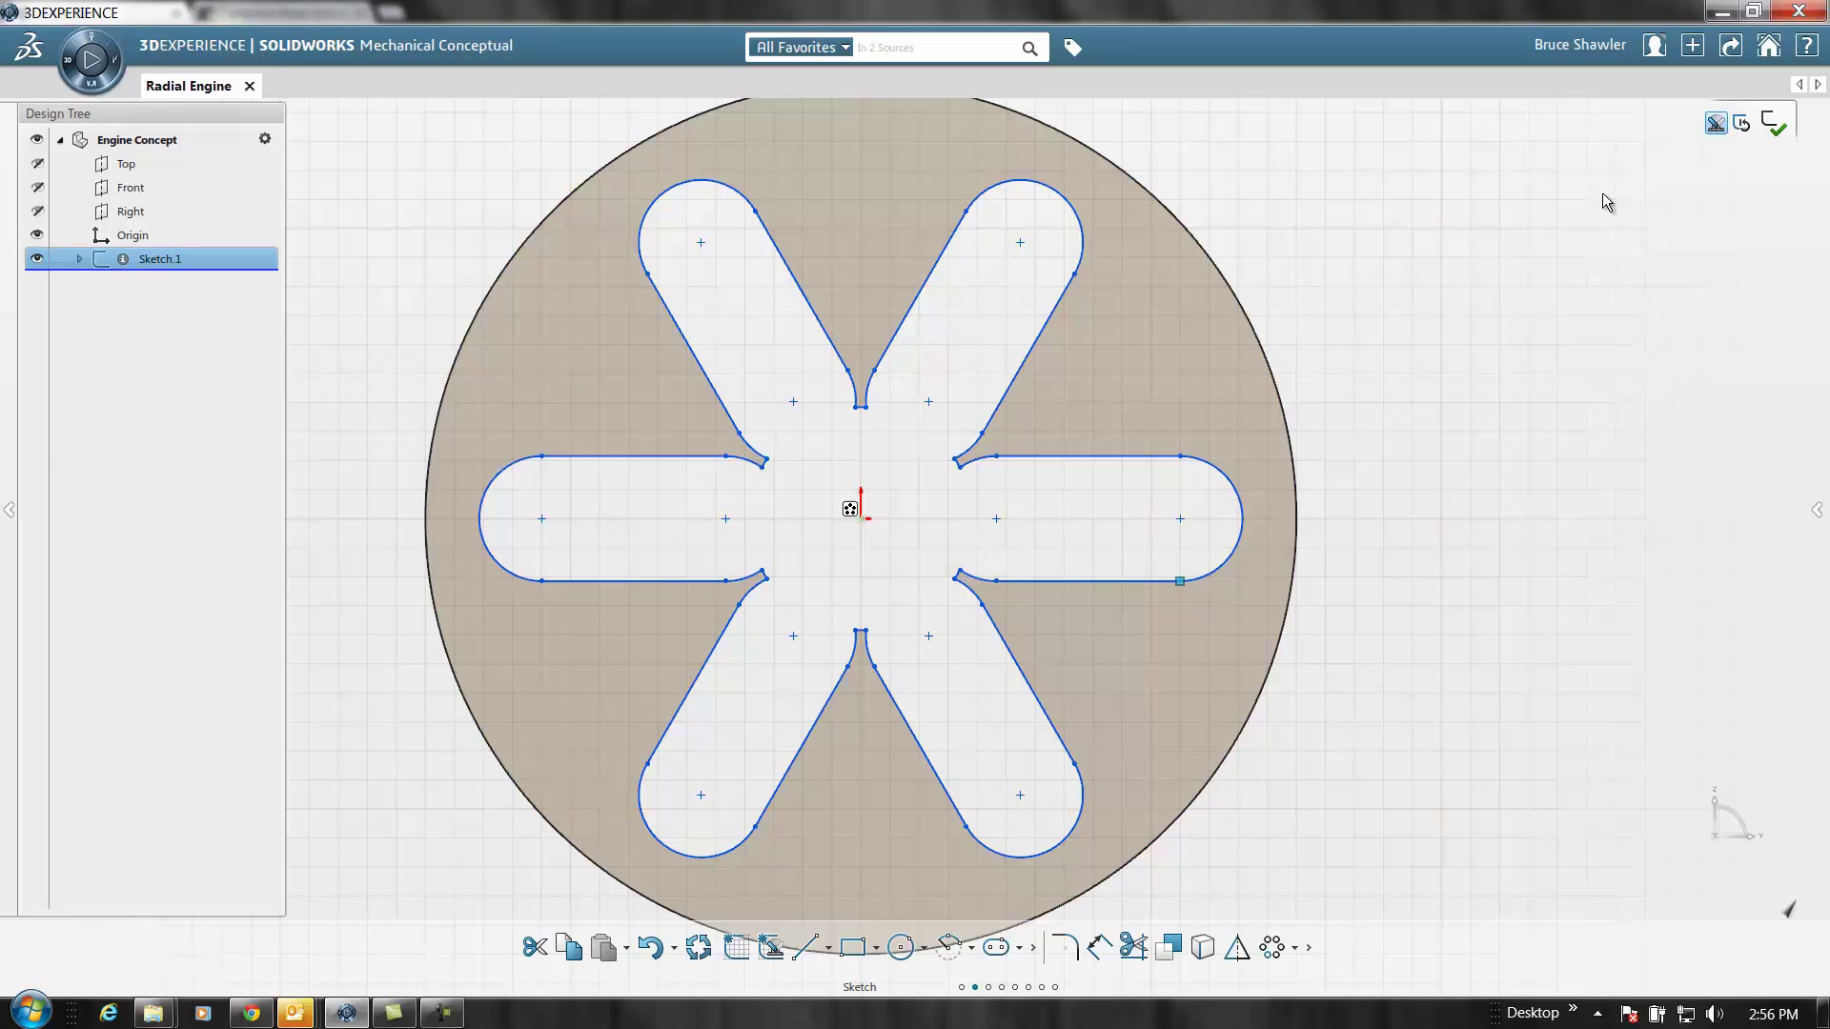
Sketch a circle at the origin nearly filling the central opening, and a piston circle about 38 mm in diameter inside the right-hand slot
left_click(901, 947)
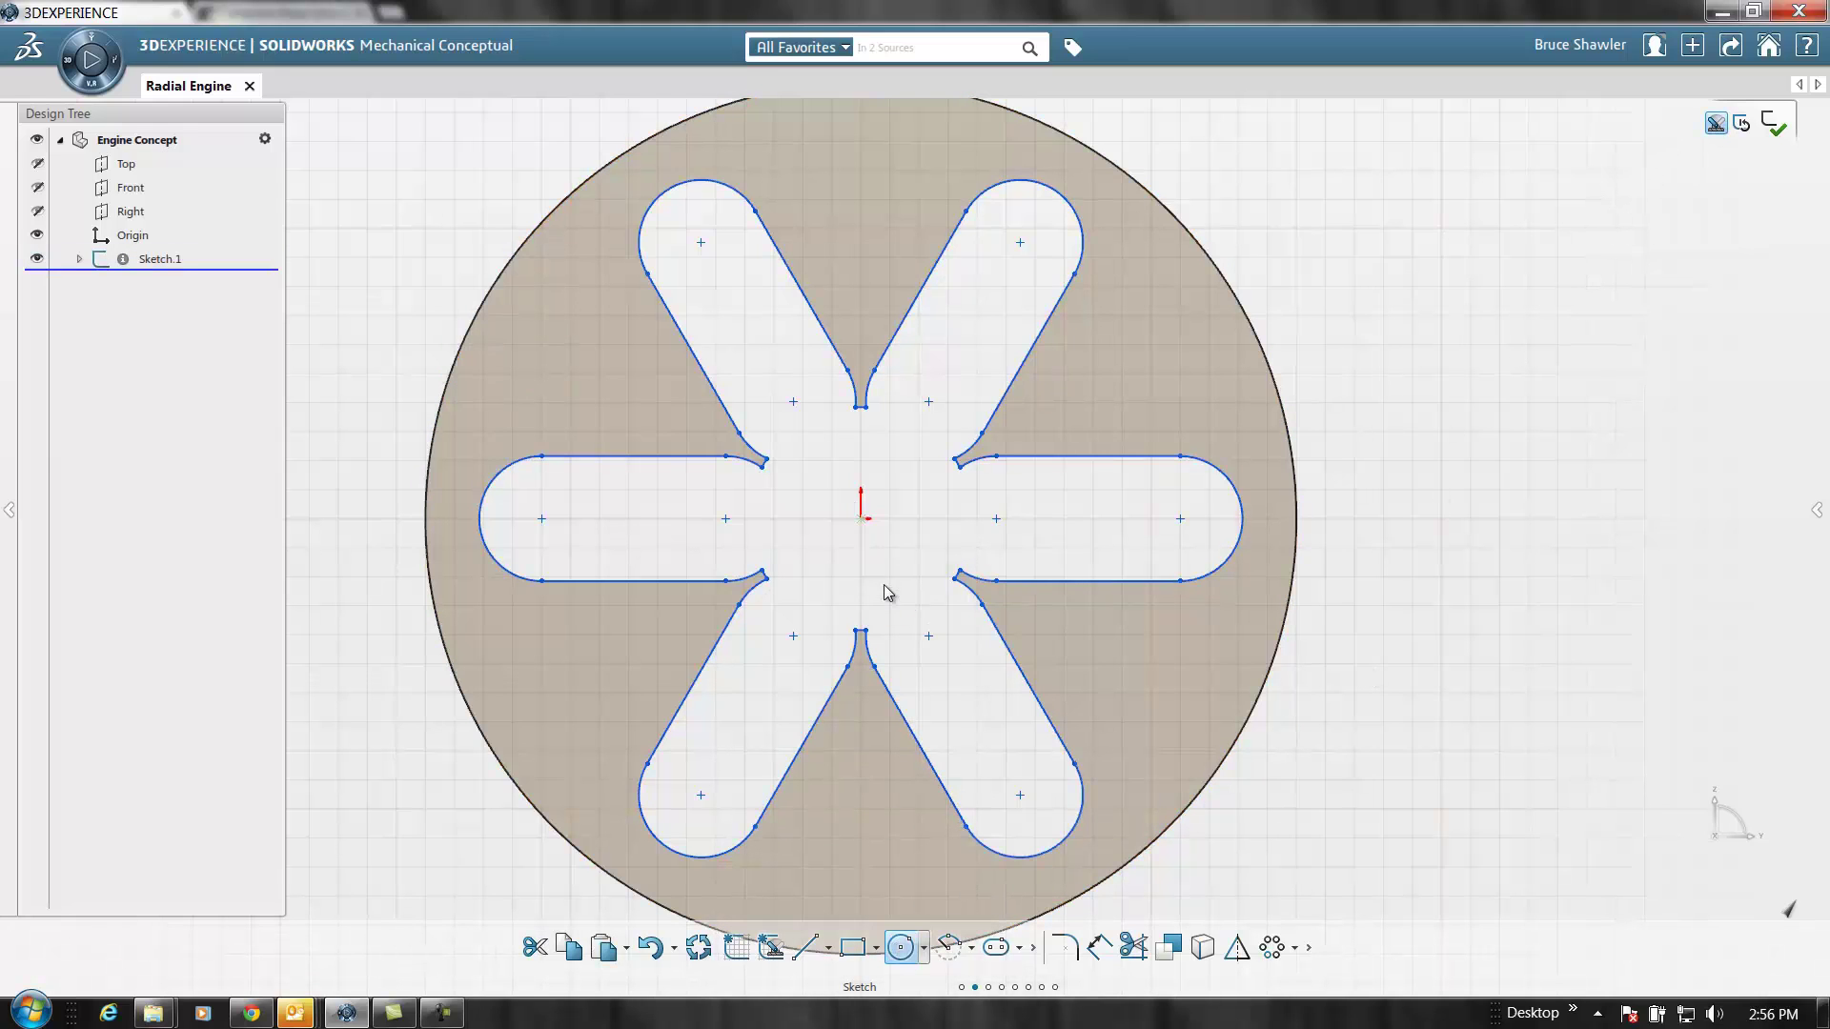
left_click(861, 518)
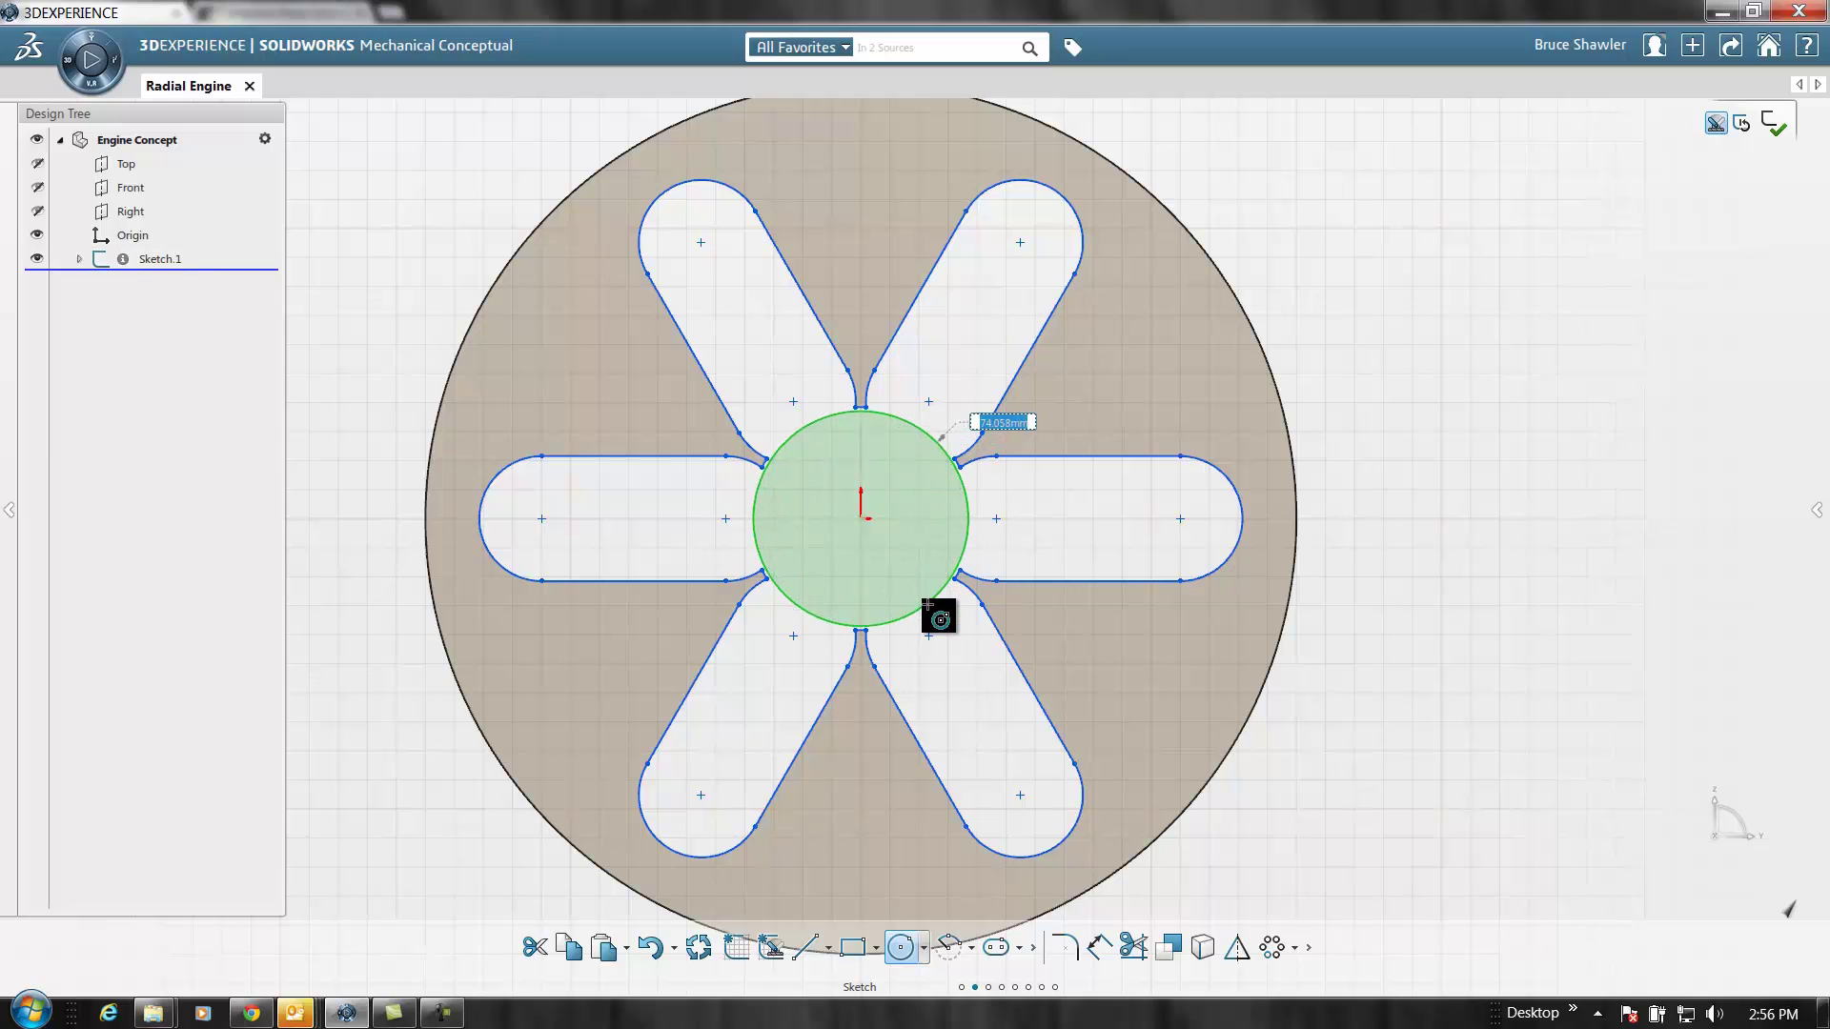
left_click(927, 605)
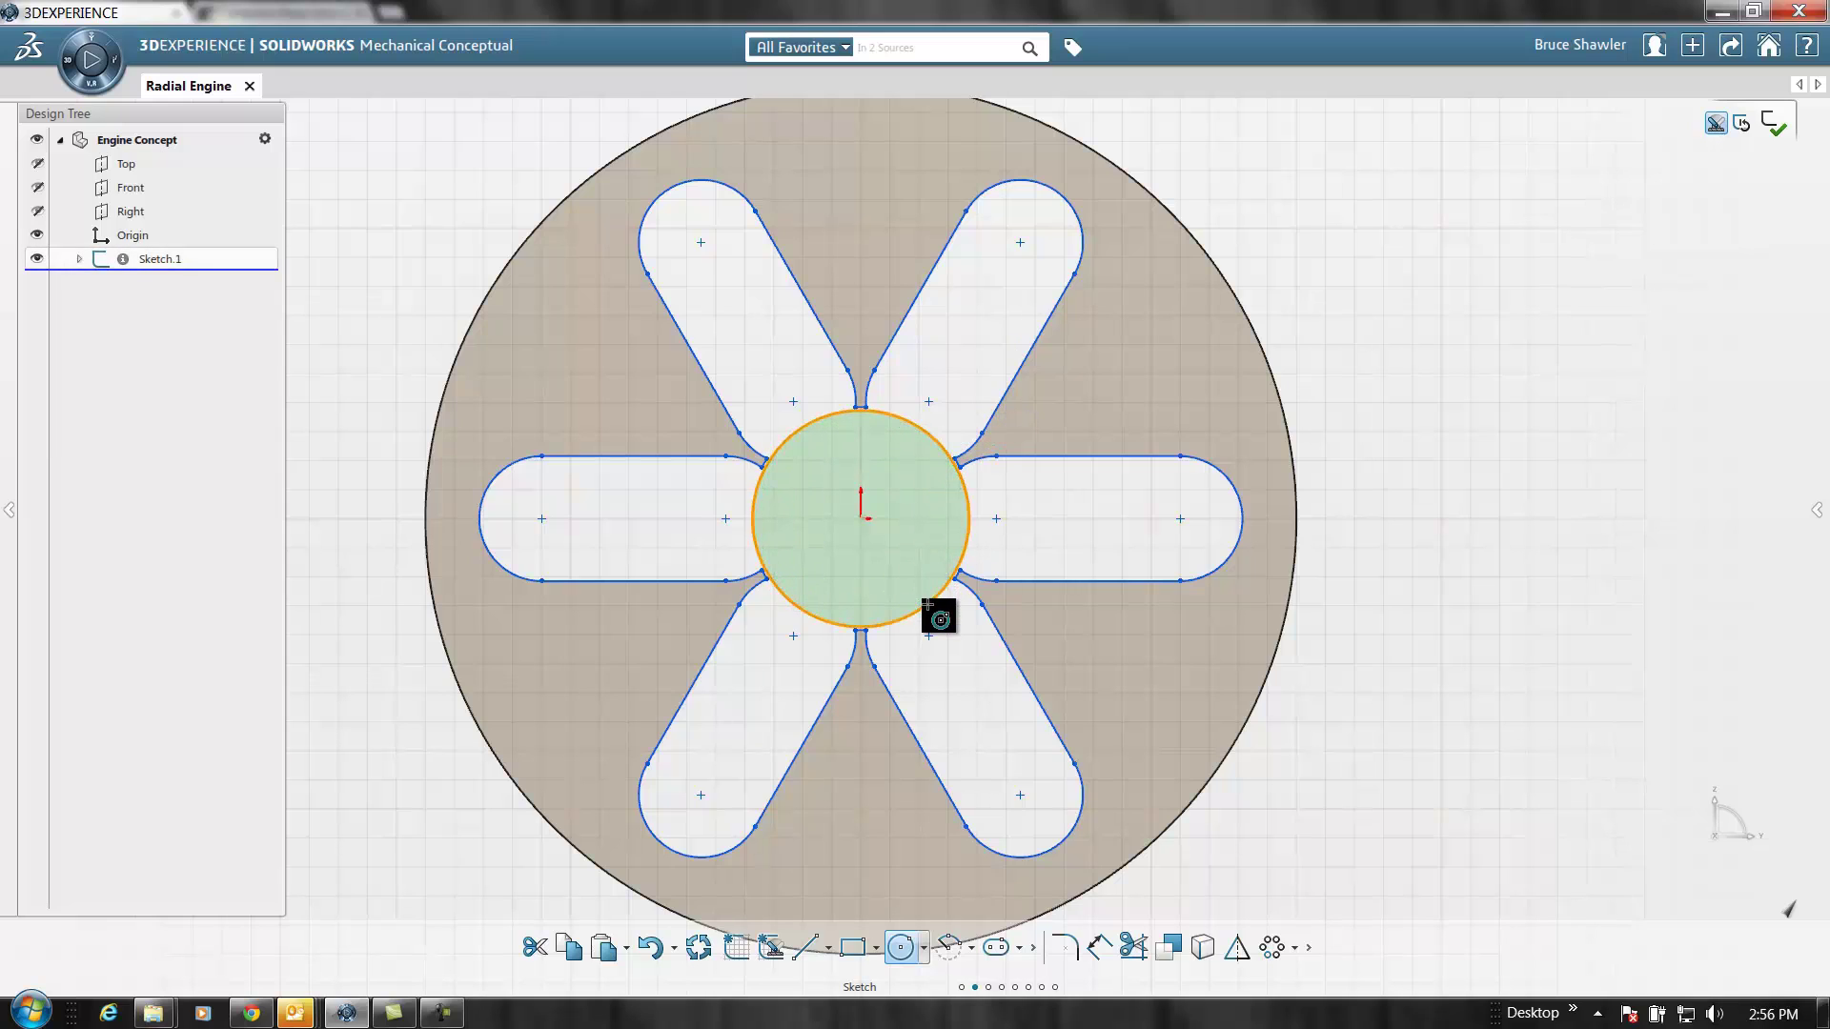
left_click(1135, 519)
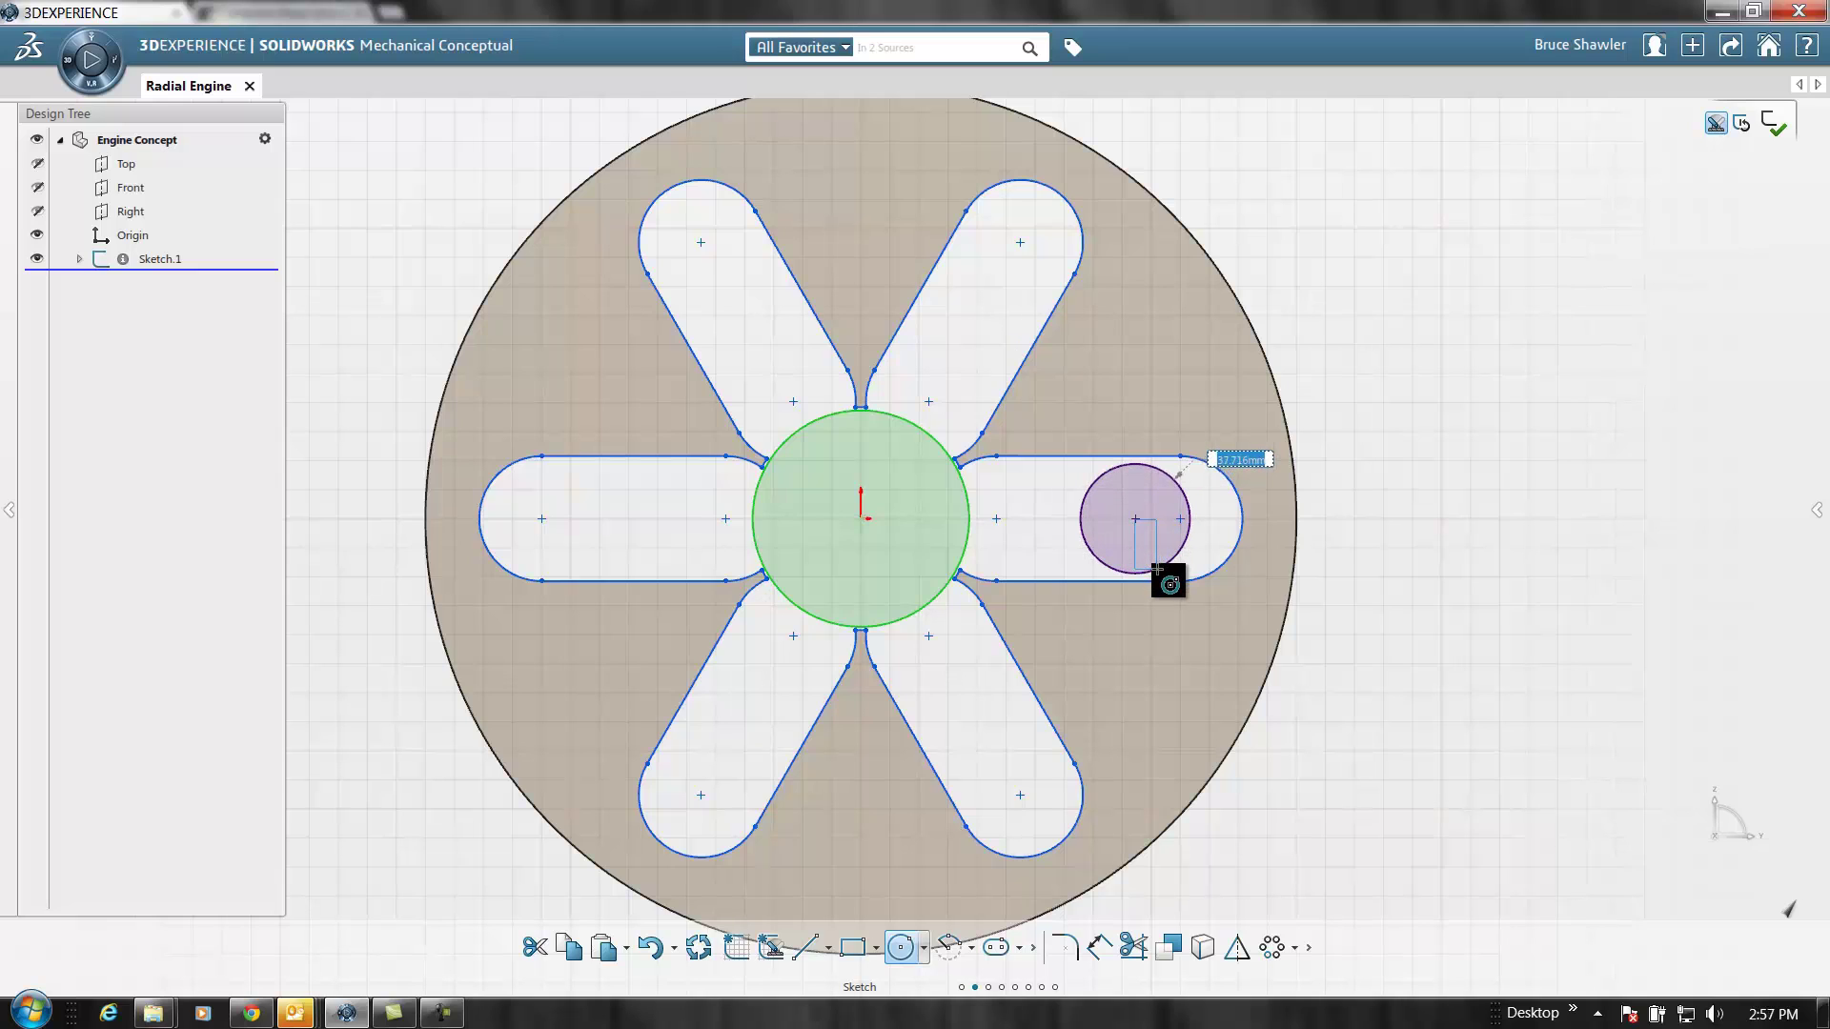
left_click(1156, 570)
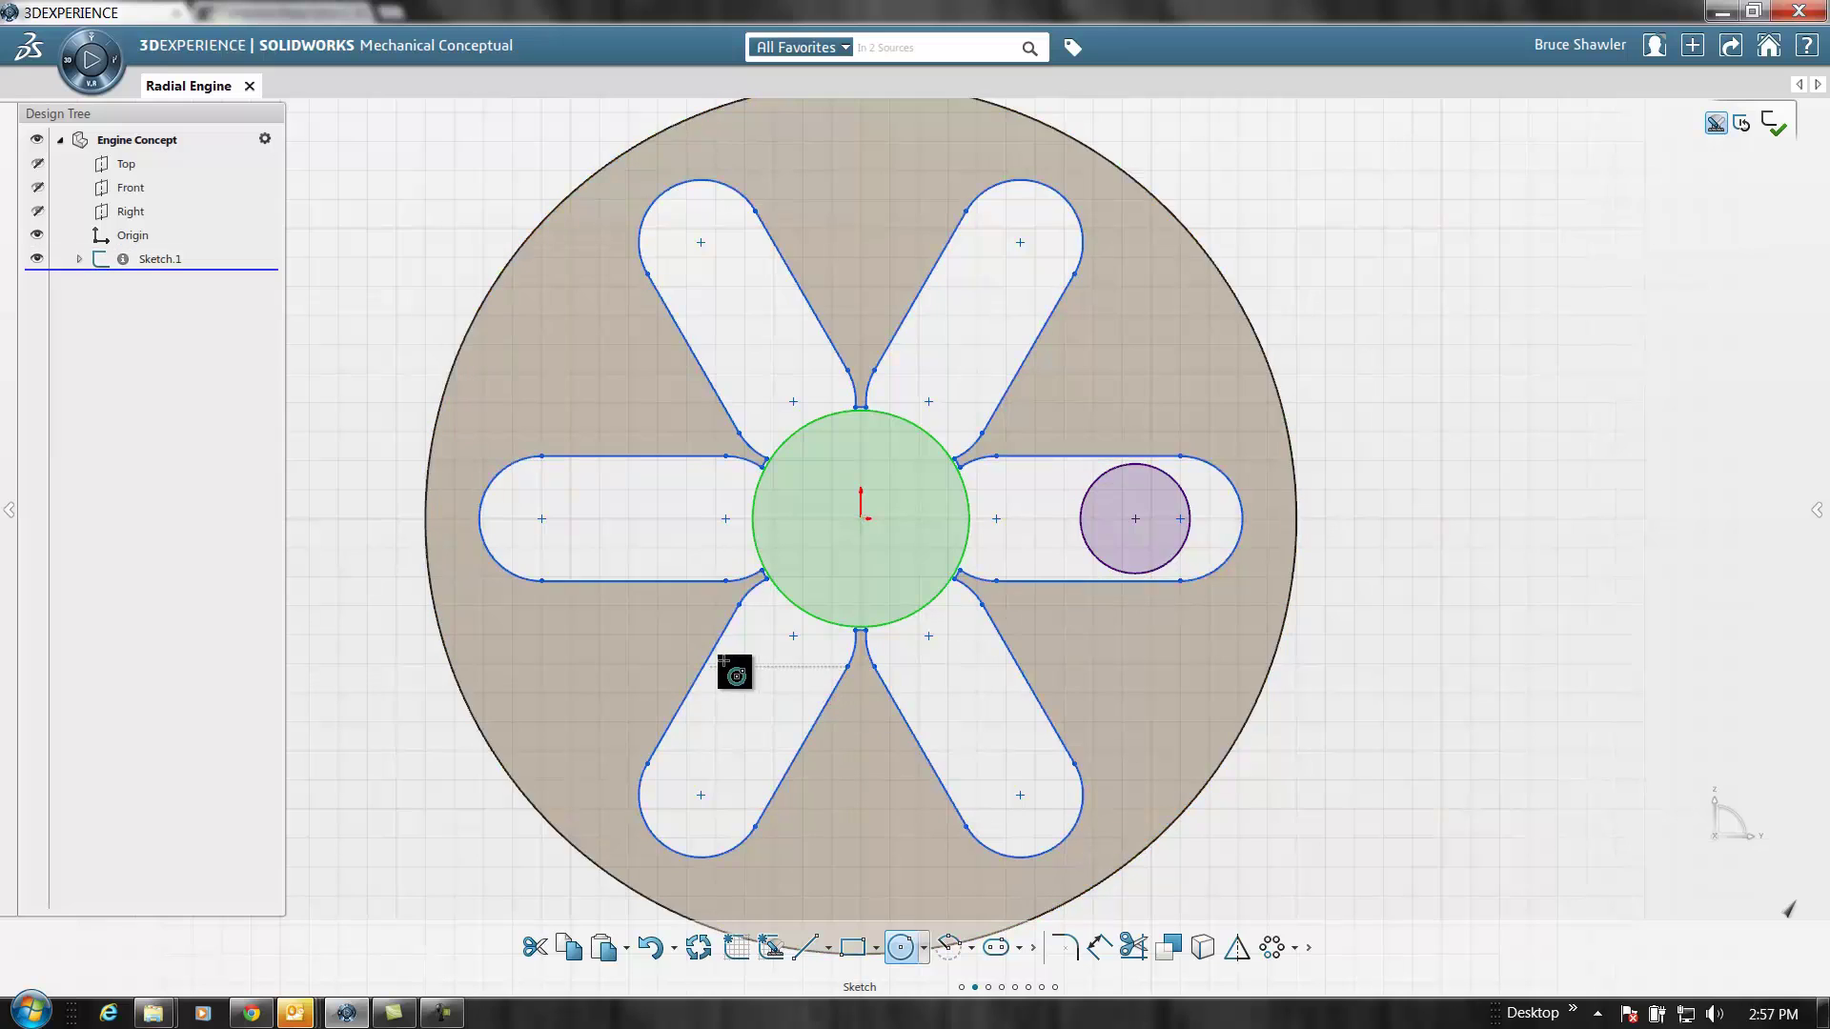
Sketch a small shaft circle at the origin, concentric with the central circle
scroll(788, 575, "up", 5)
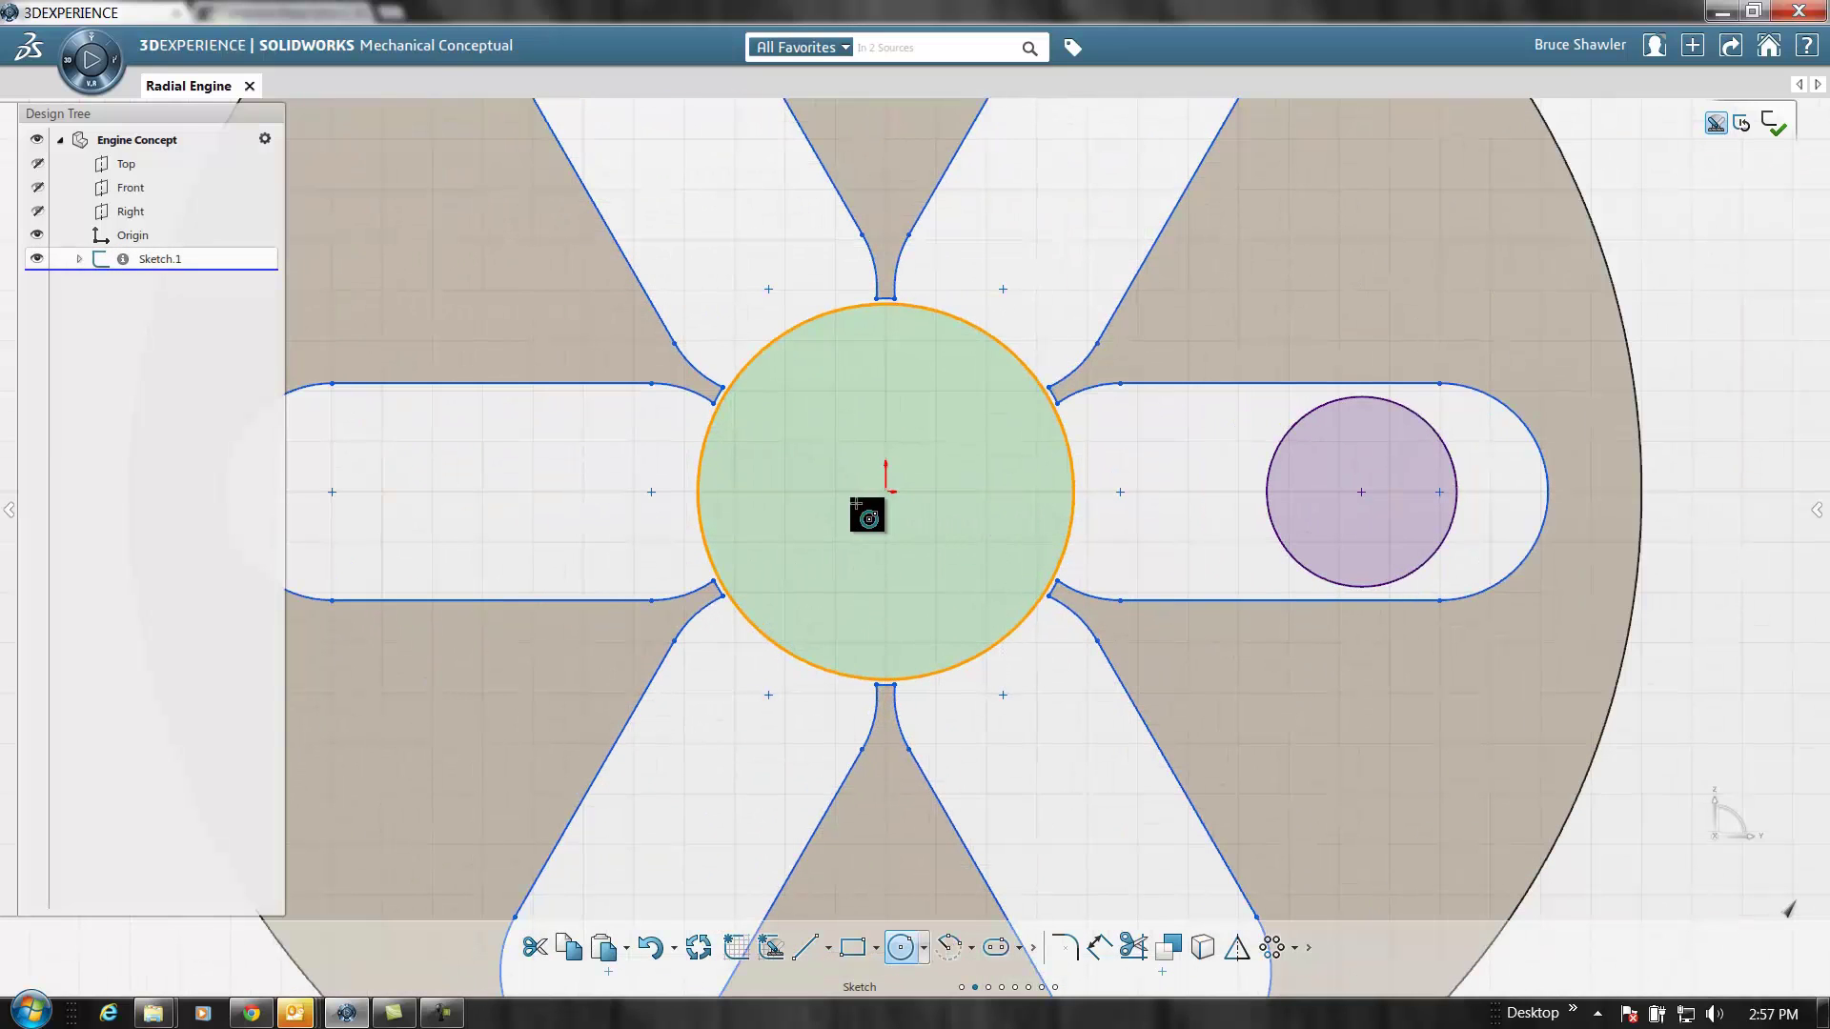
left_click(886, 491)
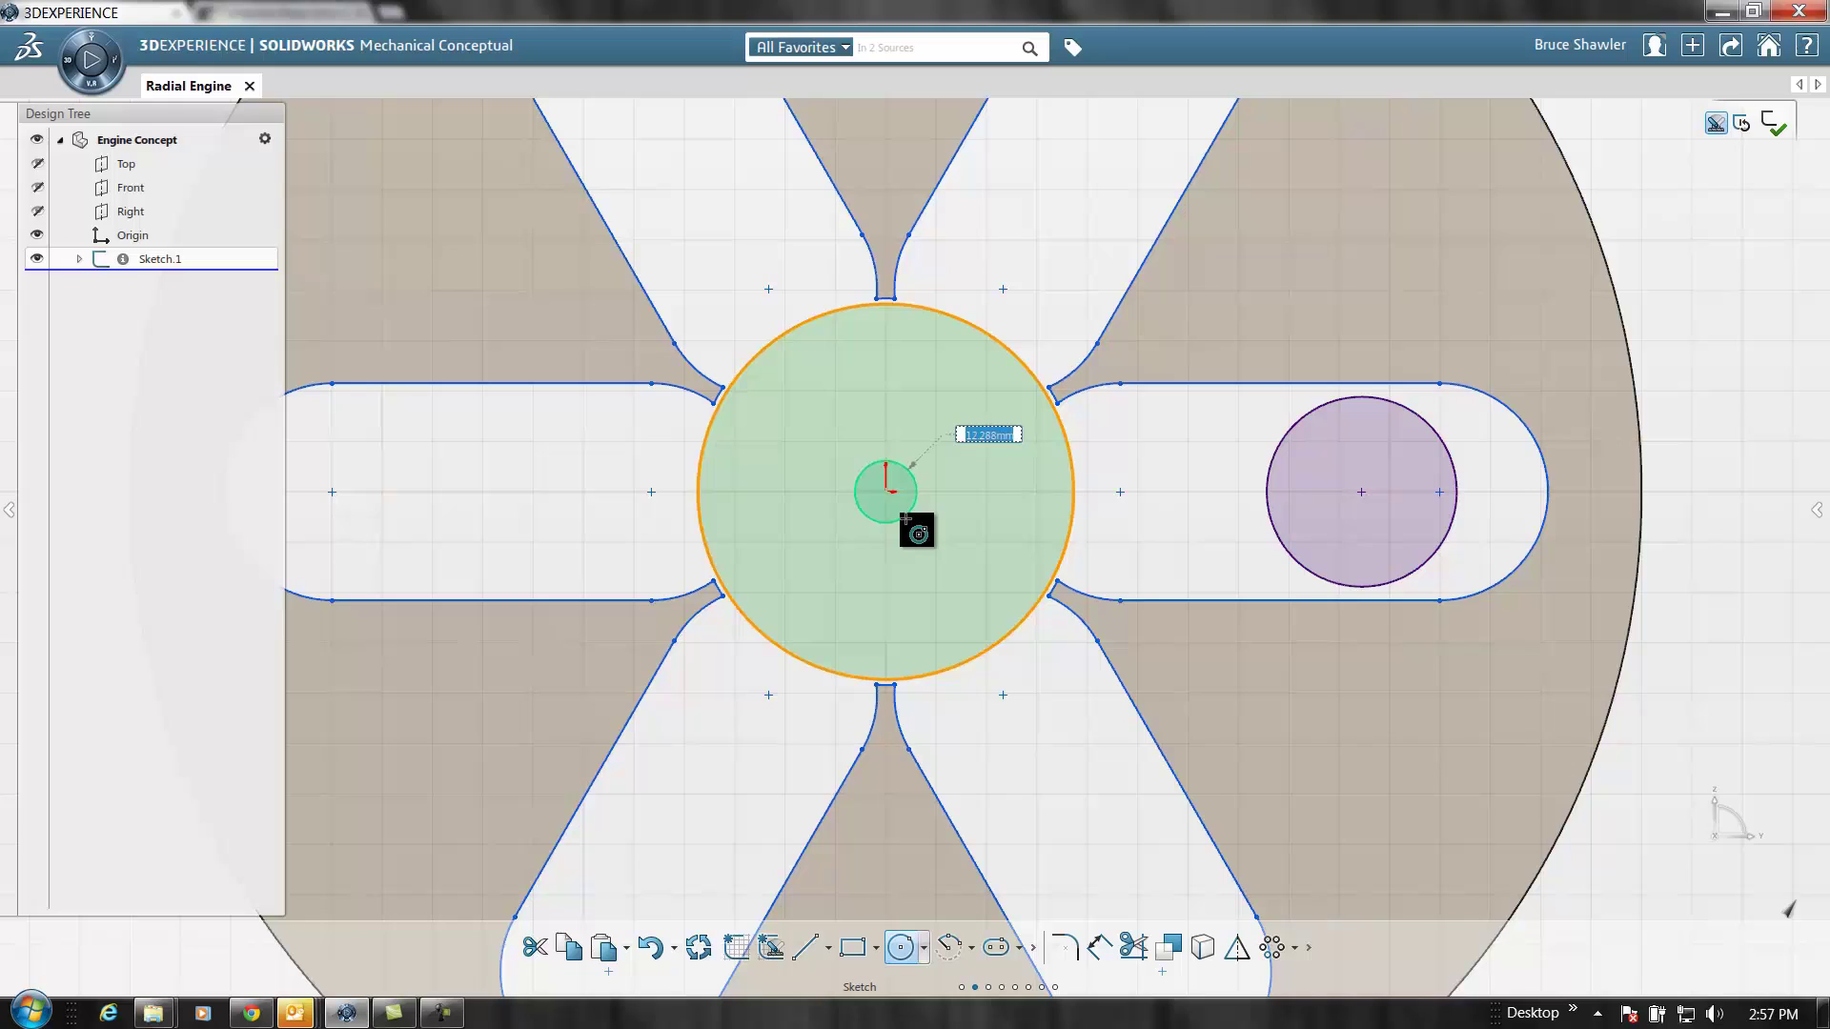
left_click(905, 515)
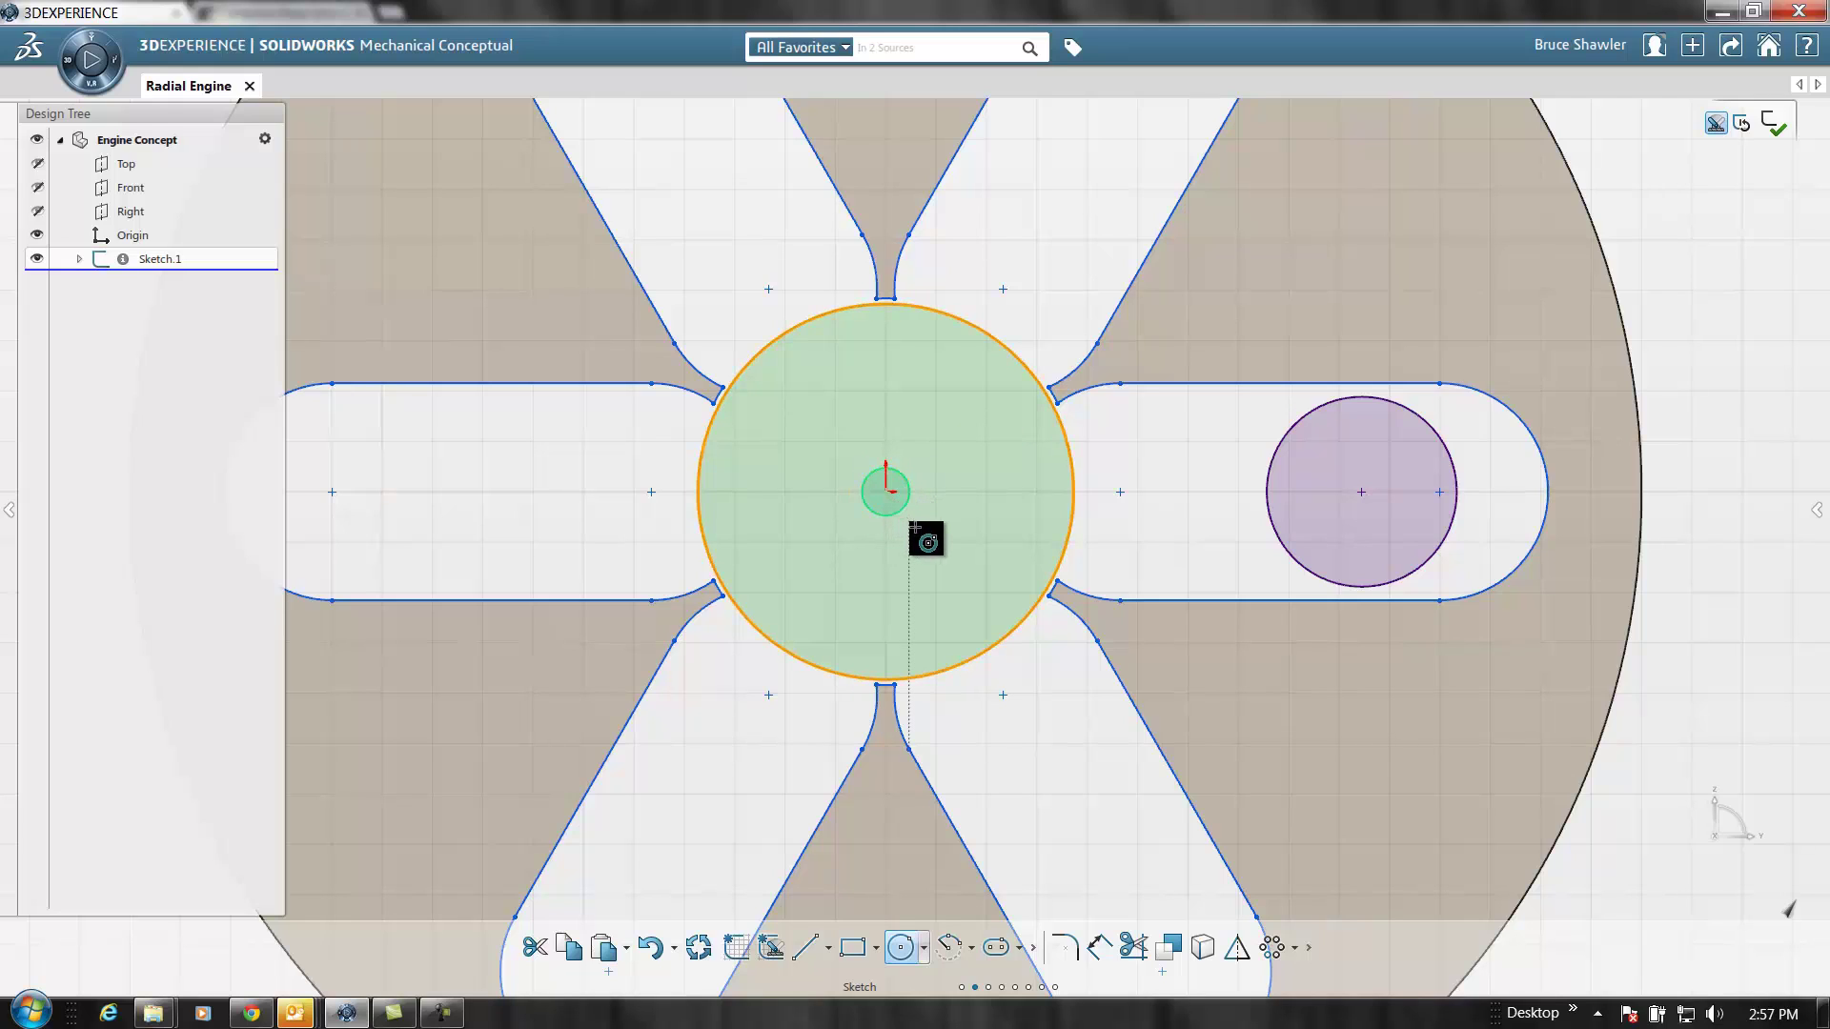
Sketch a small off-centre circle inside the central circle near its upper-right rim and shrink it to about 7 mm in diameter
left_click(1020, 426)
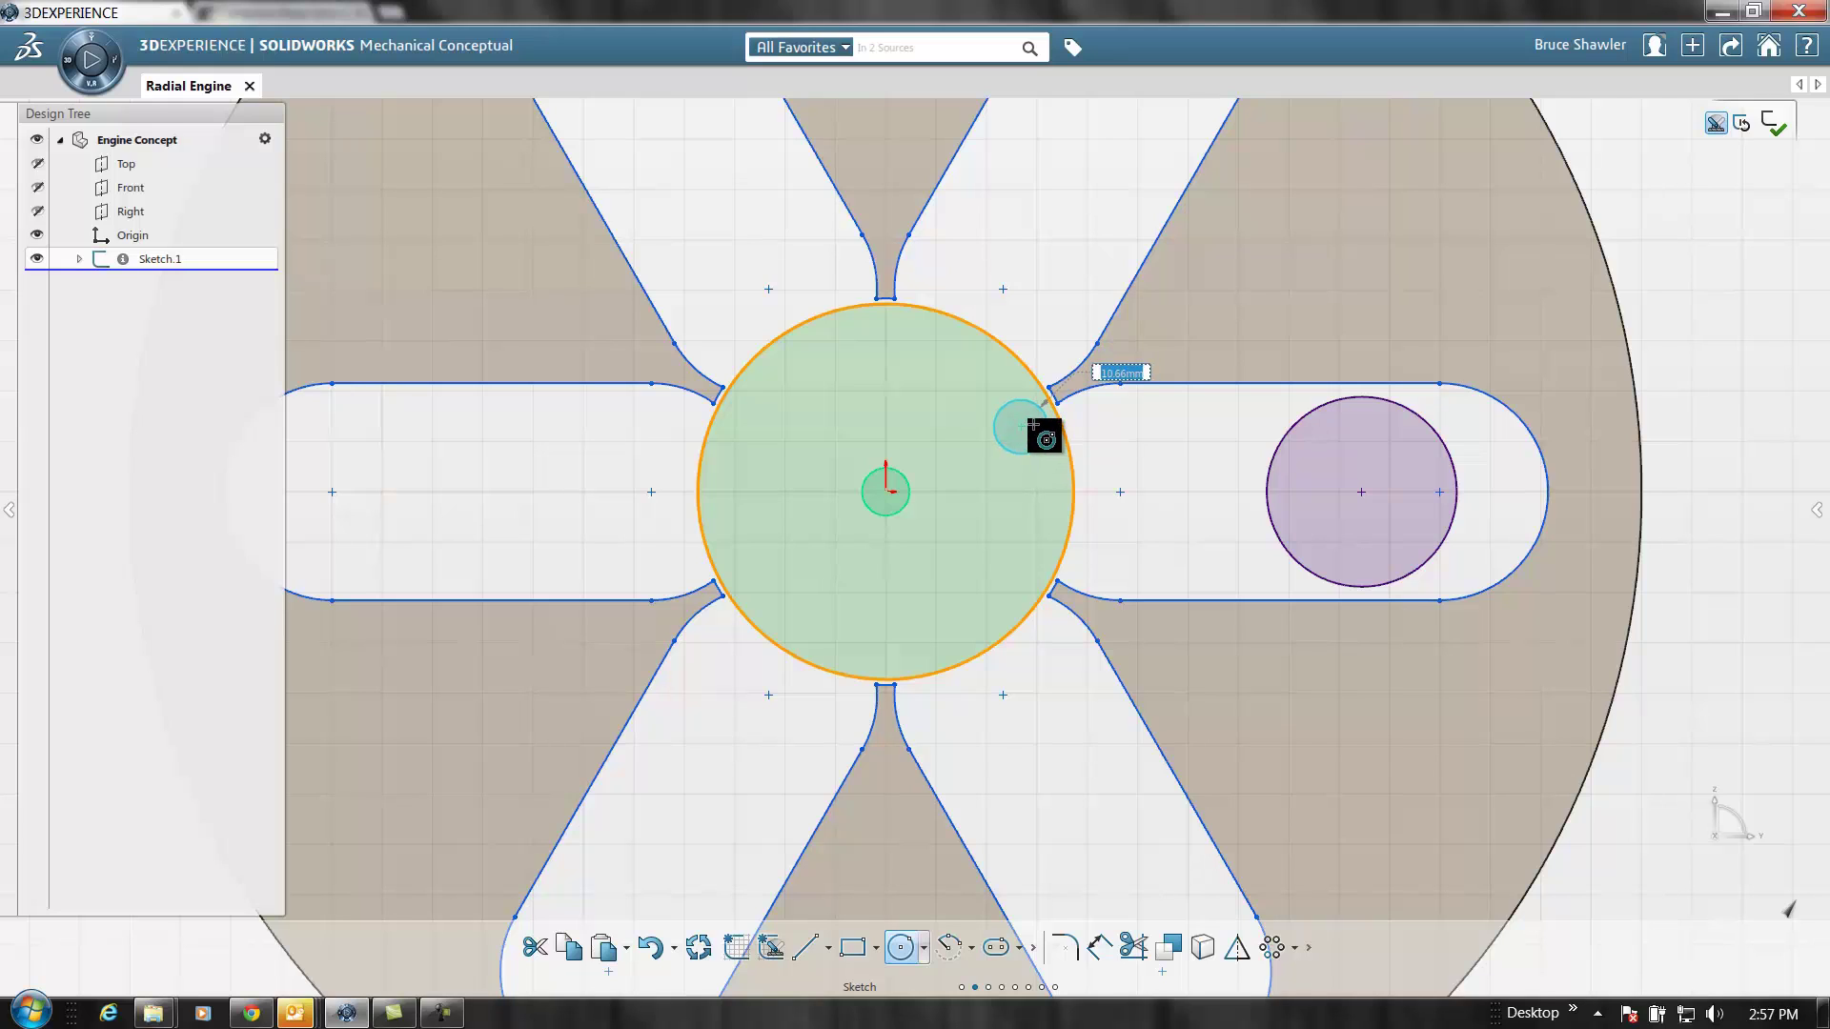
left_click(1036, 430)
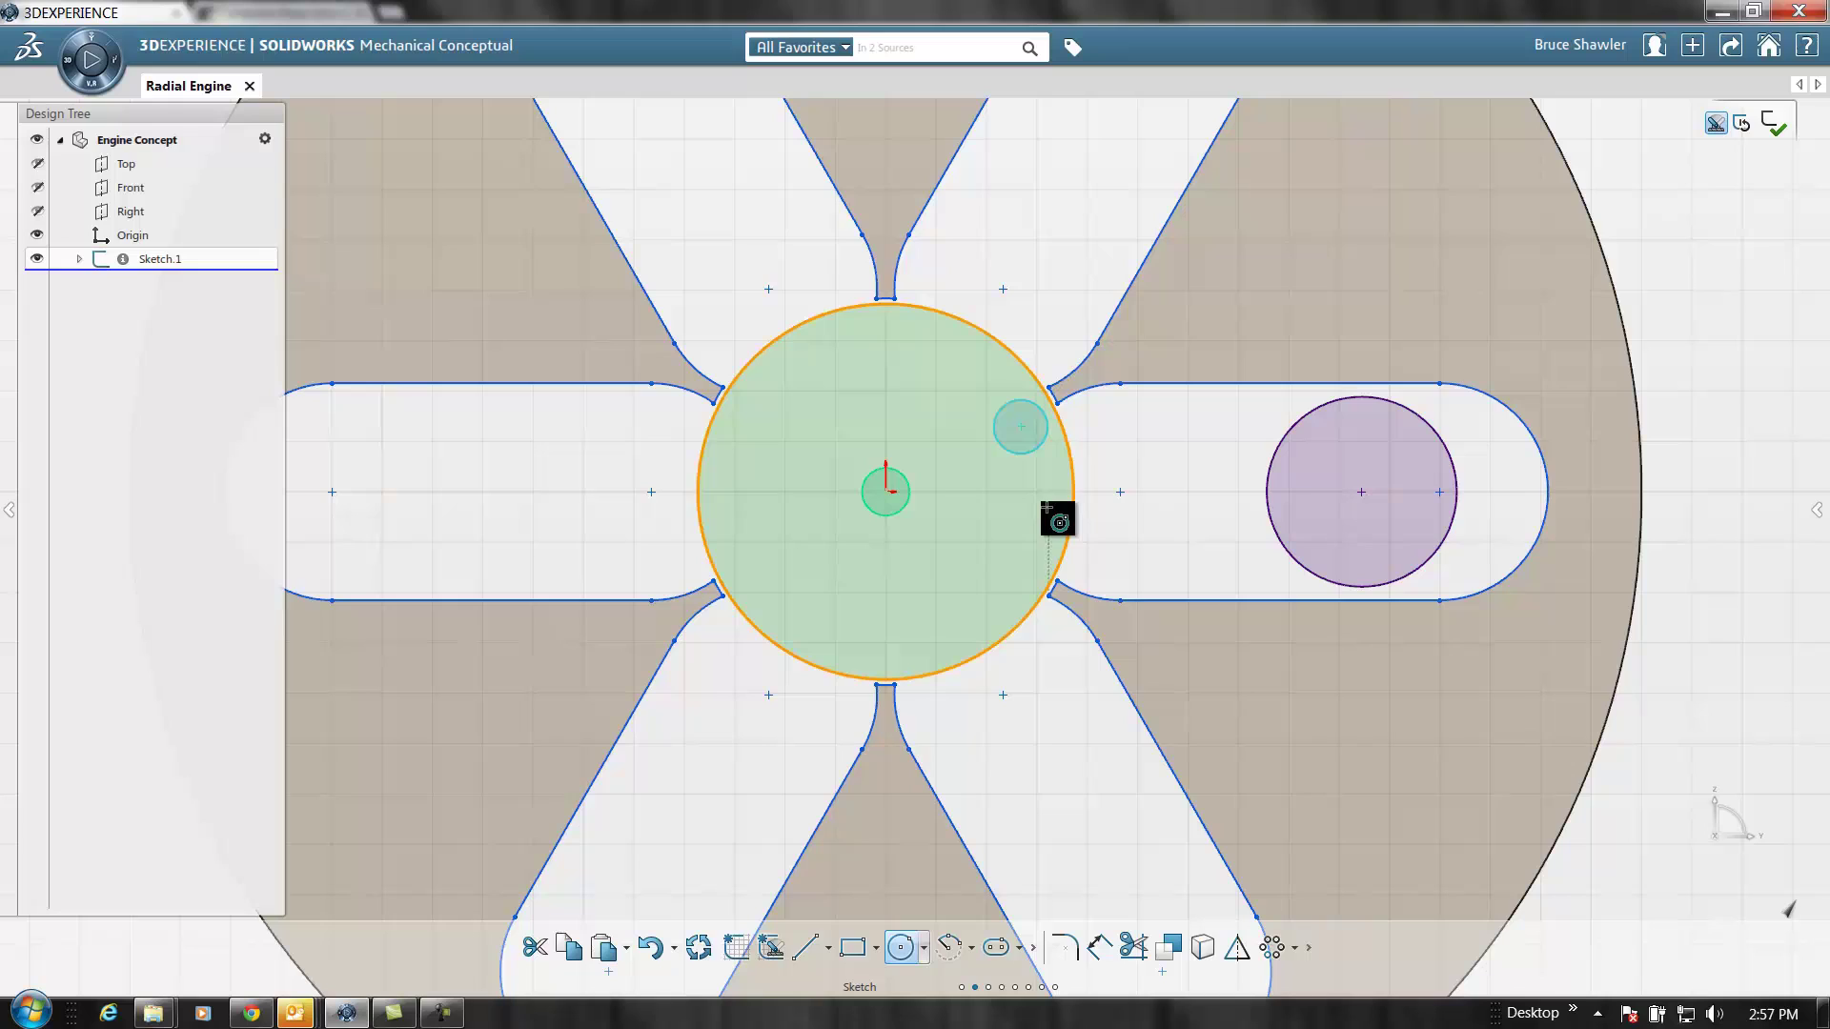
key("Escape")
left_click_drag(1021, 454, 1026, 435)
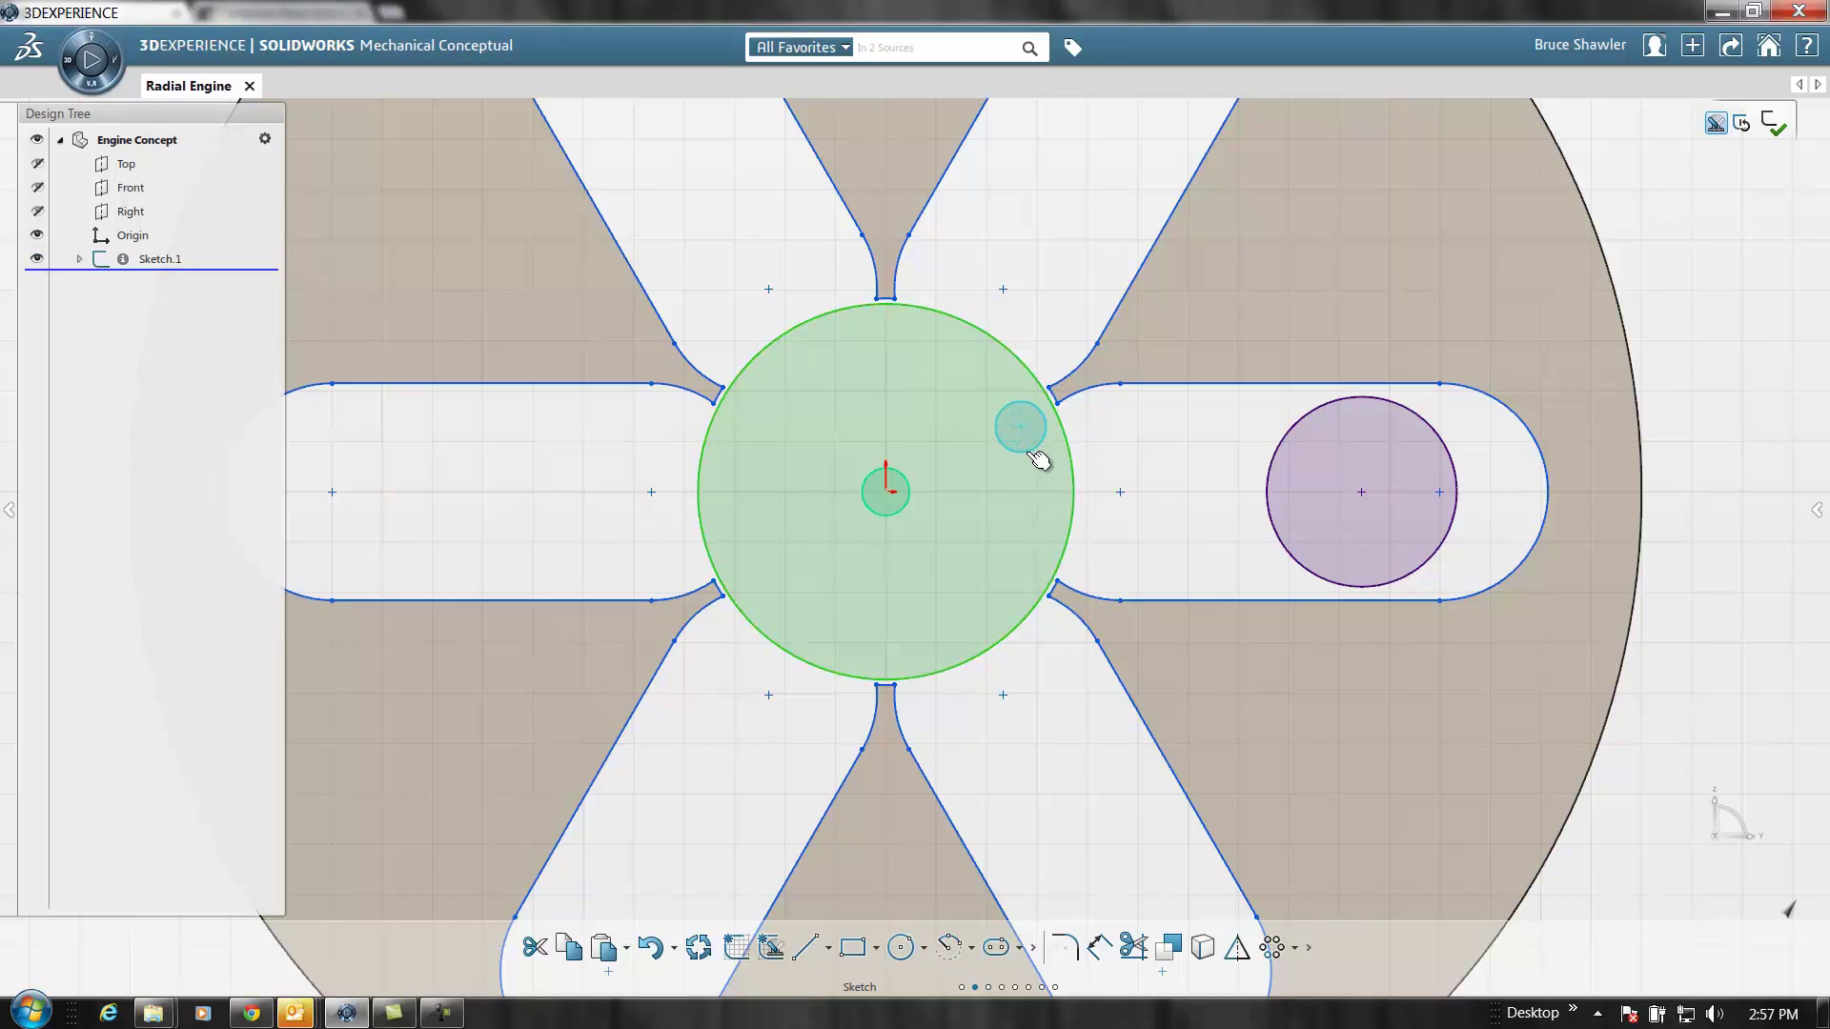
left_click(1040, 455)
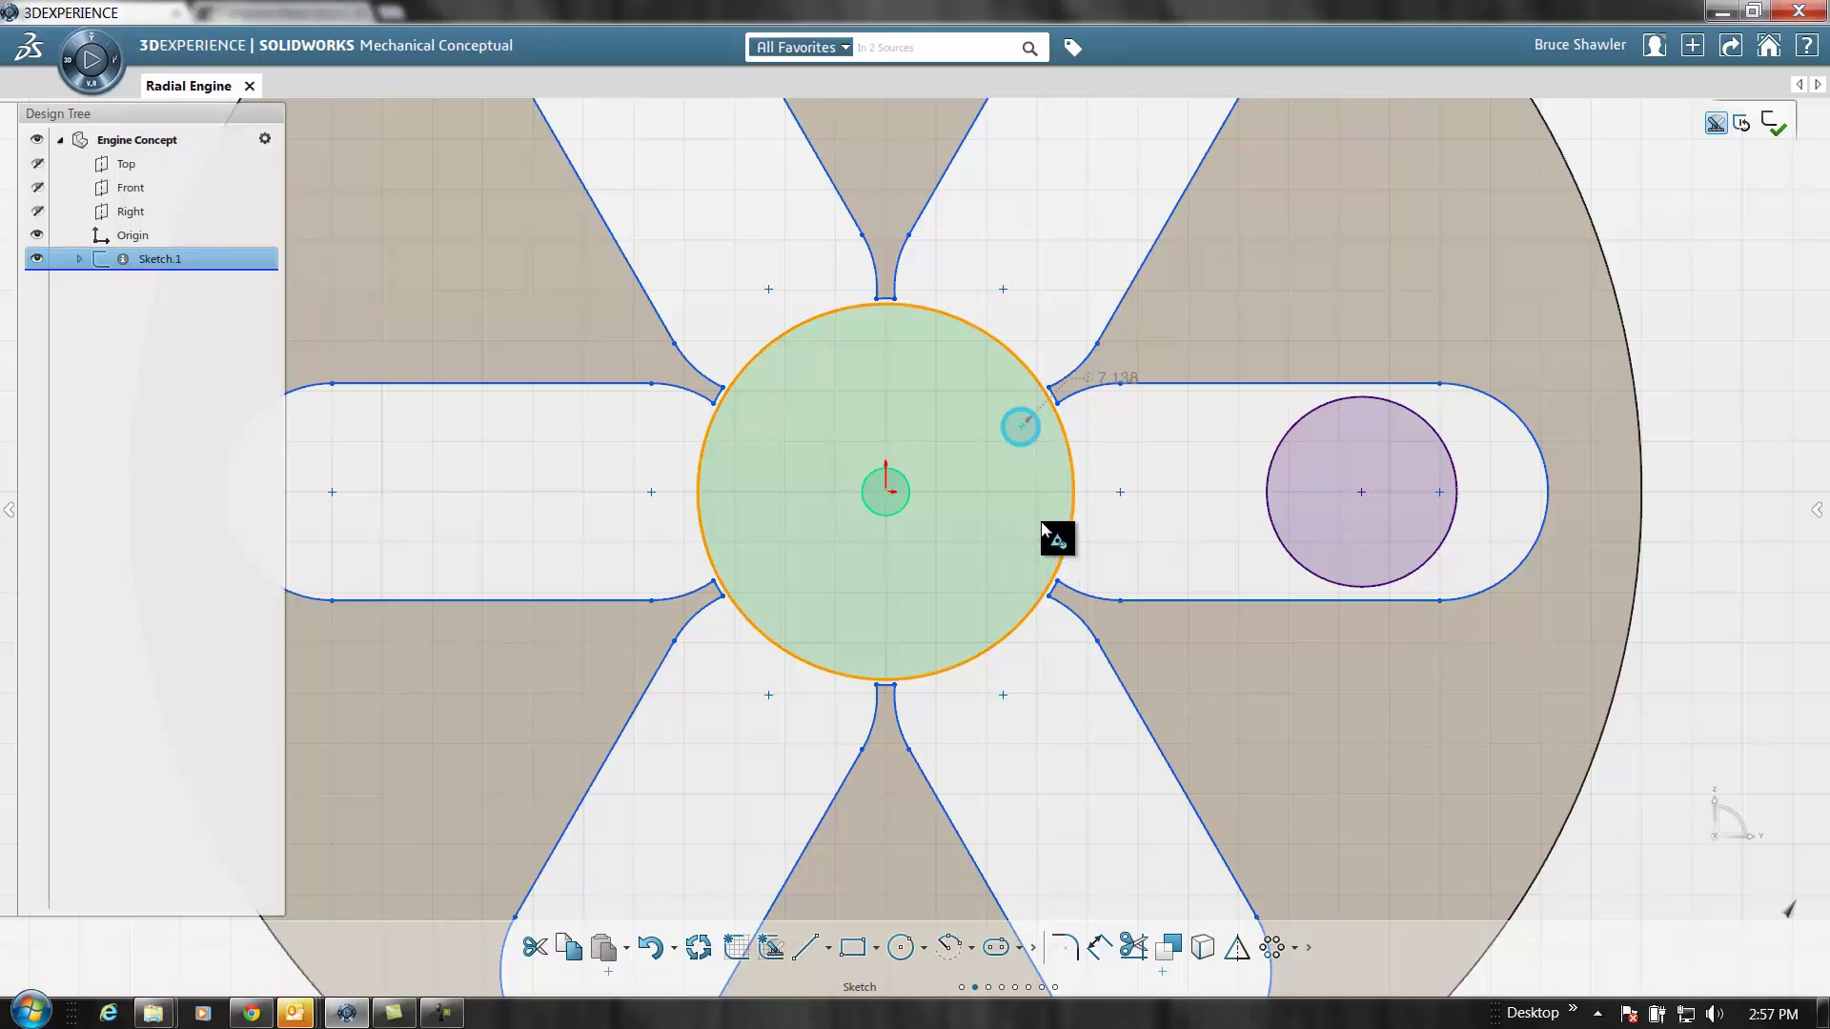
Dimension the distance between the shaft circle and the off-centre circle and set it to 32 mm
left_click(1100, 949)
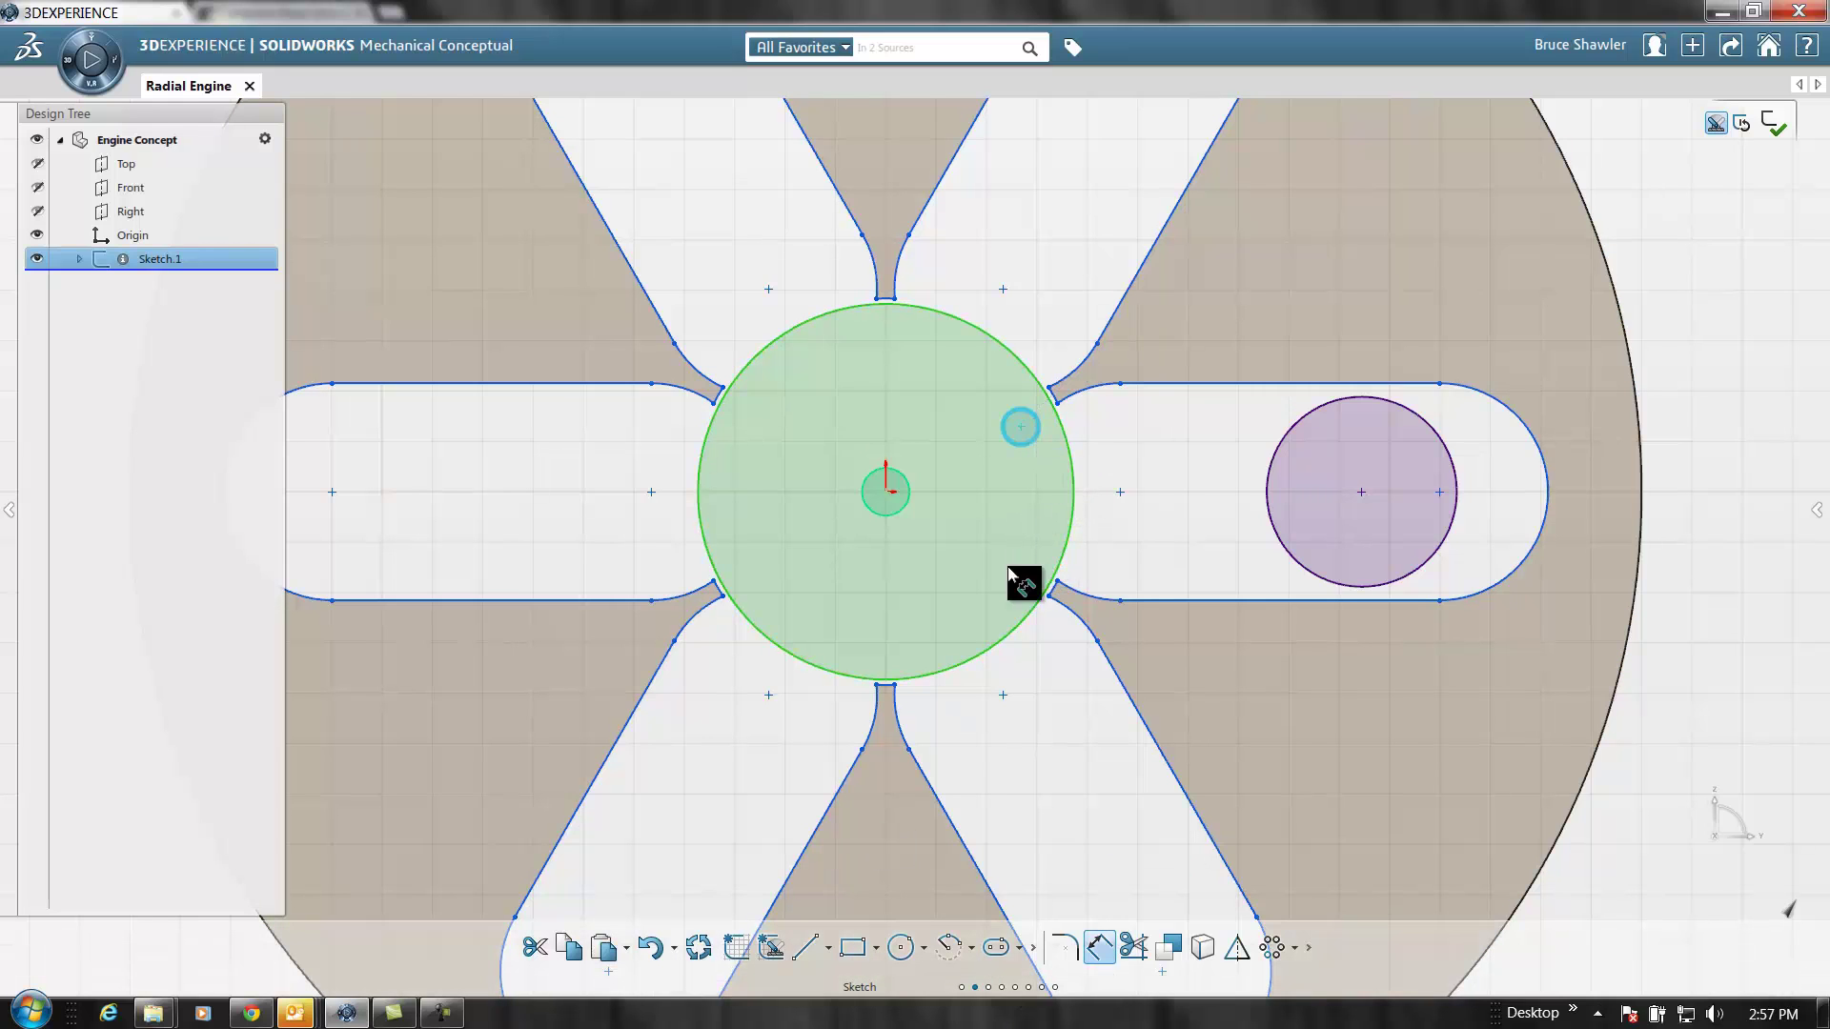
left_click(1023, 444)
left_click(903, 498)
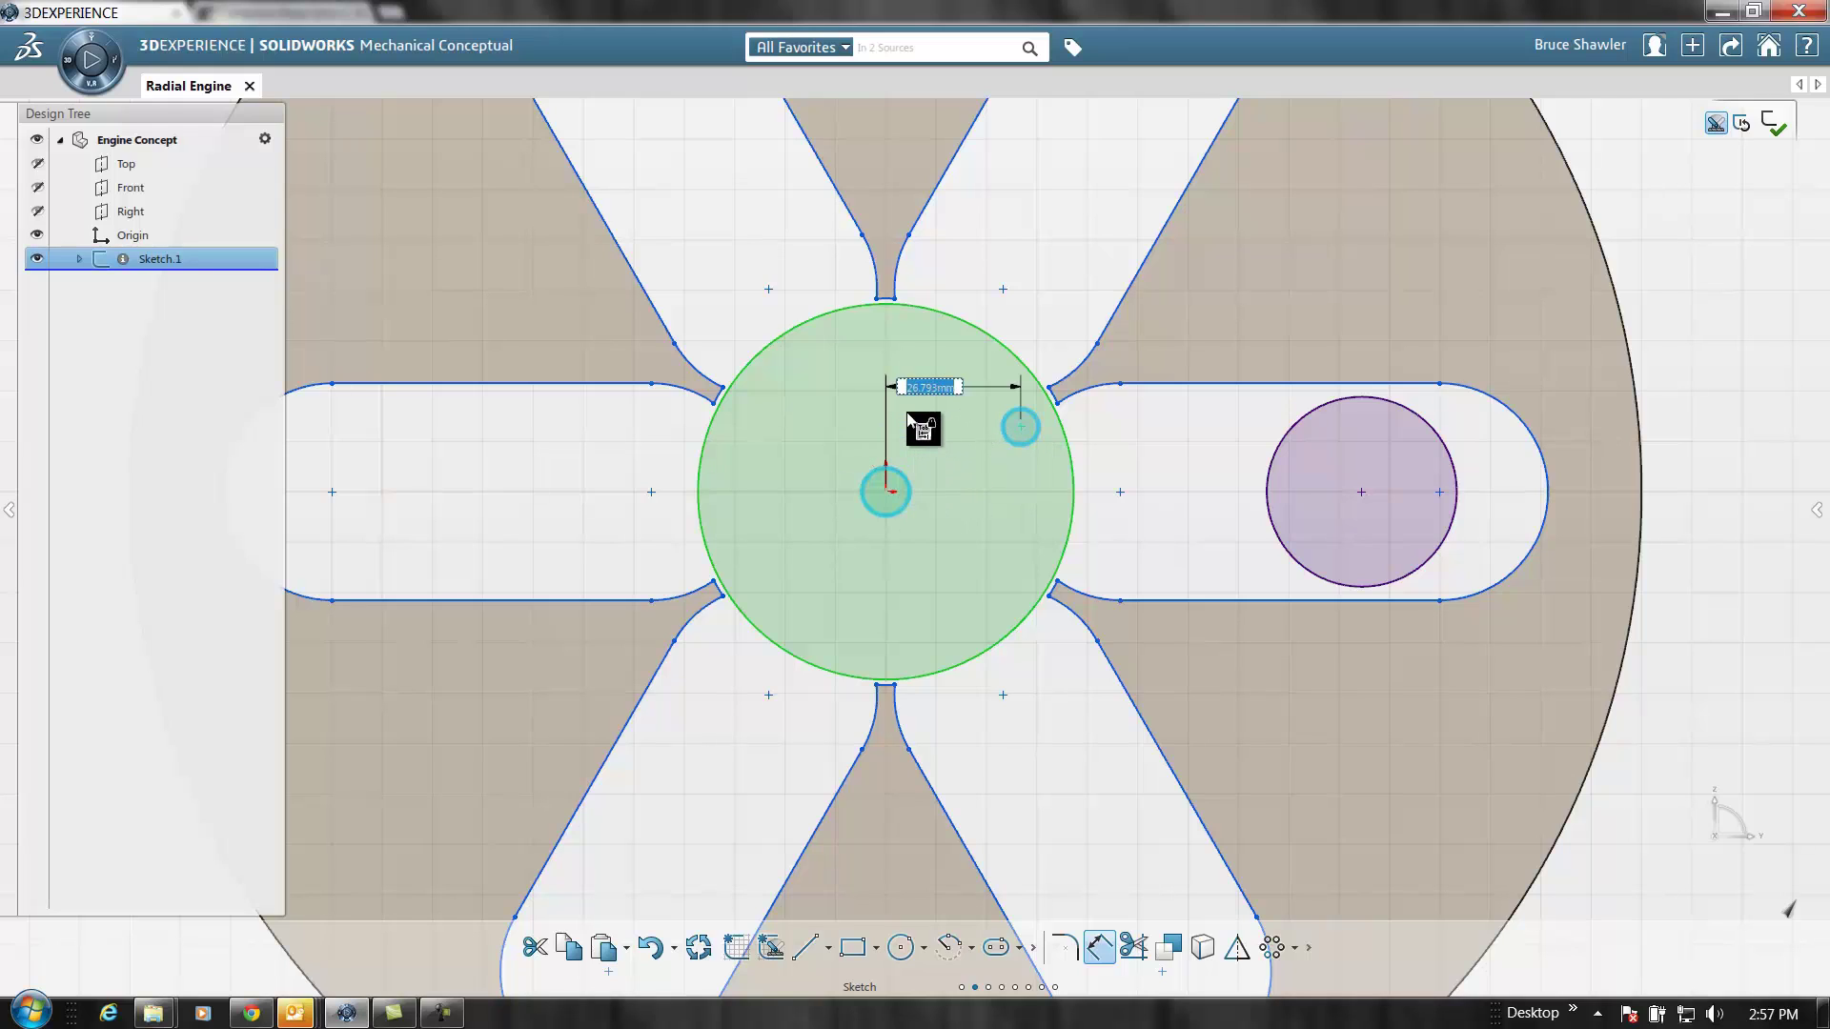
left_click(938, 461)
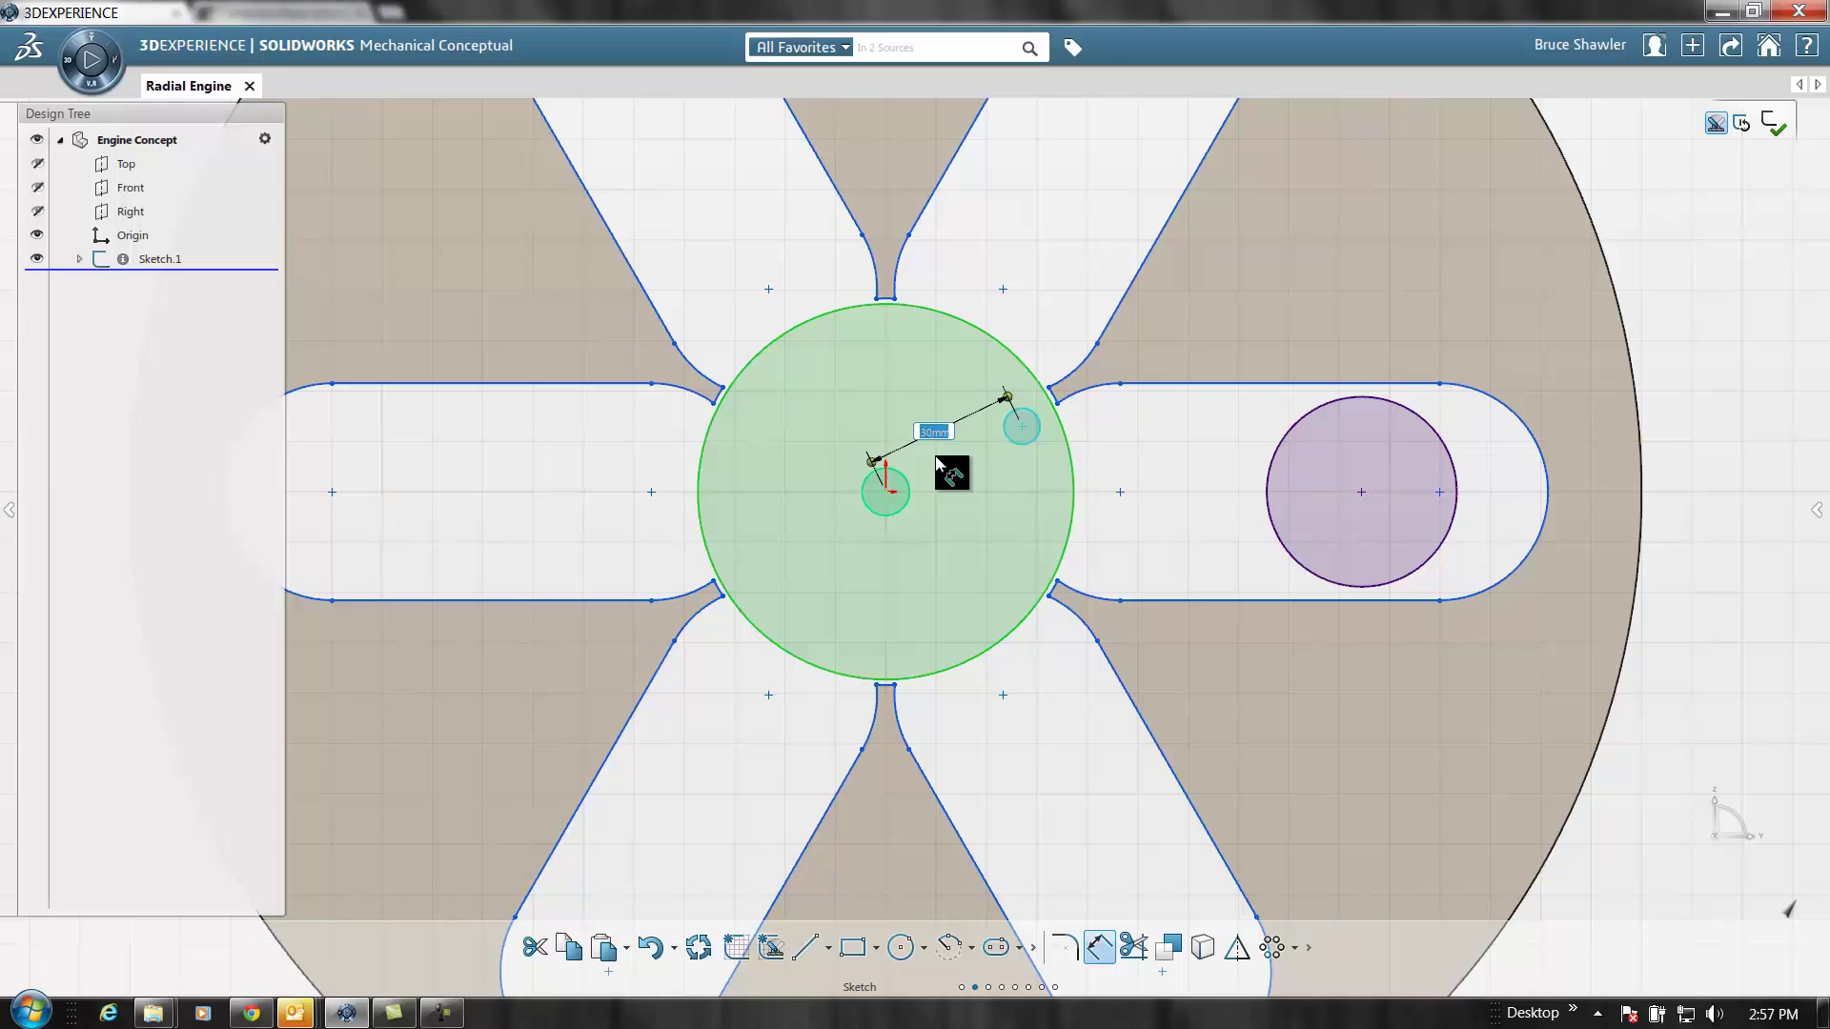
key("Return")
type("32")
key("Return")
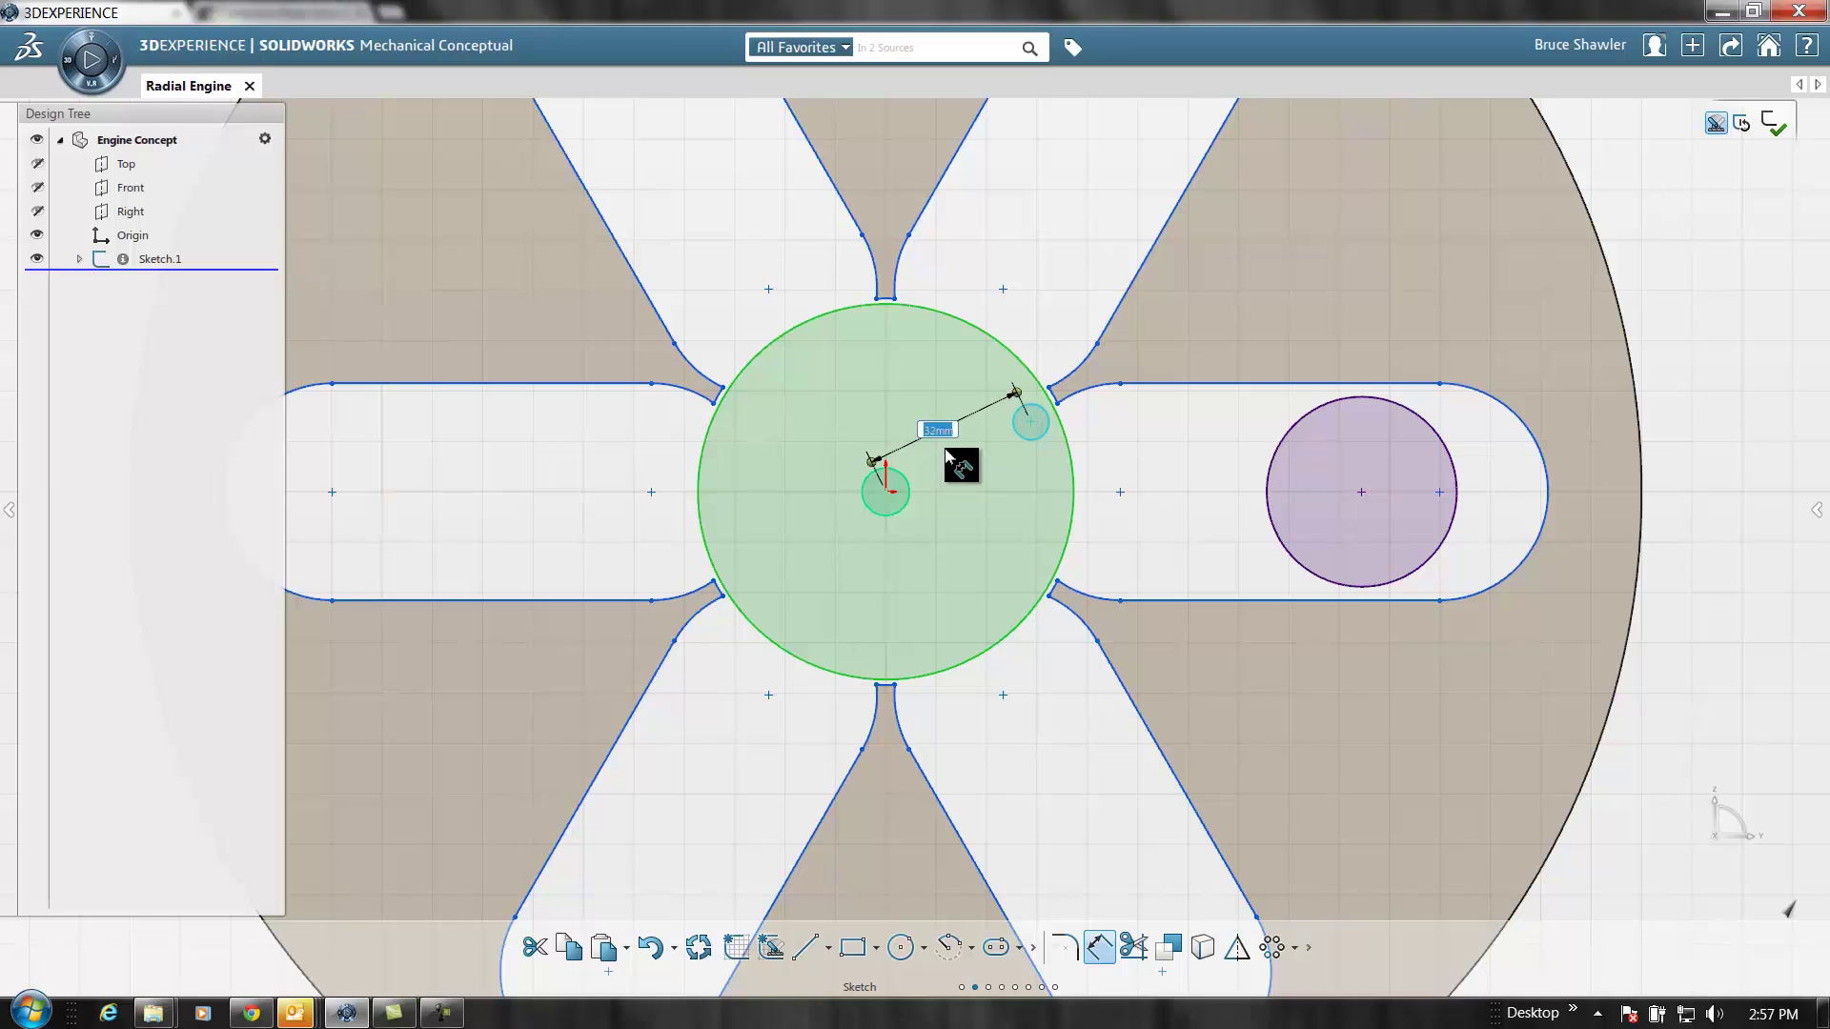
right_click(1148, 472)
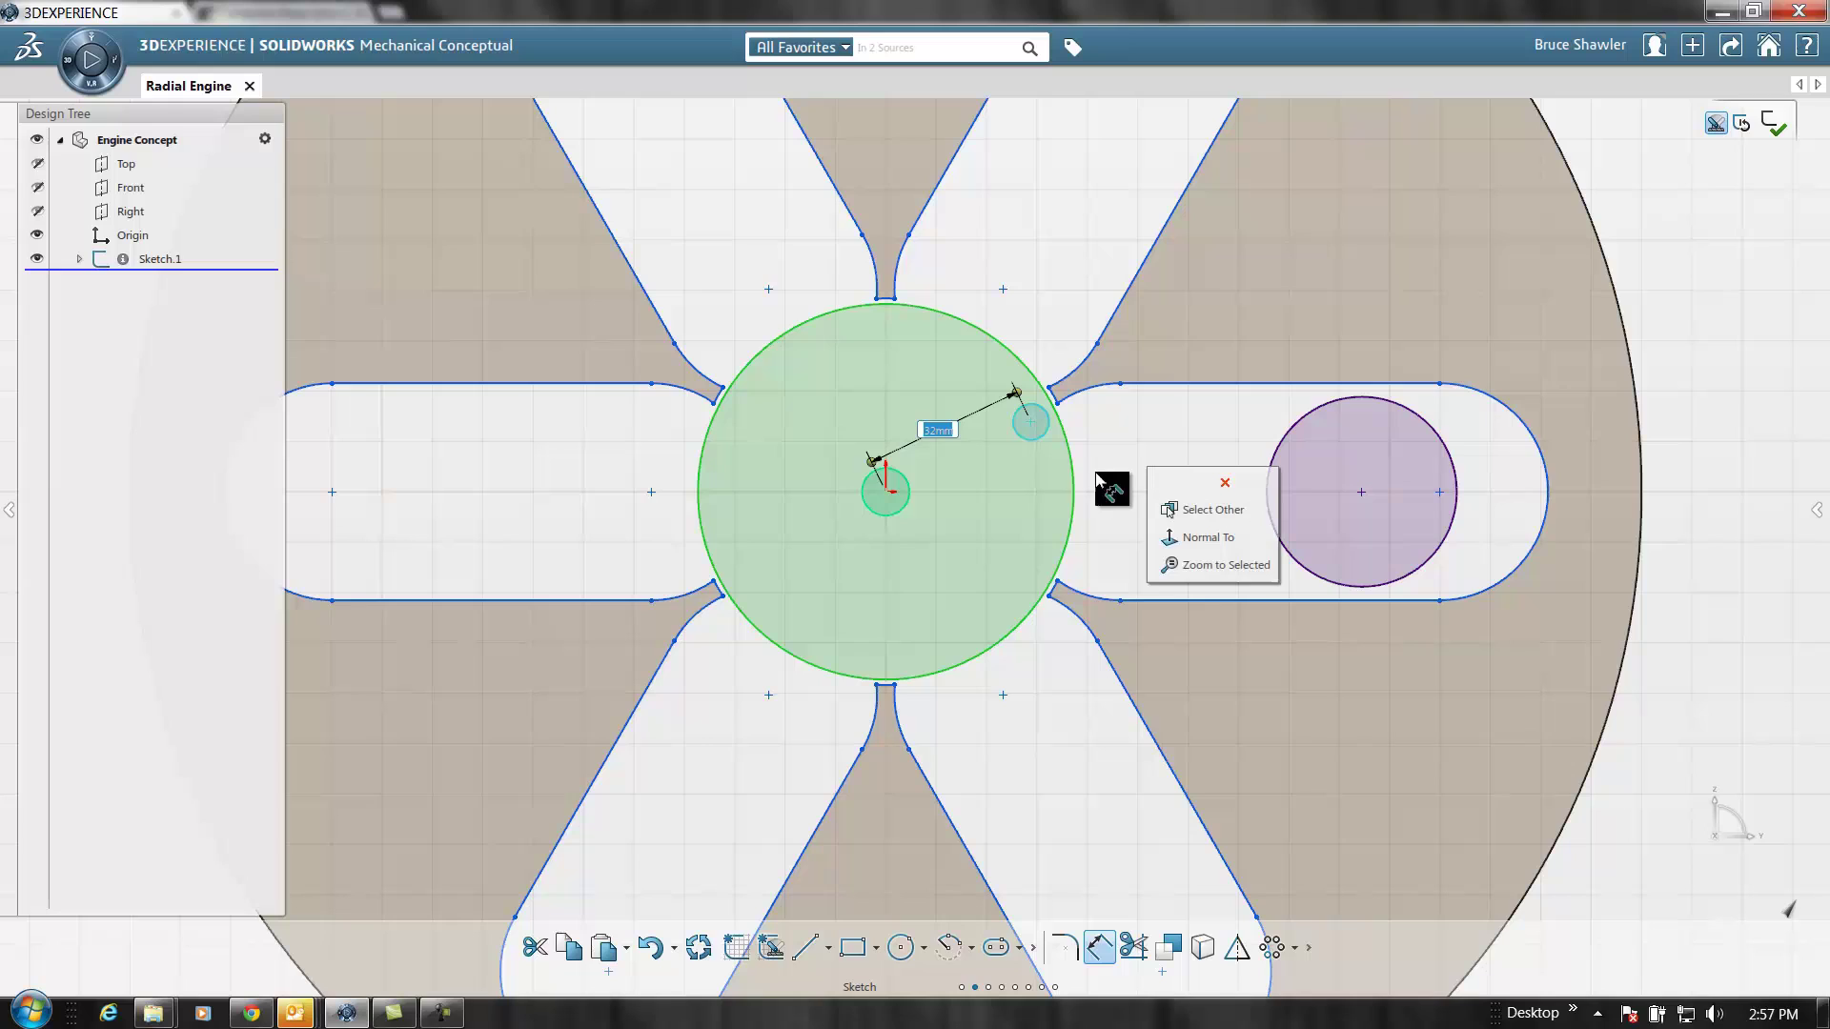
key("Escape")
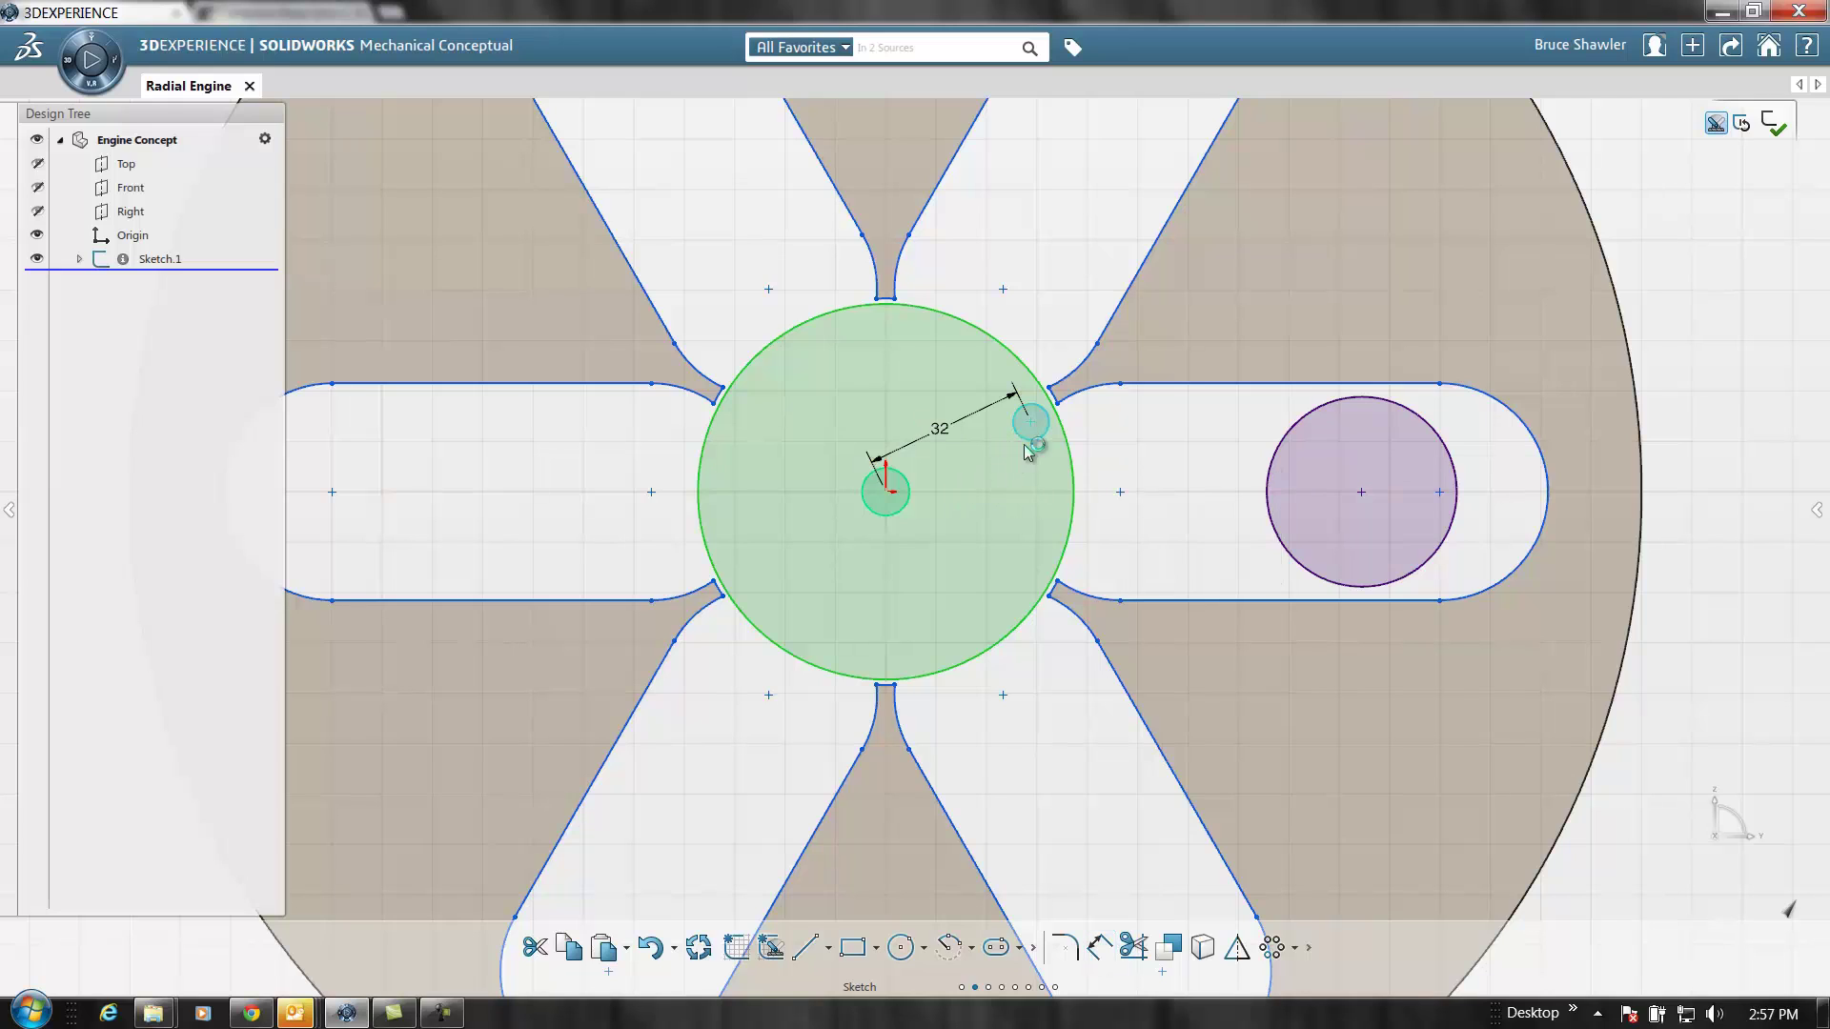
left_click(1025, 433)
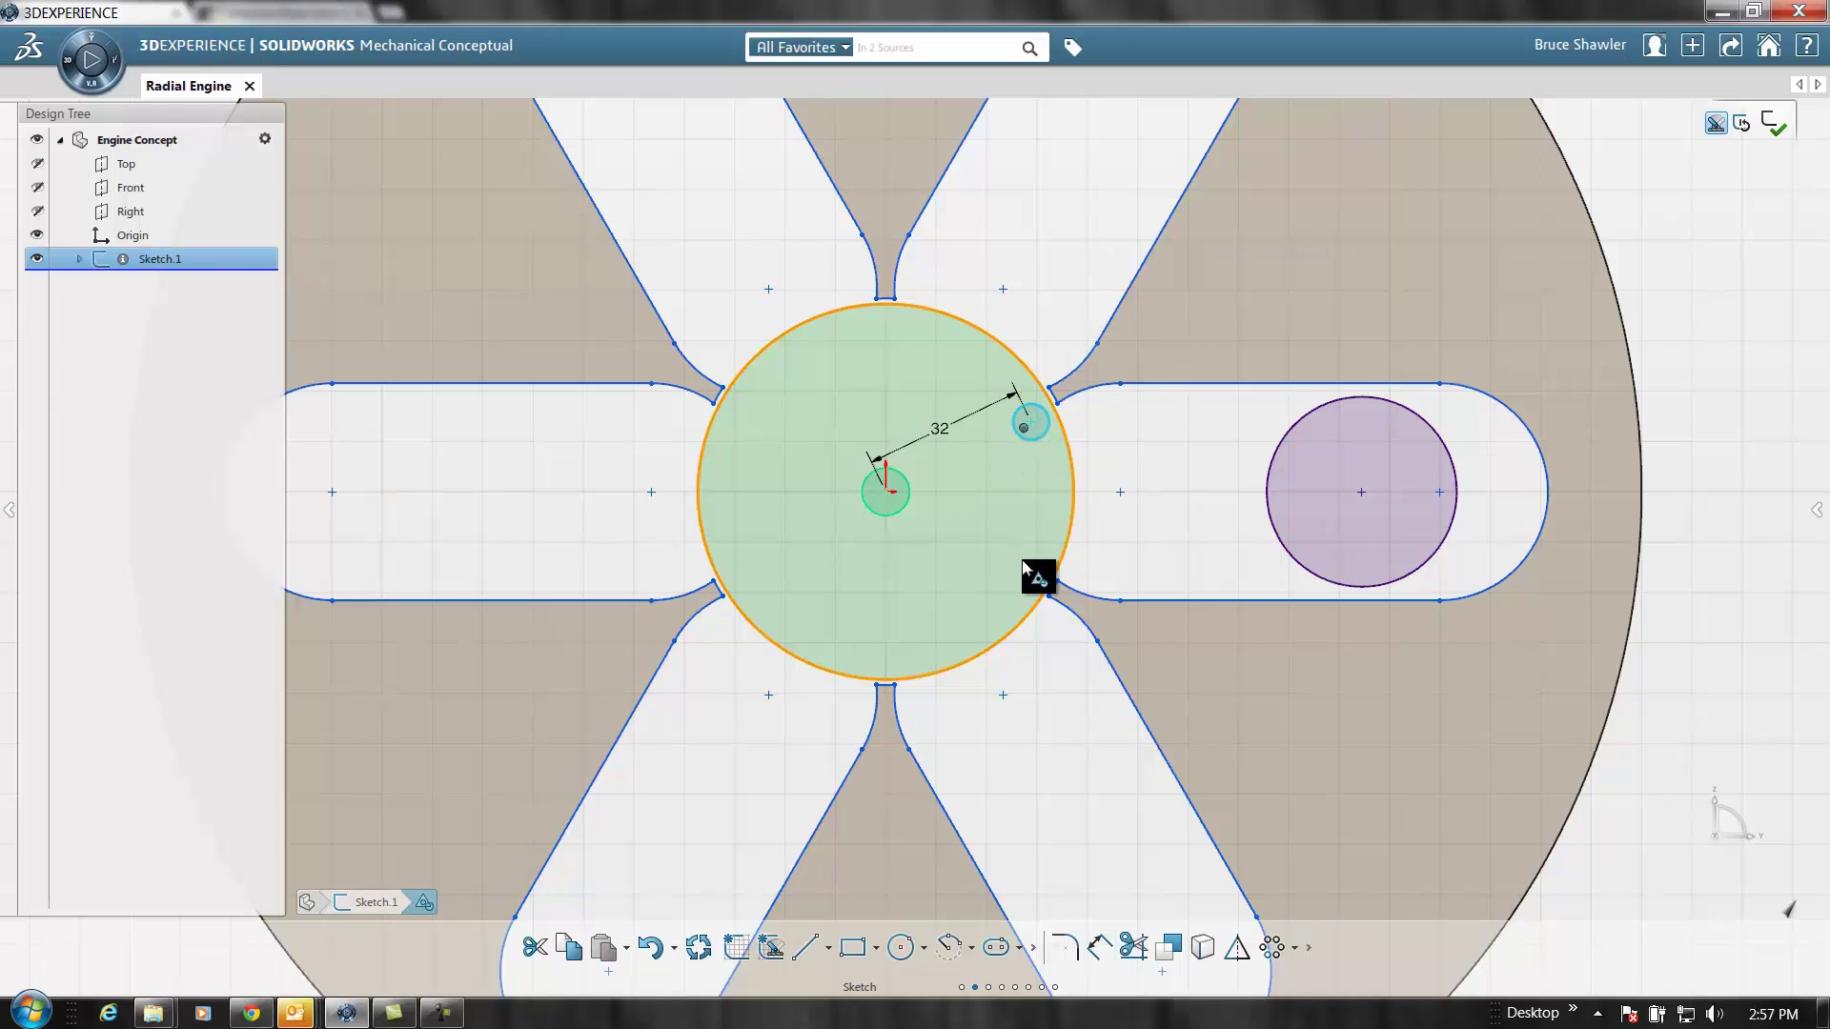
left_click(1026, 534)
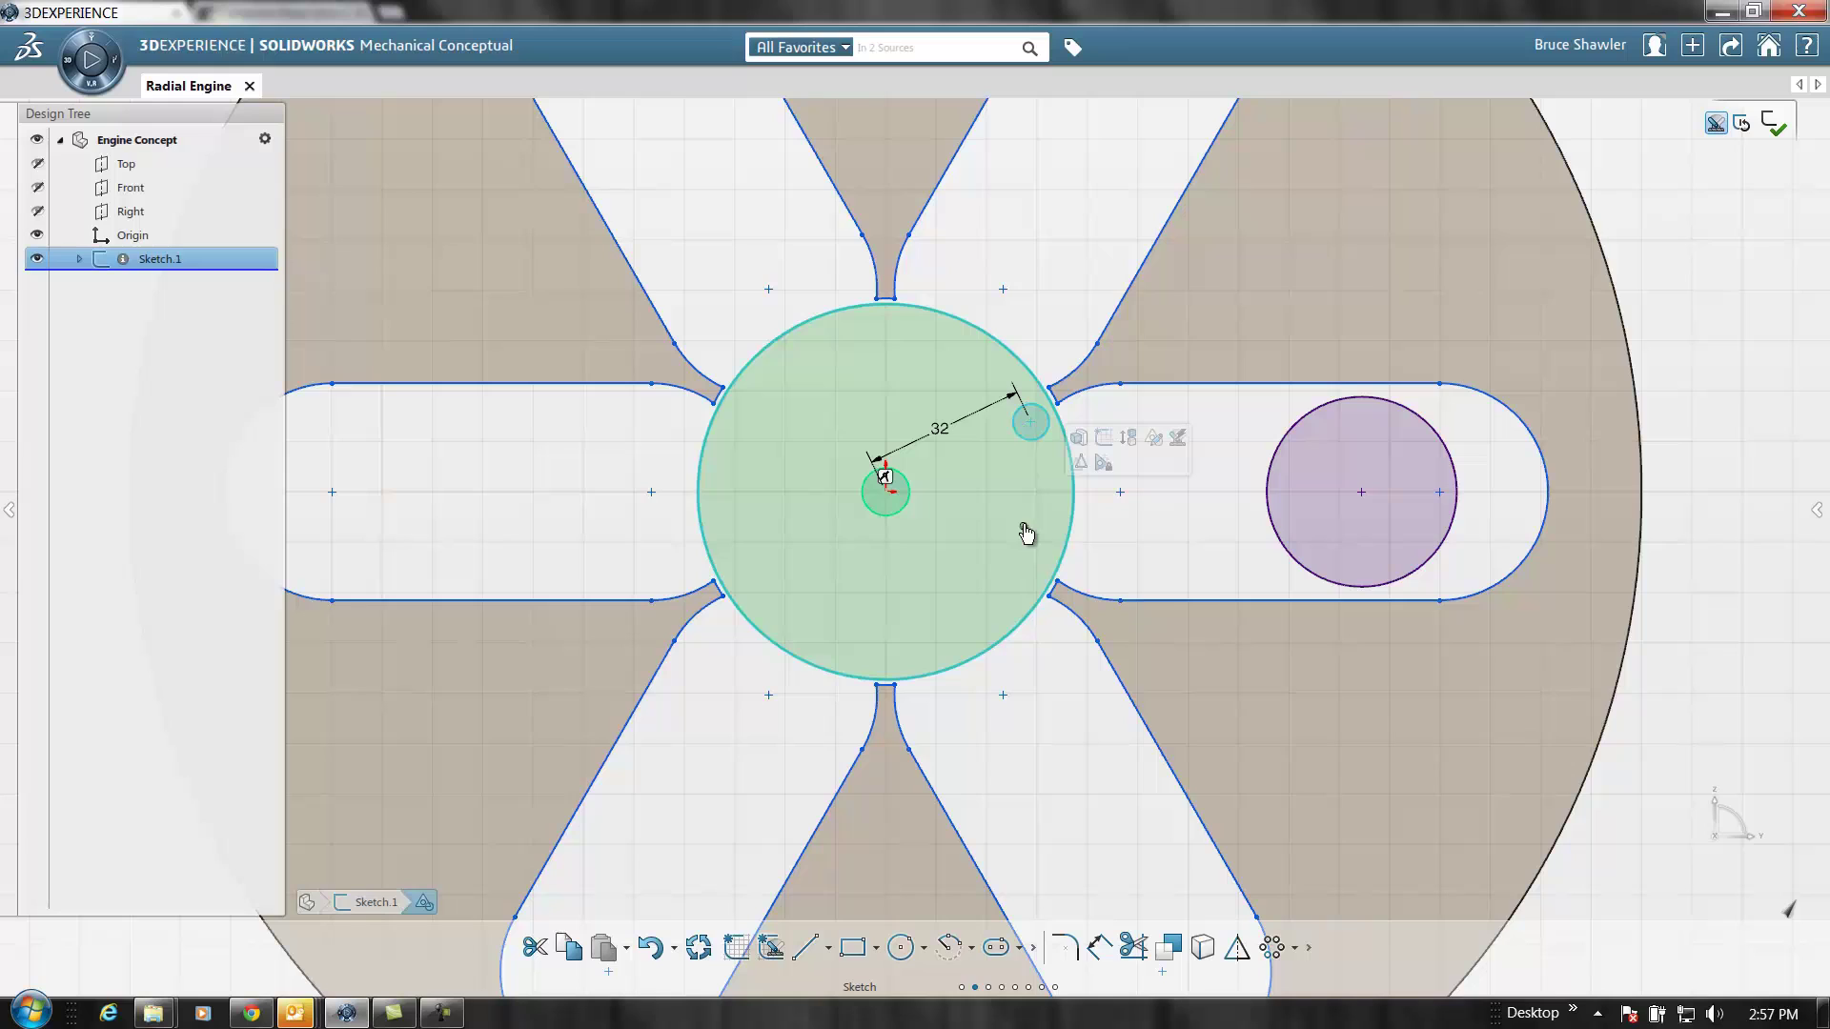
left_click(888, 510)
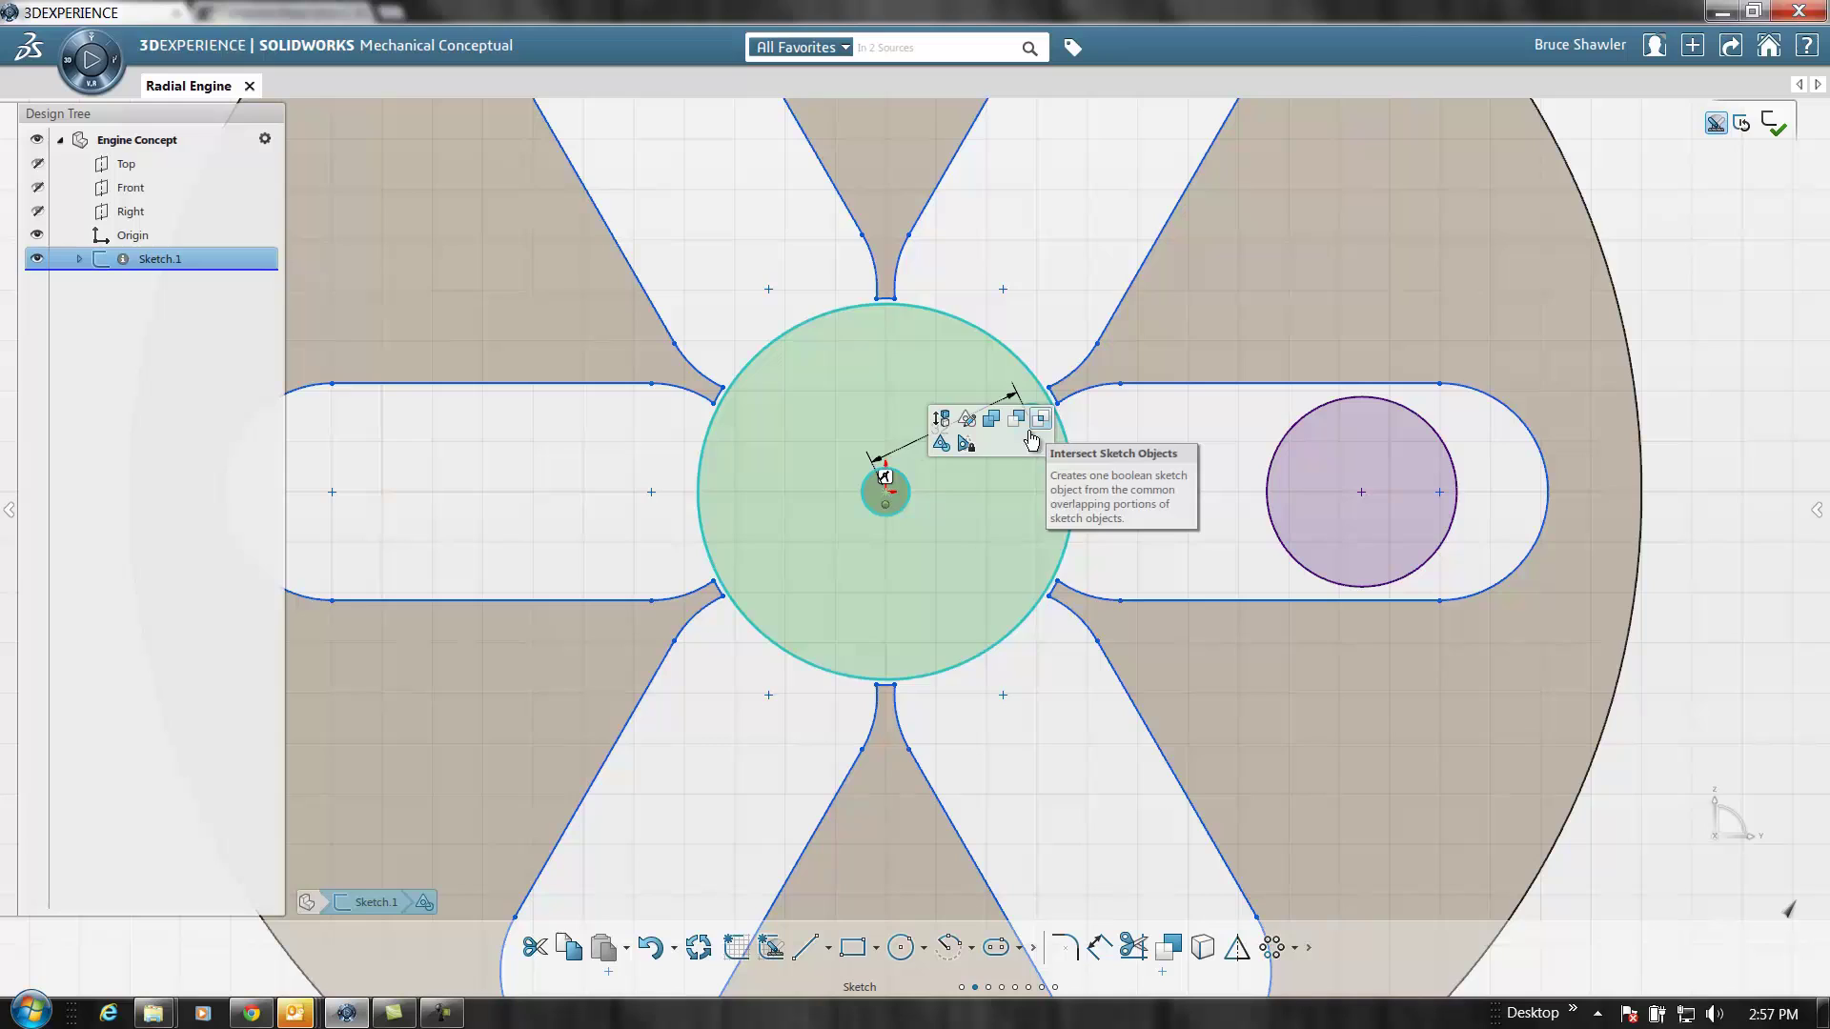
left_click(1027, 432)
left_click(1027, 277)
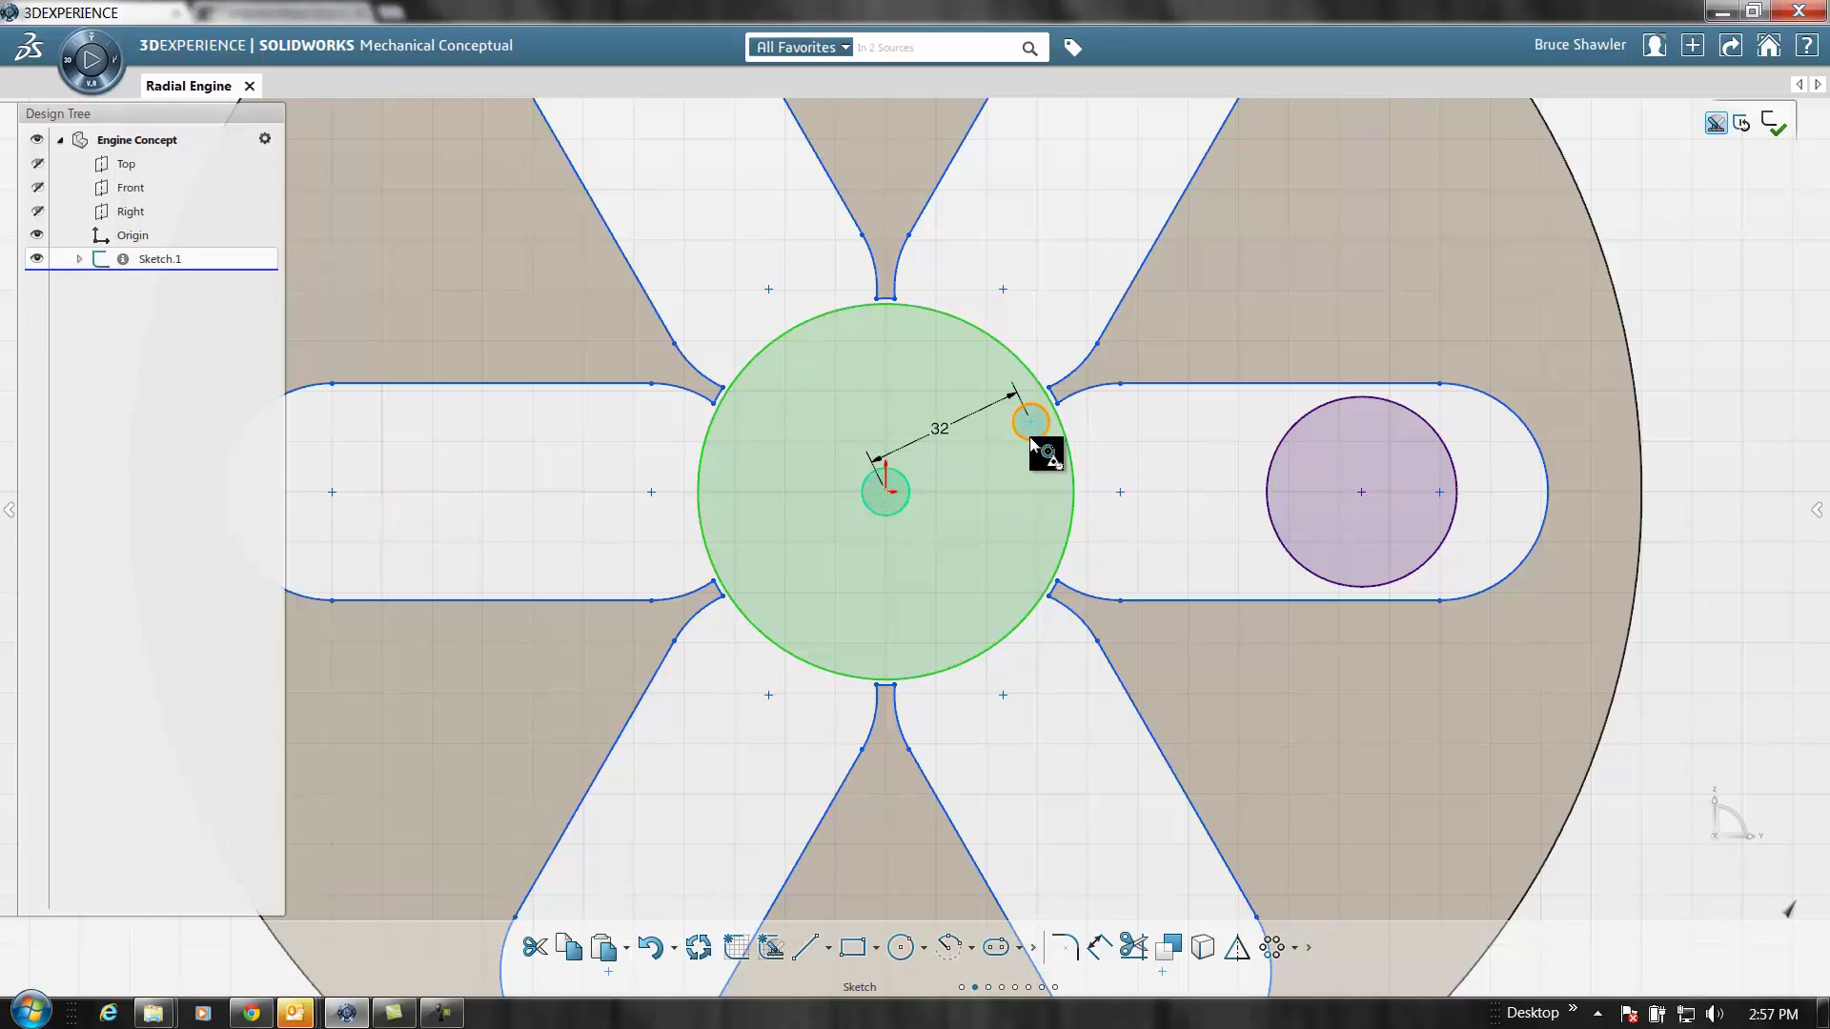
left_click(1028, 425)
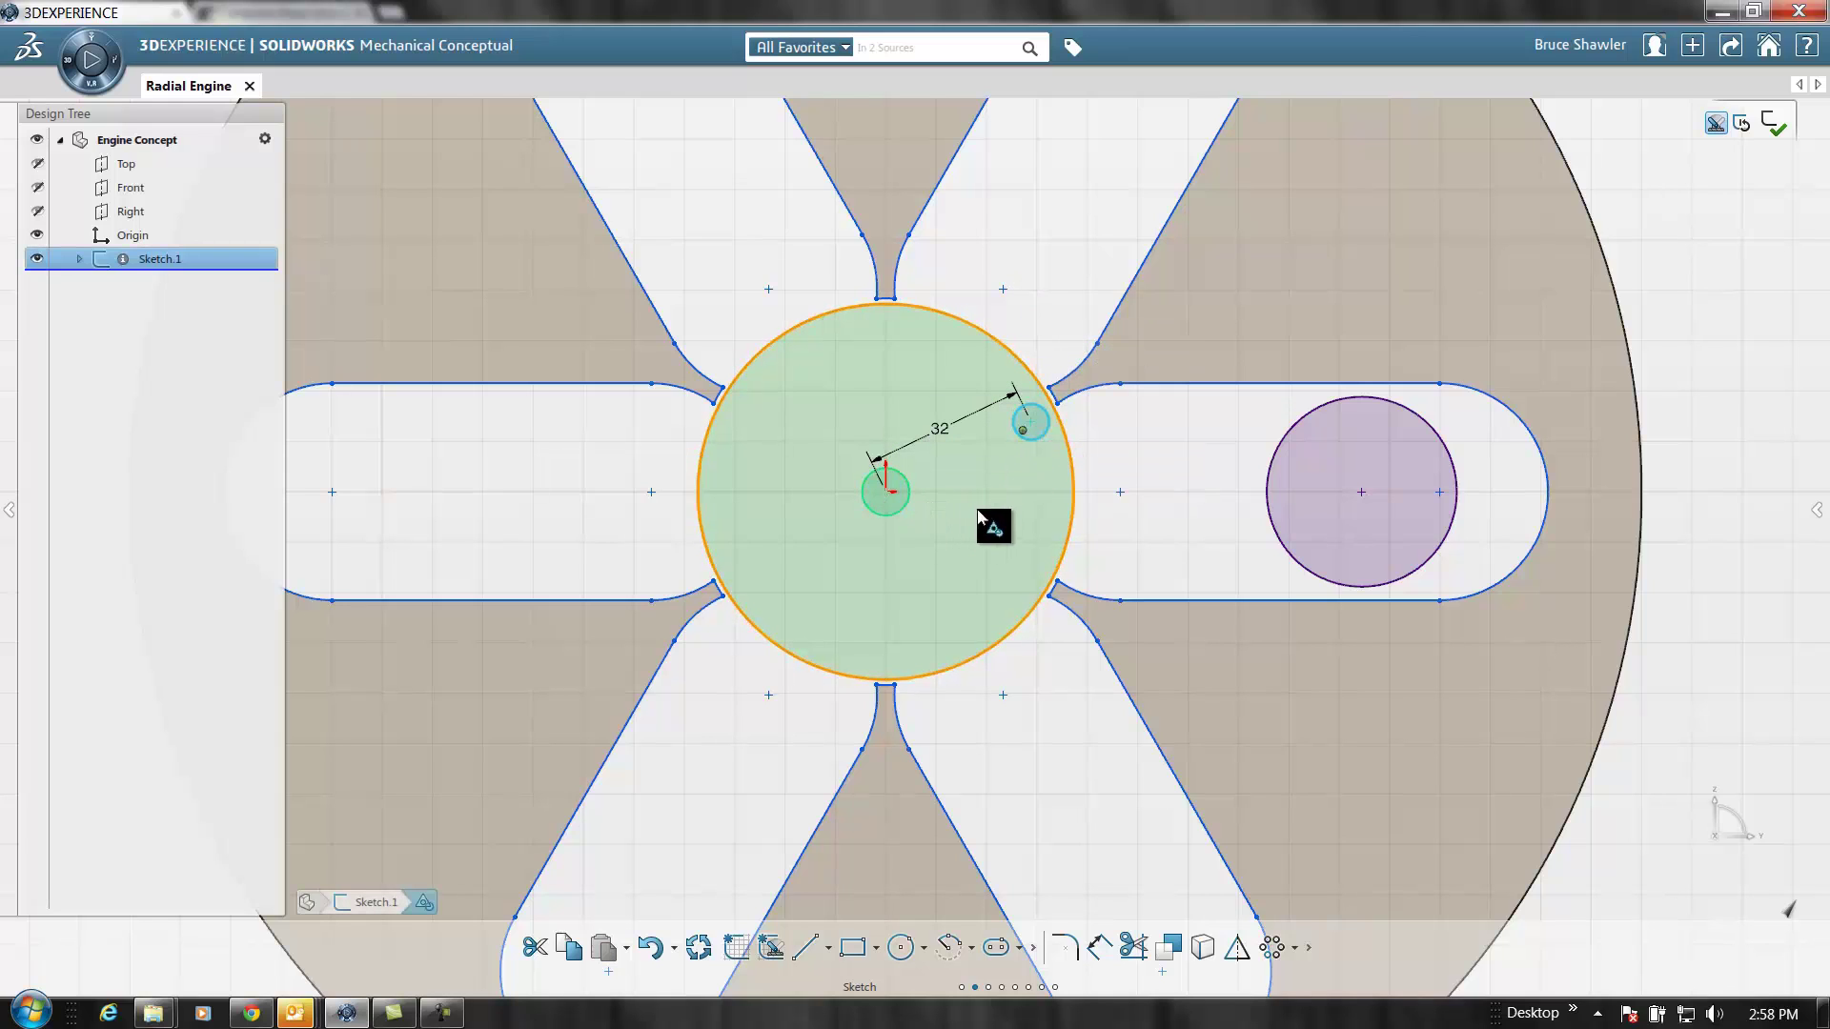
left_click(1031, 278)
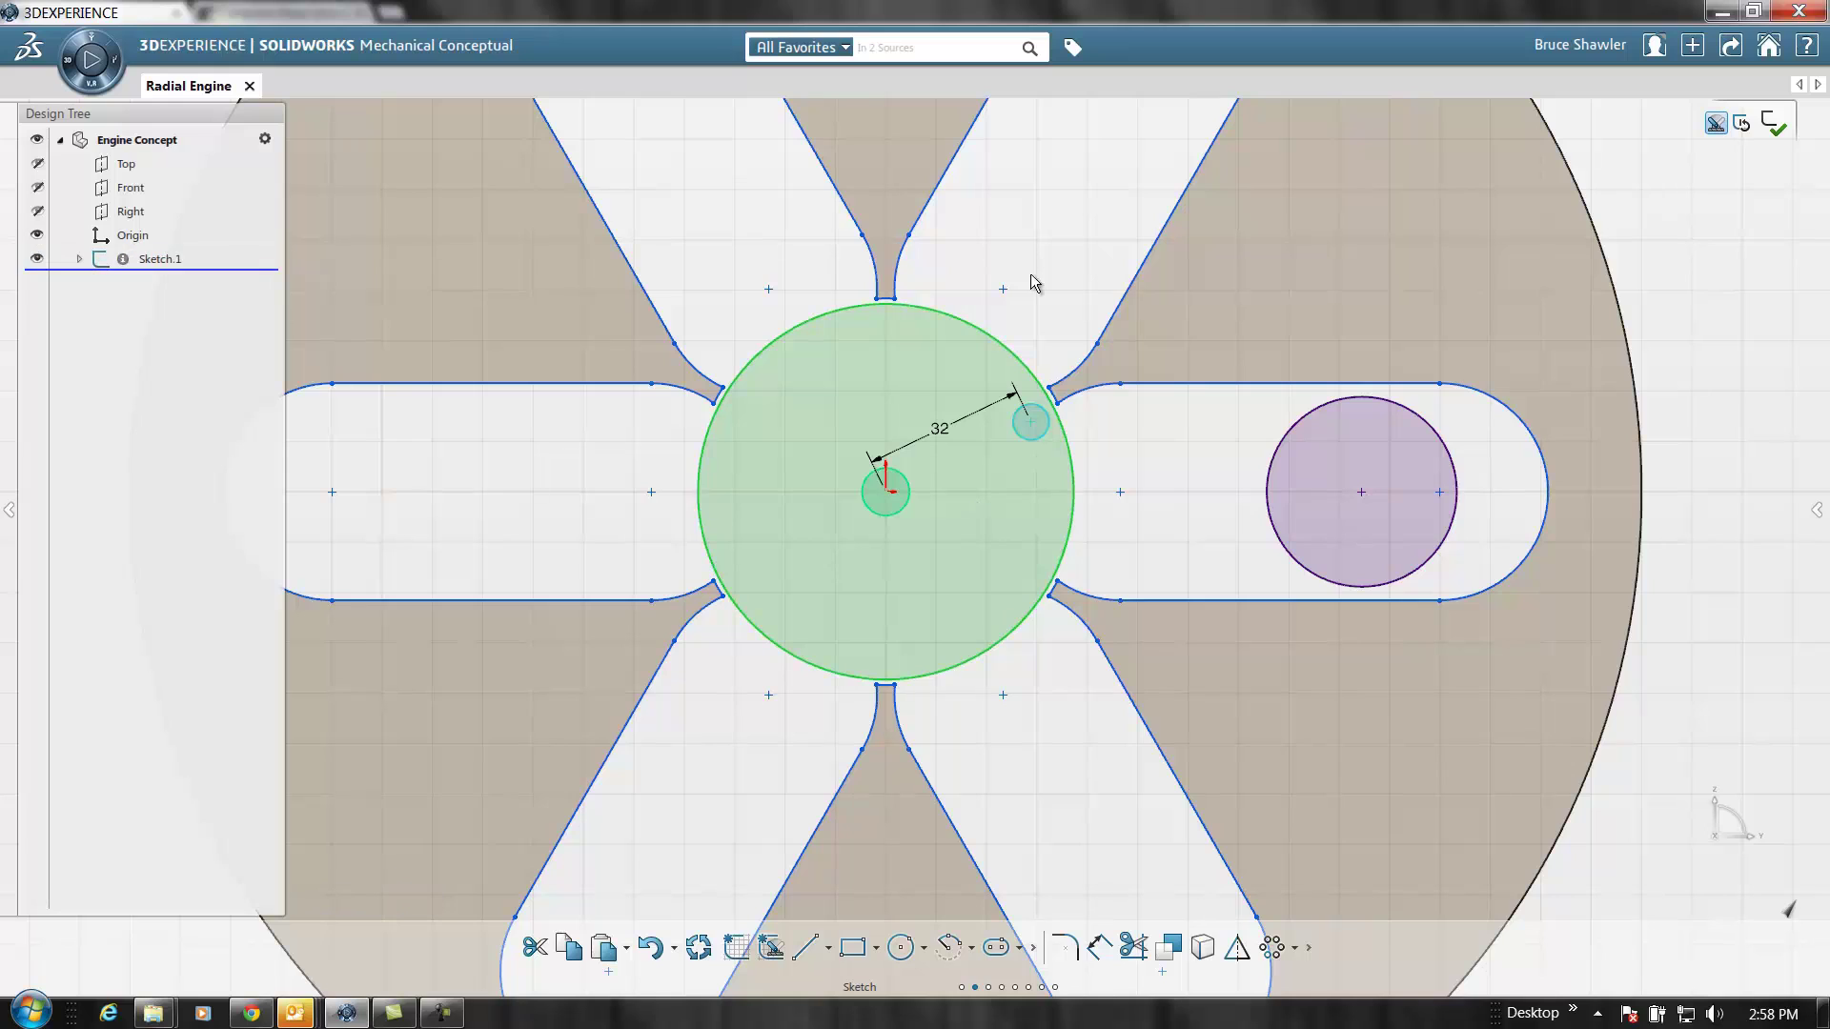
Subtract the shaft circle and the off-centre circle from the central circle, and swing the off-centre hole around the origin to test its motion
left_click(1017, 510)
left_click(1034, 430, "ctrl")
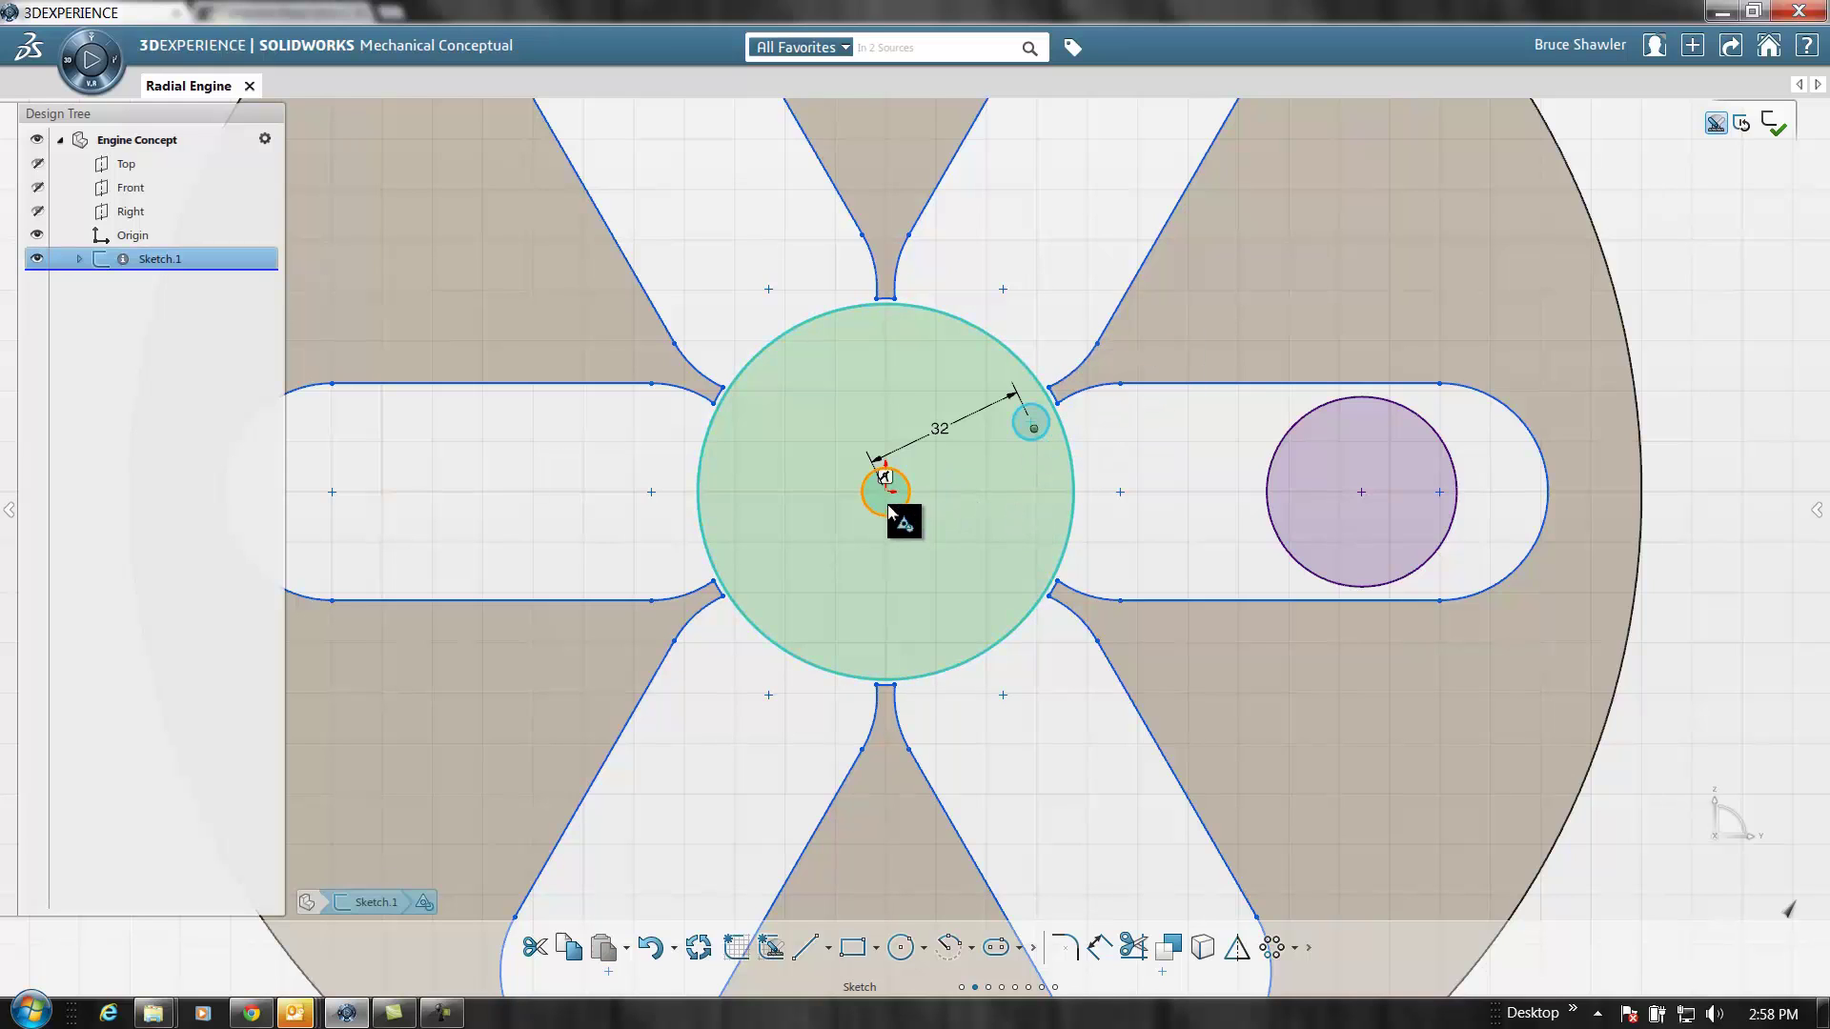
left_click(887, 505, "ctrl")
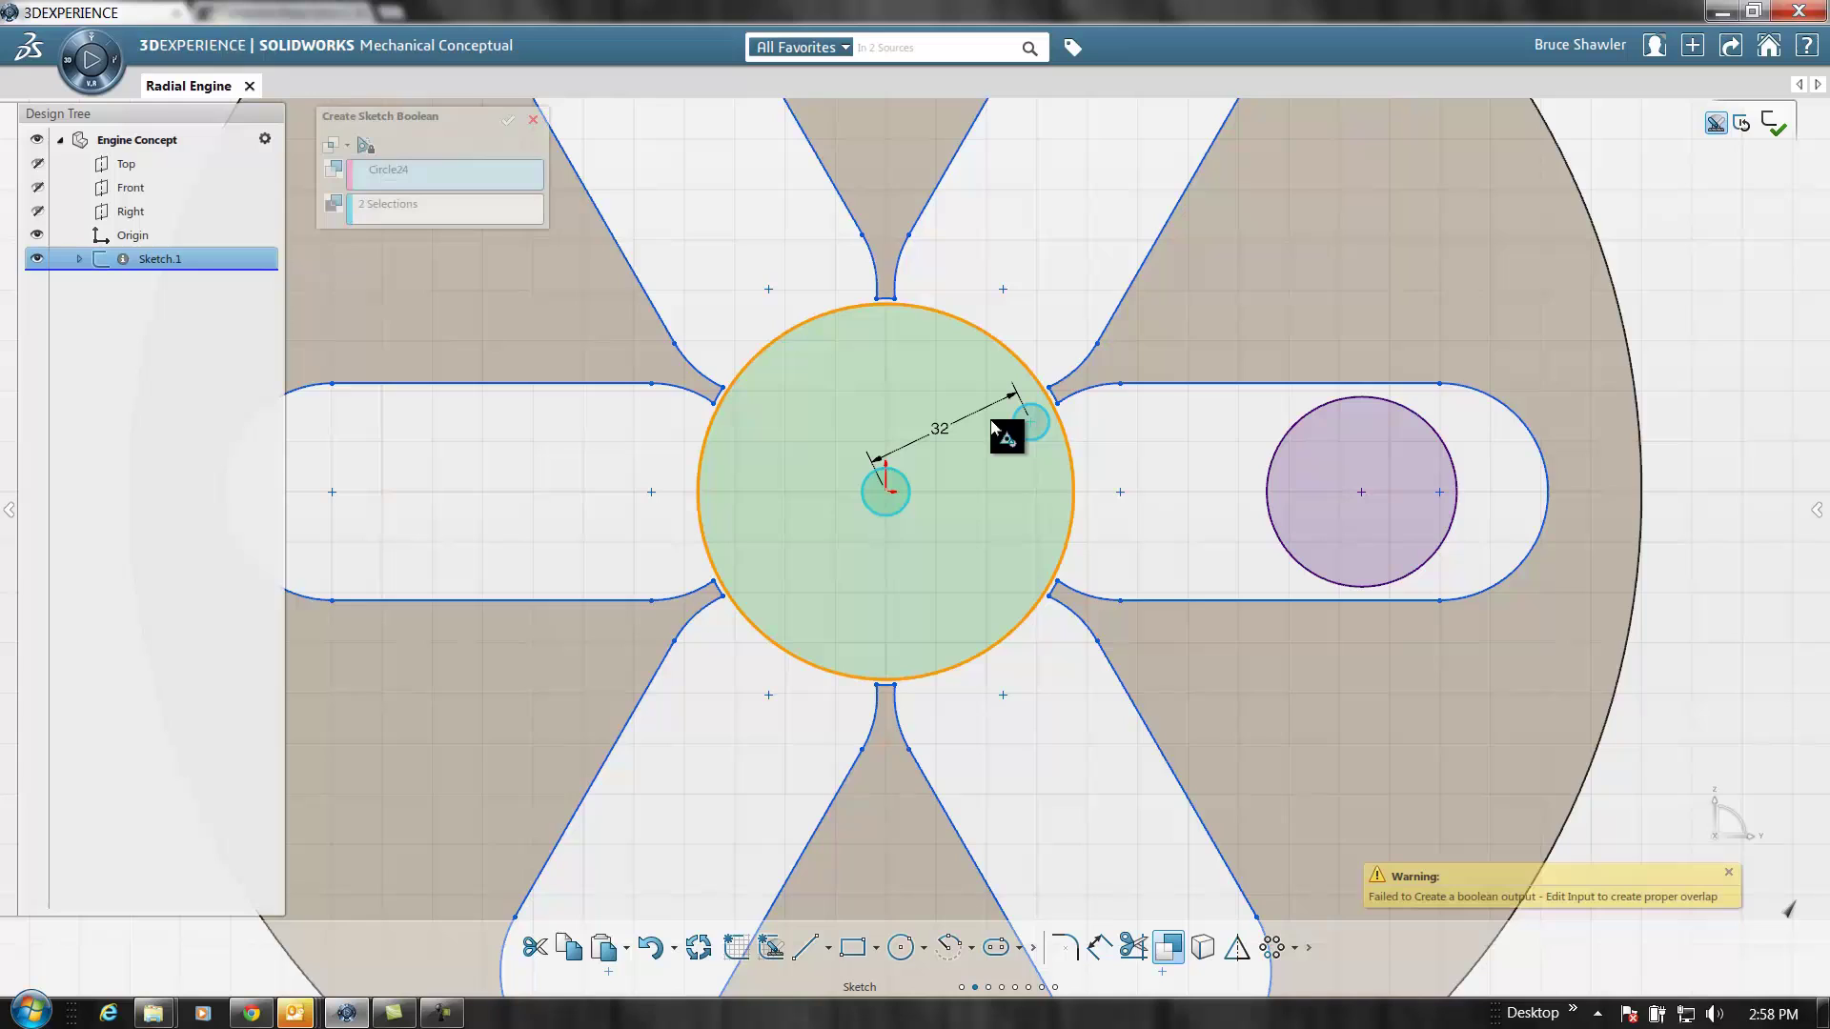
left_click(345, 143)
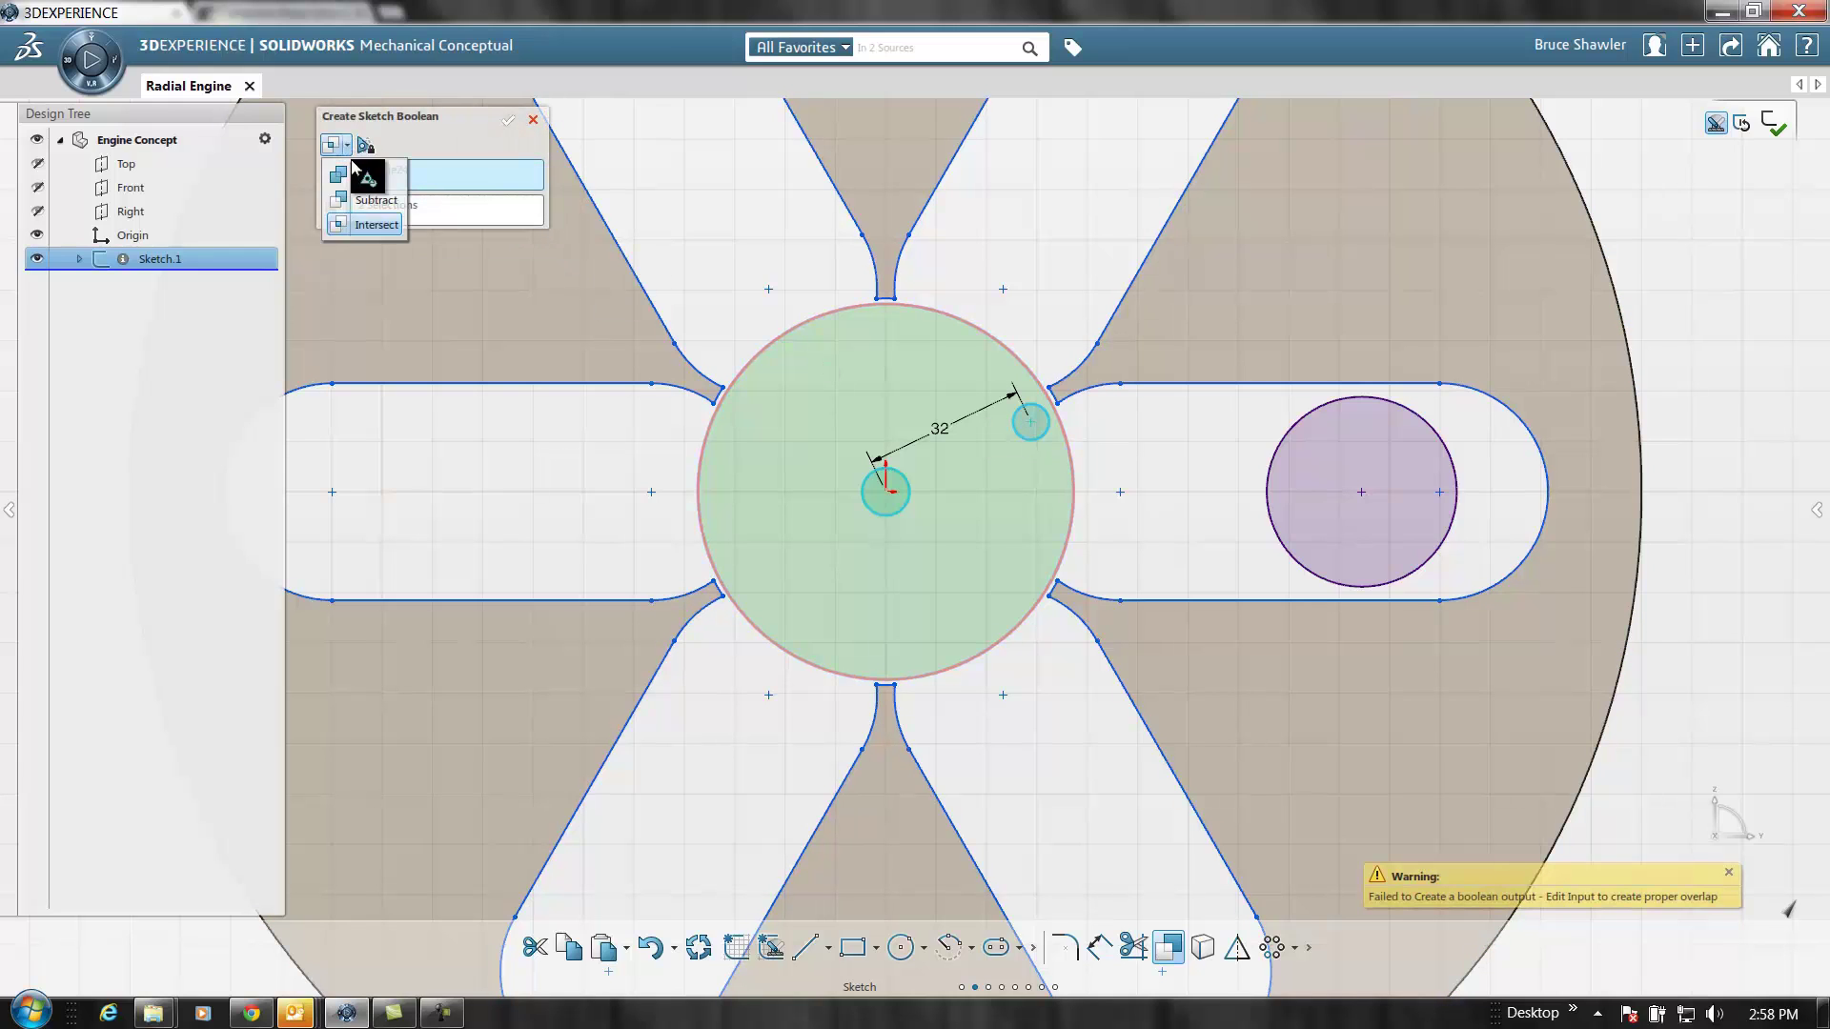
left_click(352, 168)
left_click(508, 121)
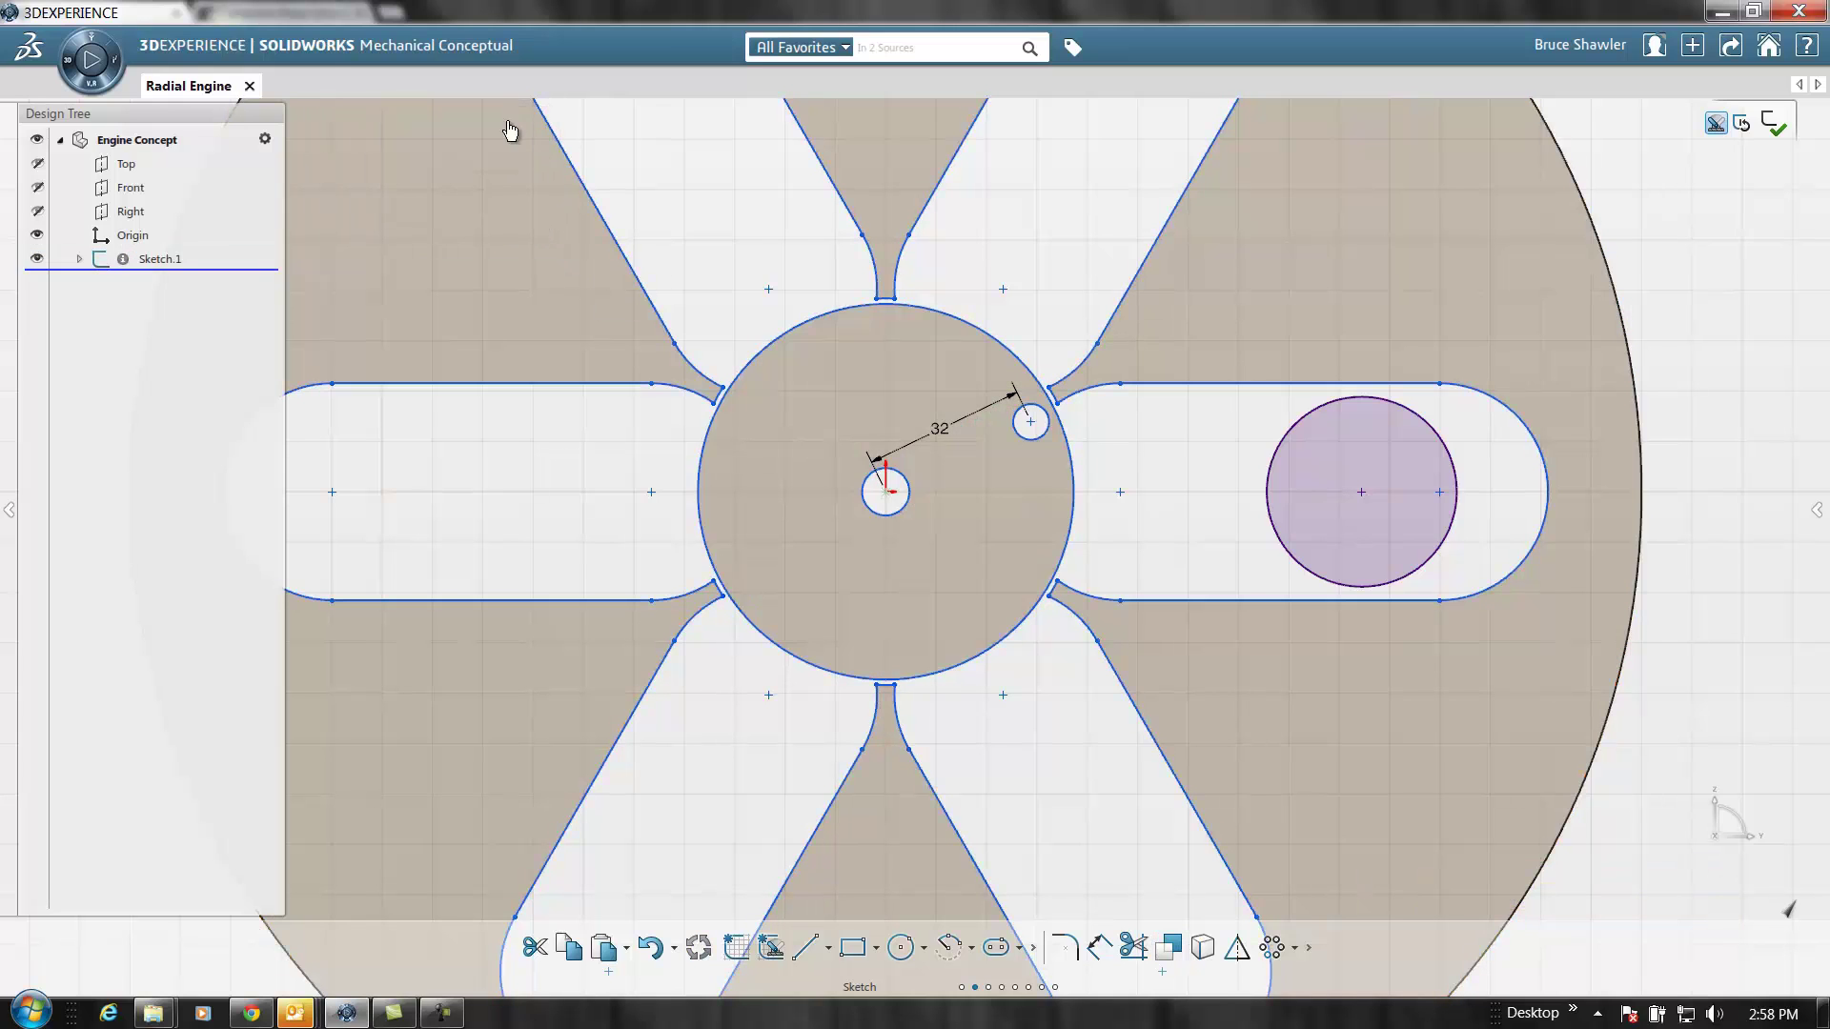
left_click_drag(992, 507, 794, 404)
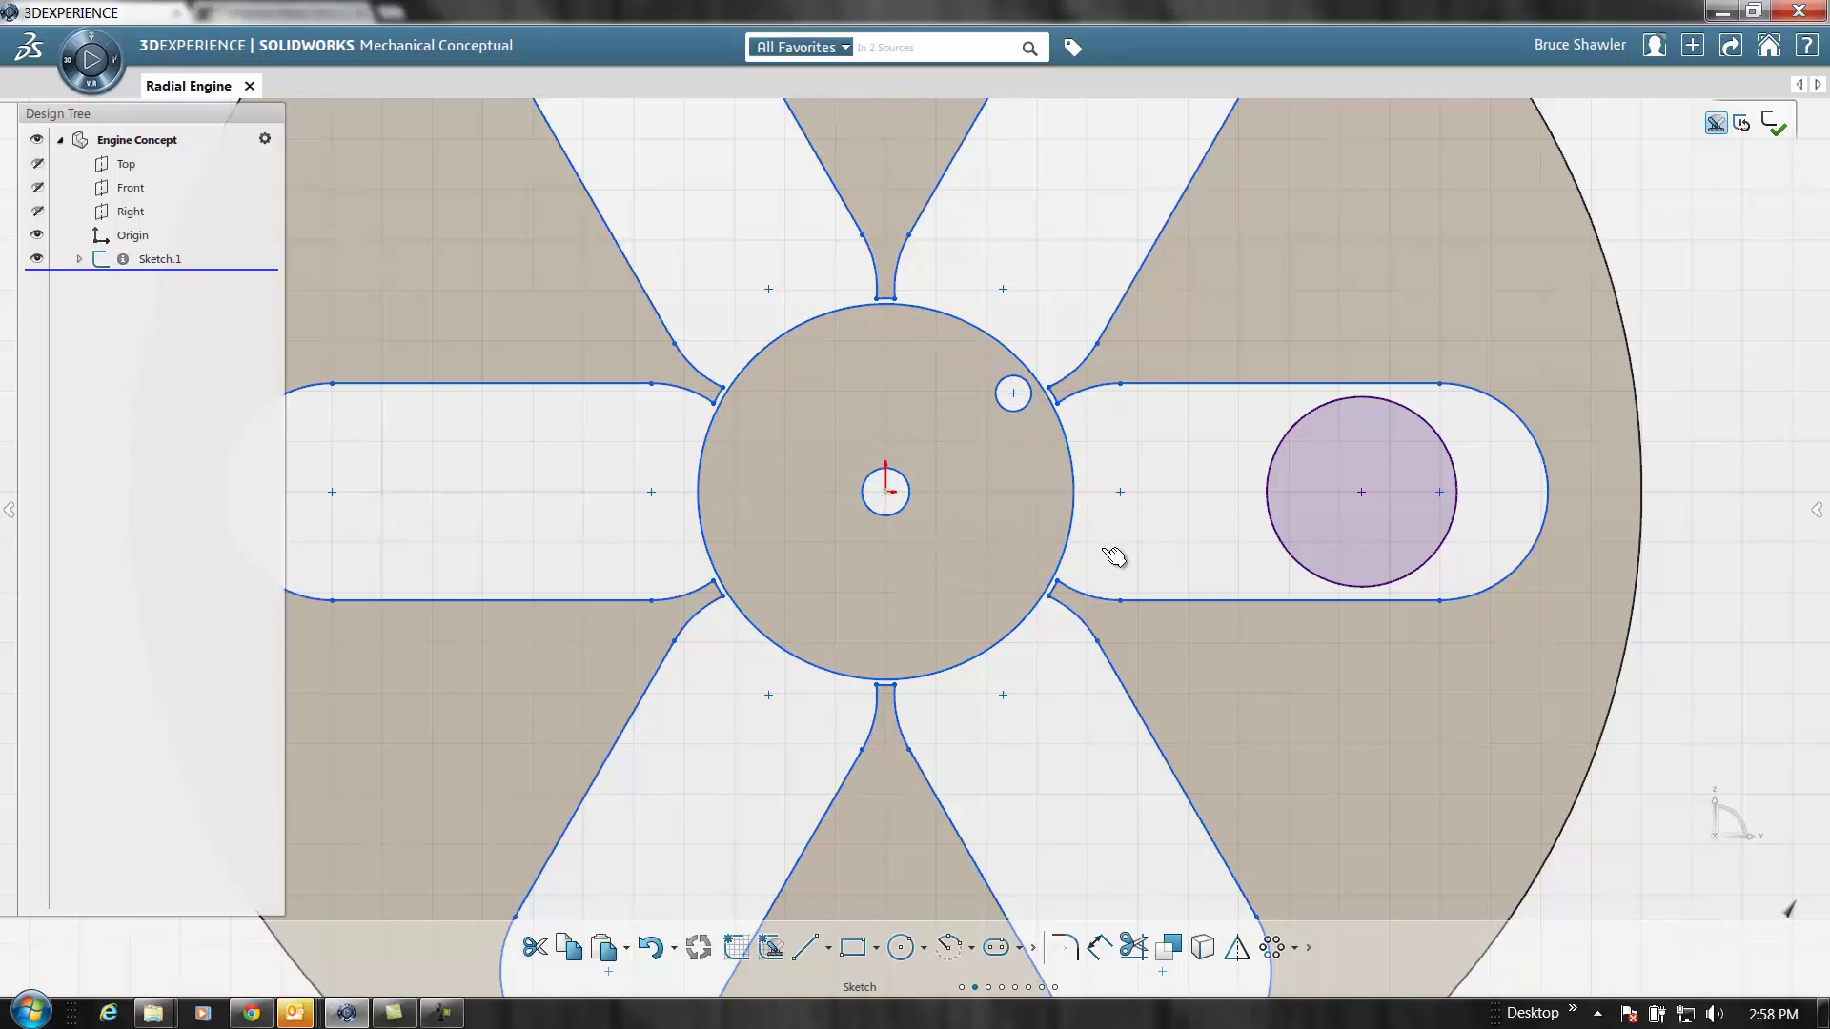
left_click_drag(1018, 401, 1018, 399)
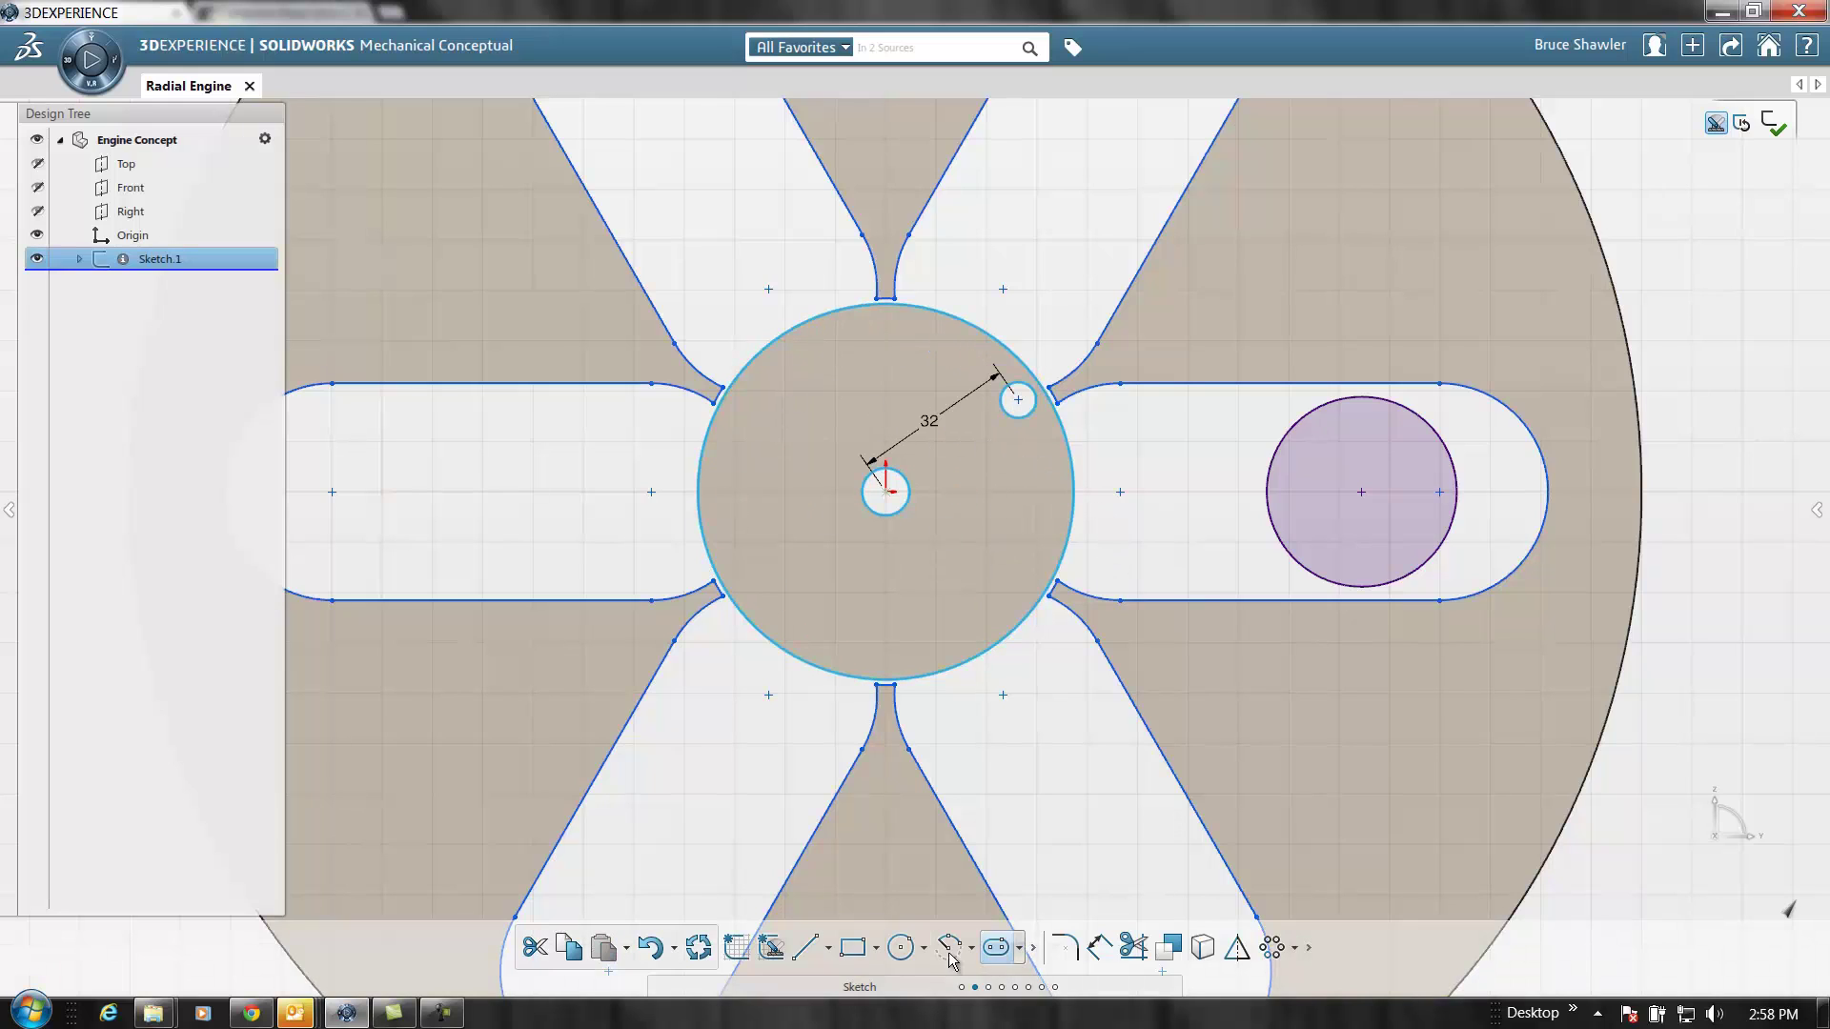
Sketch a slot as a connecting rod from the off-centre hole's centre to the piston circle's centre, and shift its piston end slightly
left_click(996, 947)
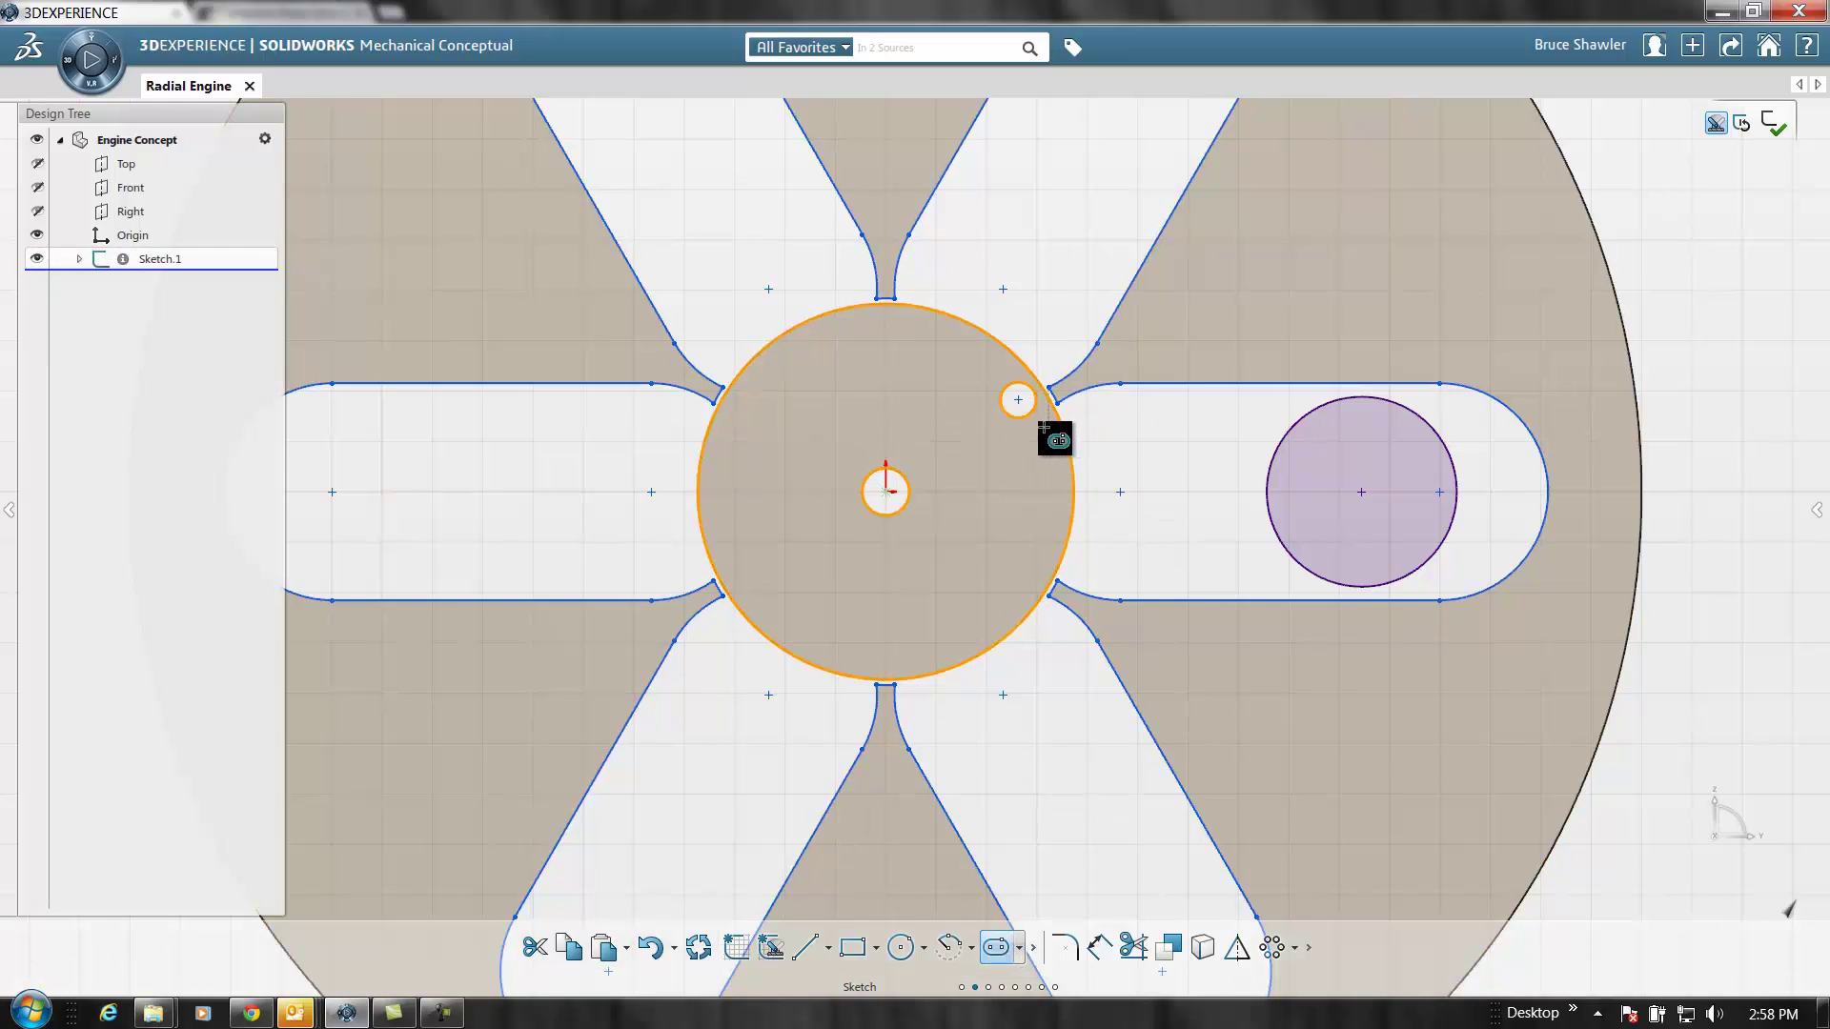
left_click(1361, 491)
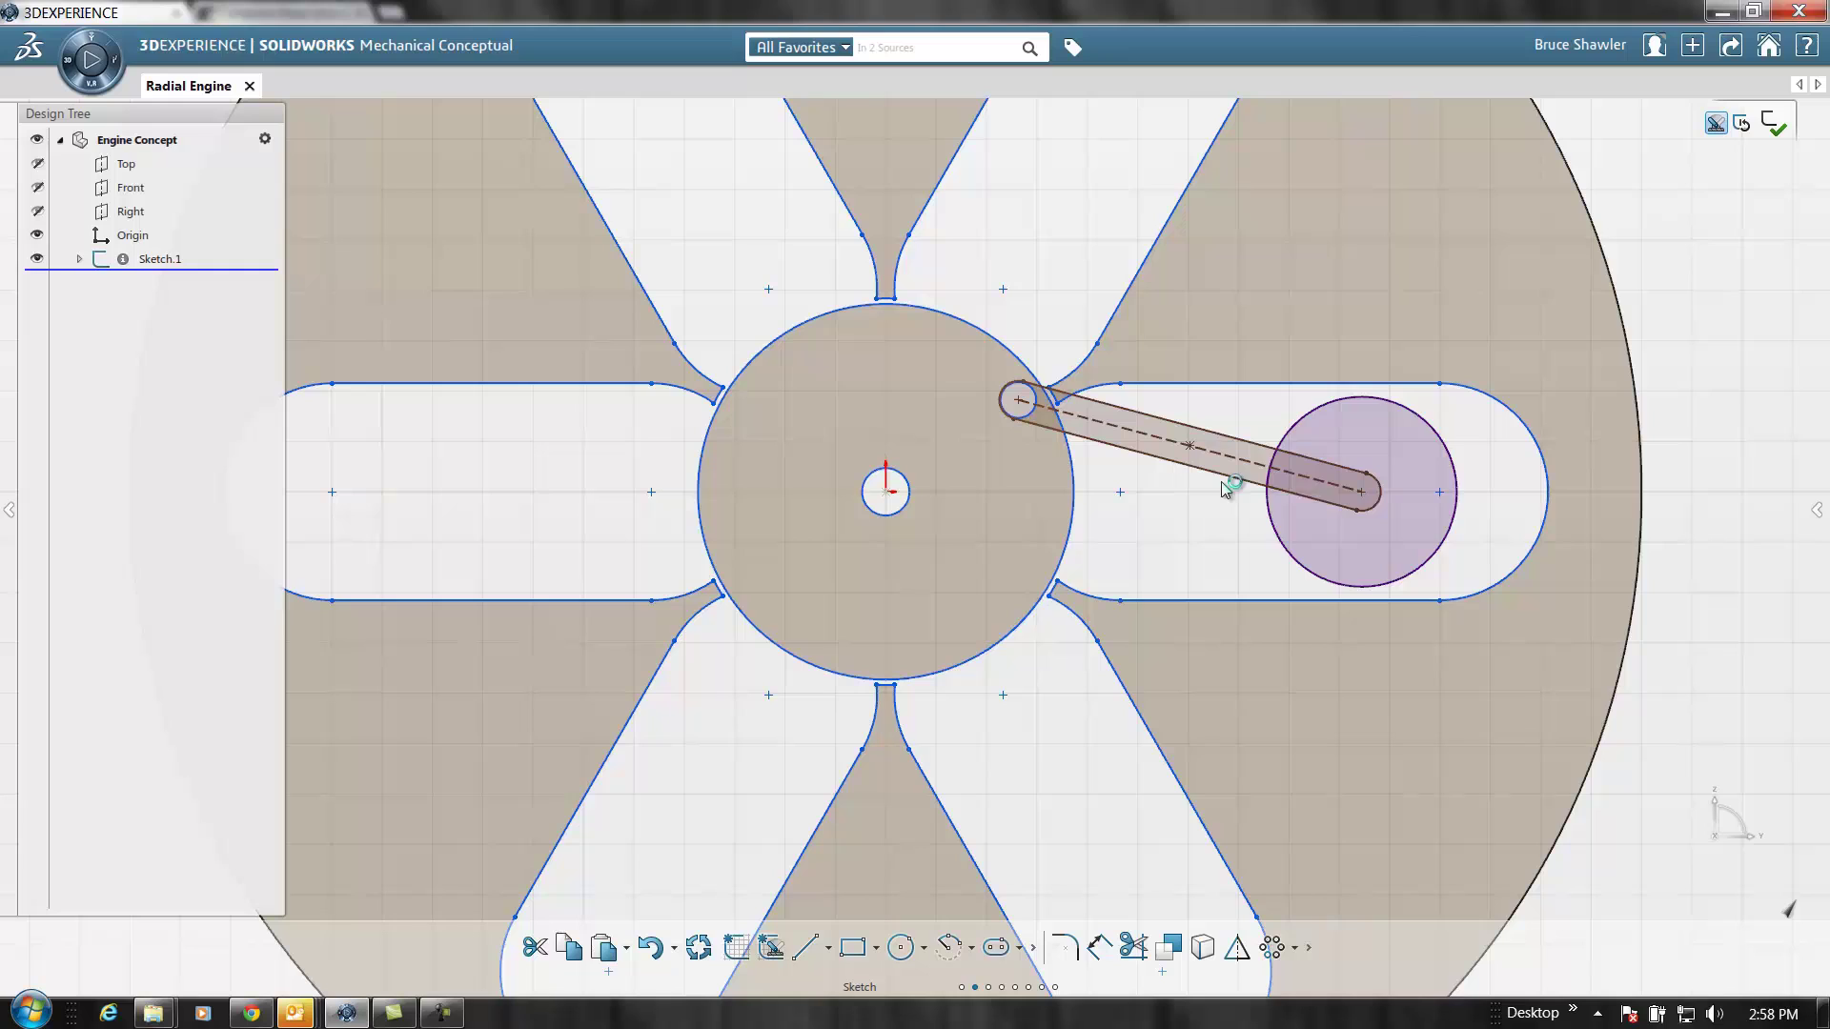
mouse_move(1361, 515)
left_mouse_down()
mouse_move(1366, 493)
mouse_move(1355, 556)
mouse_move(1380, 532)
left_mouse_up()
left_click_drag(1416, 465, 1446, 273)
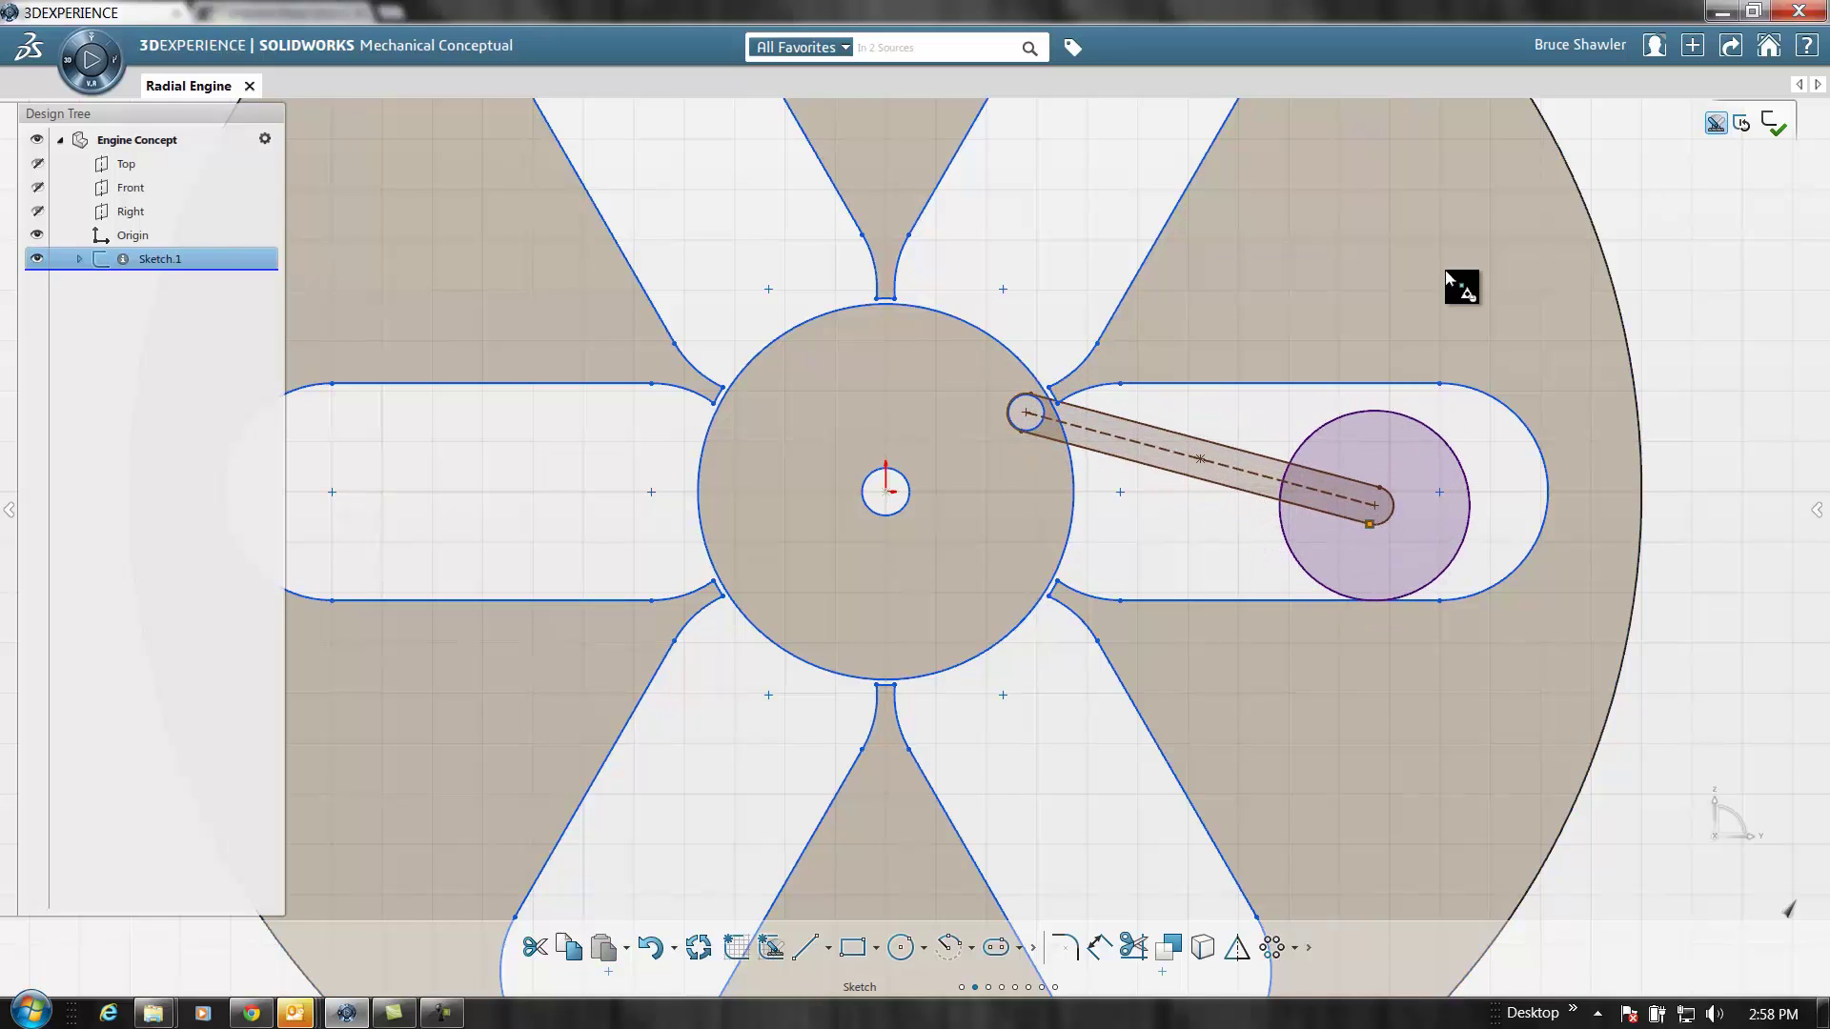
Open up the slotted disc's combined profile to expose its original slot outlines and centrelines
right_click(1445, 272)
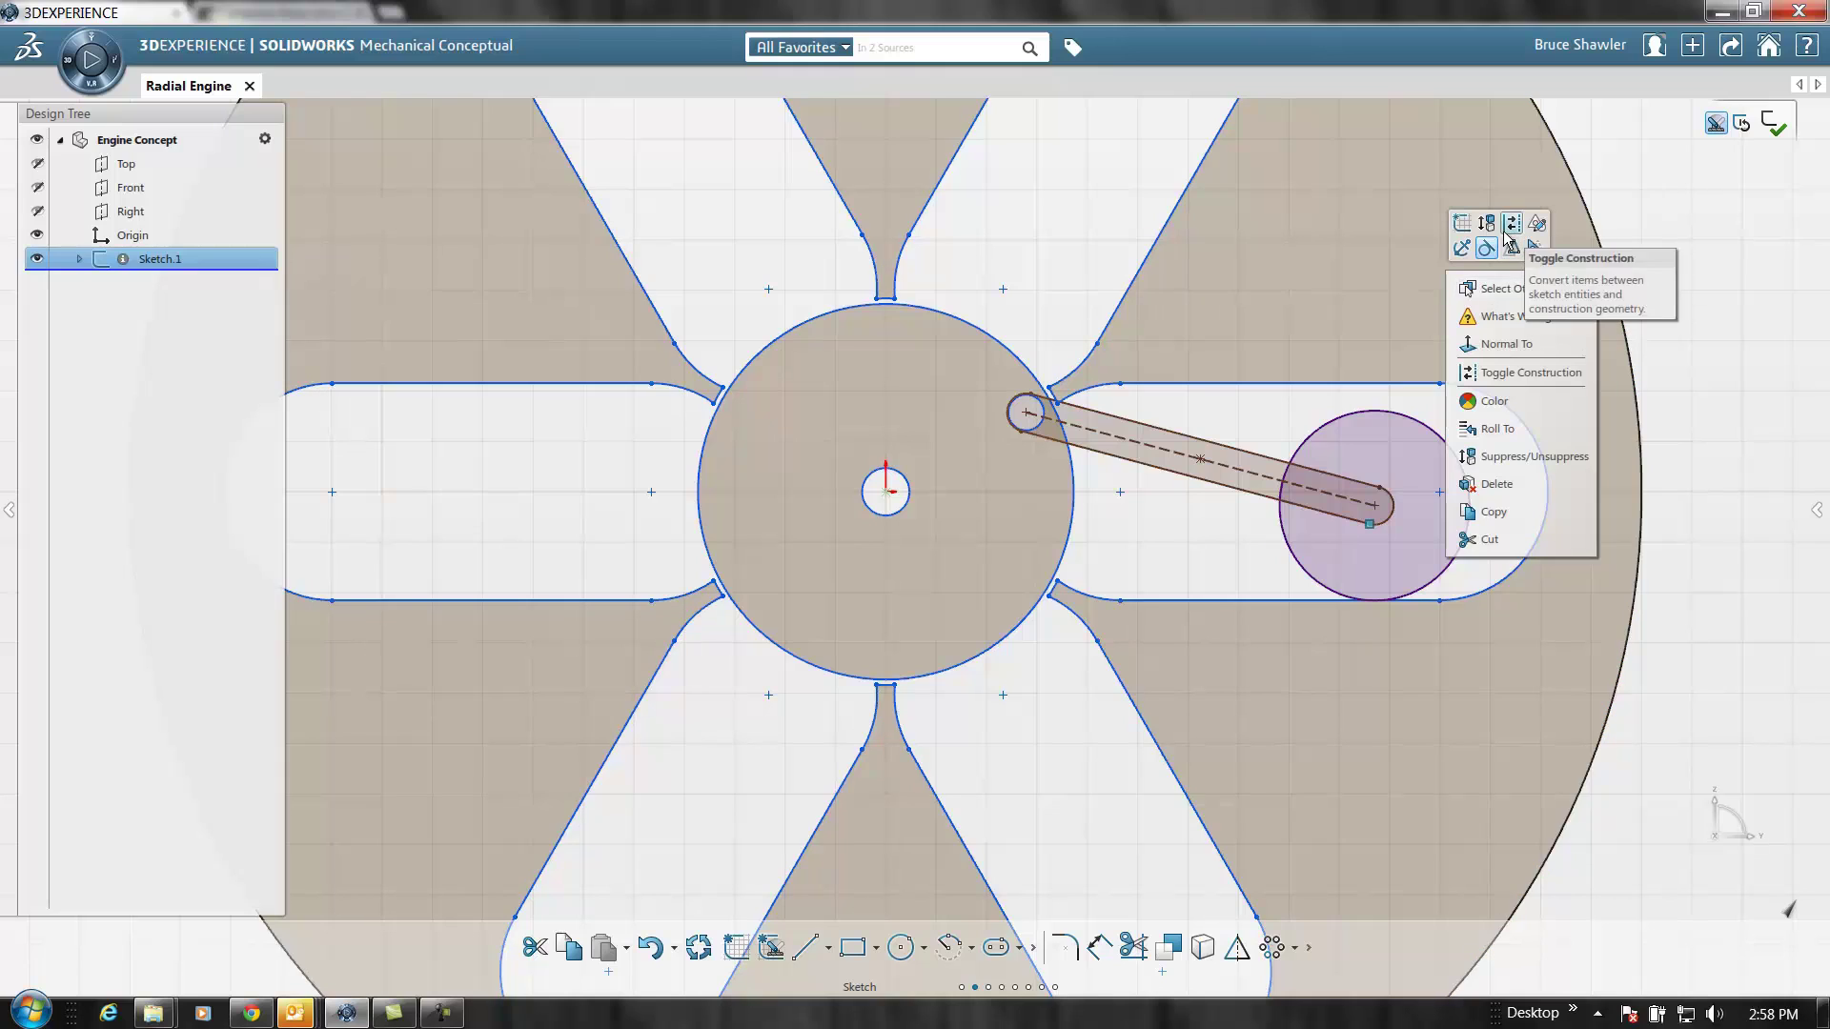
left_click(1506, 344)
left_click(1395, 291)
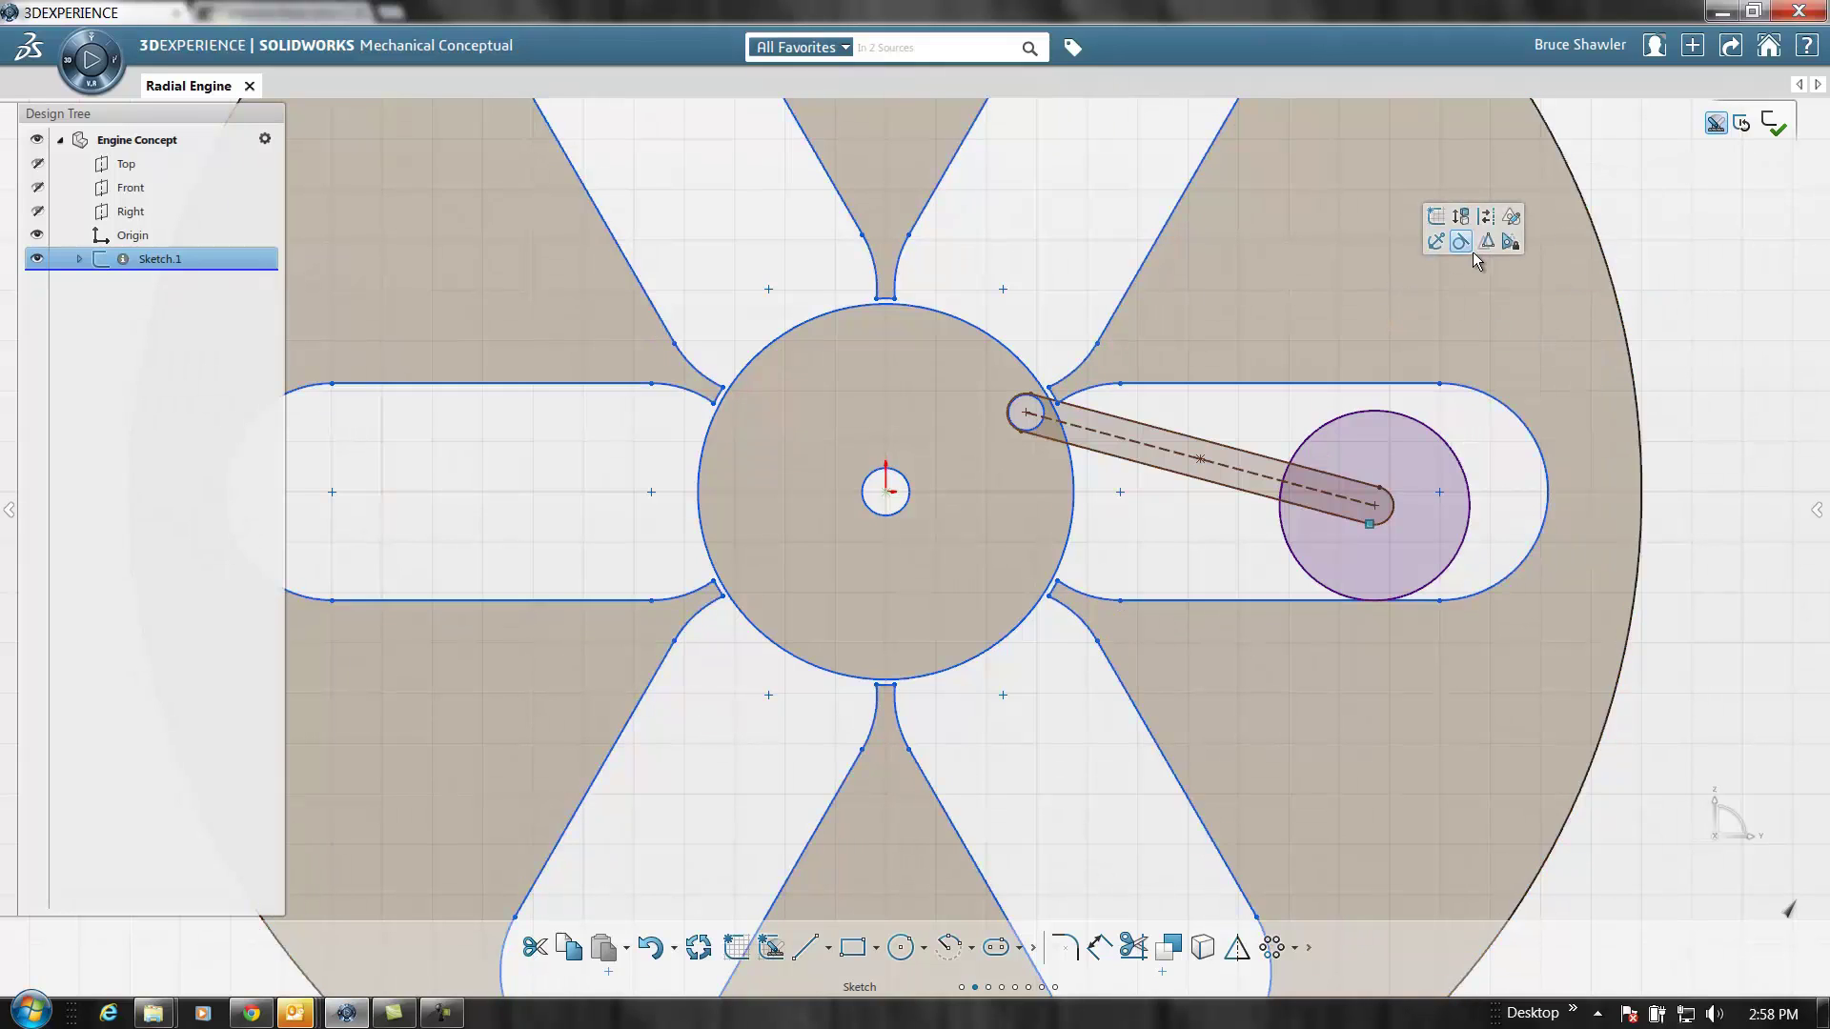
left_click(1389, 276)
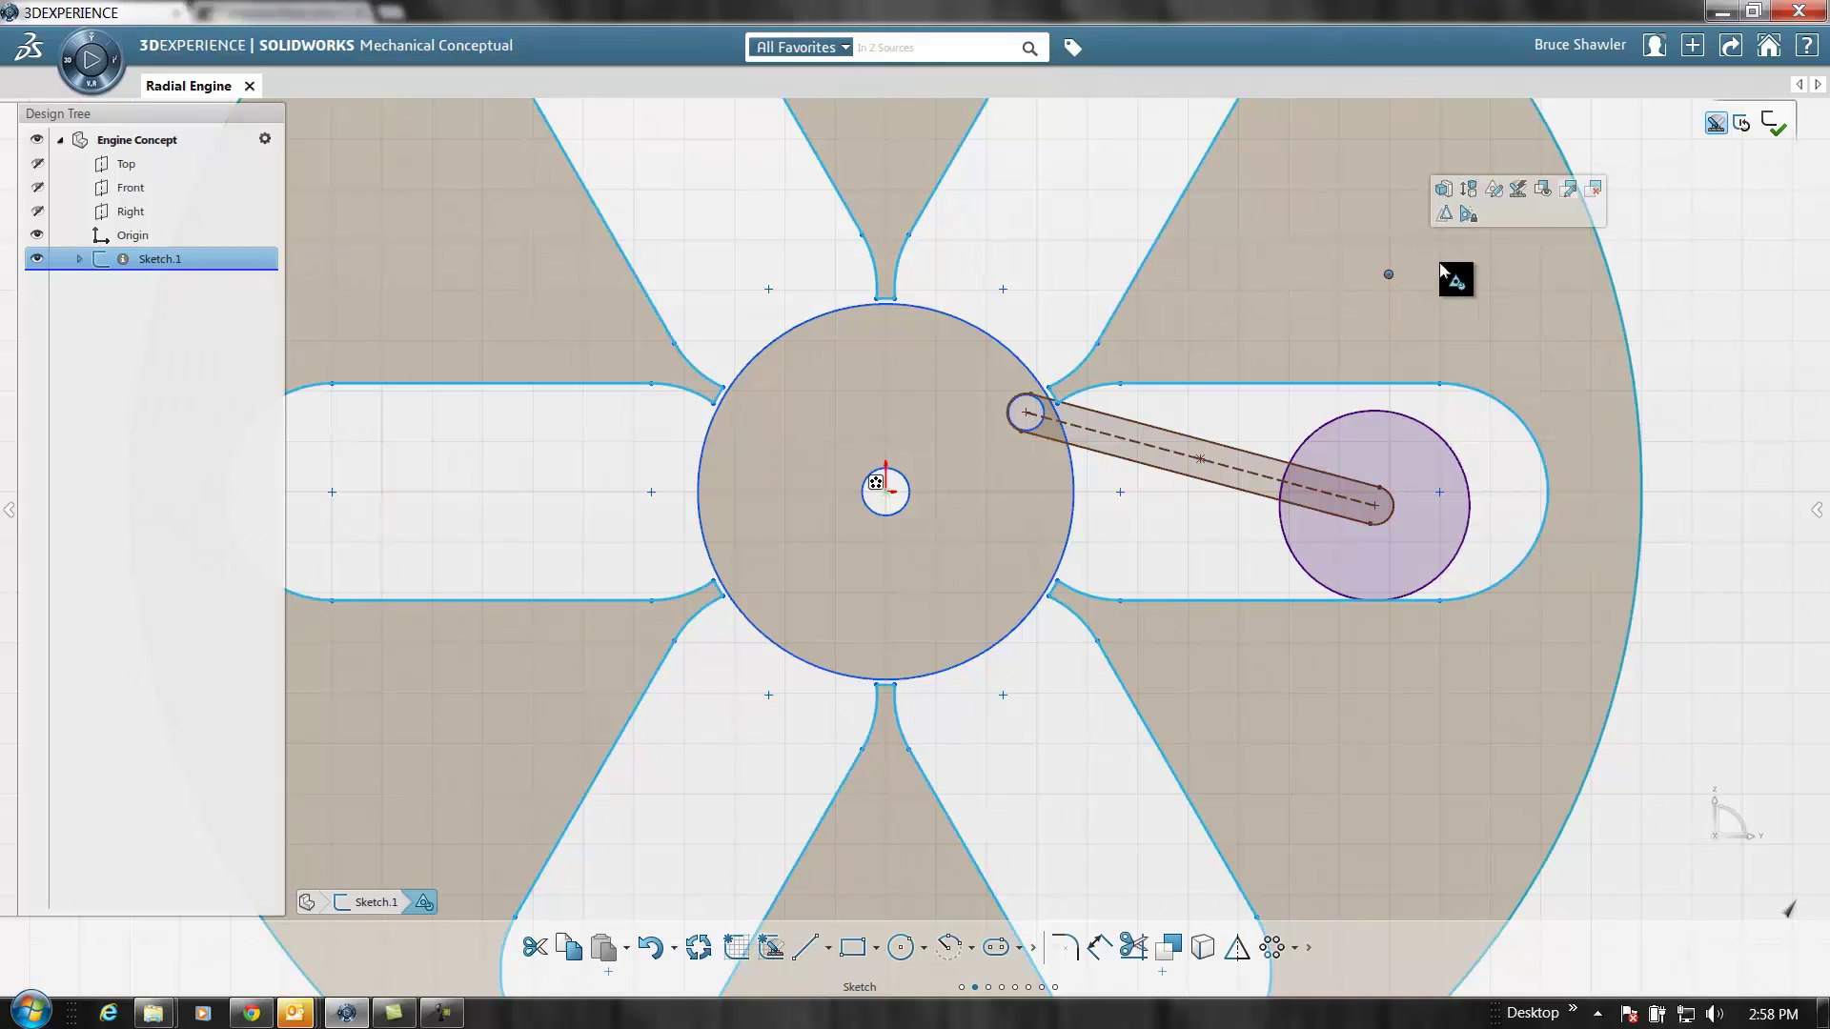
left_click(1543, 190)
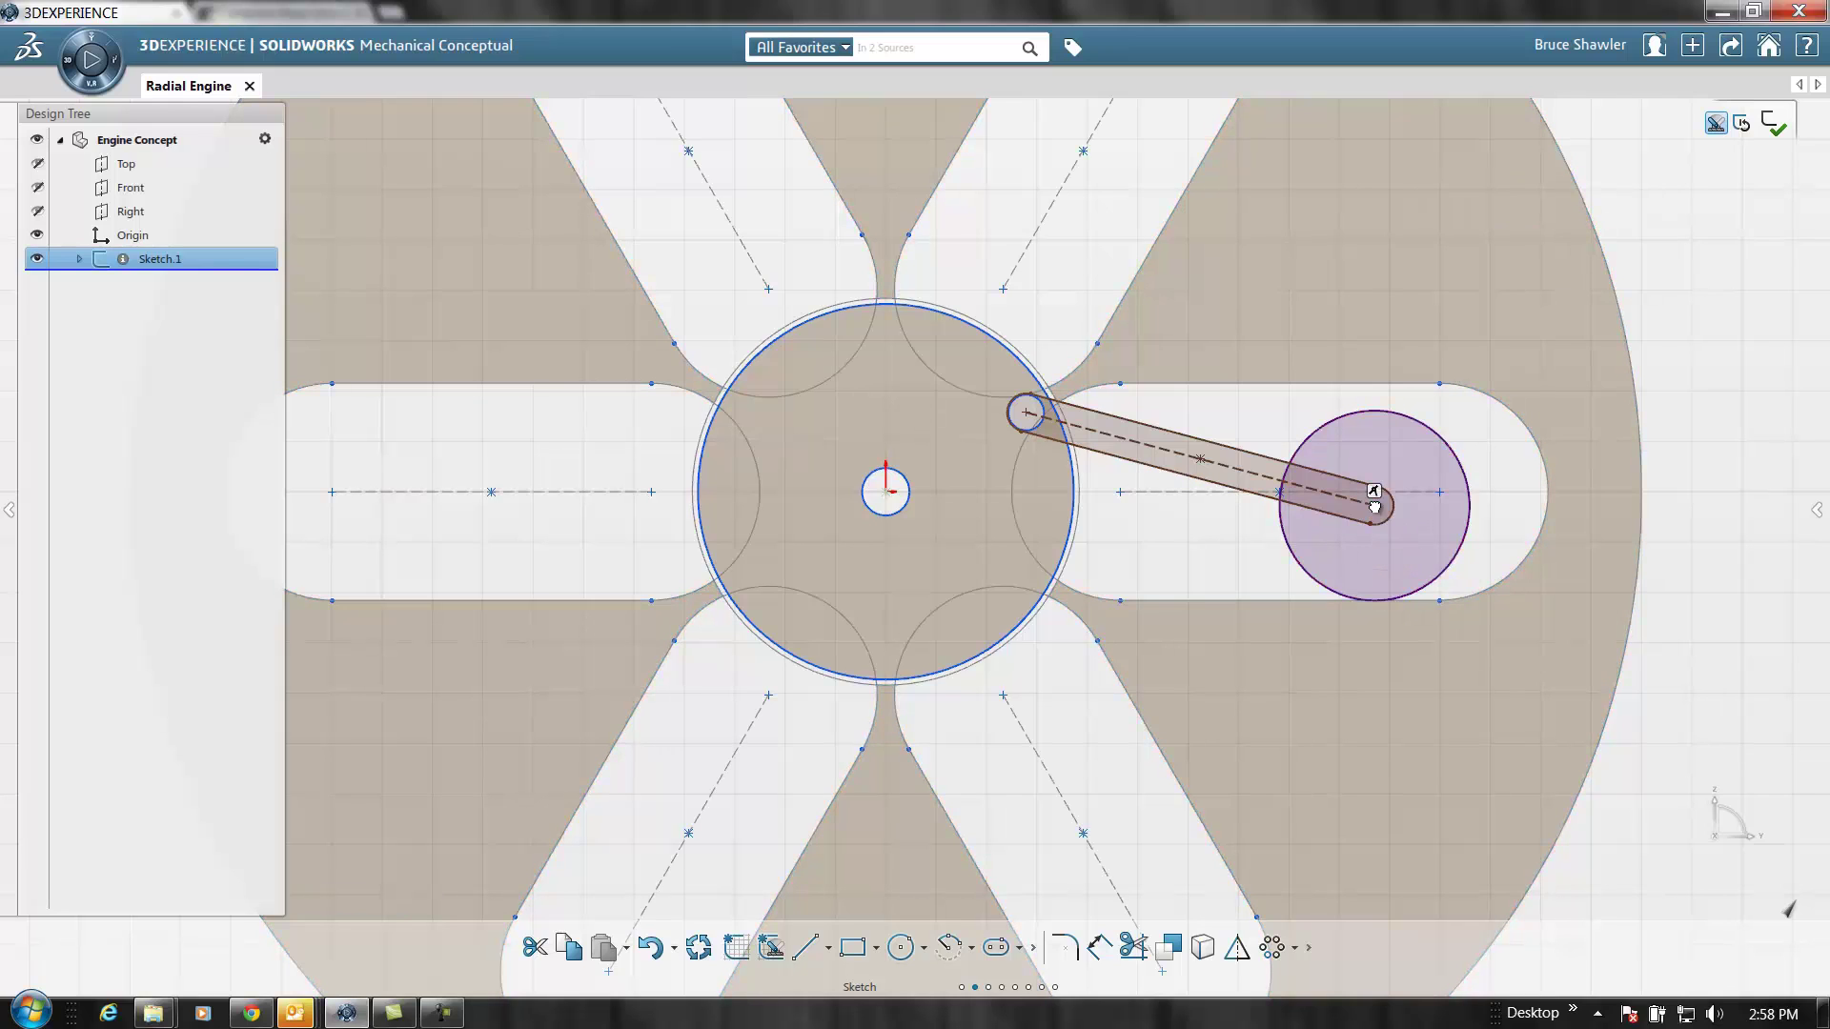
Attach the piston's centre to its slot's centreline, and rotate the crank disc to test the piston's motion
mouse_move(1375, 507)
left_mouse_down()
mouse_move(1412, 498)
mouse_move(1384, 498)
left_mouse_up()
left_click_drag(1392, 569, 1437, 562)
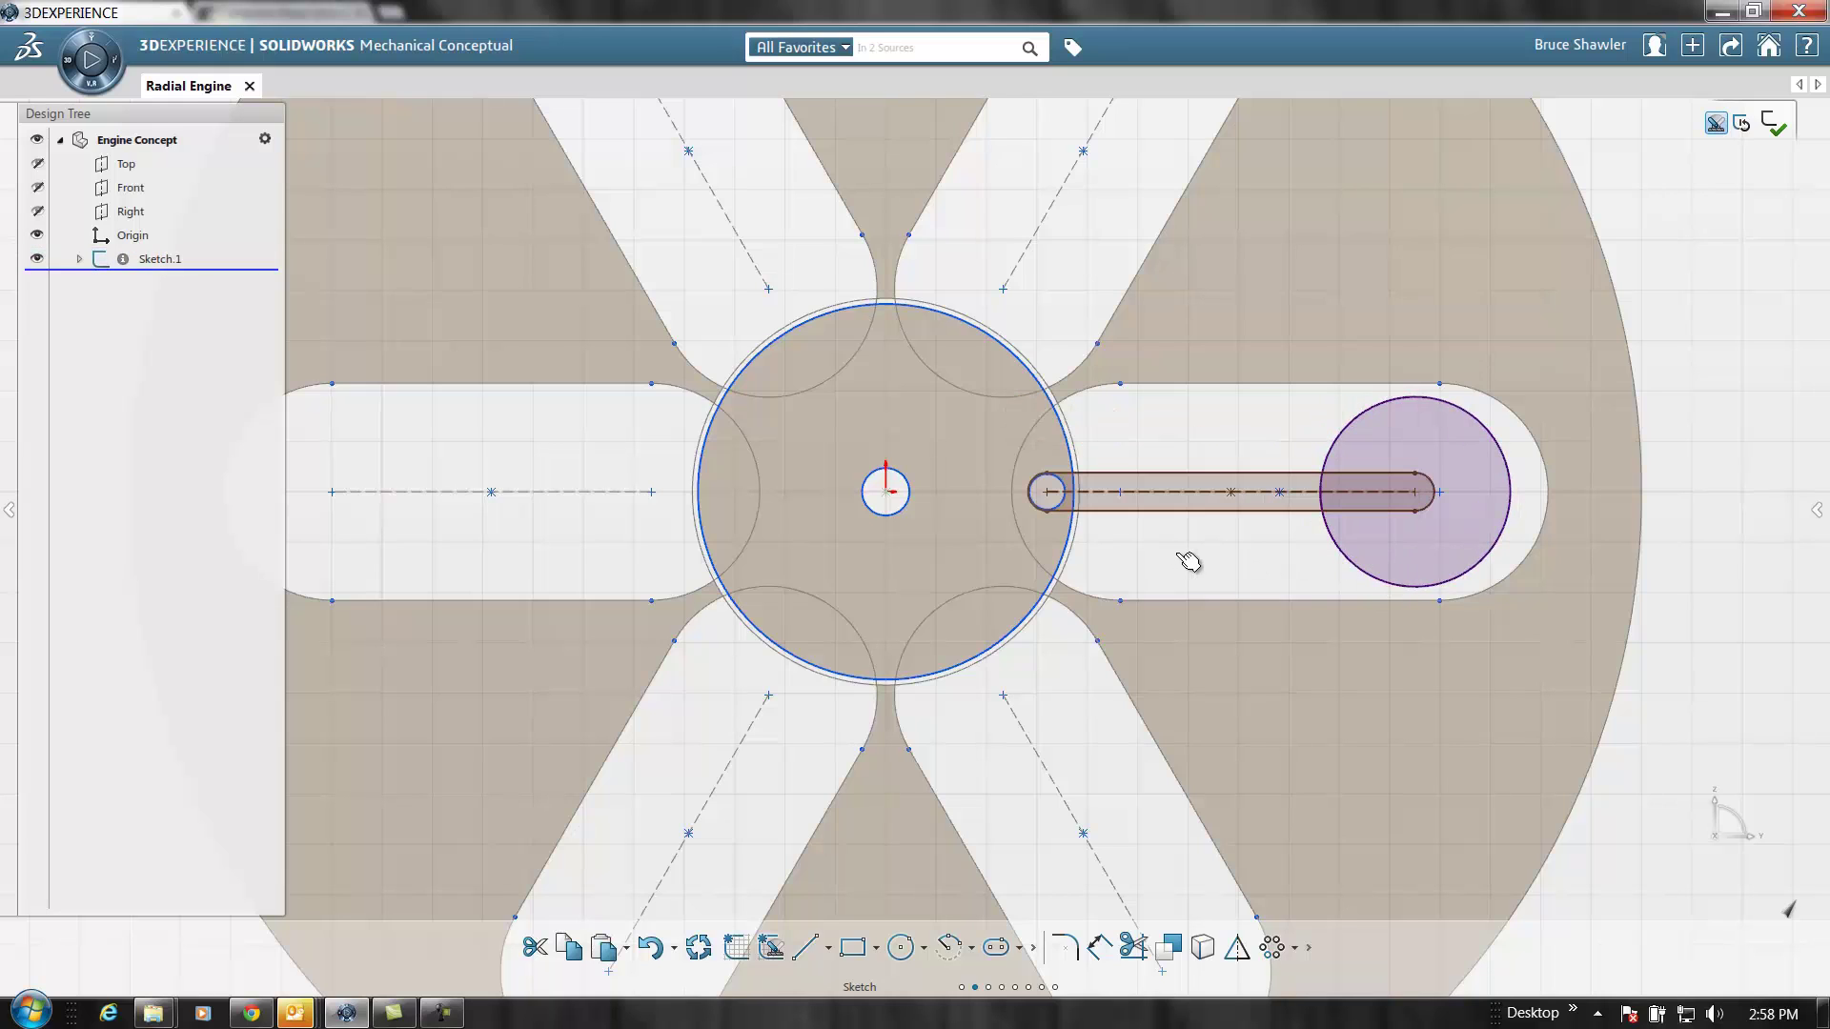
left_click(1333, 533)
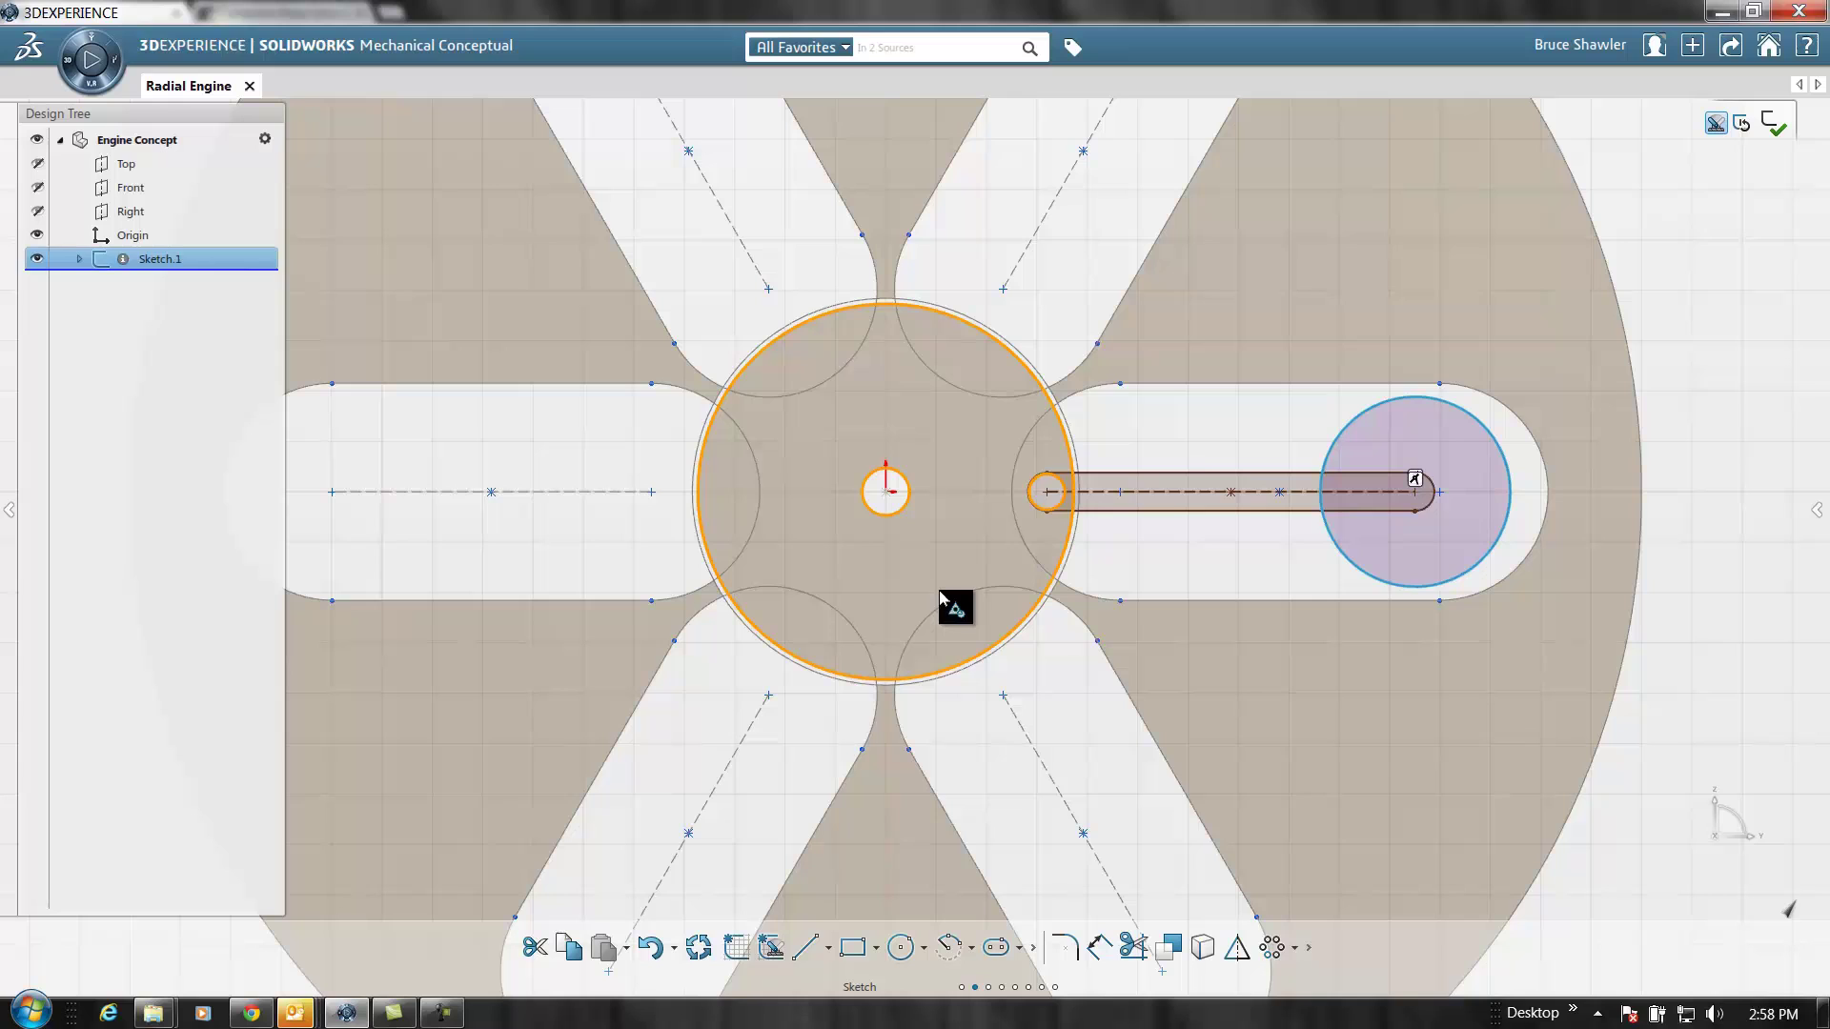
left_click_drag(956, 523, 1034, 624)
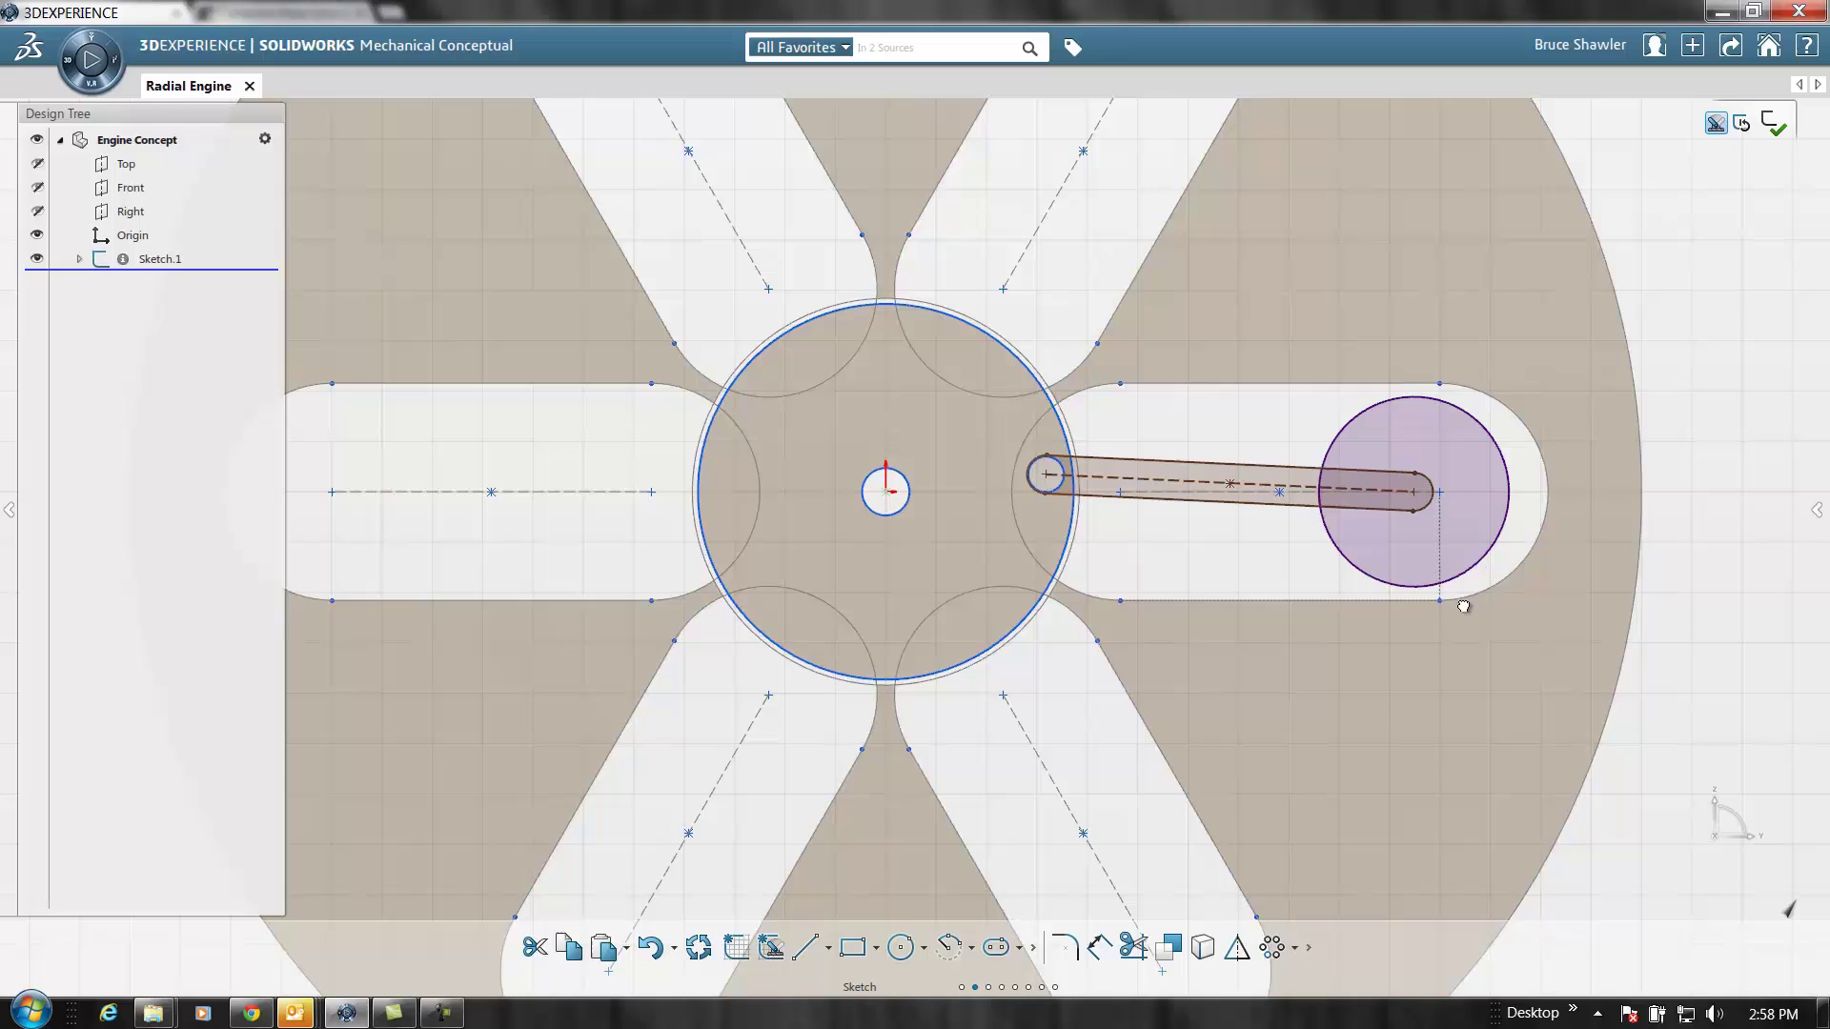
Lengthen and slightly narrow the disc's slots around the piston, and extend the connecting rod so the piston reaches the slot's outer end
left_click_drag(1463, 606, 1513, 596)
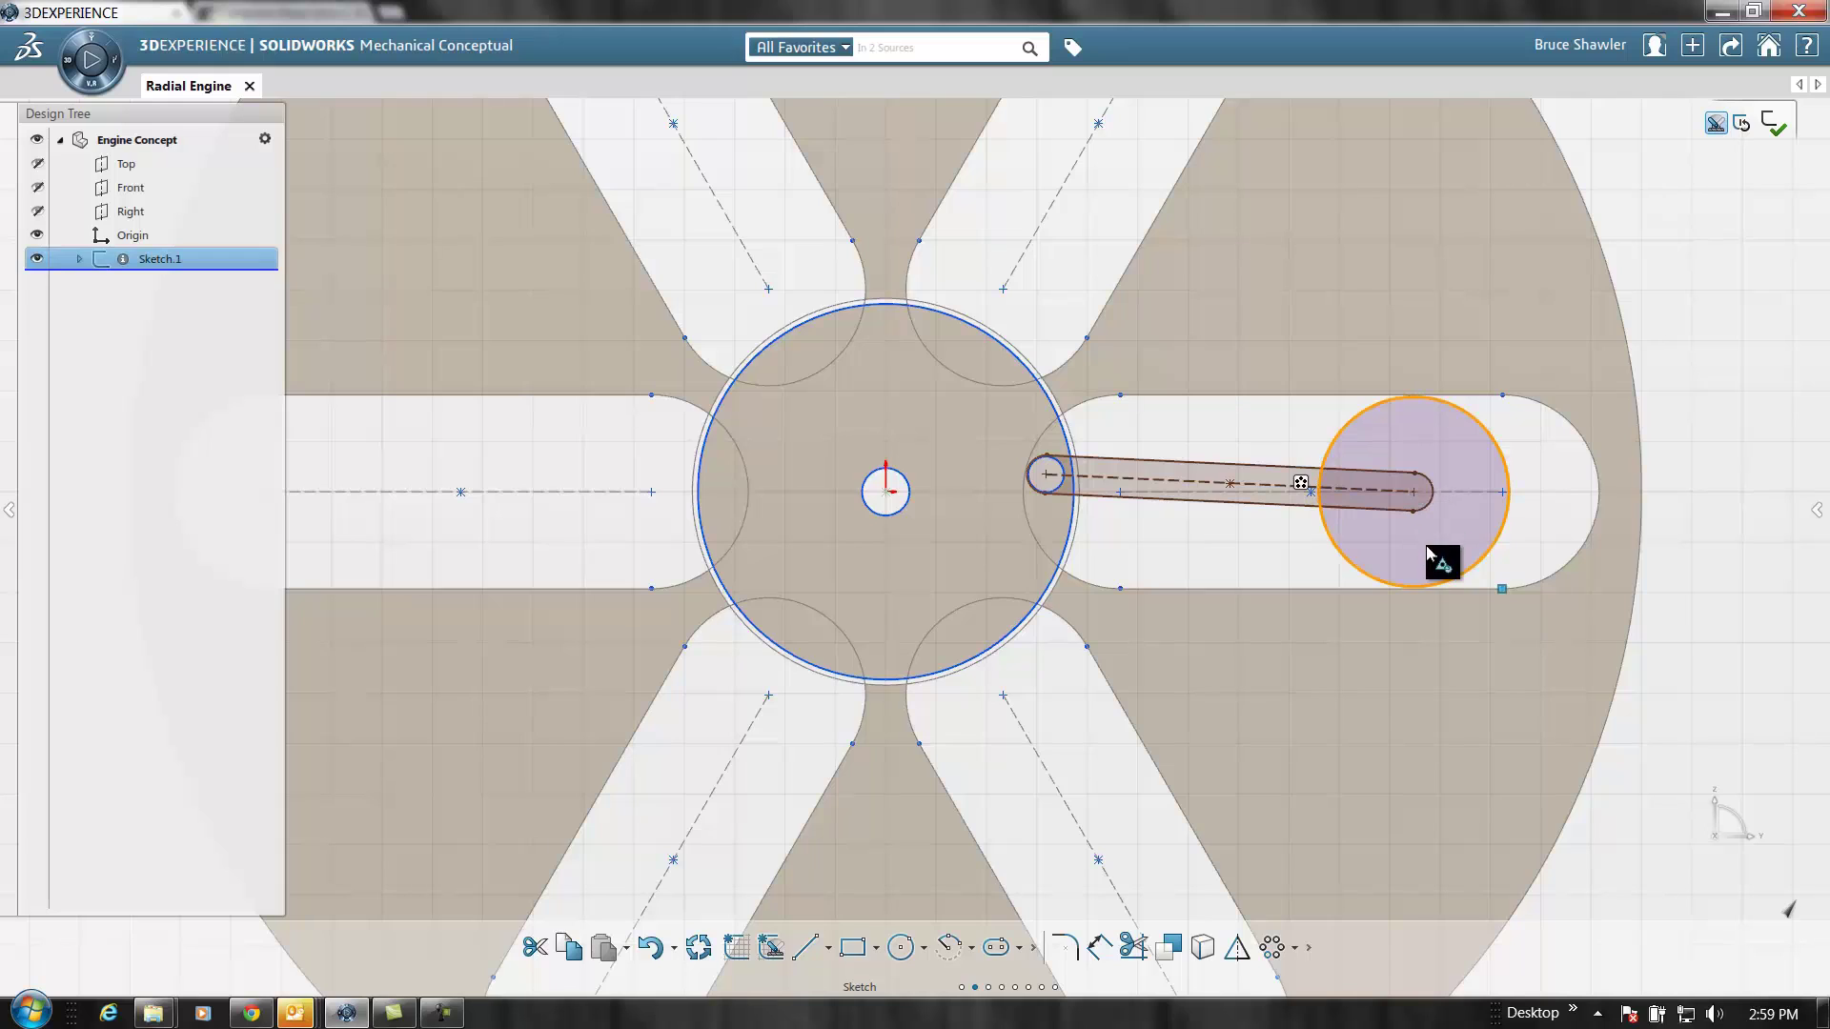
left_click_drag(1427, 548, 1477, 550)
left_click(1492, 555)
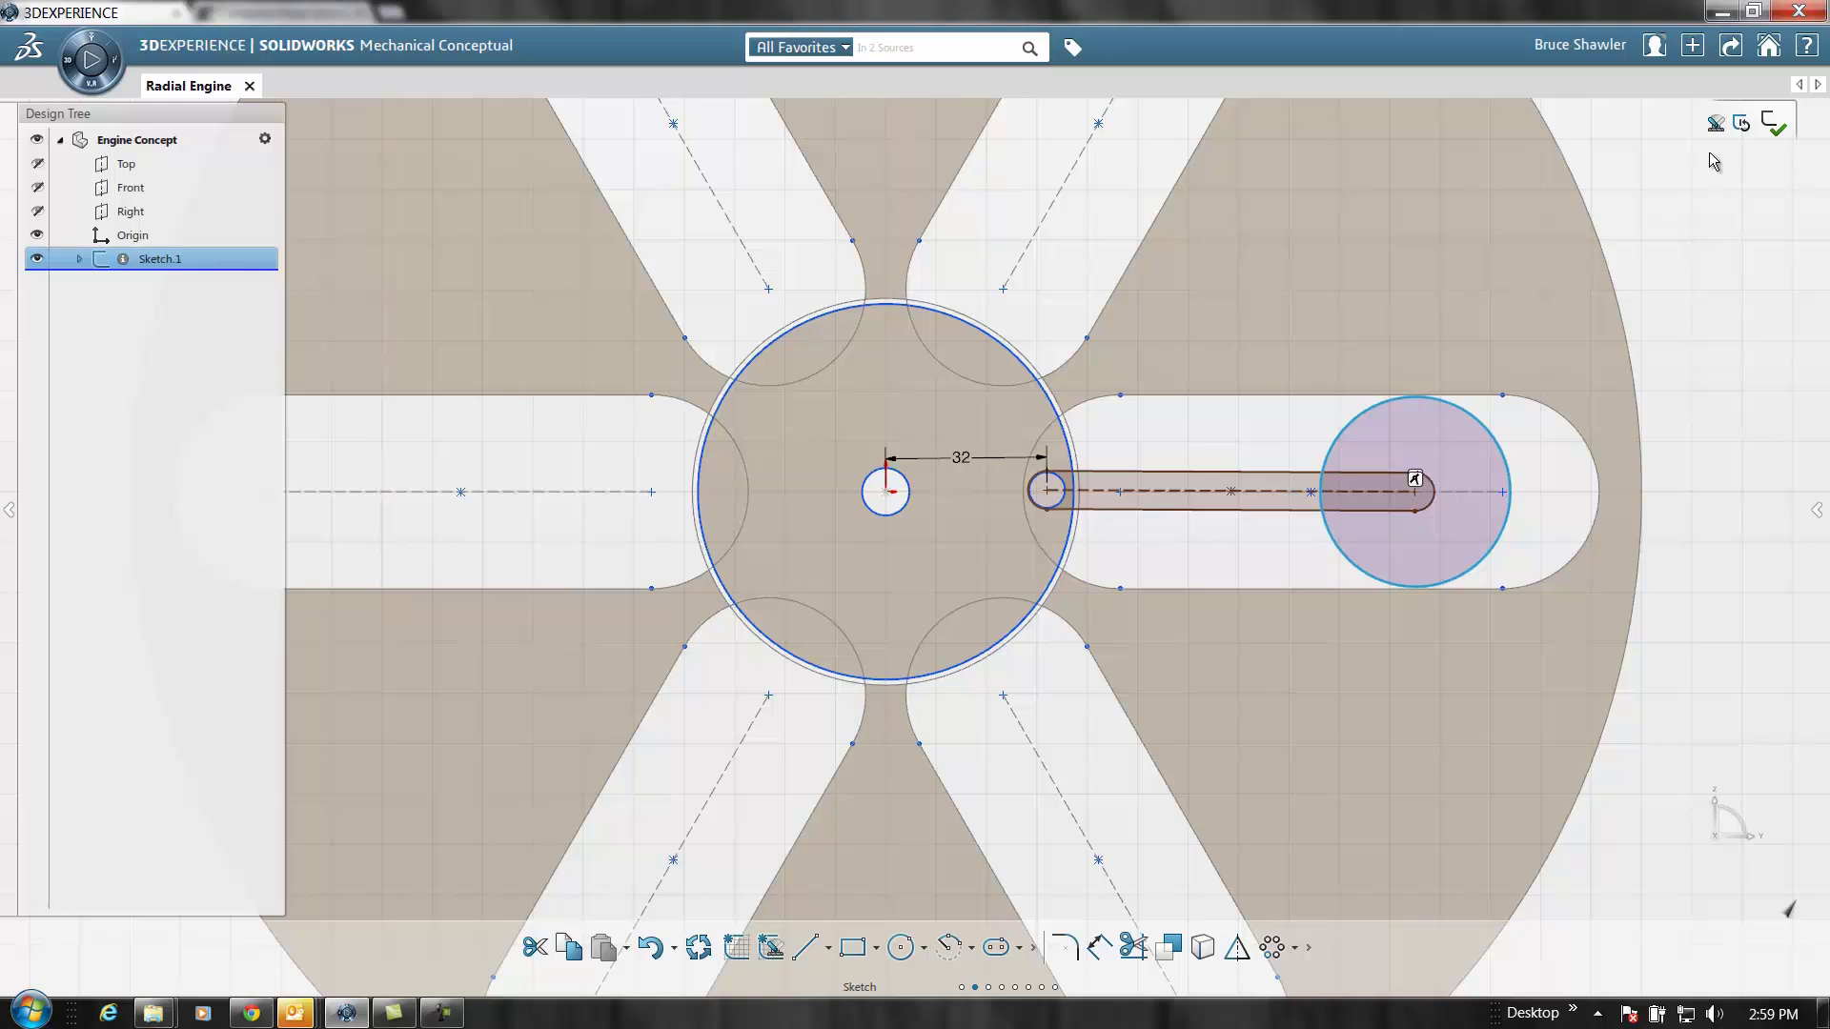
left_click_drag(1437, 556, 1520, 552)
left_click(1721, 129)
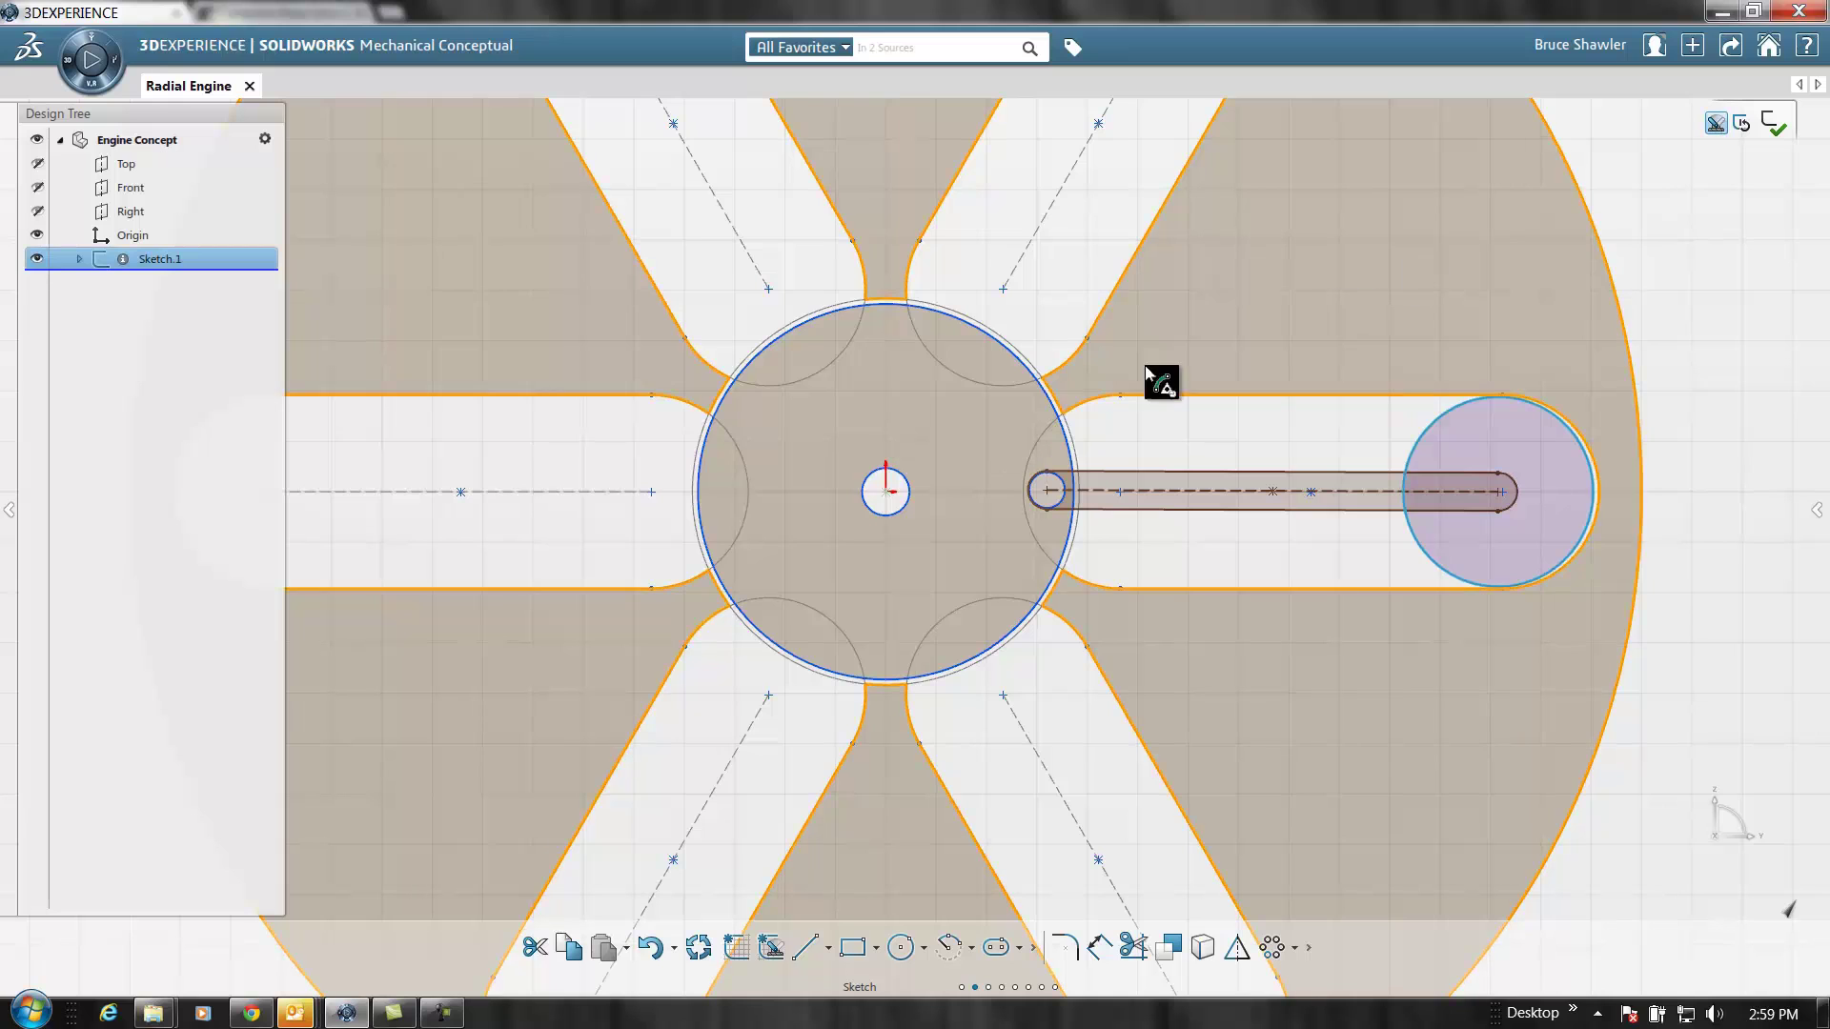
Swing the crank disc to check the piston's travel along its slot, and inspect the connecting rod and slot centreline
mouse_move(915, 616)
left_mouse_down()
mouse_move(943, 581)
mouse_move(825, 507)
mouse_move(630, 506)
mouse_move(560, 417)
mouse_move(845, 389)
mouse_move(907, 572)
mouse_move(796, 443)
mouse_move(875, 404)
mouse_move(1015, 513)
mouse_move(924, 629)
left_mouse_up()
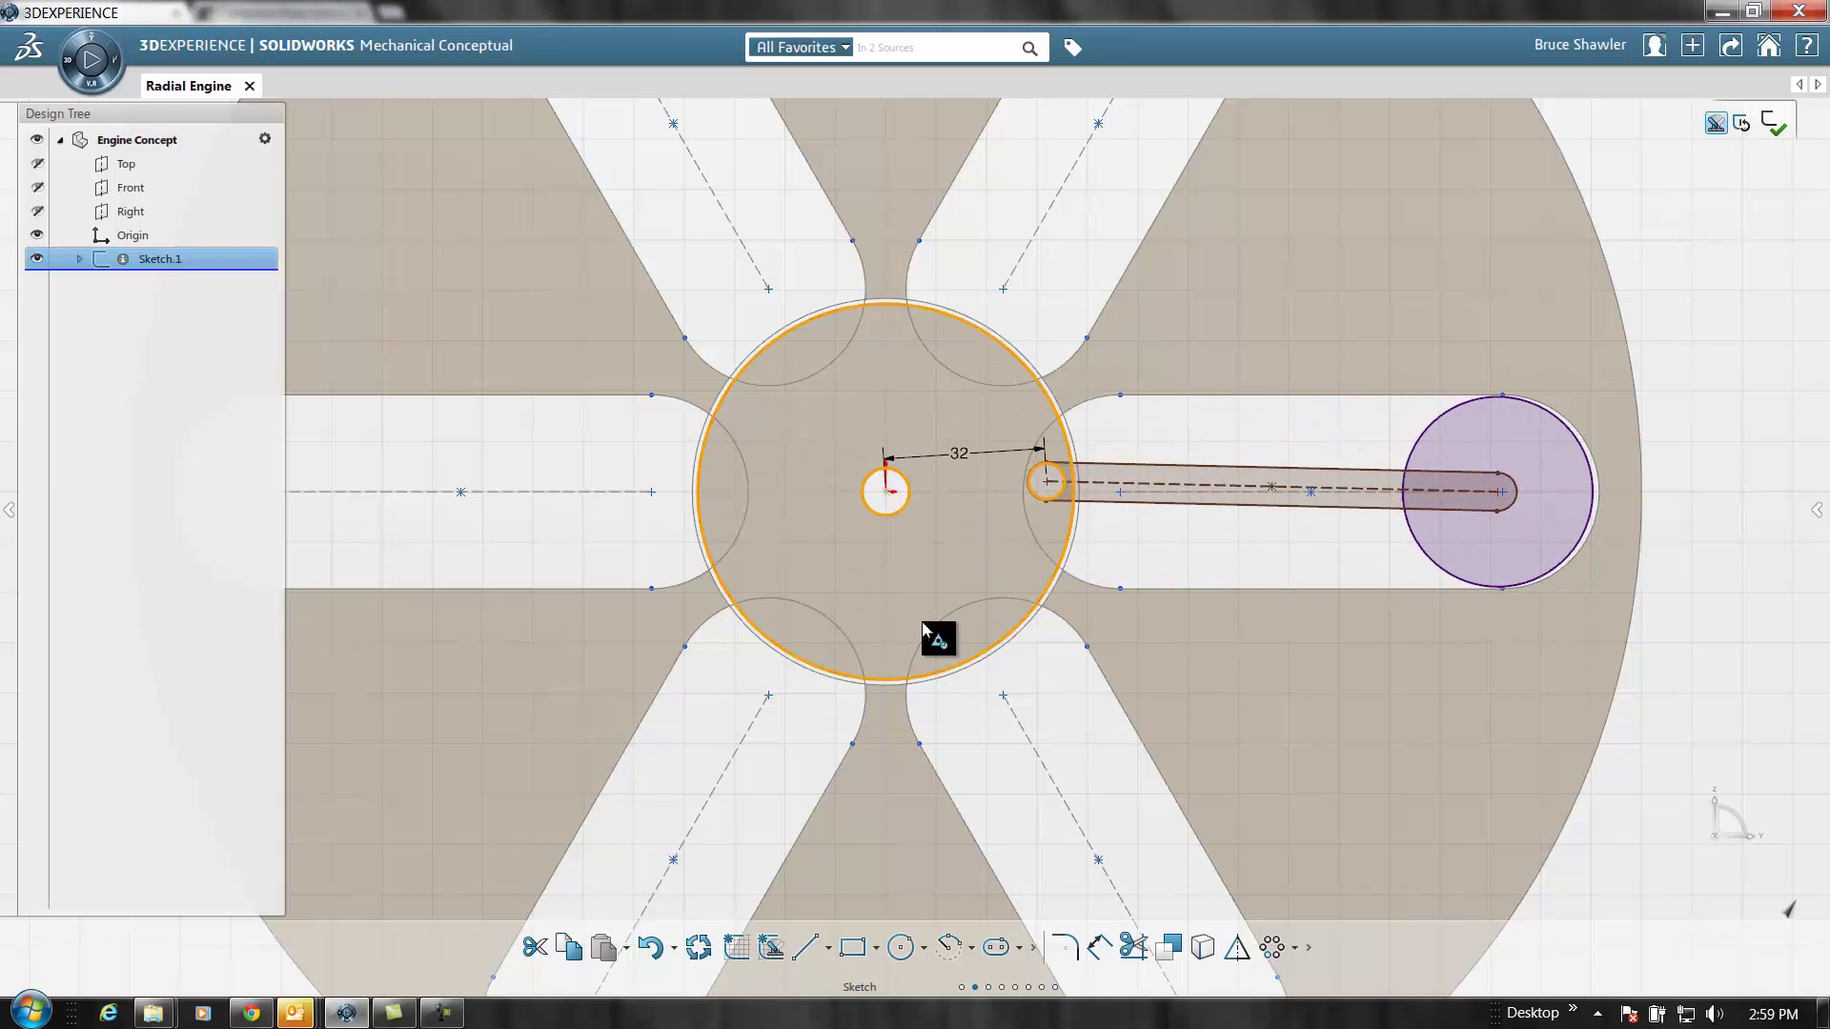
left_click(1273, 505)
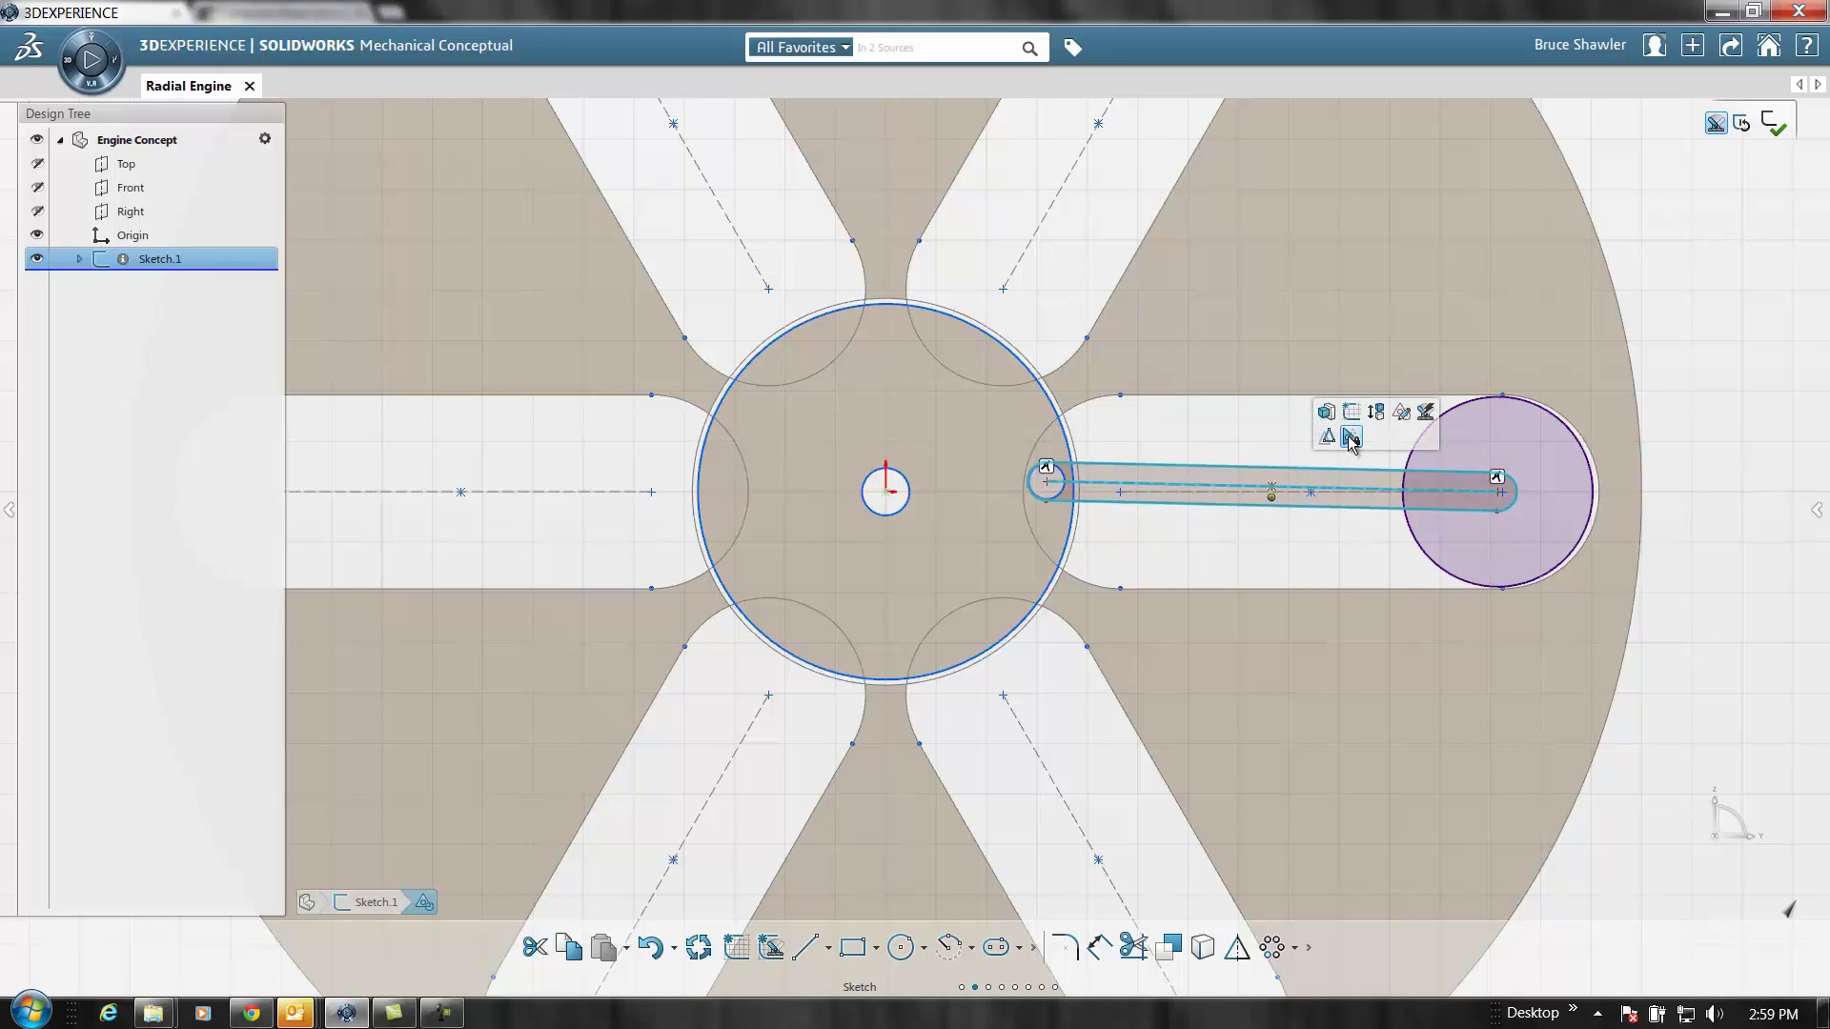
left_click(1720, 603)
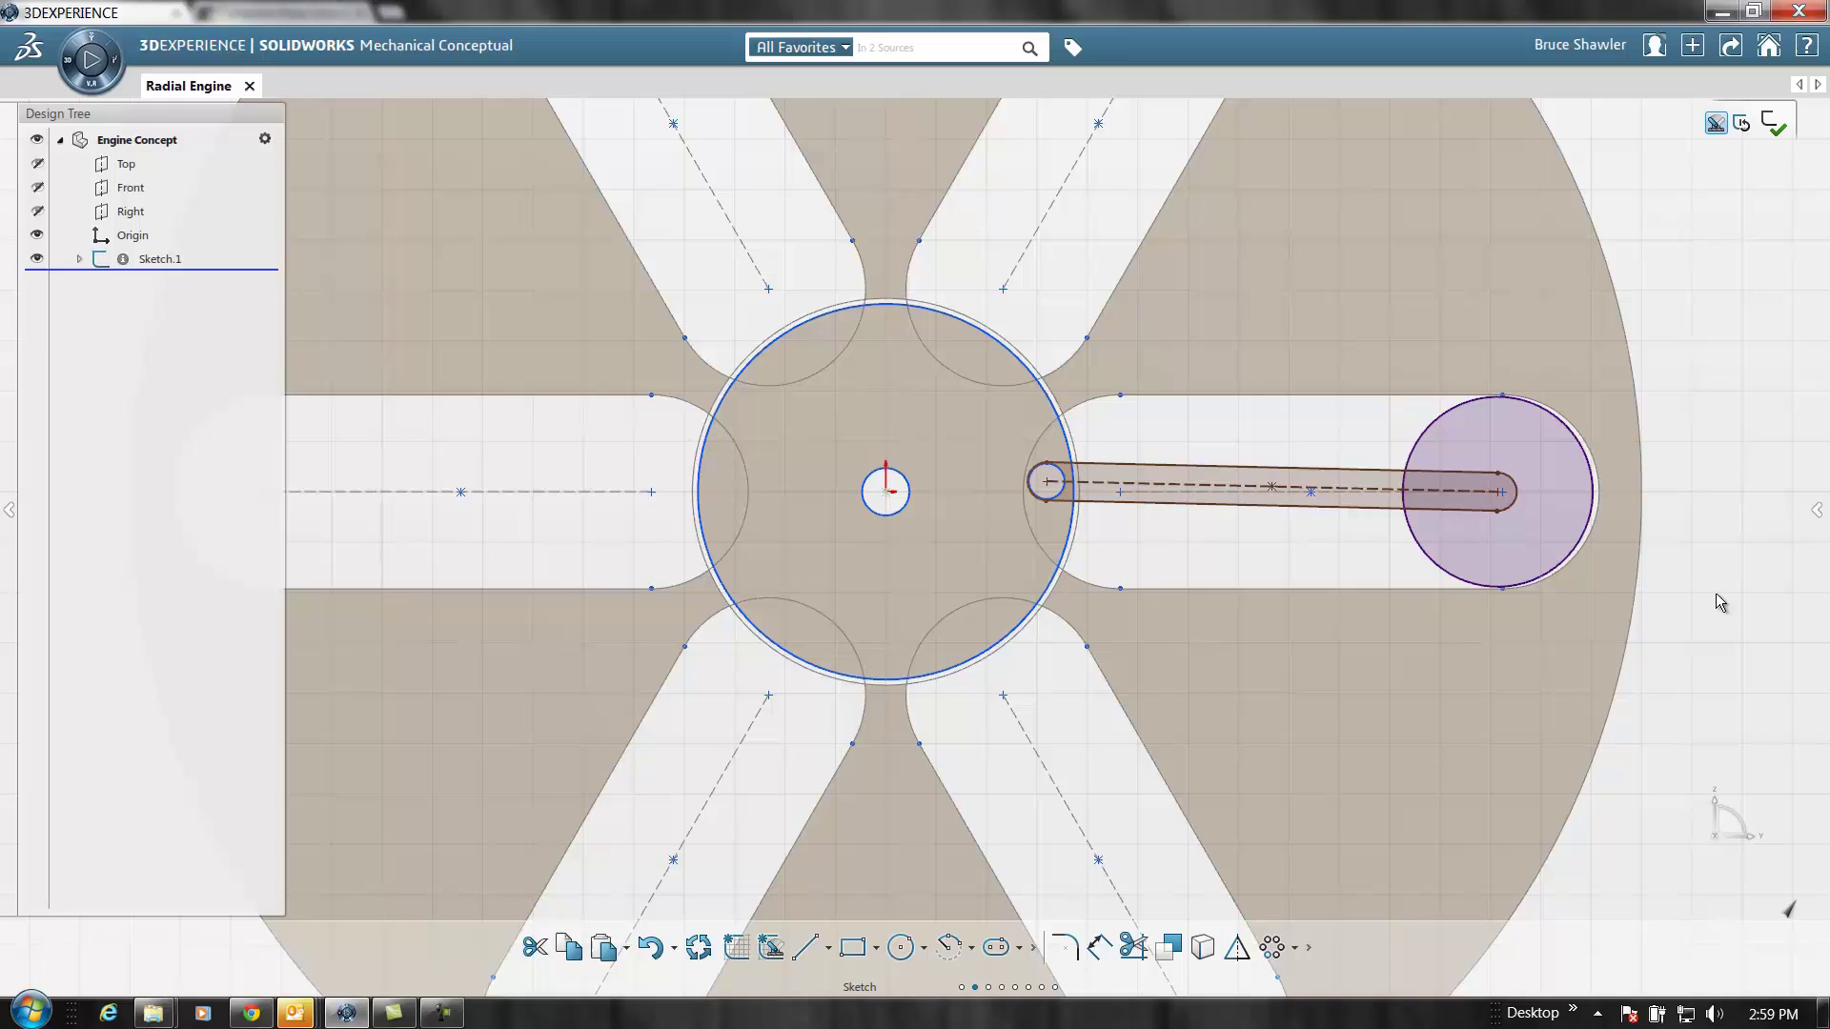
left_click(1283, 498)
left_click(1315, 492)
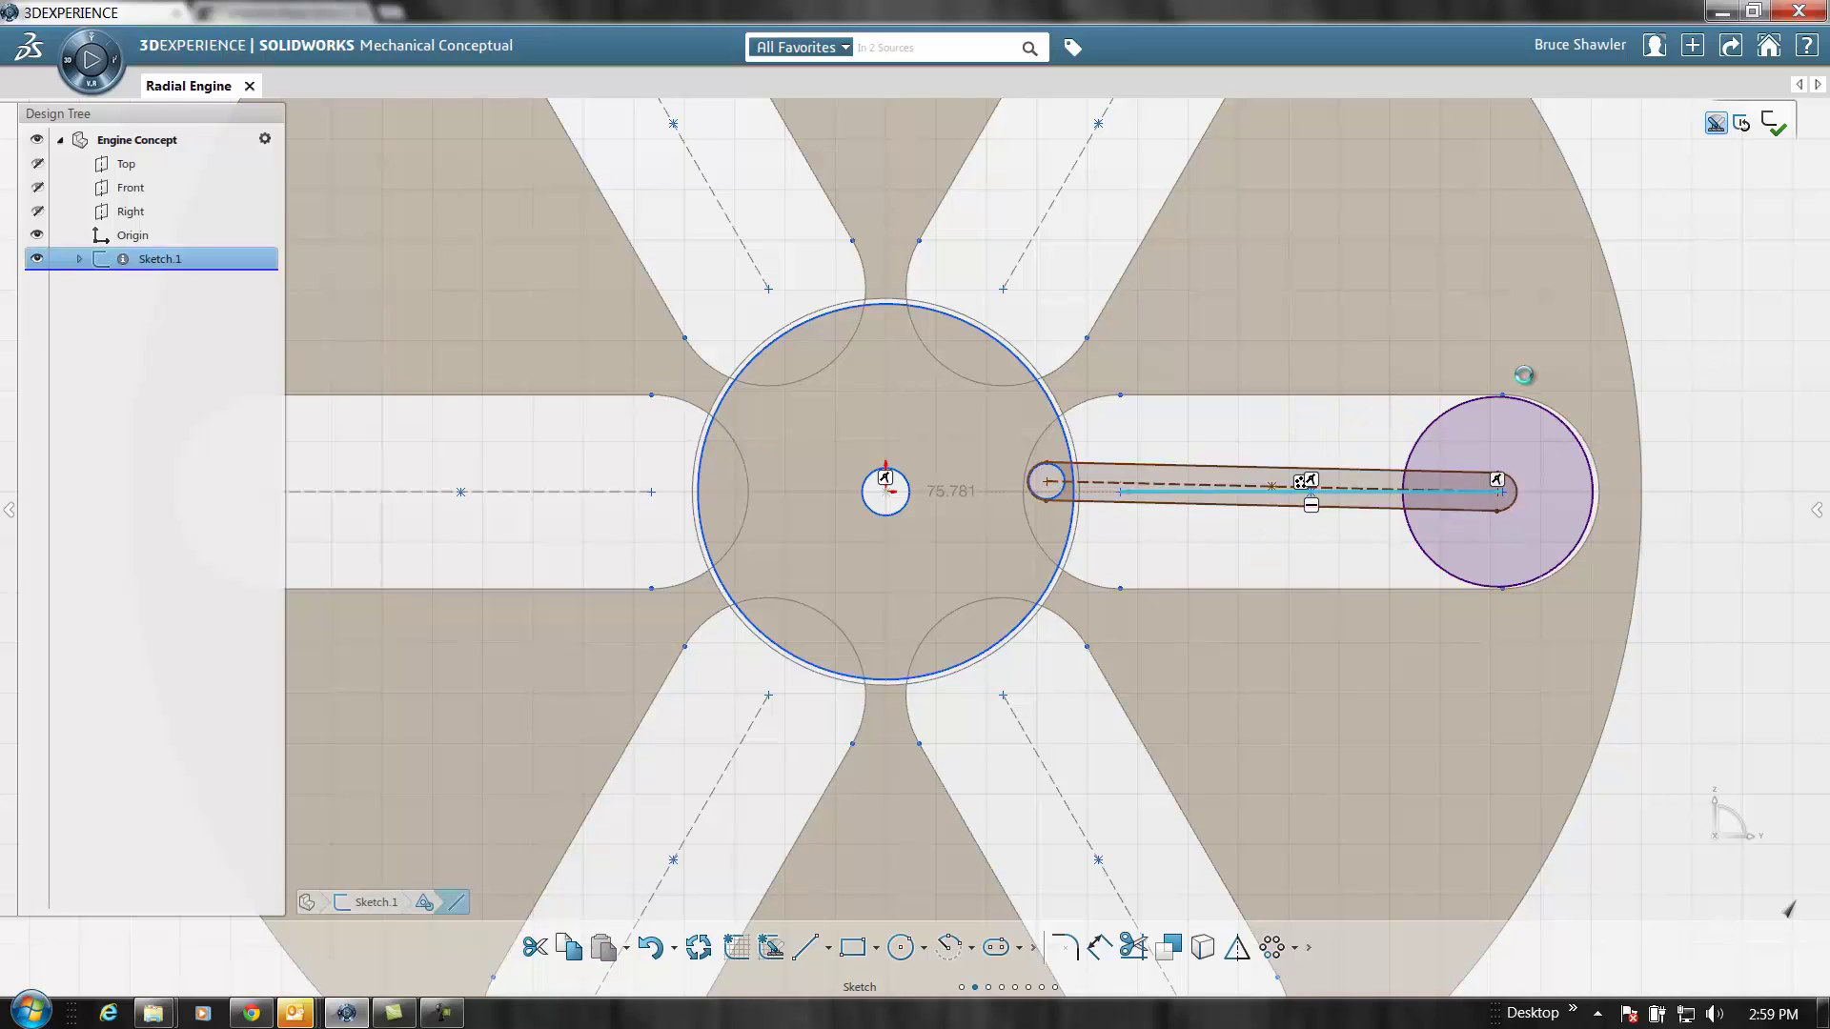
left_click(1524, 374)
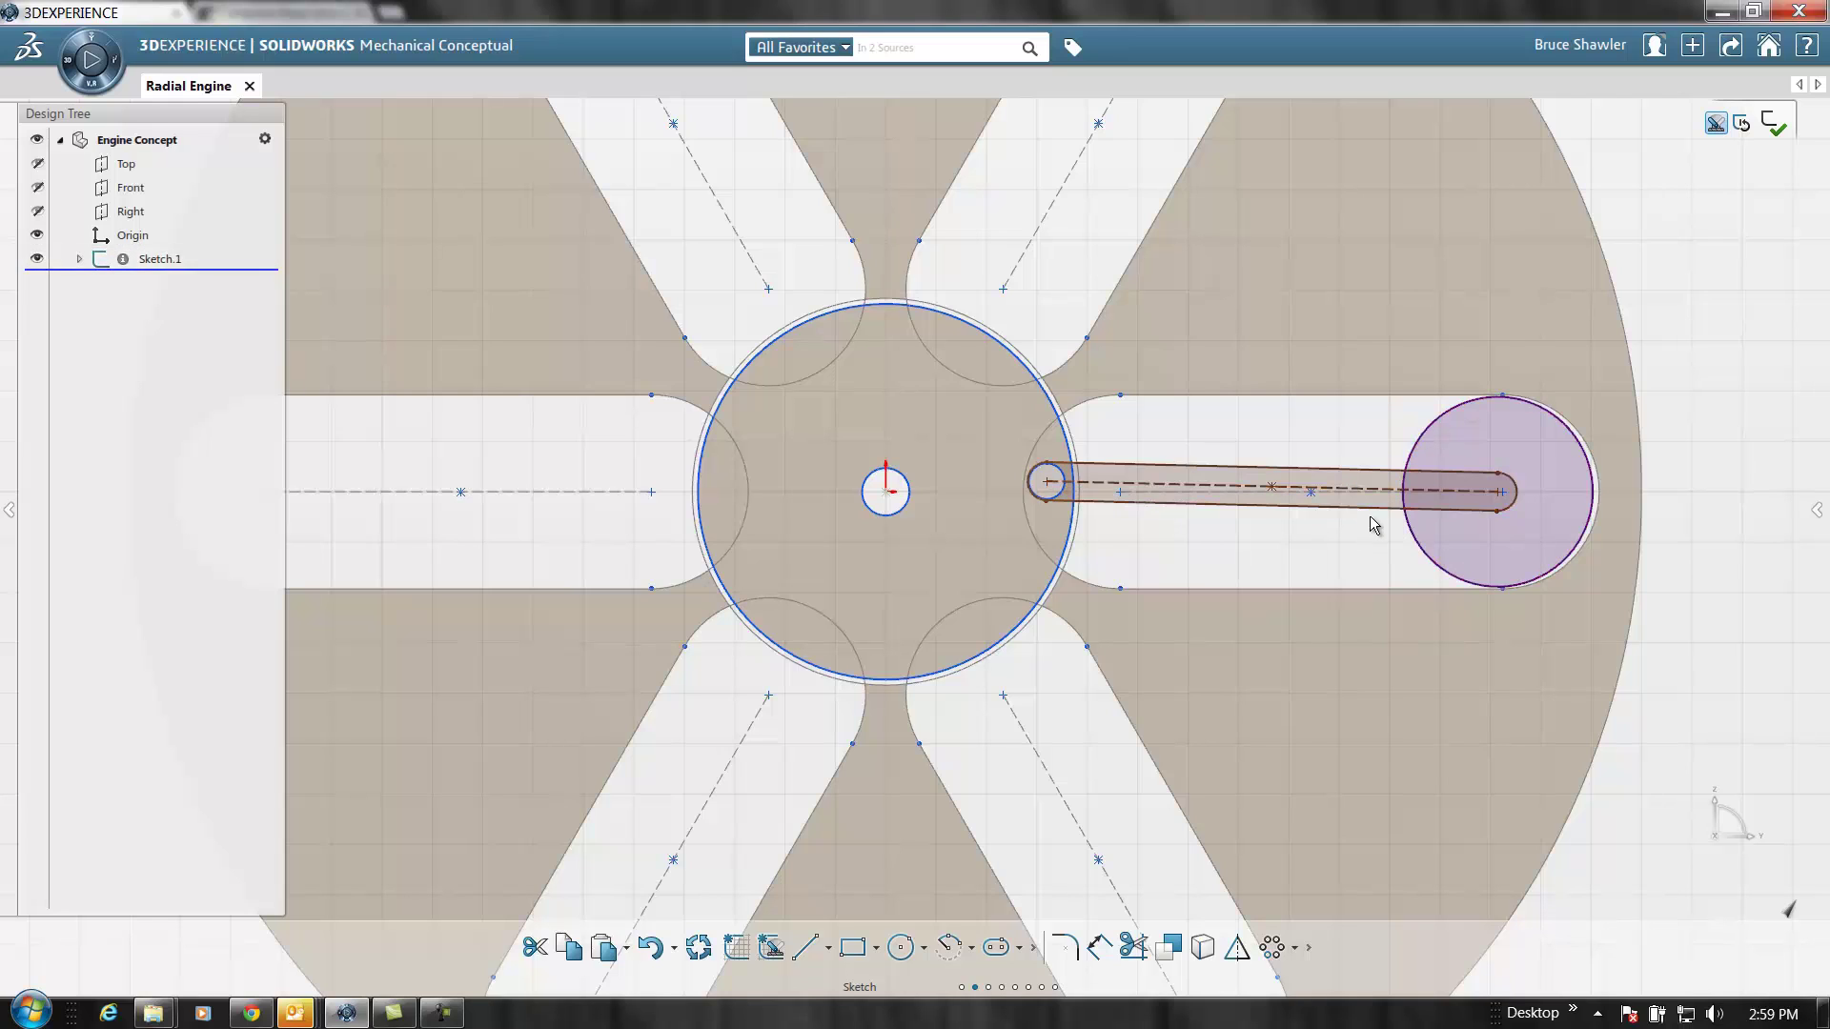
left_click_drag(965, 530, 1004, 540)
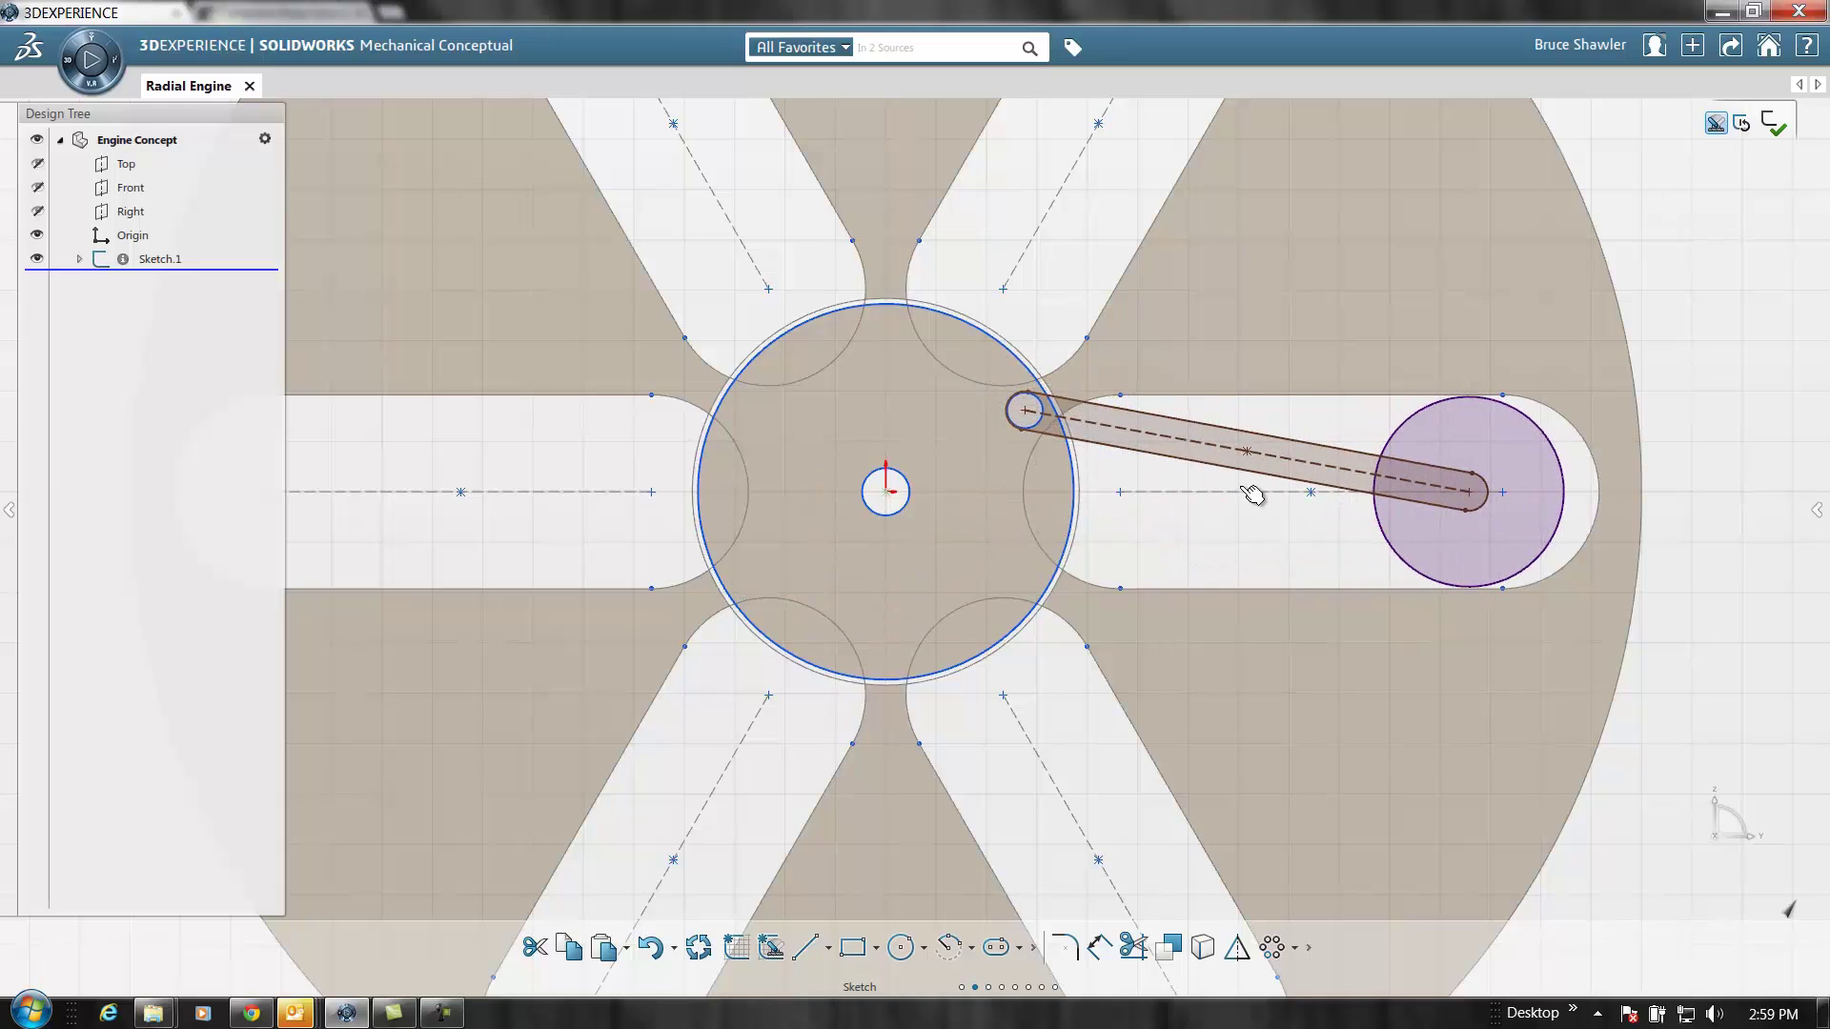
left_click(1315, 479)
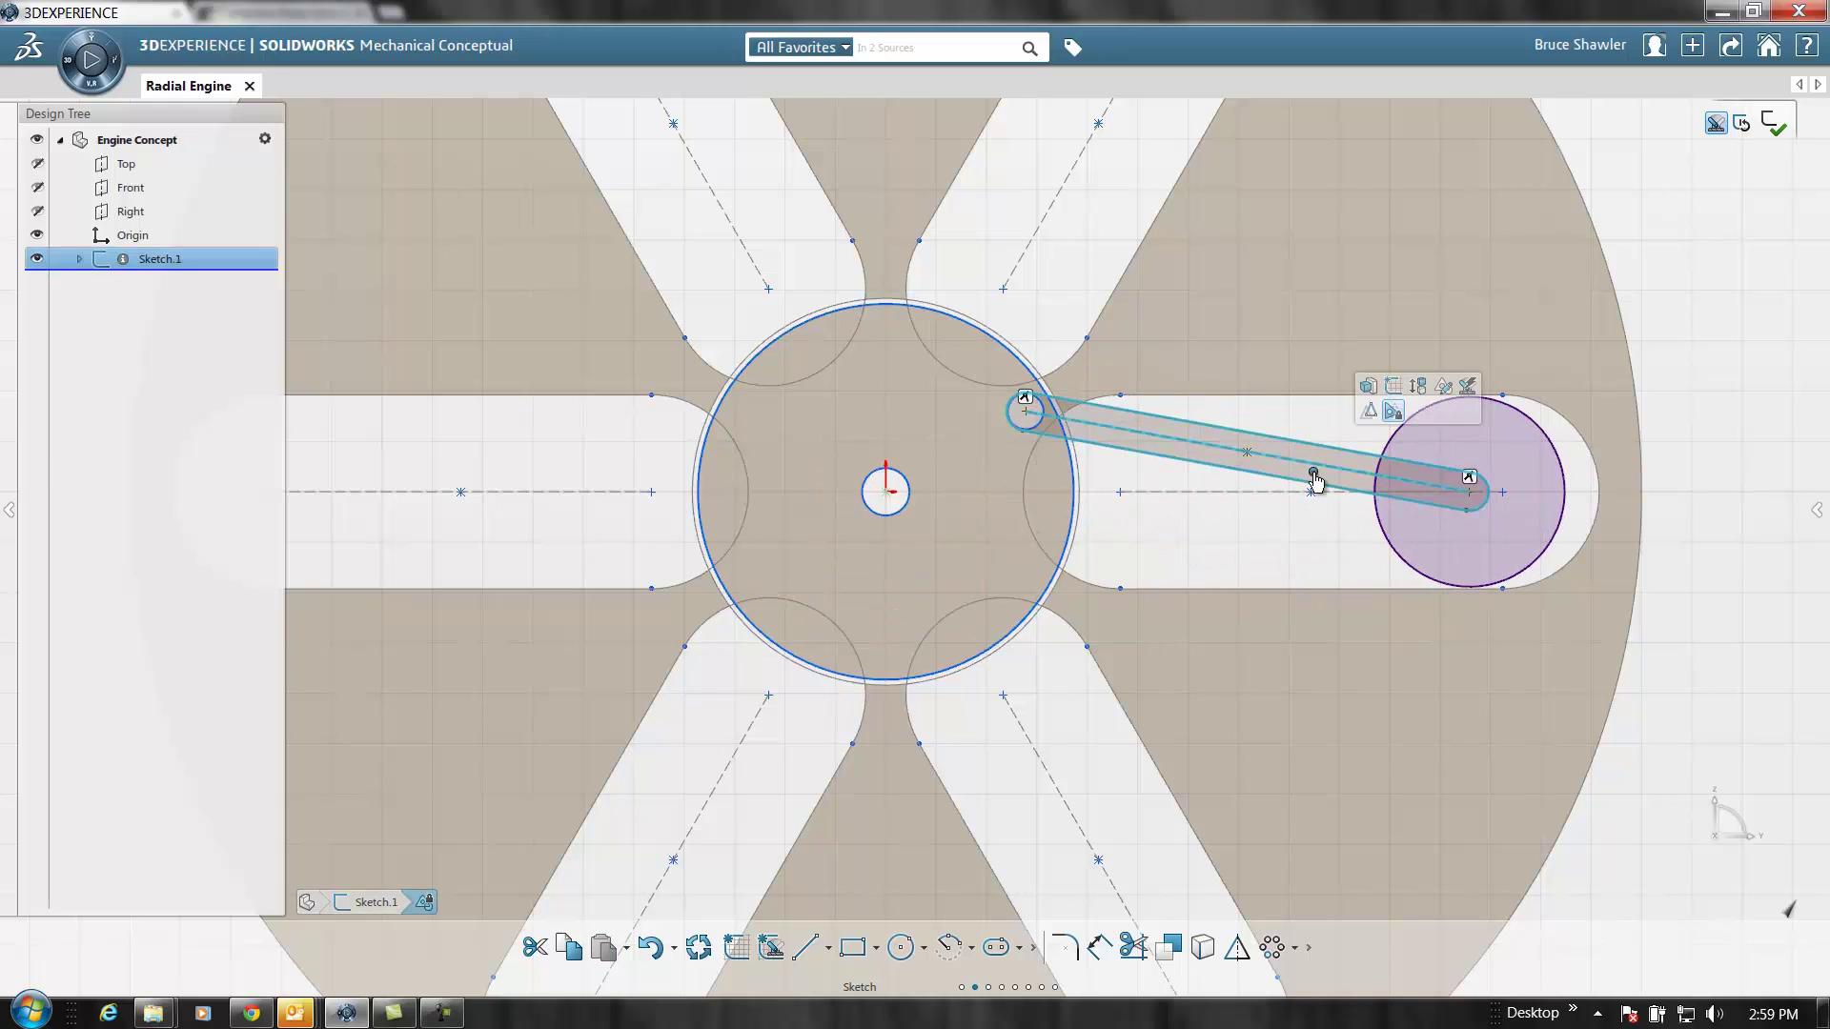
left_click(1674, 590)
scroll(1581, 660, "down", 3)
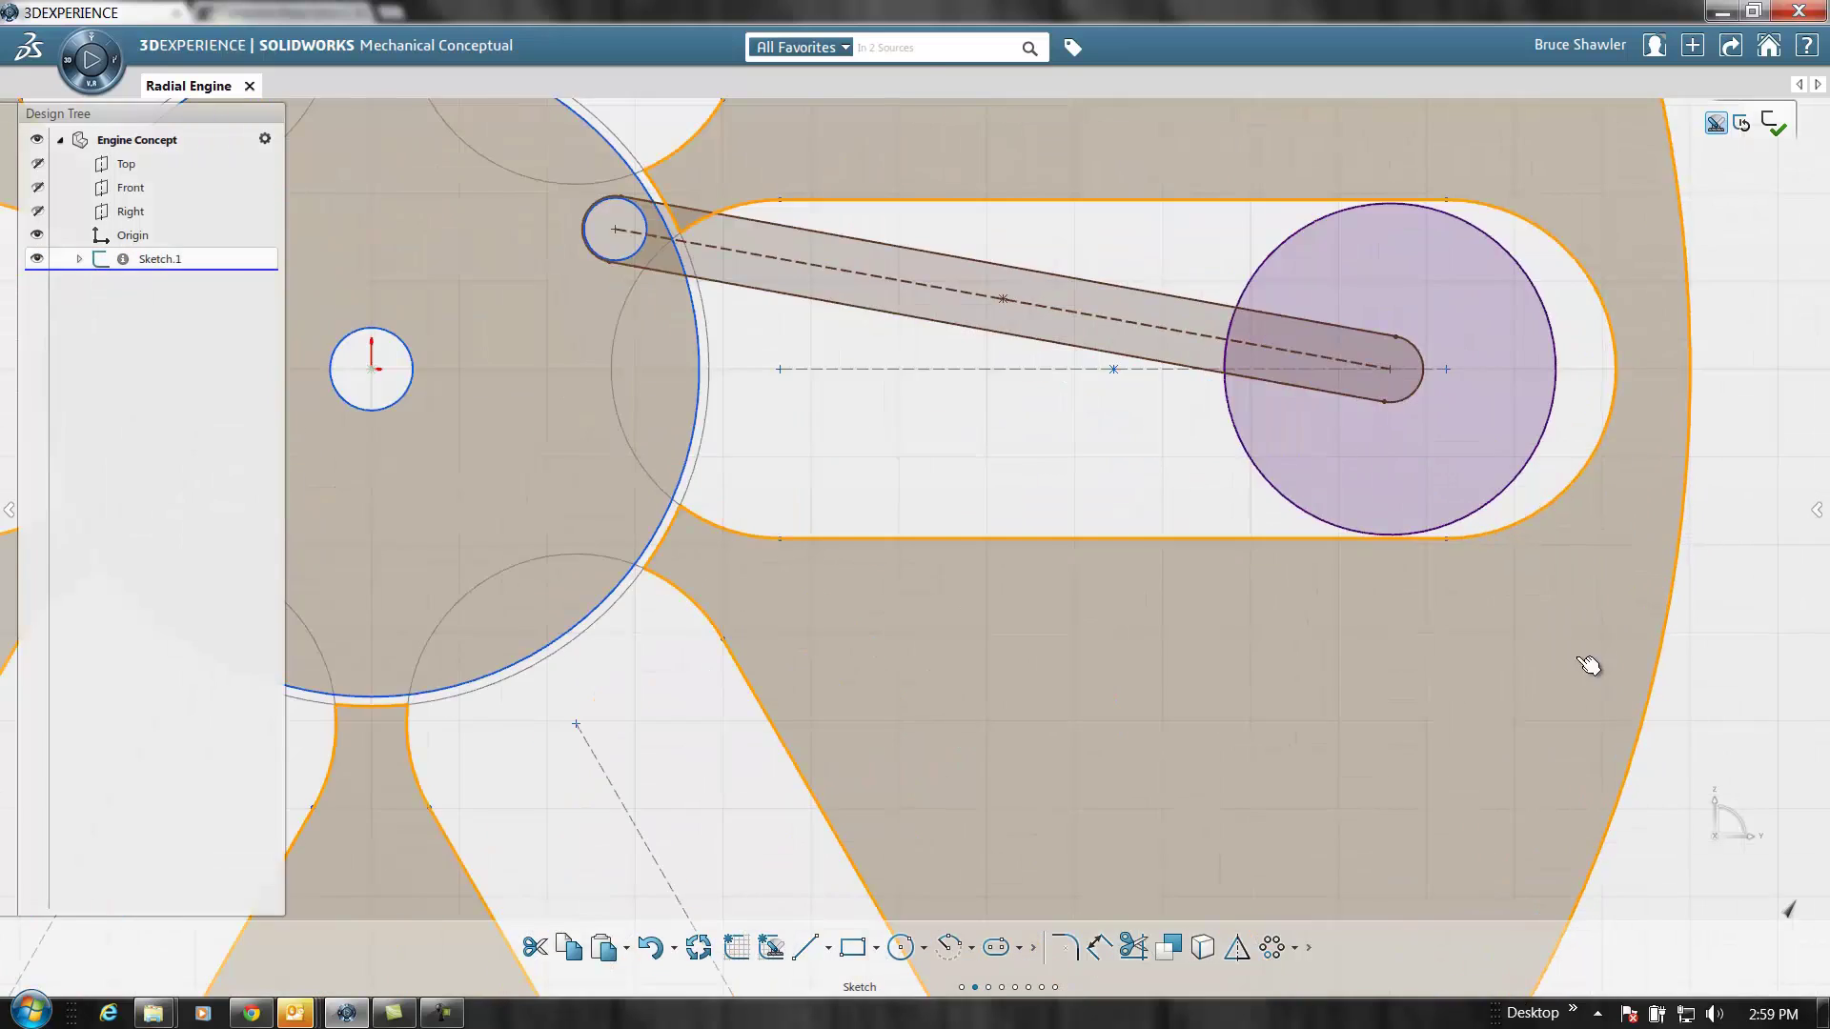
scroll(1588, 661, "up", 3)
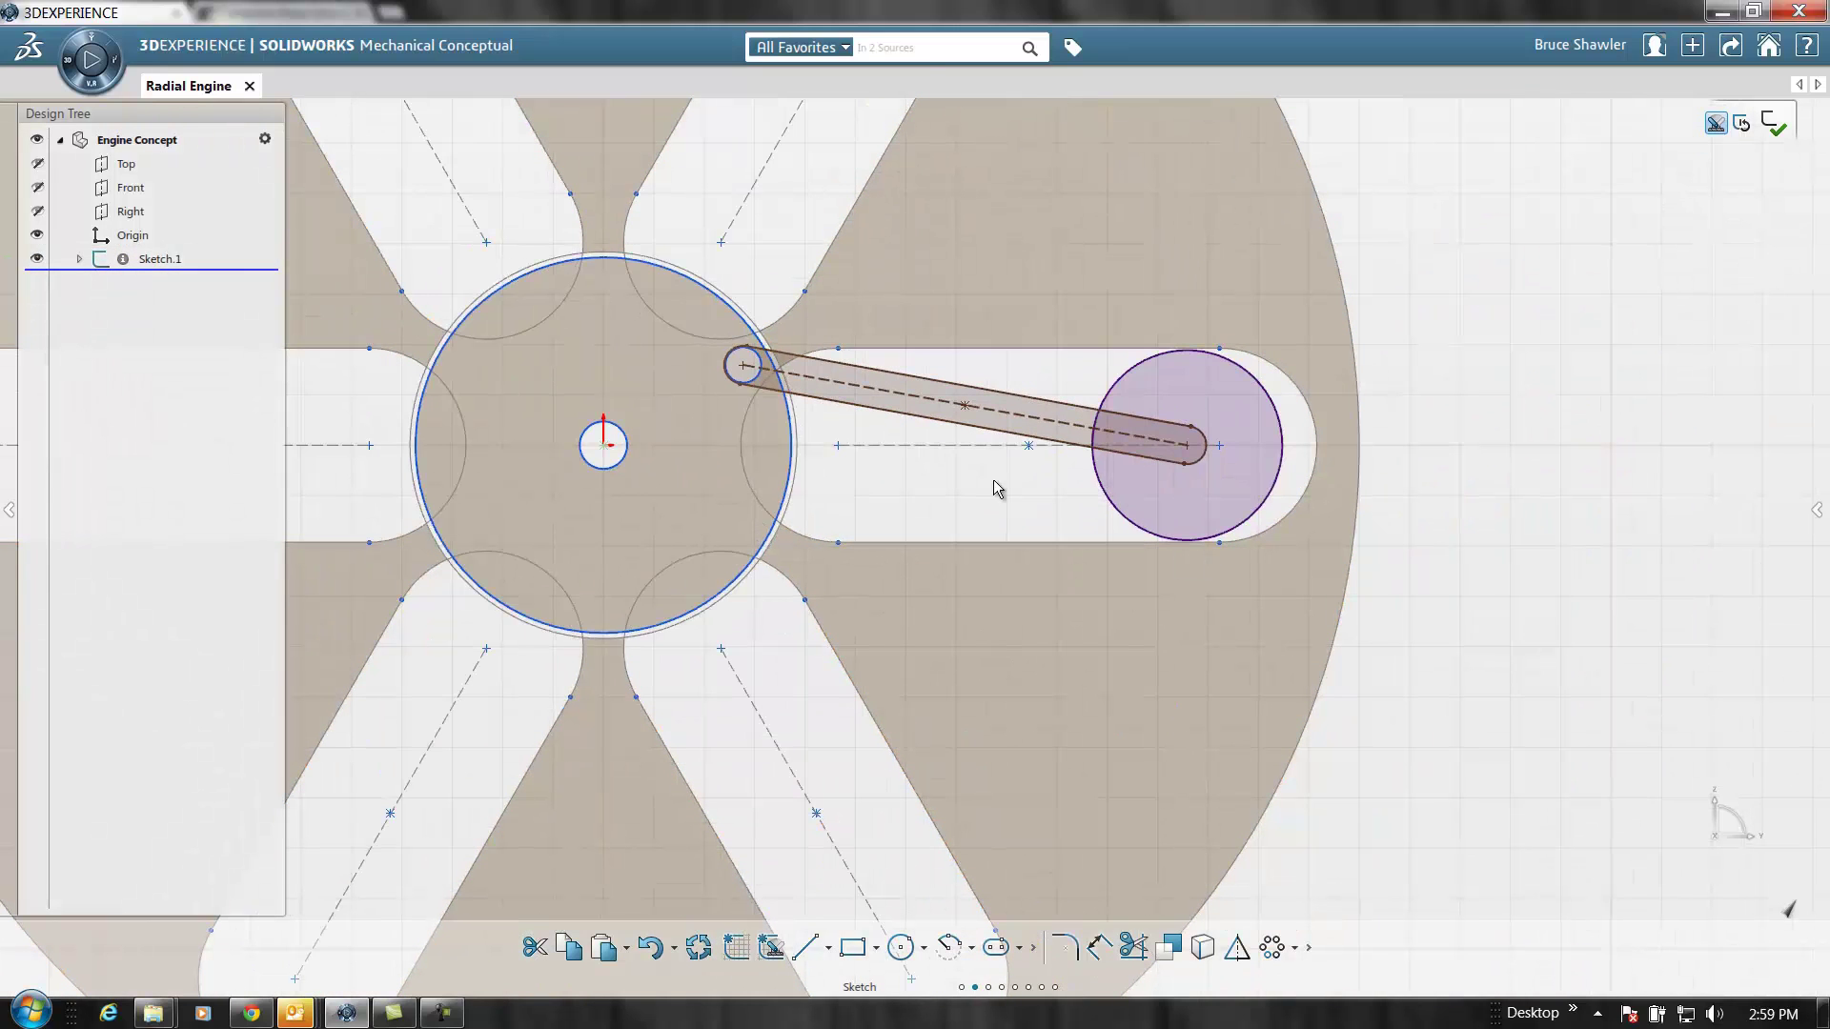
Circular-pattern the piston circle and connecting rod about the off-centre hole's centre with 6 instances over 360 degrees
left_click(1194, 505)
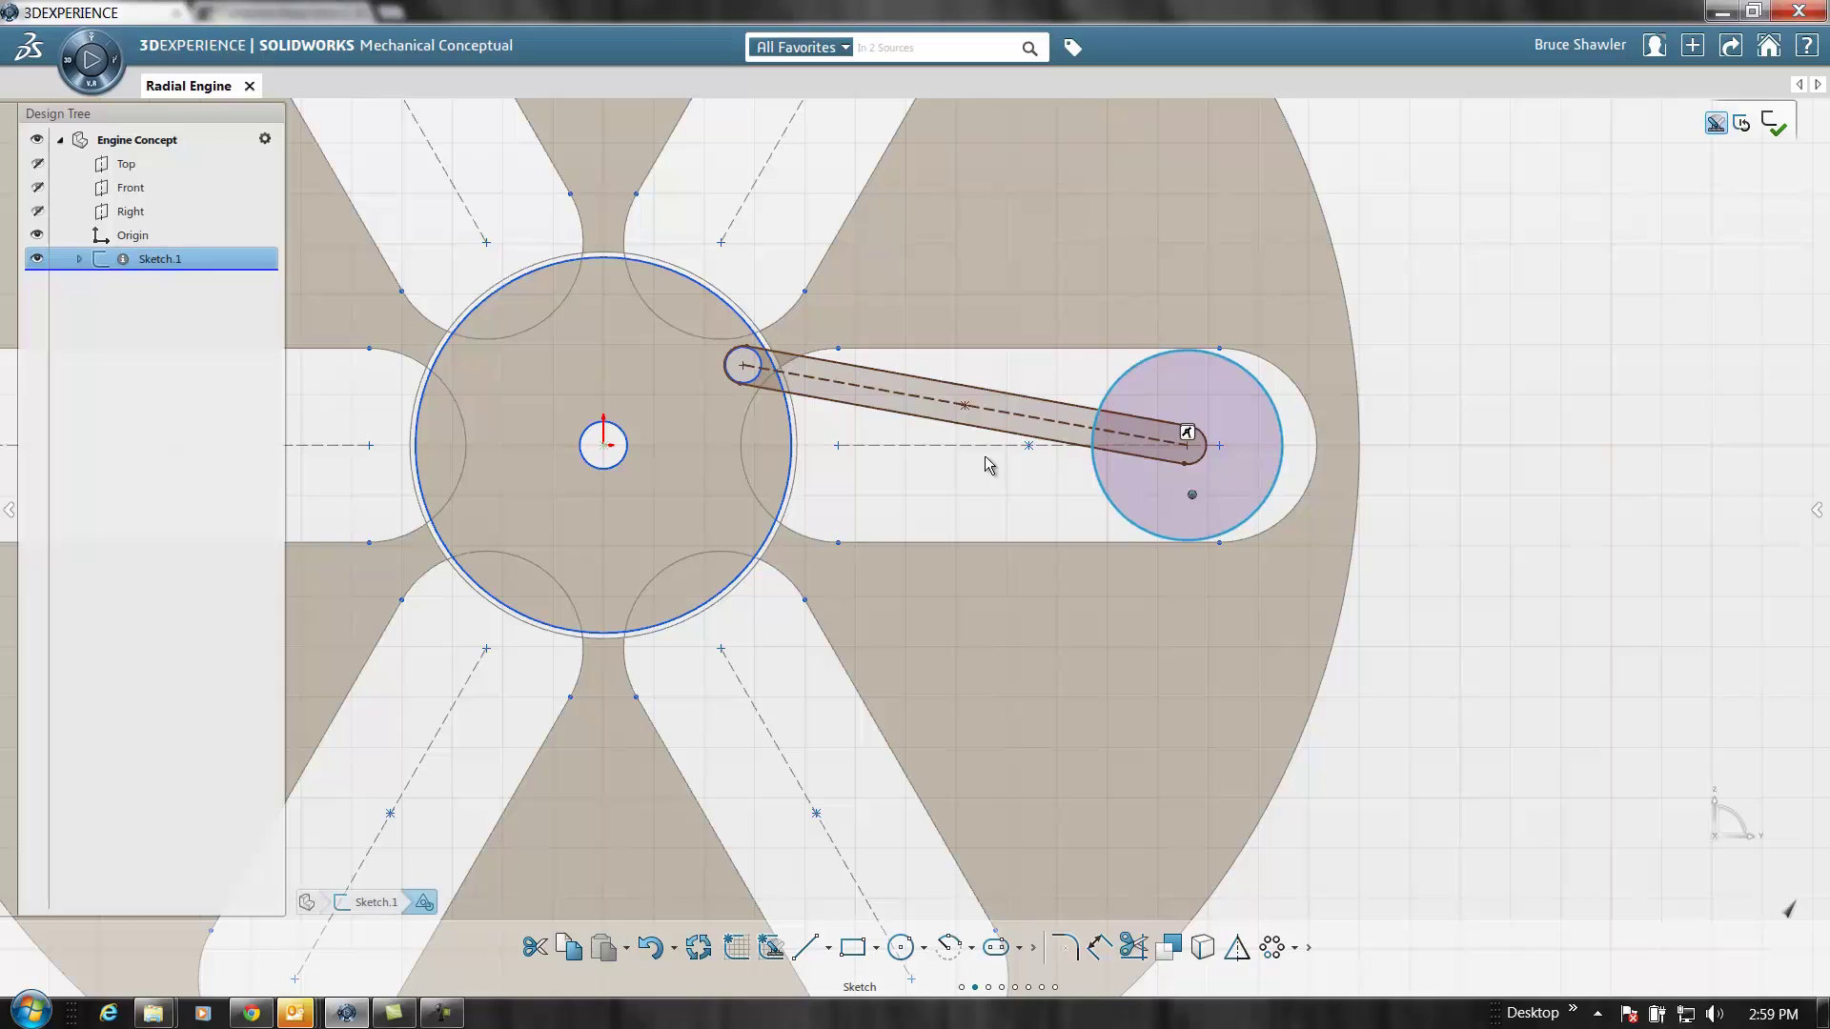
left_click(1031, 429, "ctrl")
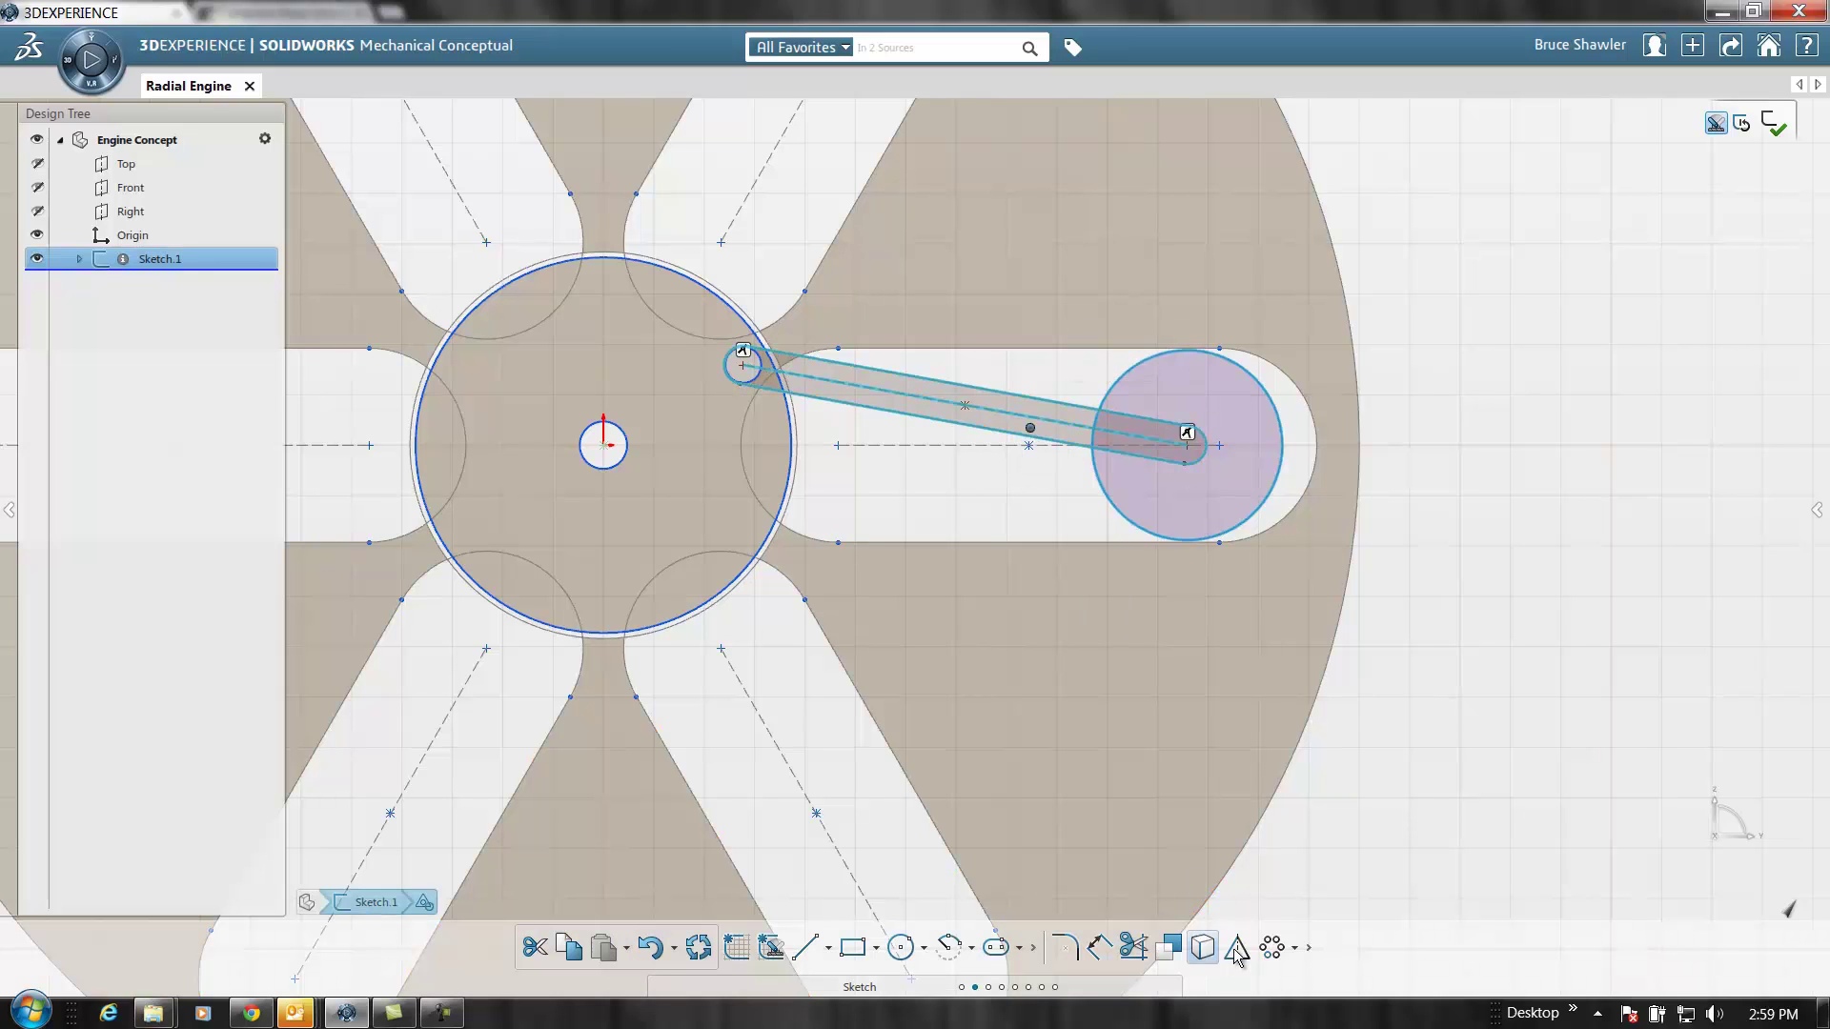
left_click(1273, 948)
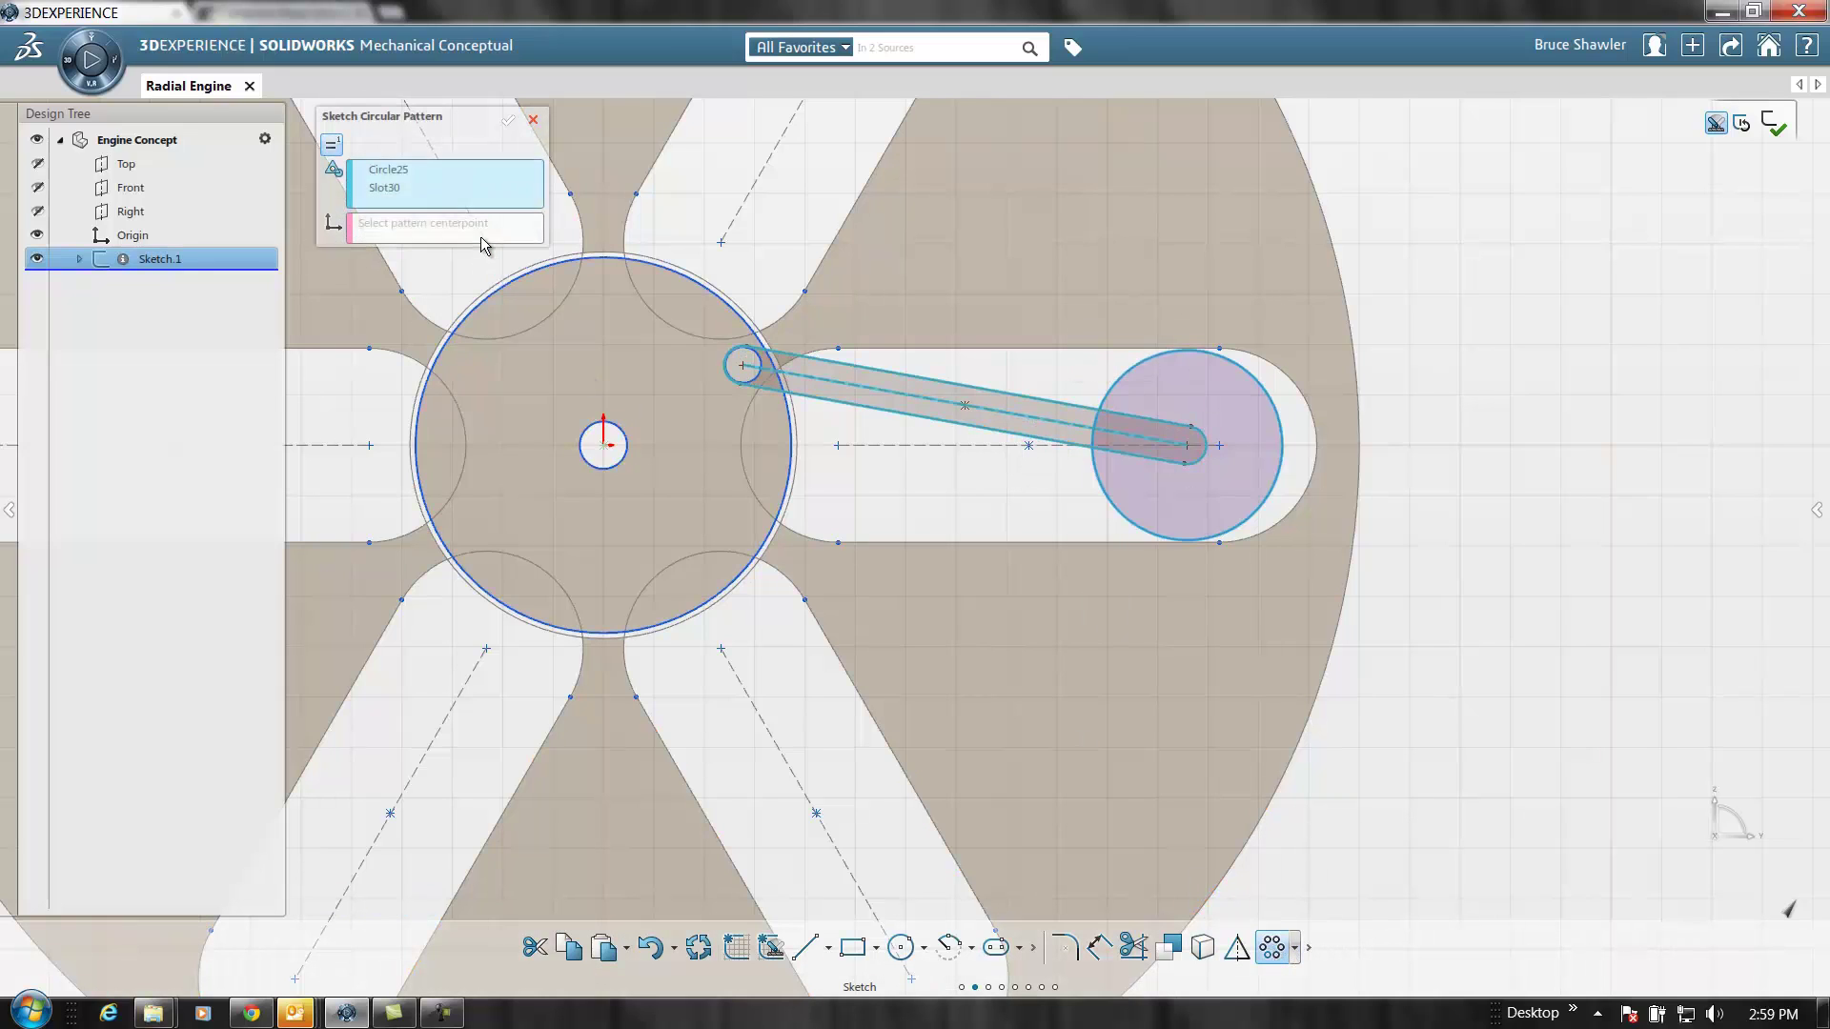
left_click(743, 367)
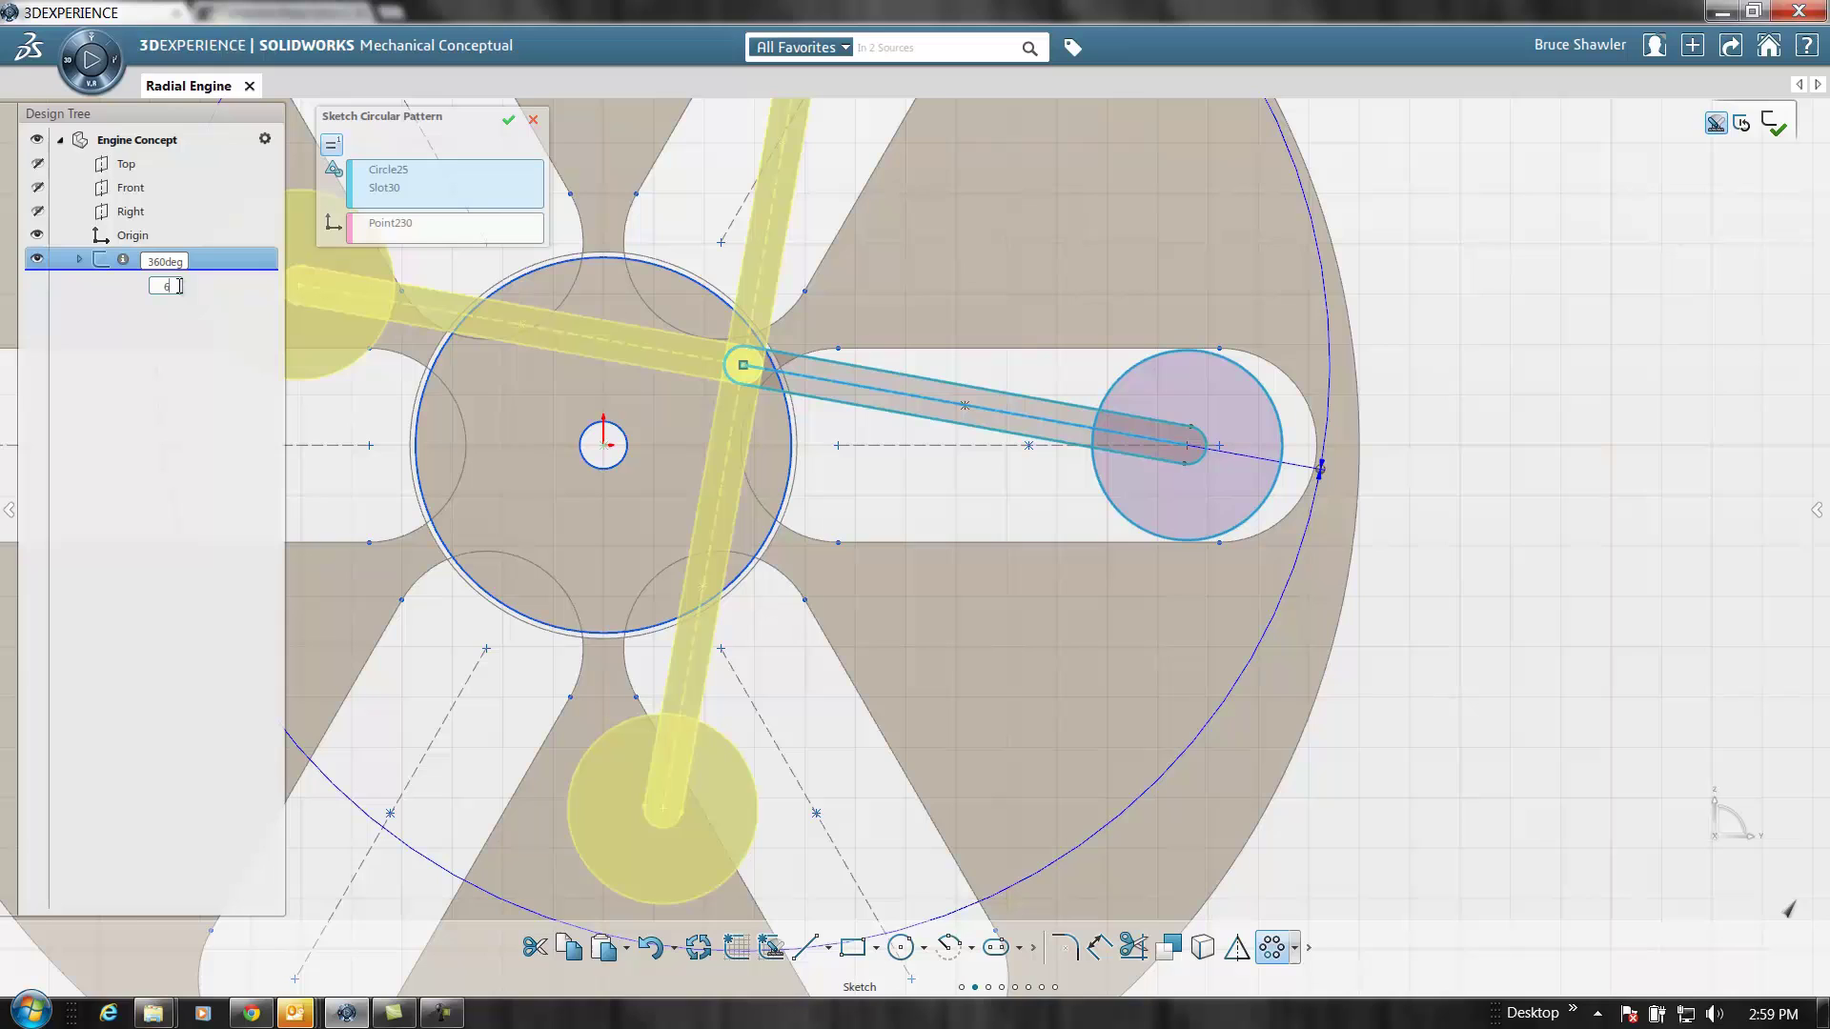
type("6")
key("Return")
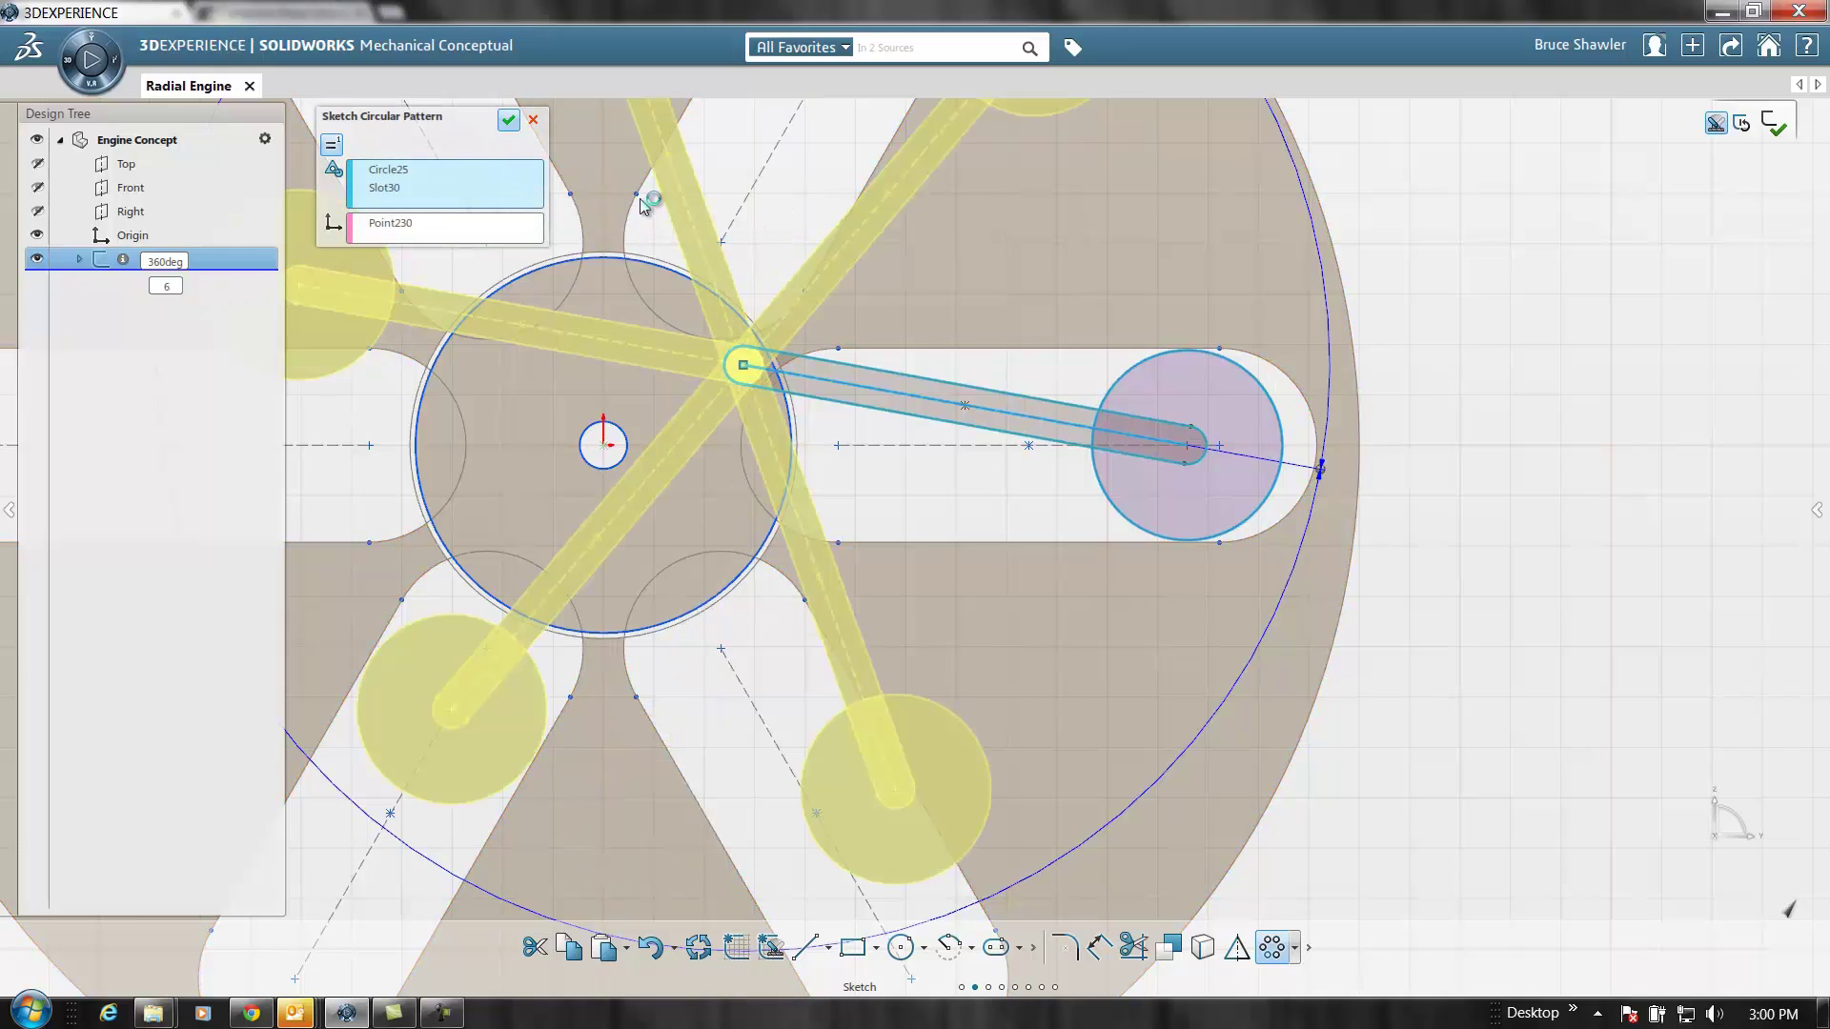
Delete the circular pattern relation linking the copied pistons and connecting rods while keeping their geometry
scroll(628, 372, "down", 3)
scroll(642, 380, "up", 7)
scroll(868, 453, "down", 1)
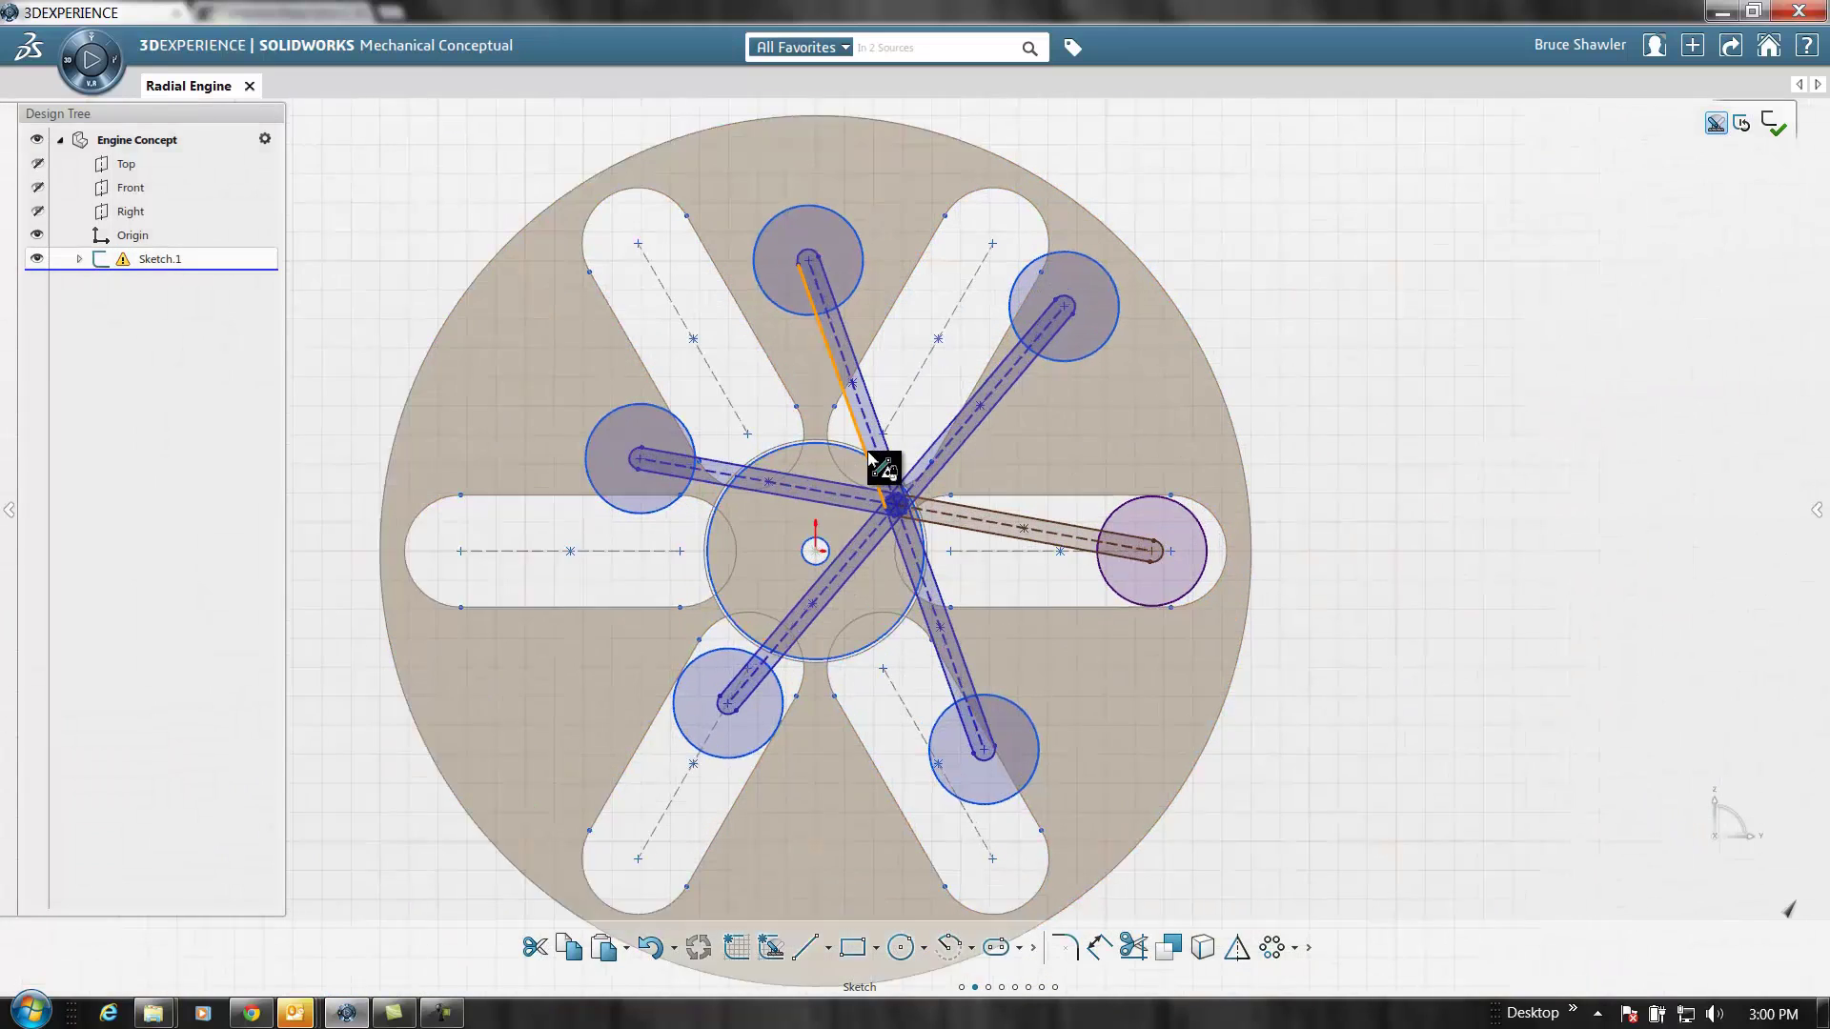
scroll(870, 458, "up", 2)
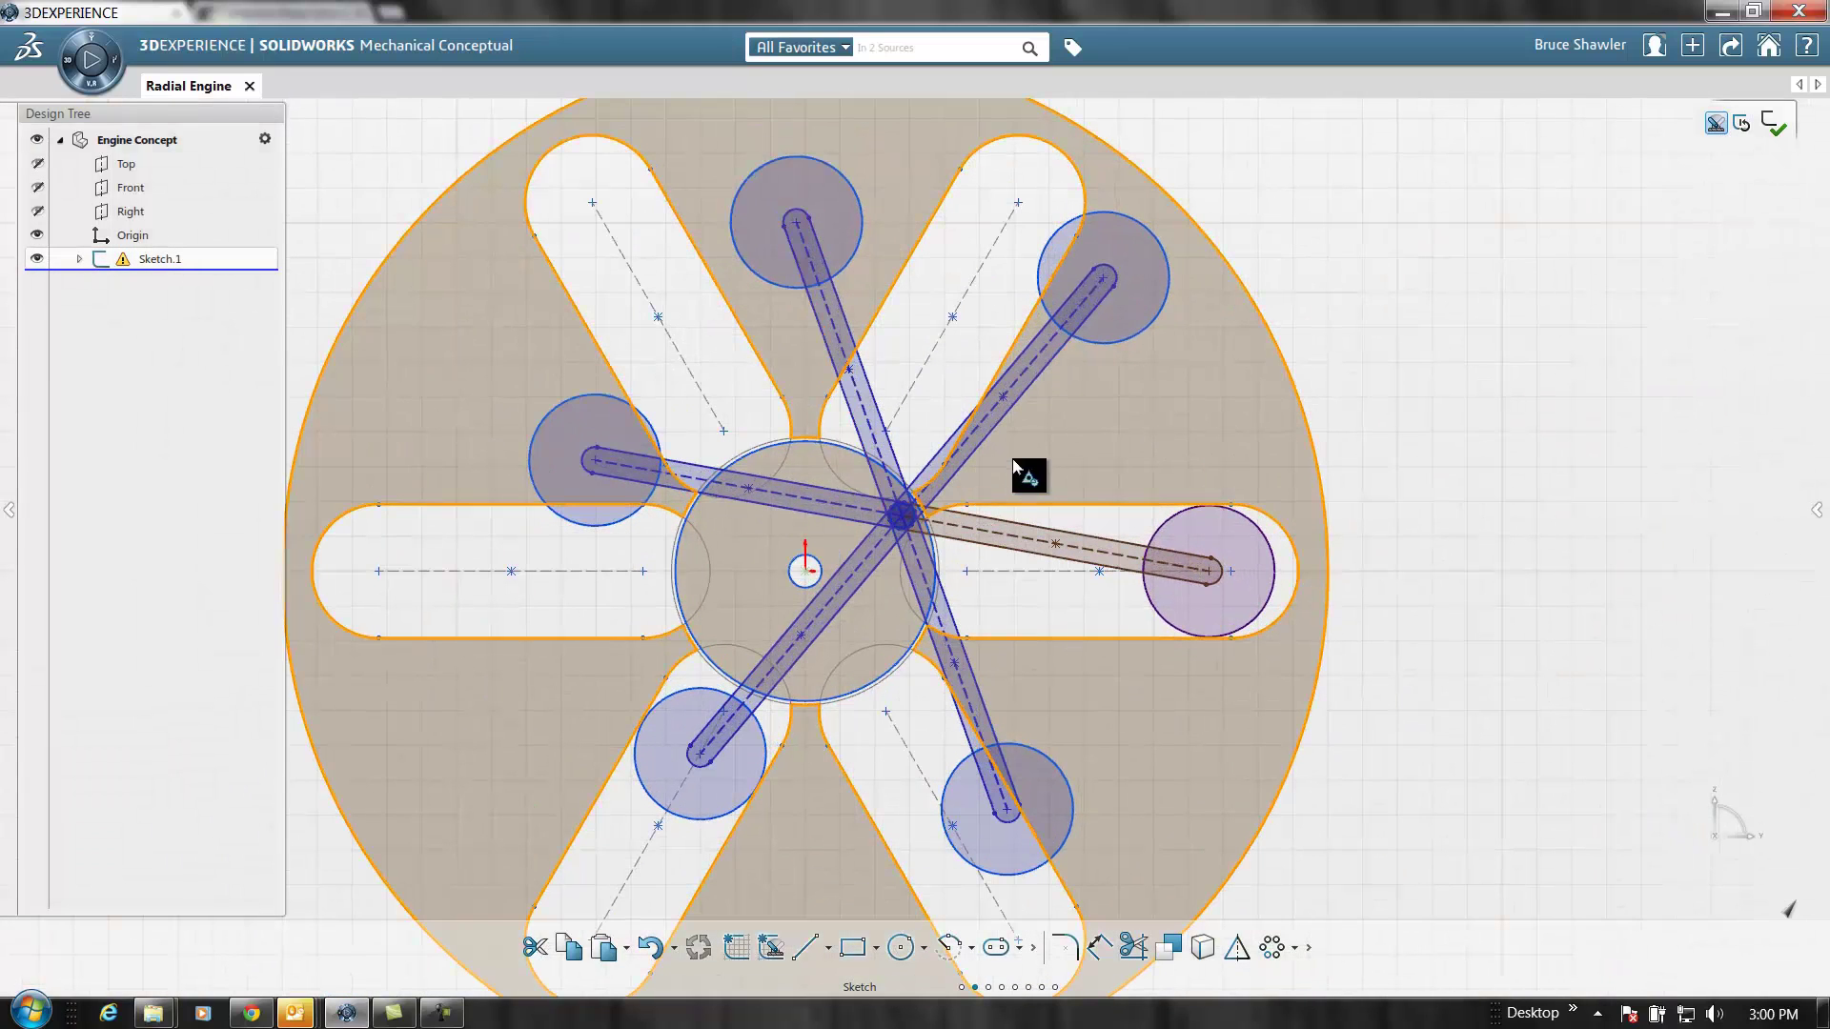
left_click(1029, 391)
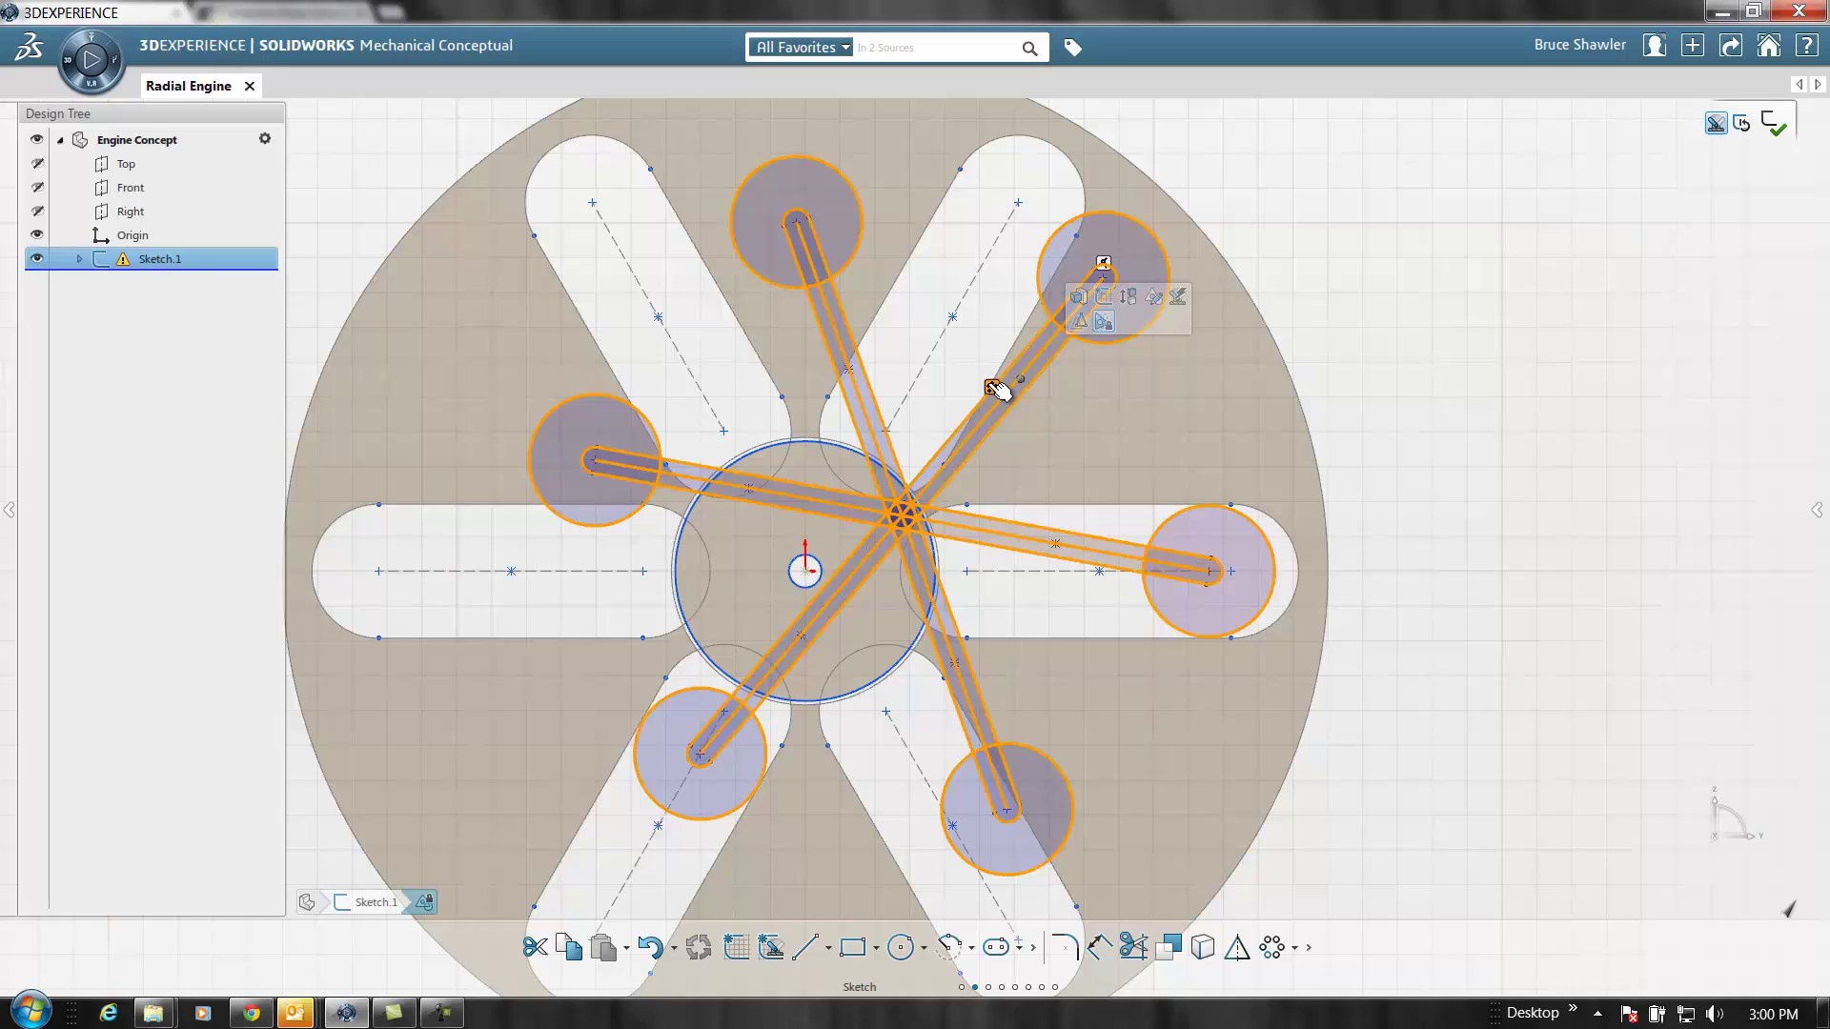
left_click(992, 387)
key("Delete")
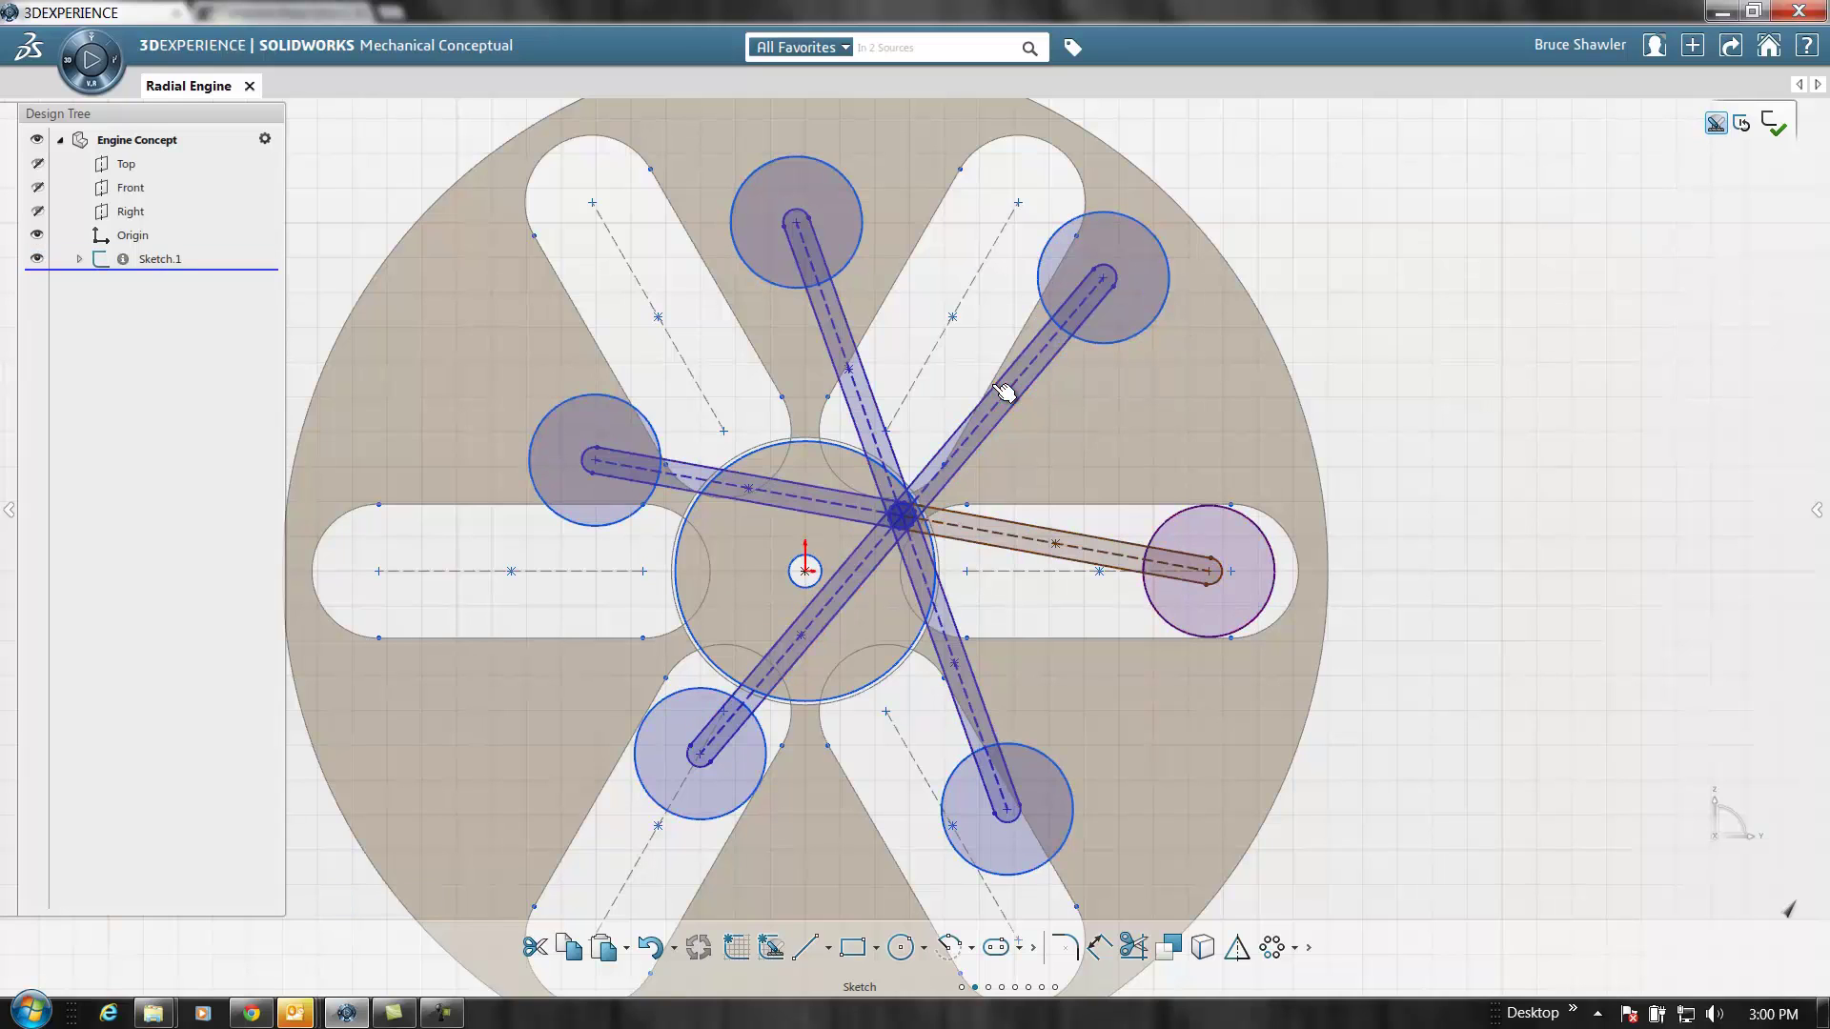
Pull the five copied connecting rods and pistons away from the shared crank hole, each towards its own slot
scroll(977, 409, "down", 2)
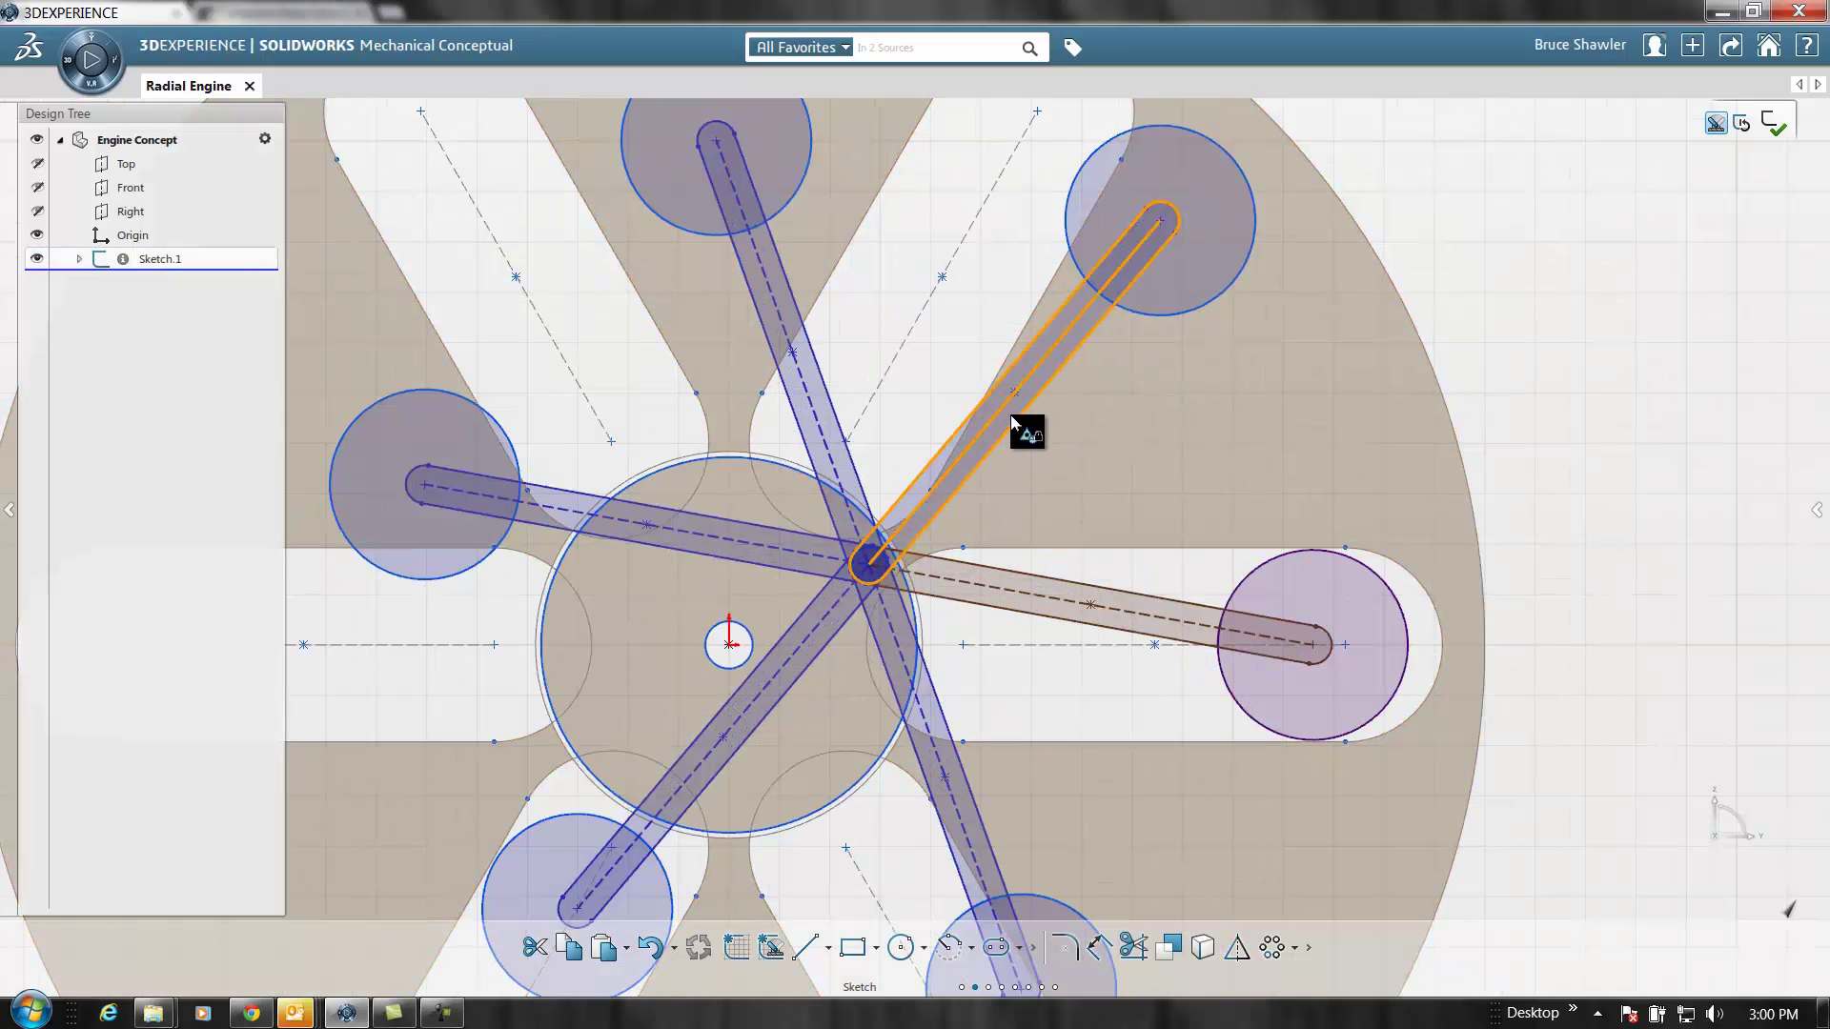
mouse_move(1012, 419)
left_mouse_down()
mouse_move(981, 368)
mouse_move(797, 282)
mouse_move(561, 245)
mouse_move(613, 294)
left_mouse_up()
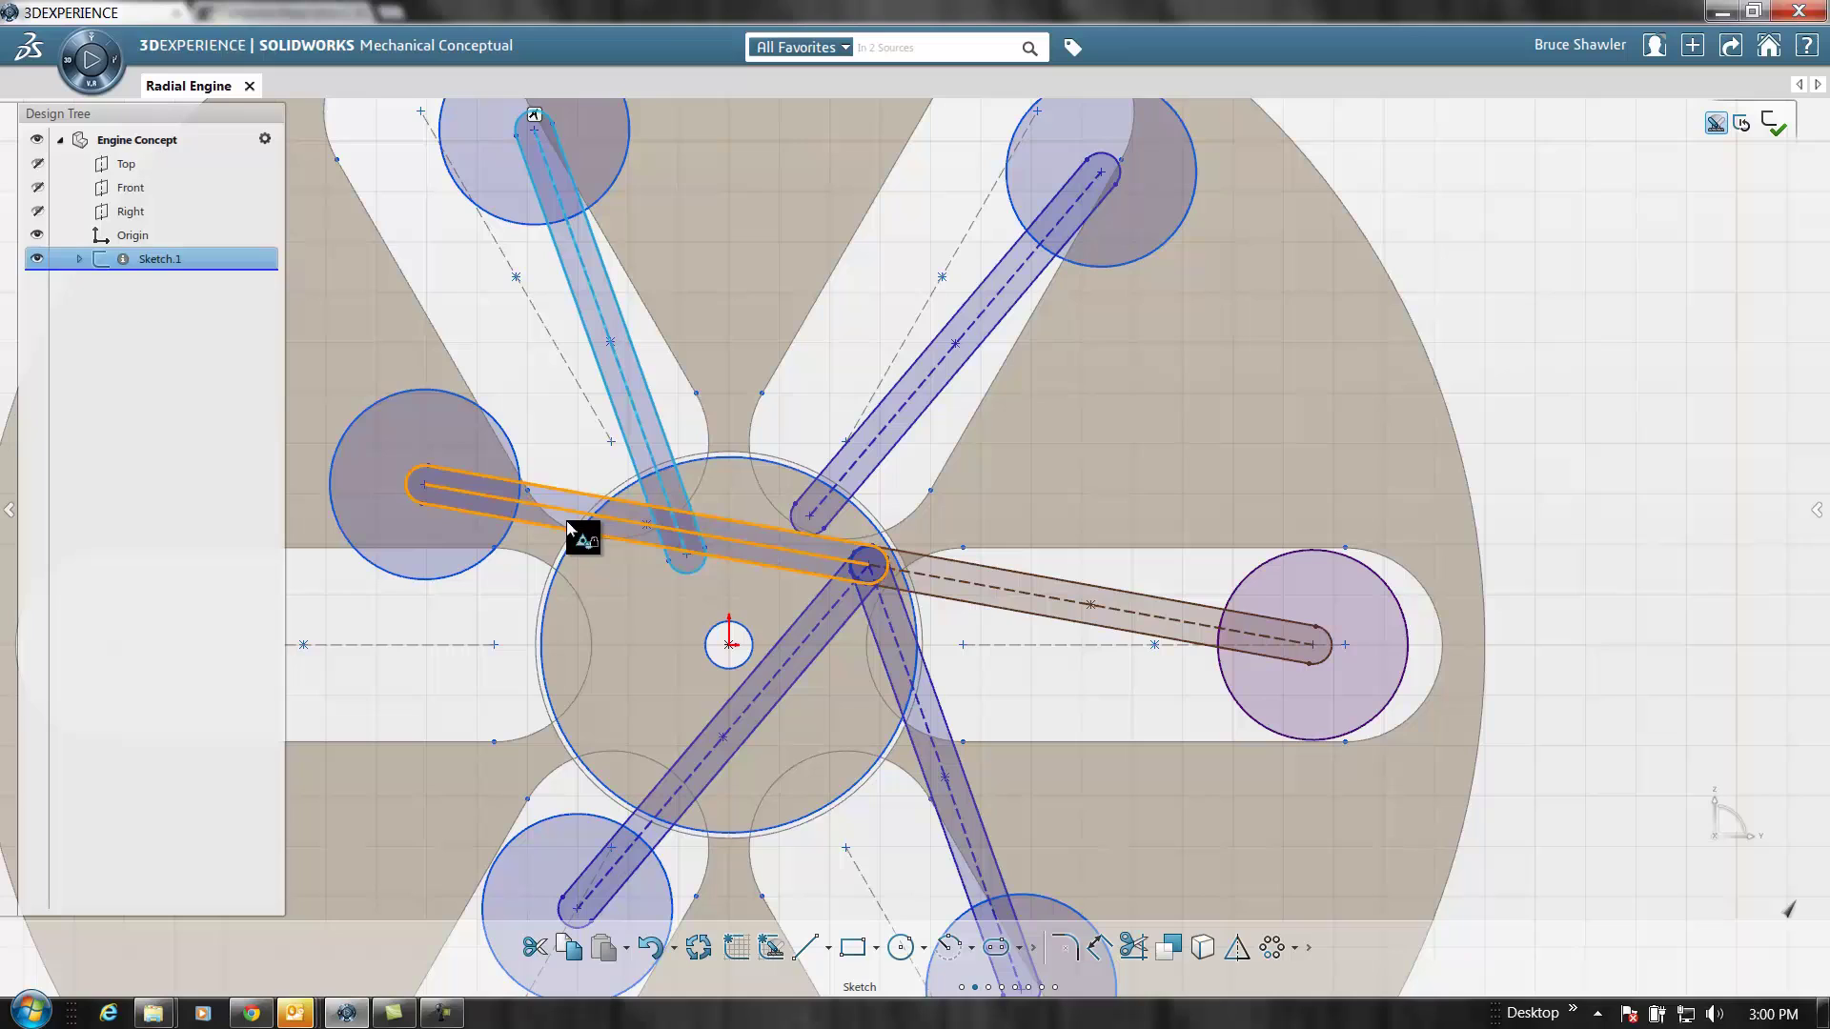
mouse_move(569, 527)
left_mouse_down()
mouse_move(499, 614)
mouse_move(437, 606)
mouse_move(428, 641)
left_mouse_up()
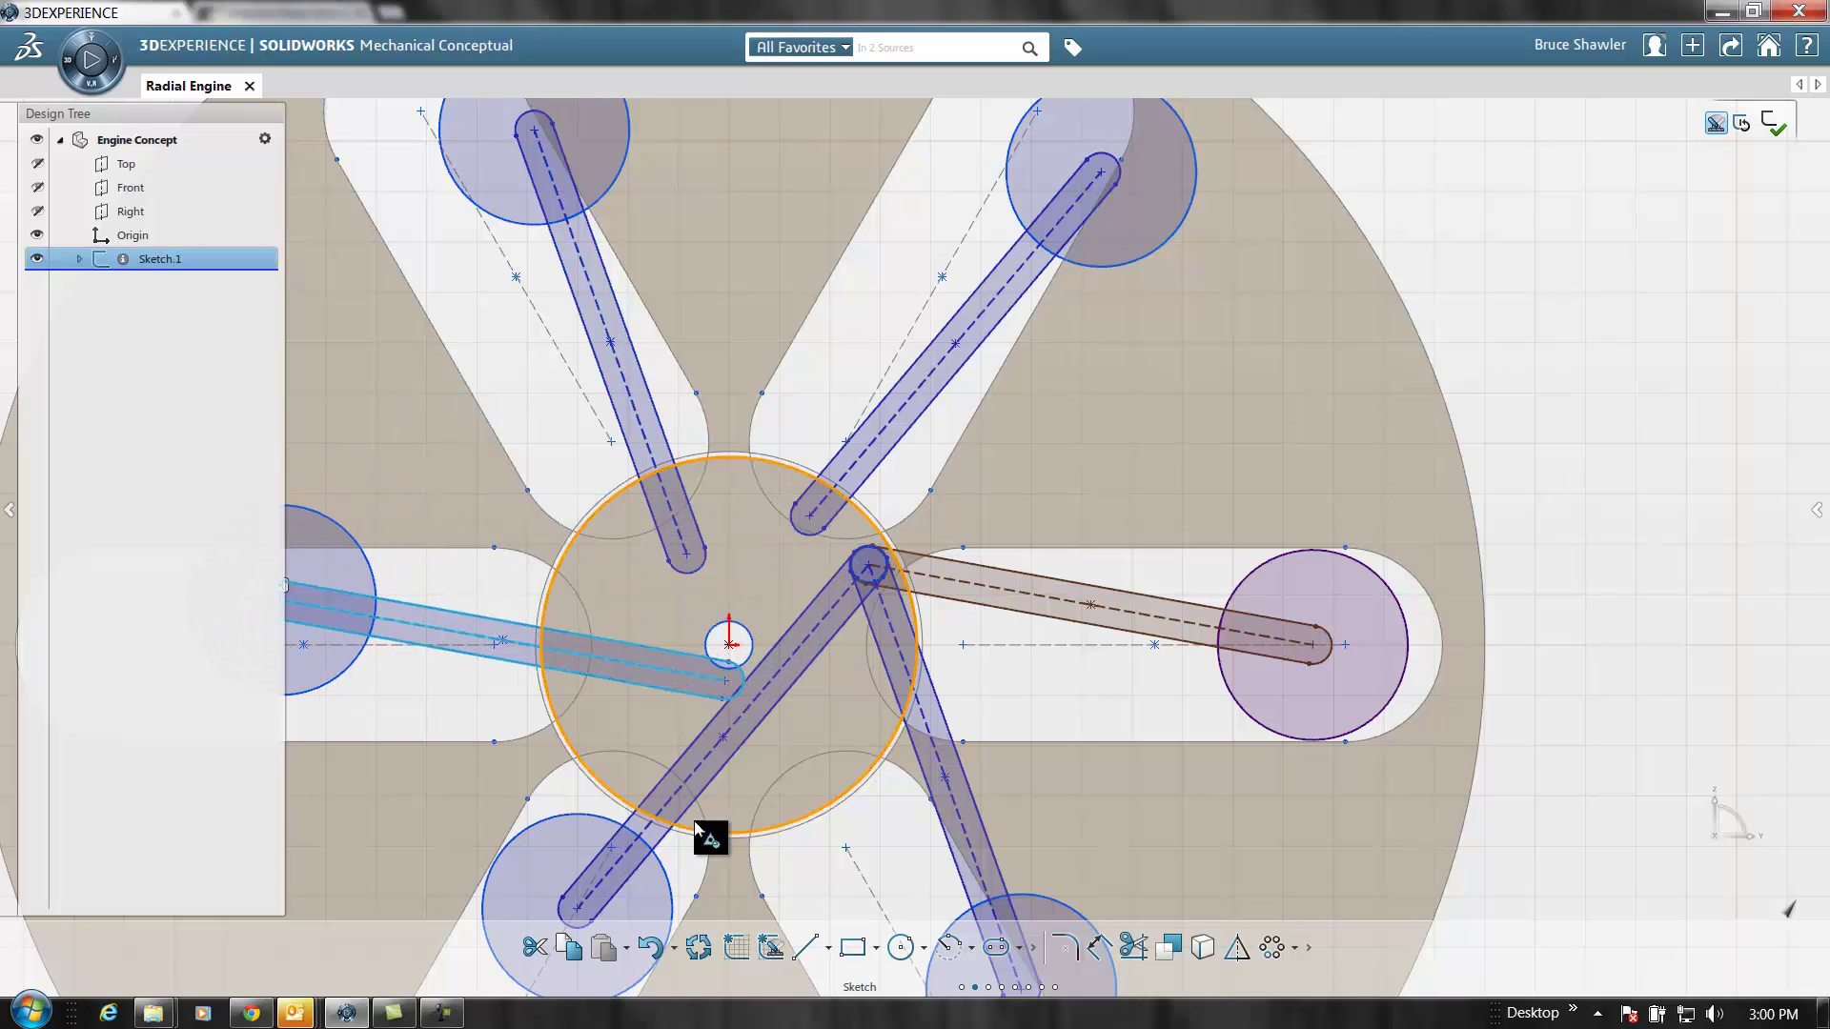
left_click_drag(719, 767, 560, 994)
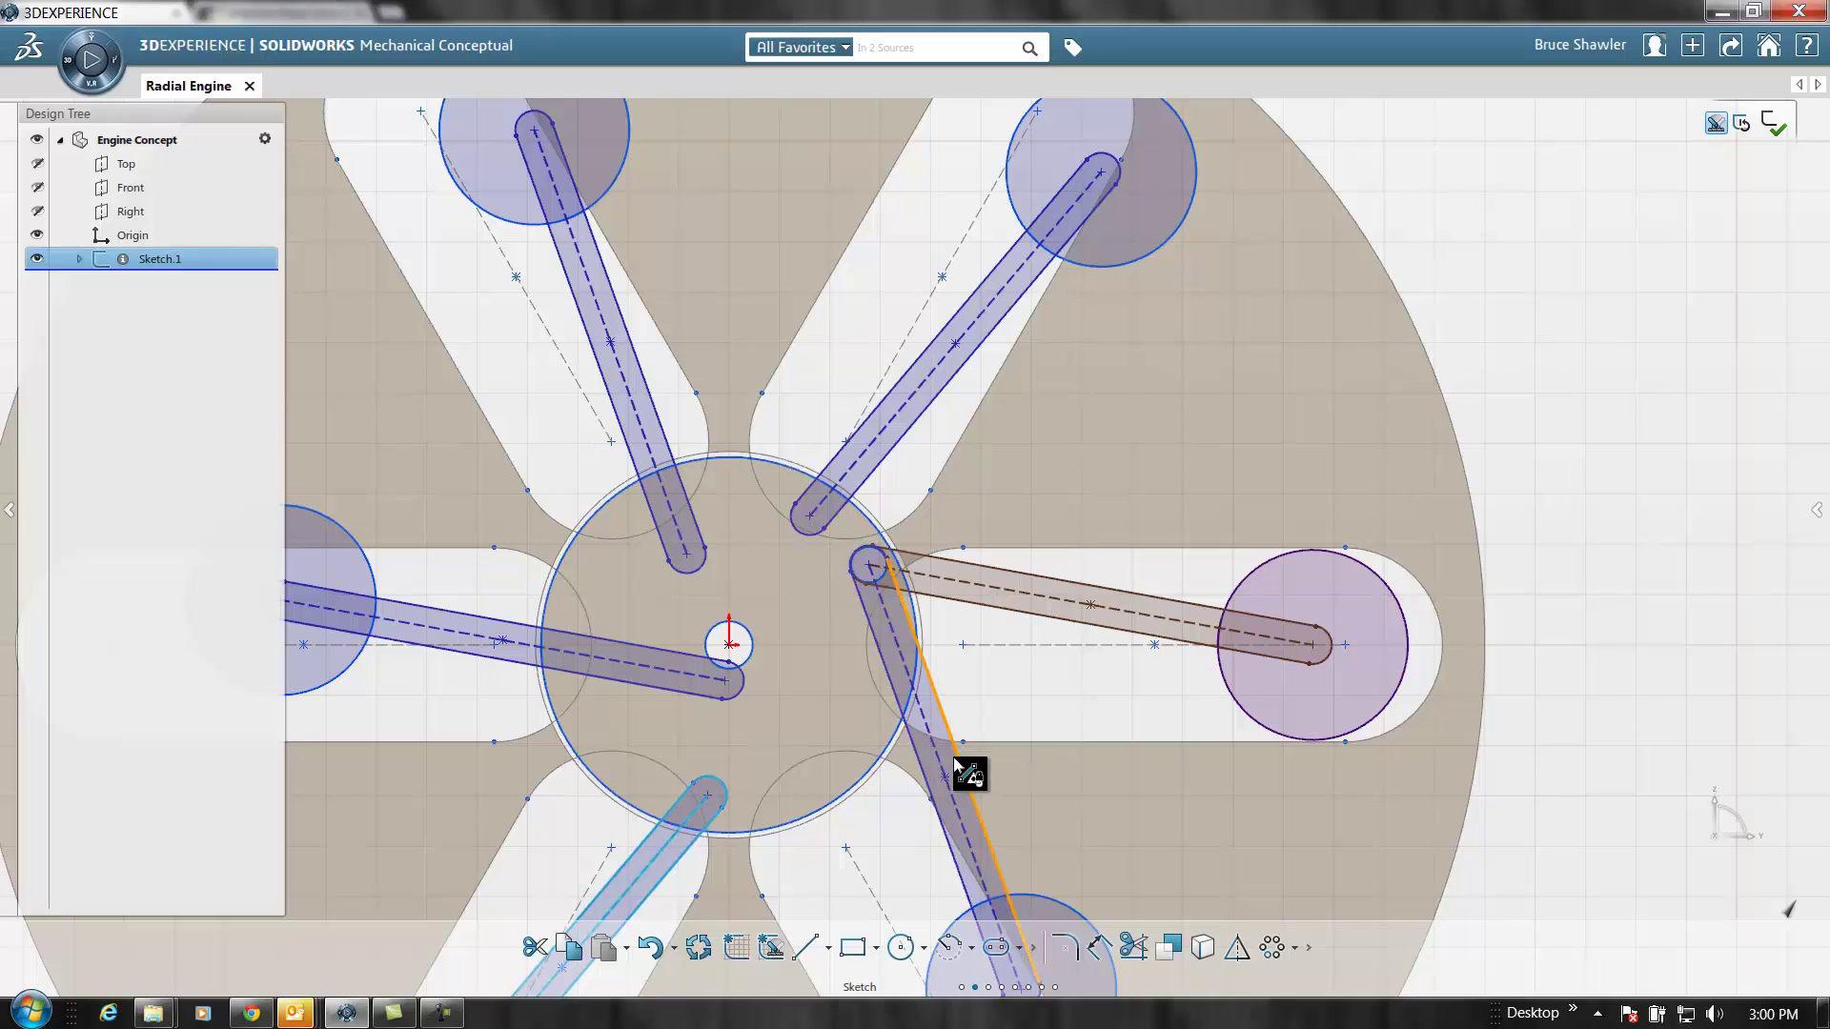
left_click_drag(948, 767, 880, 874)
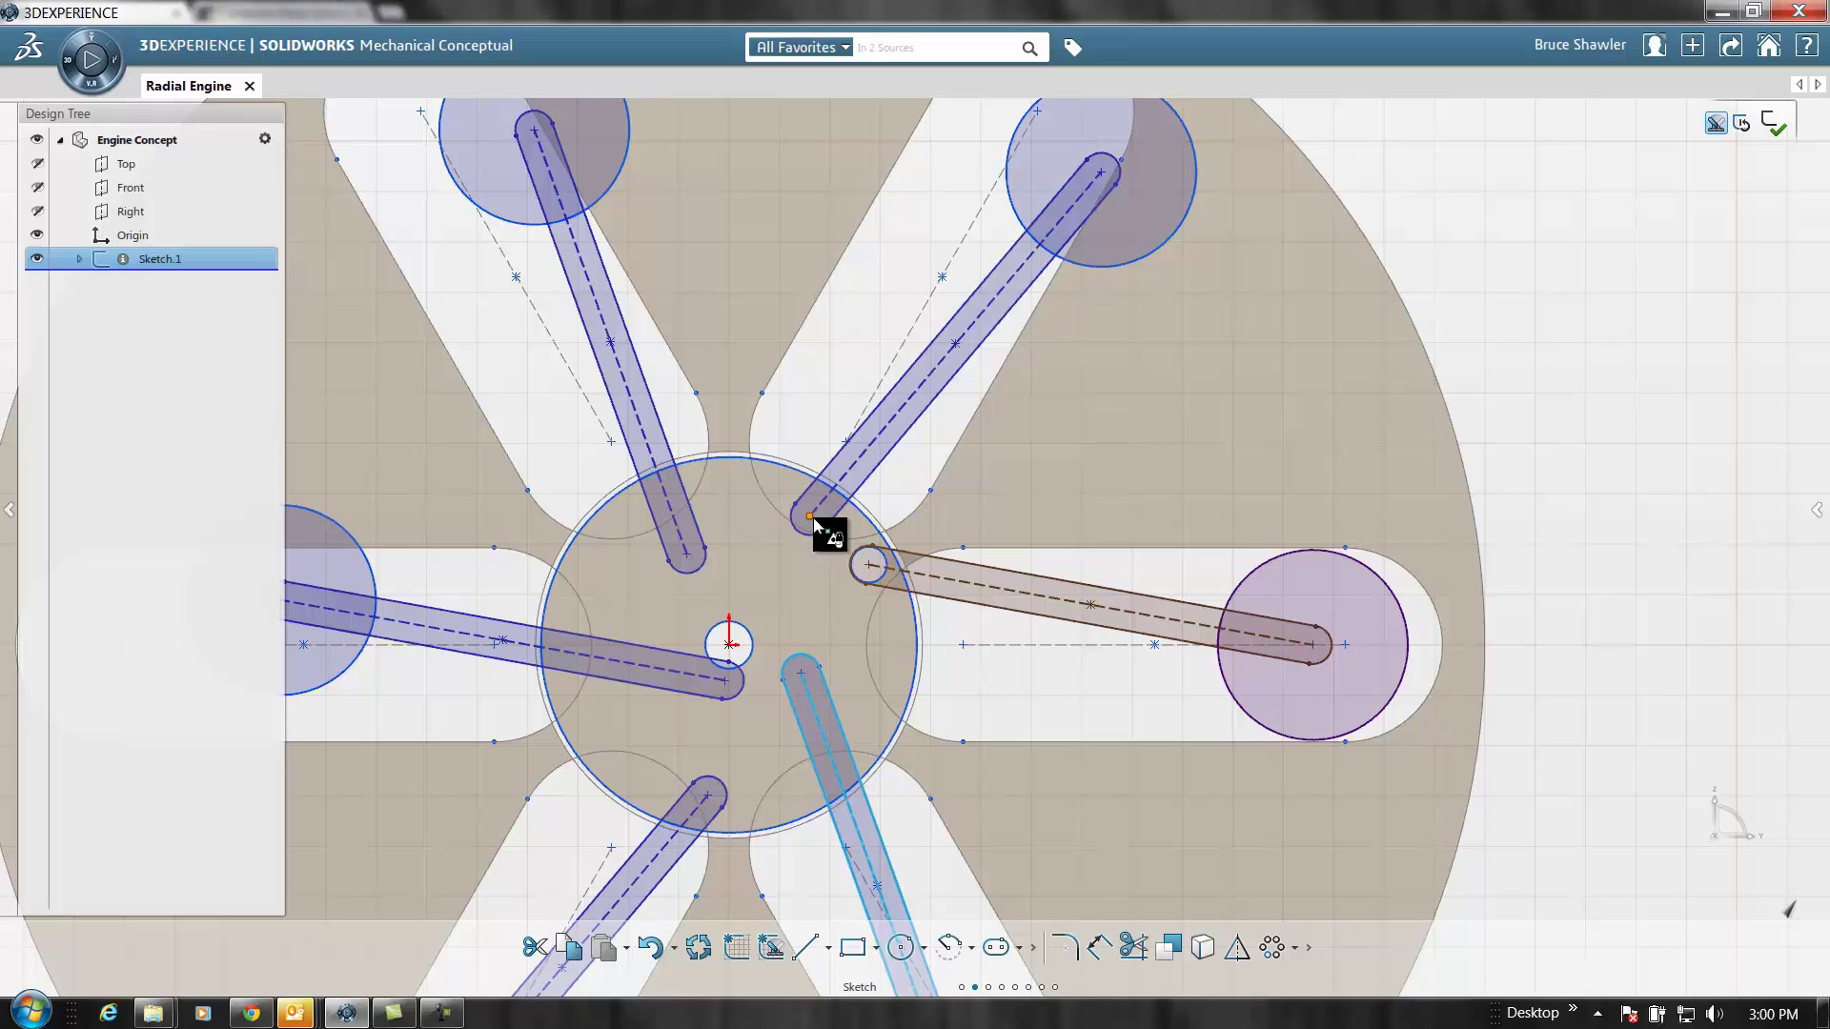
Attach the upper-right rod to the off-centre hole's centre and its piston to the slot's centreline, and swing the crank to test it
left_click_drag(814, 520, 869, 571)
left_click_drag(1160, 221, 1022, 164)
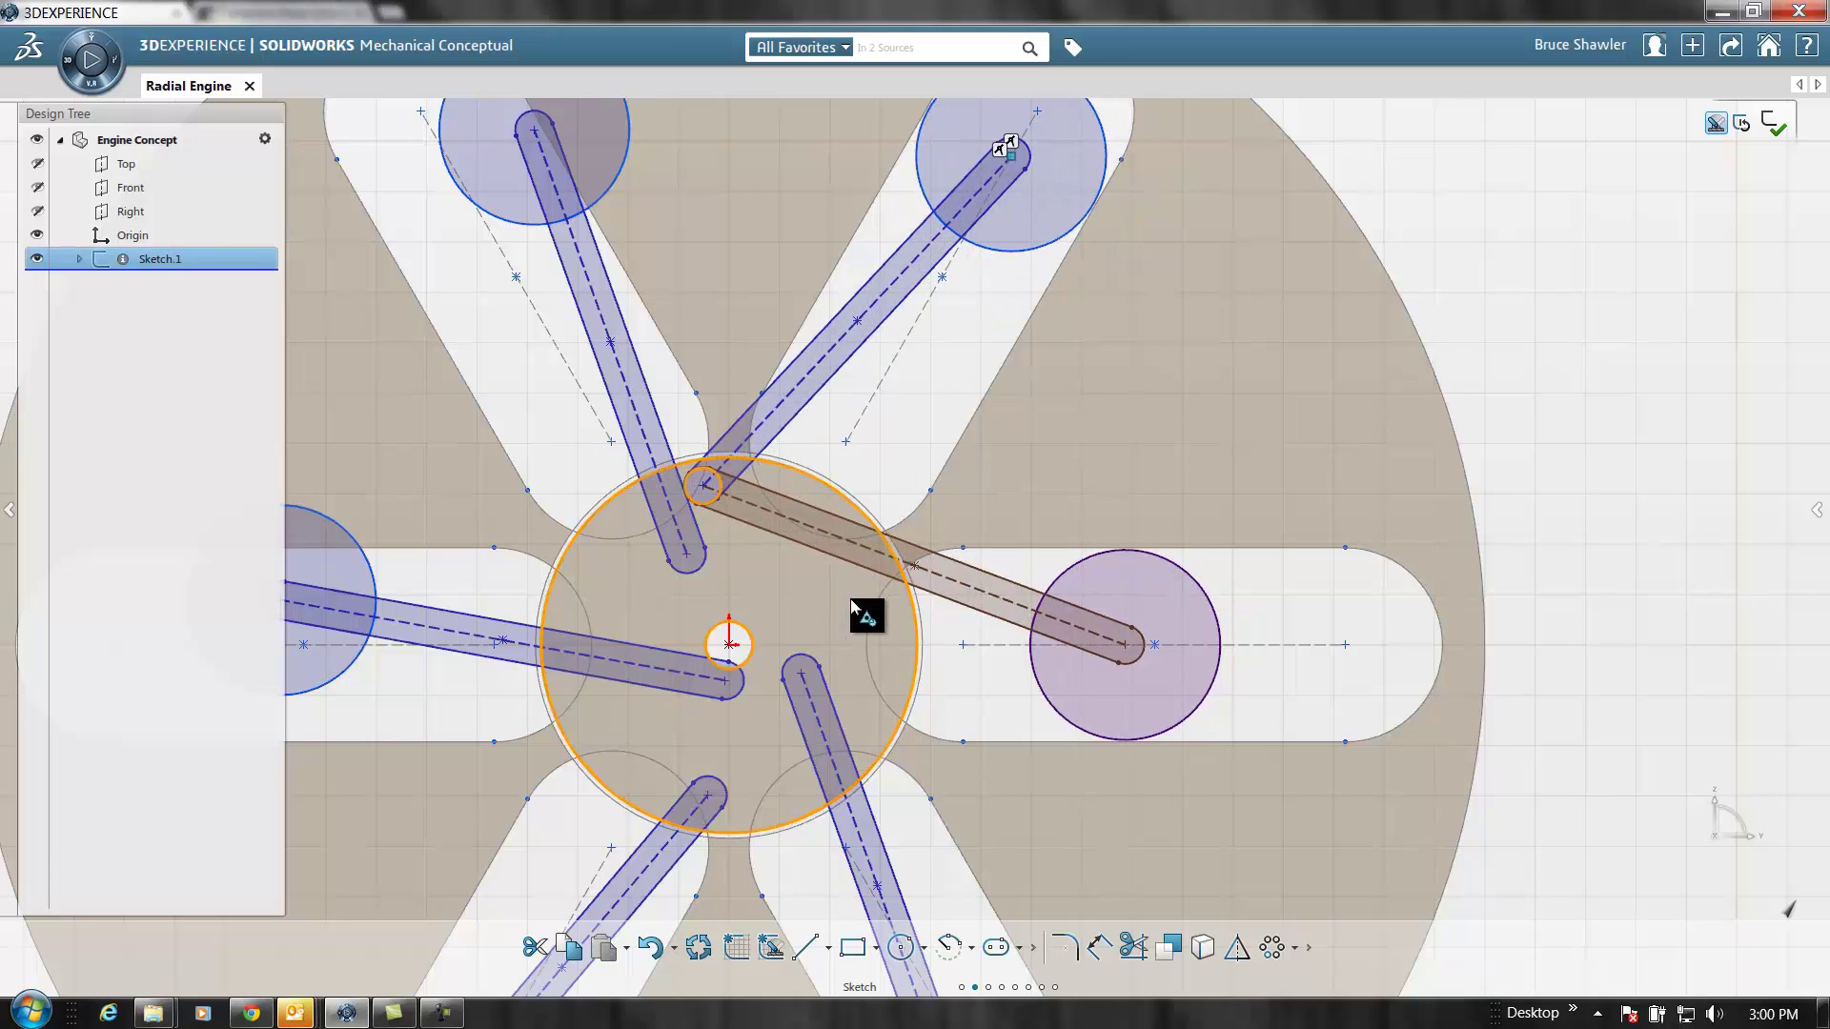
mouse_move(856, 608)
left_mouse_down()
mouse_move(824, 721)
mouse_move(666, 779)
mouse_move(756, 523)
mouse_move(932, 608)
mouse_move(825, 742)
mouse_move(873, 630)
left_mouse_up()
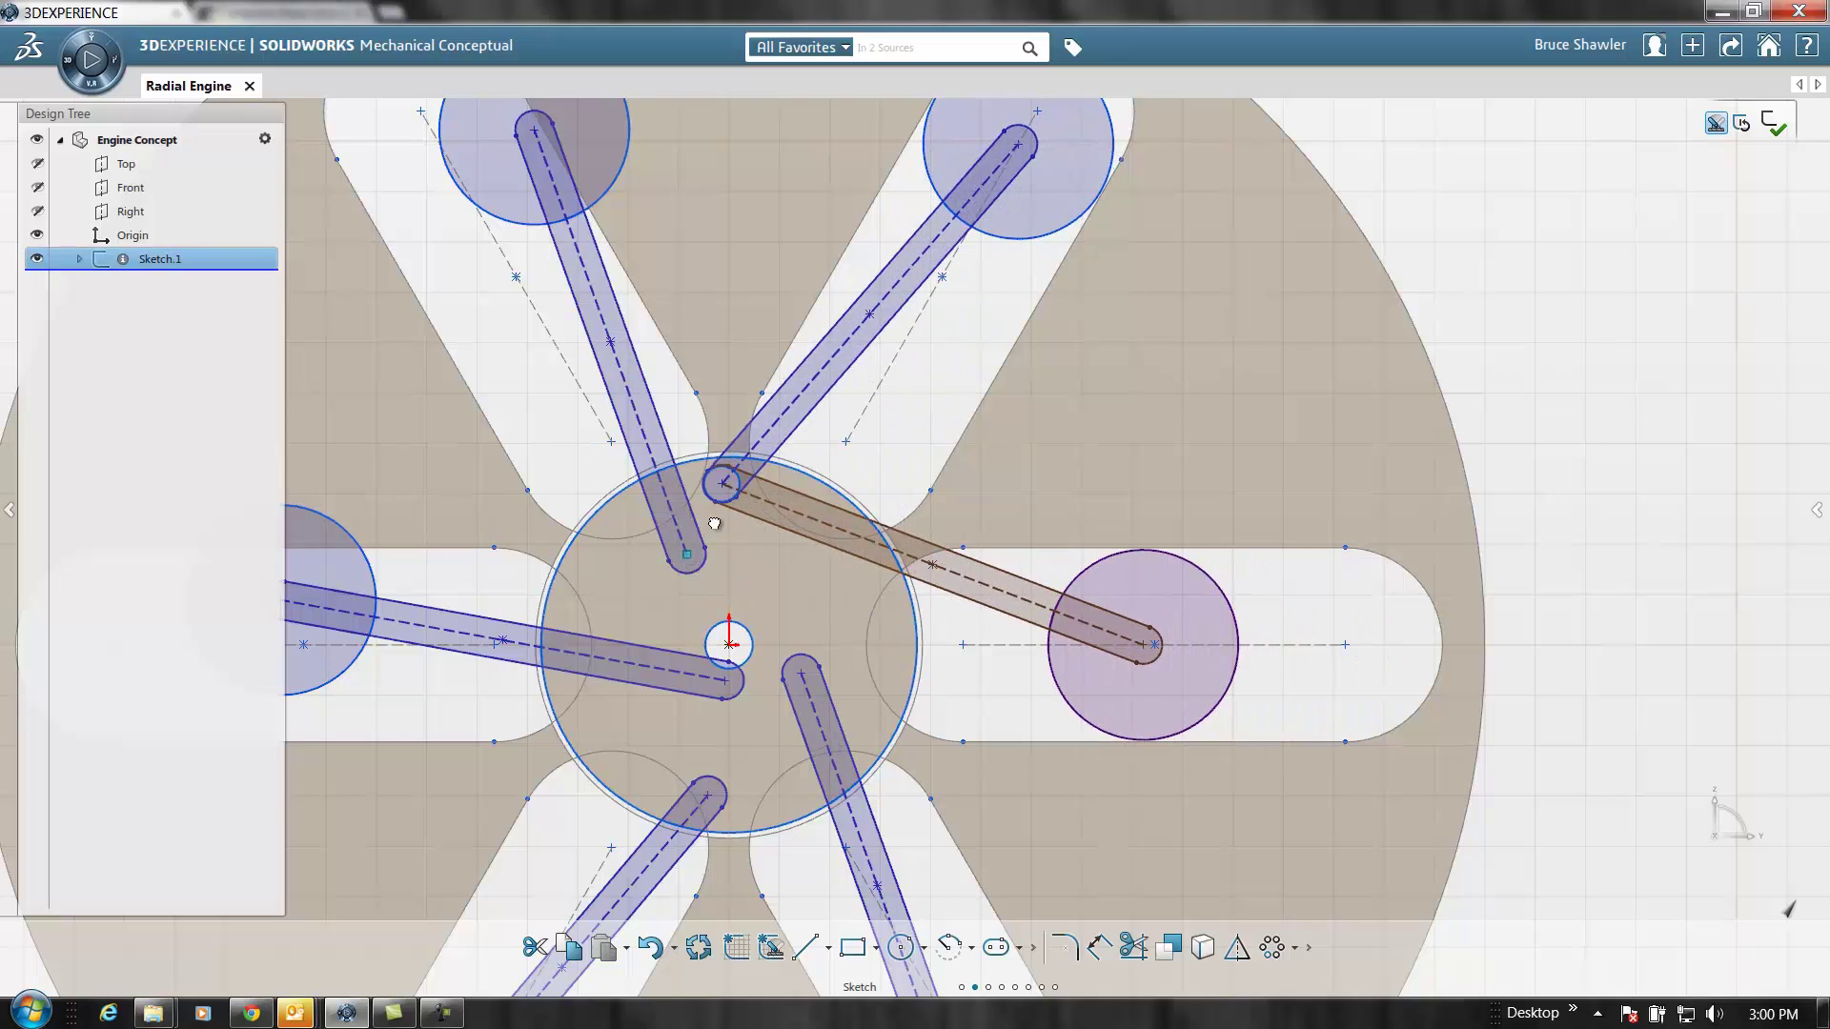
Attach the upper-left connecting rod to the off-centre crank hole's centre and its piston to the slot's centreline
mouse_move(688, 556)
left_mouse_down()
mouse_move(746, 507)
mouse_move(722, 485)
left_mouse_up()
scroll(673, 307, "down", 4)
scroll(673, 307, "up", 6)
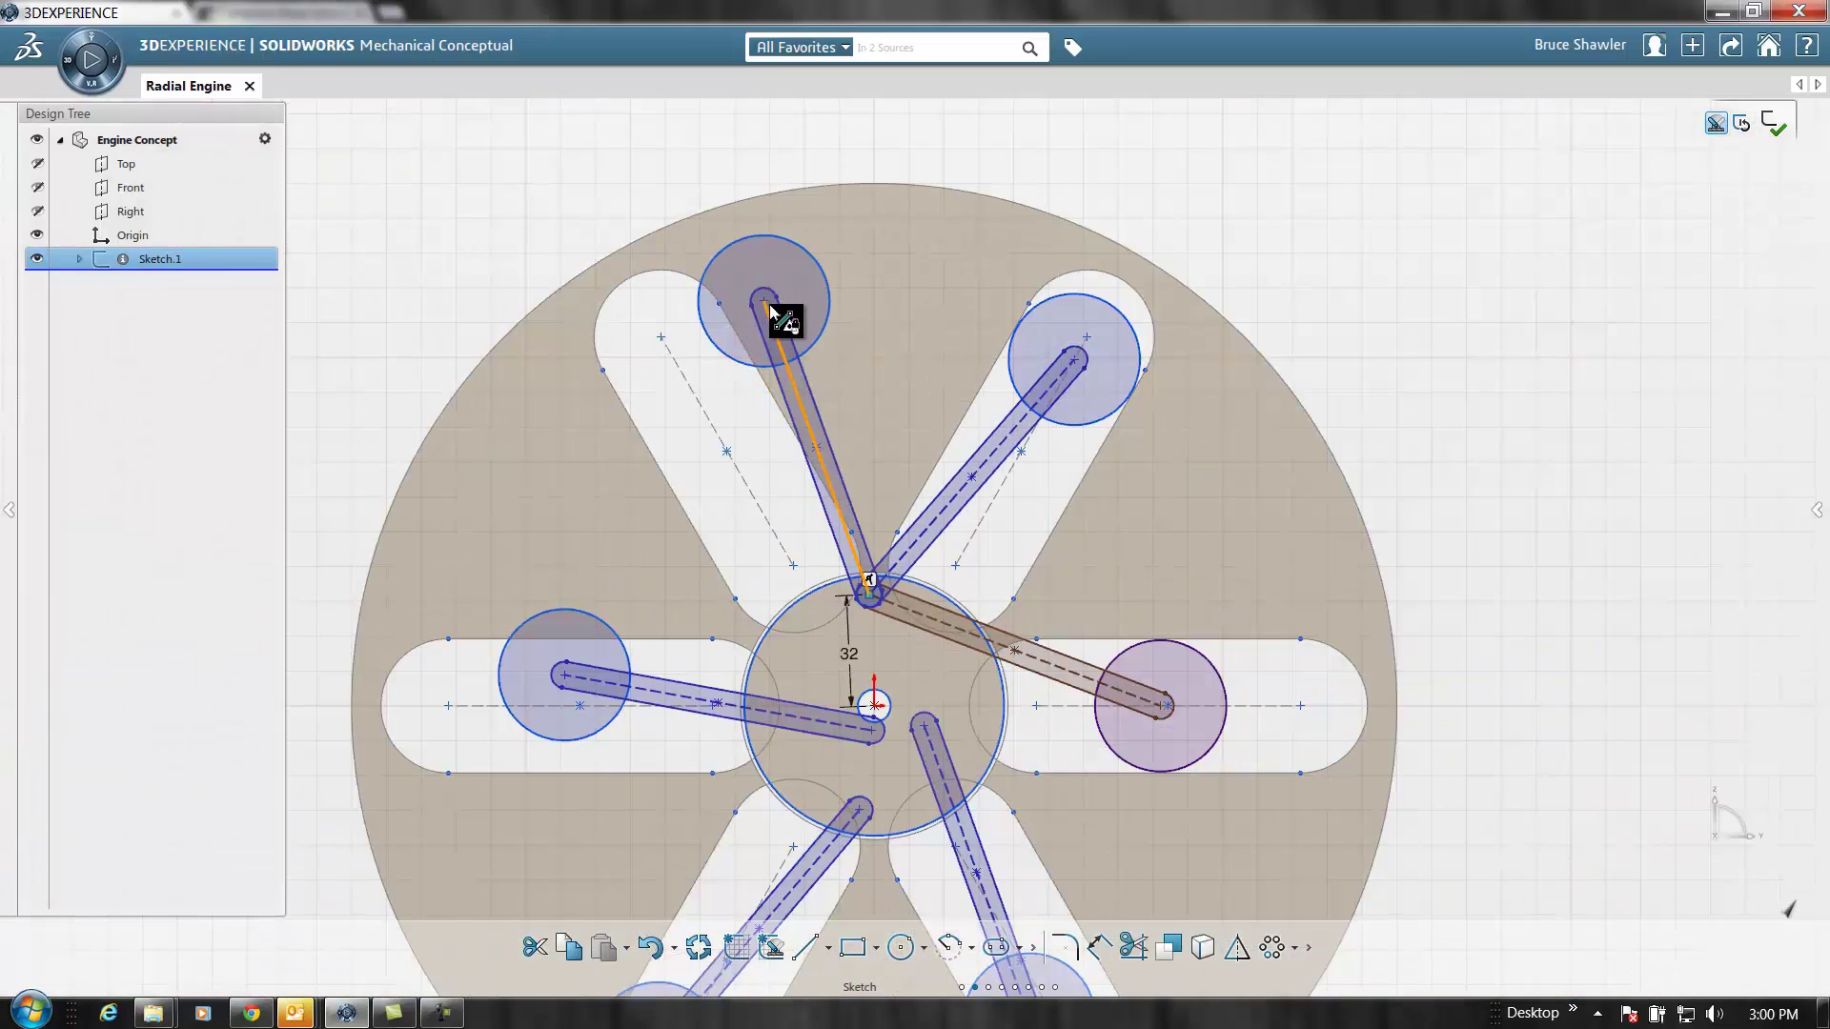
left_click_drag(763, 303, 698, 384)
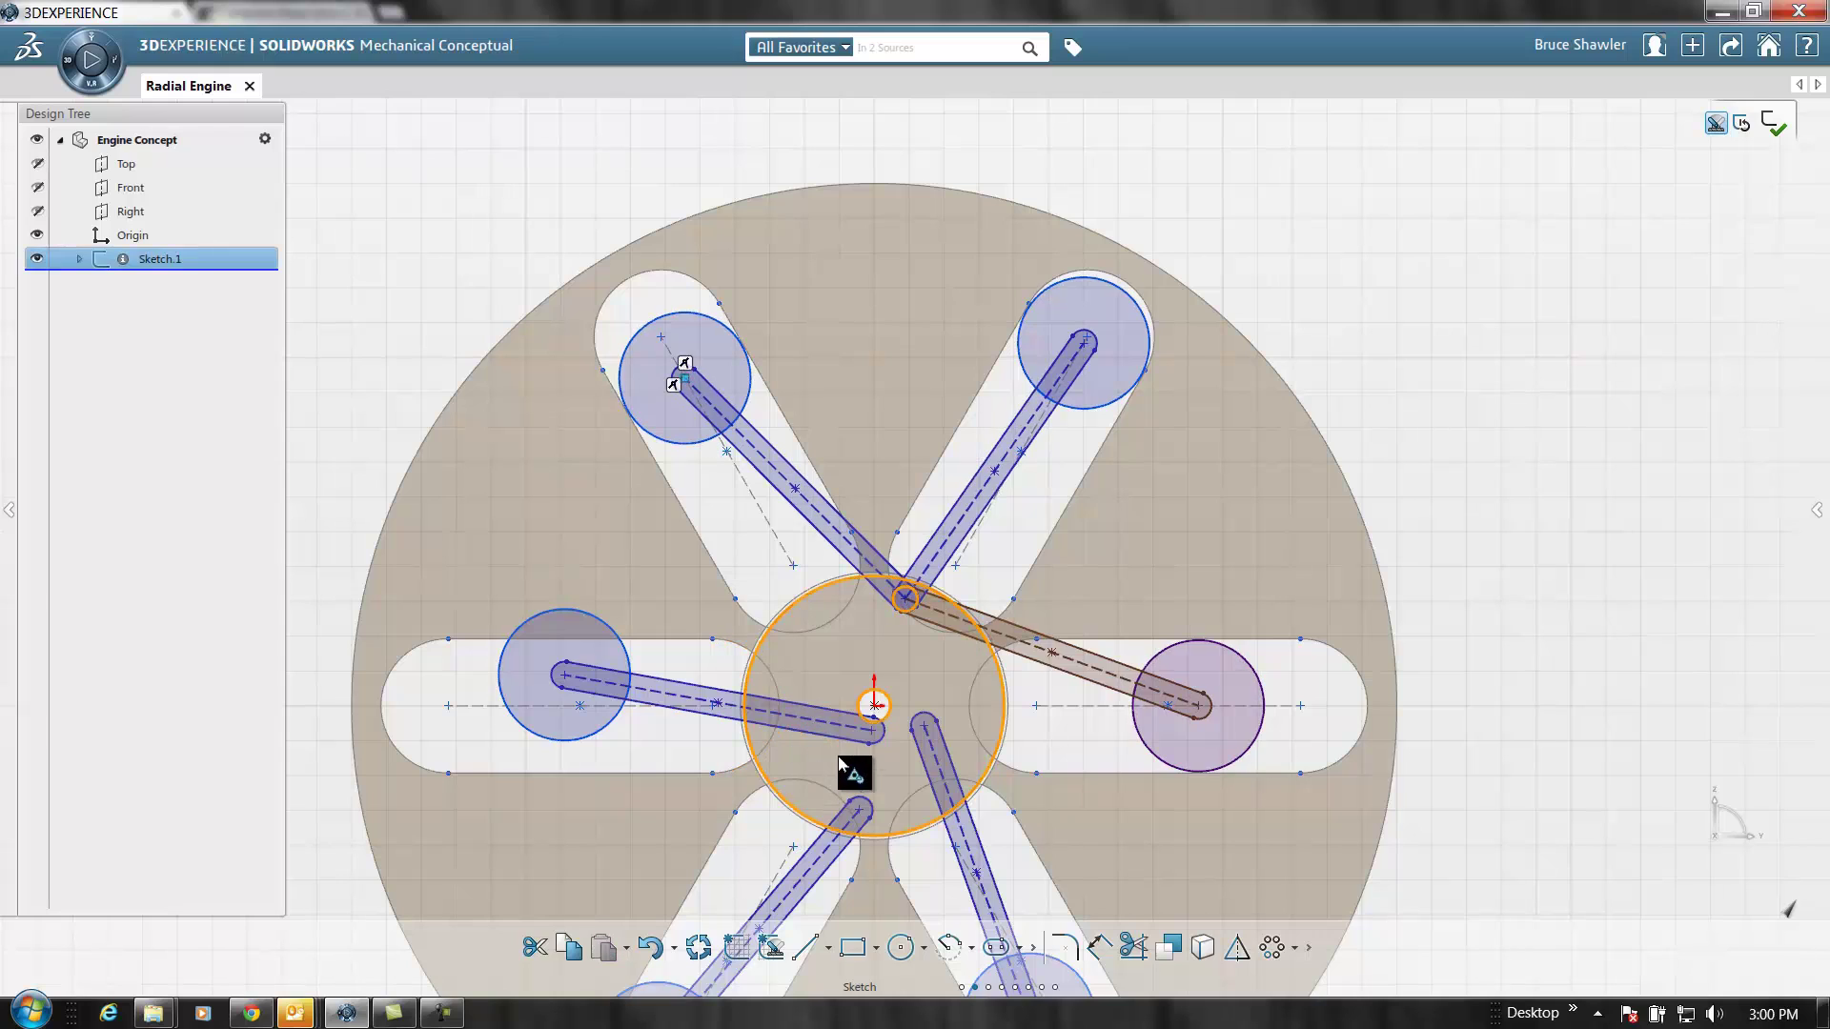
Attach the left connecting rod to the crank hole's centre and its piston to the slot's centreline, and swing the crank to test it
left_click_drag(873, 733, 918, 603)
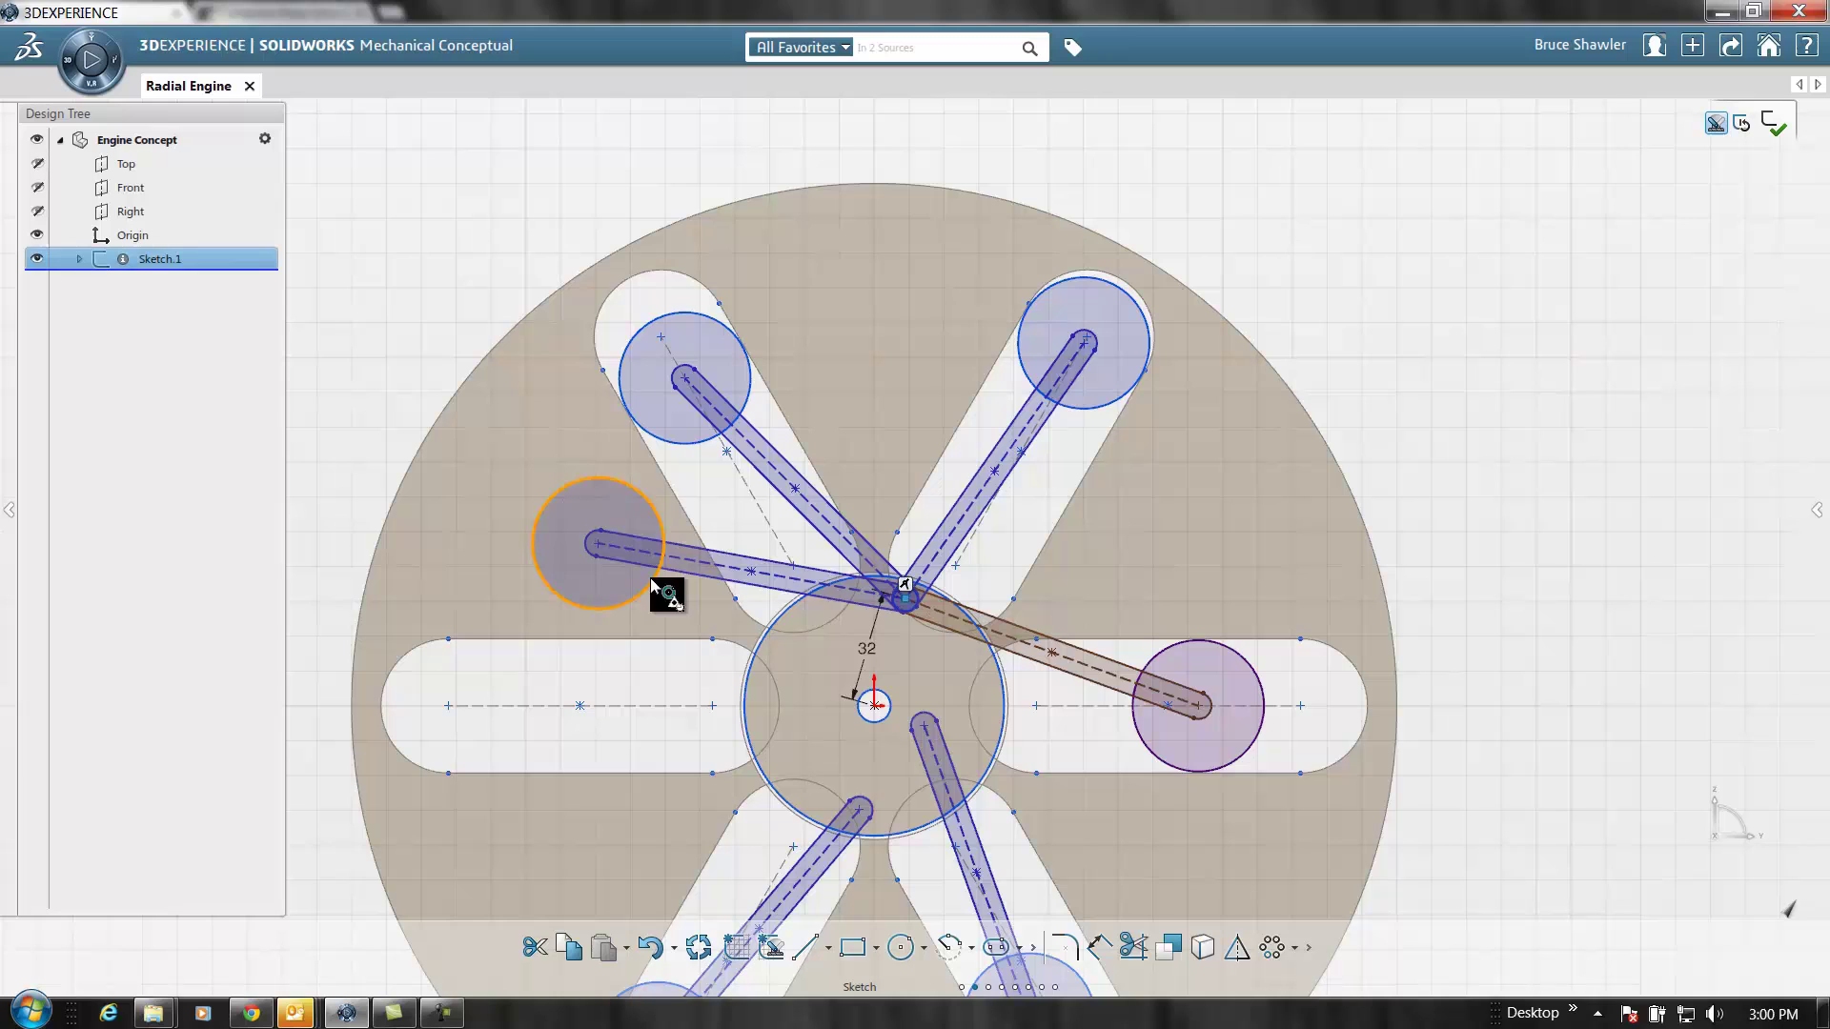
left_click_drag(598, 559, 626, 715)
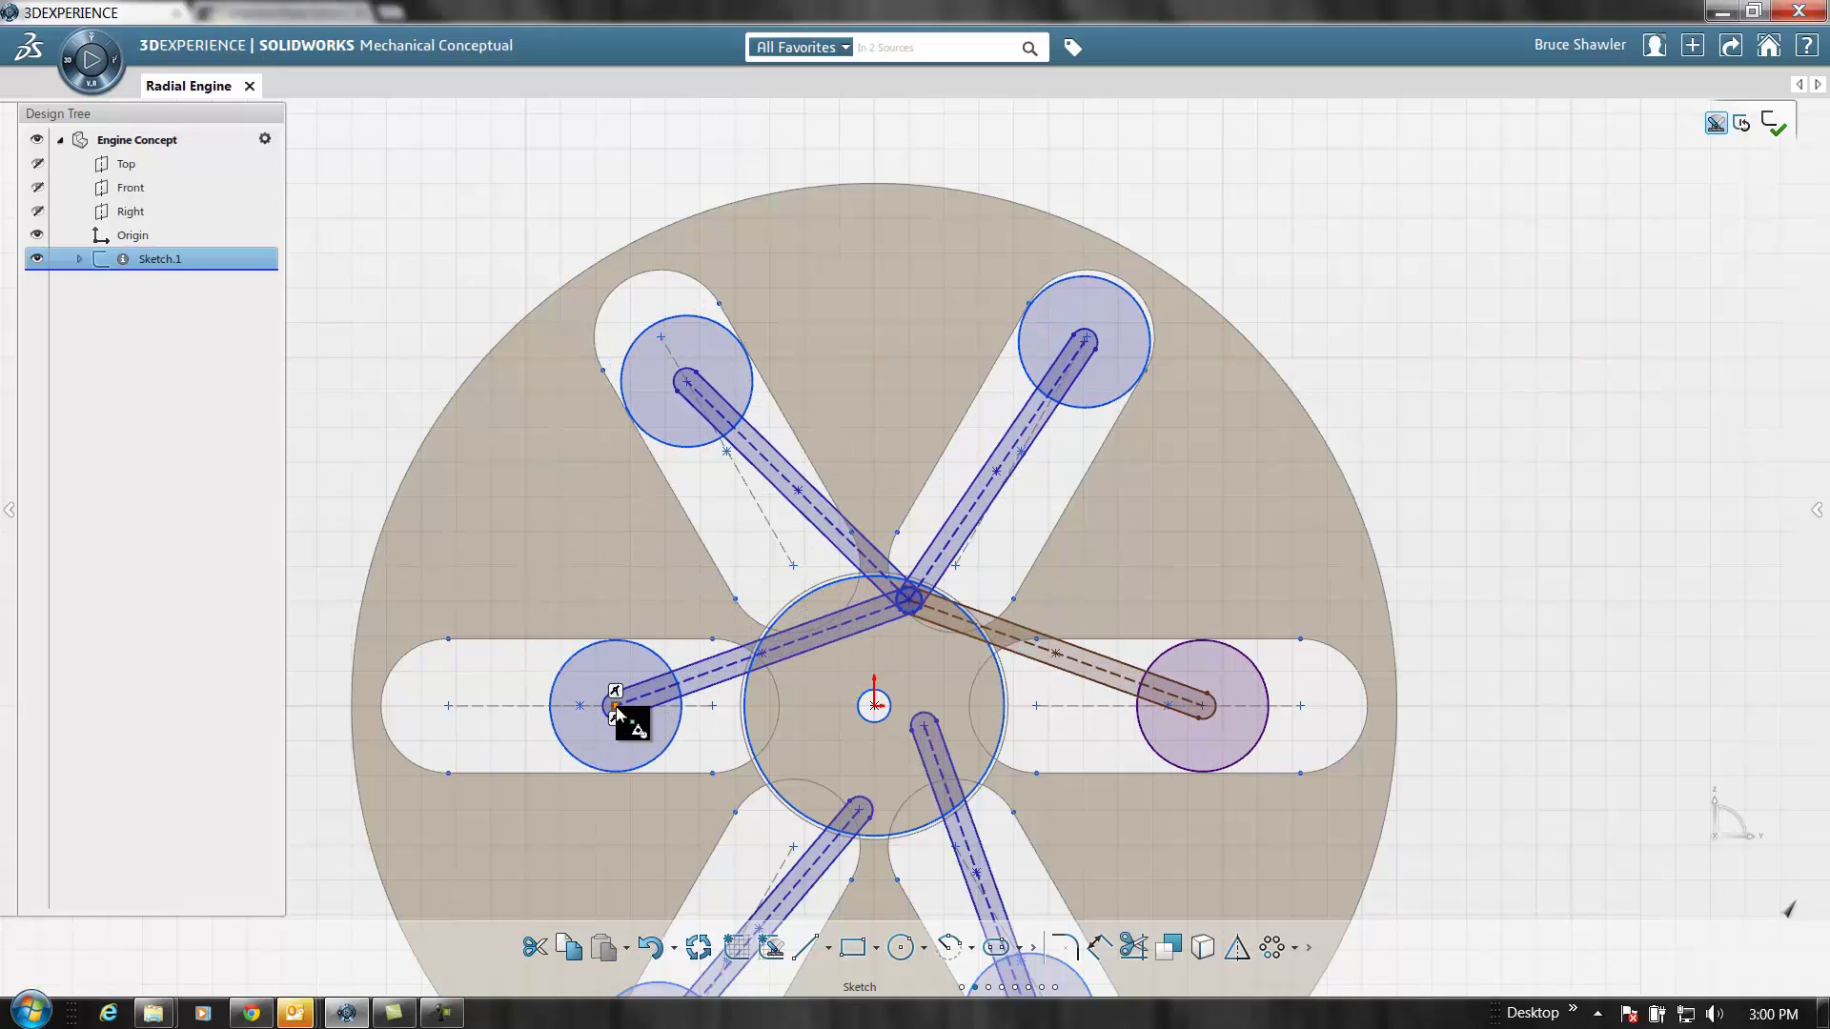
mouse_move(830, 749)
left_mouse_down()
mouse_move(801, 667)
mouse_move(913, 725)
mouse_move(882, 805)
left_mouse_up()
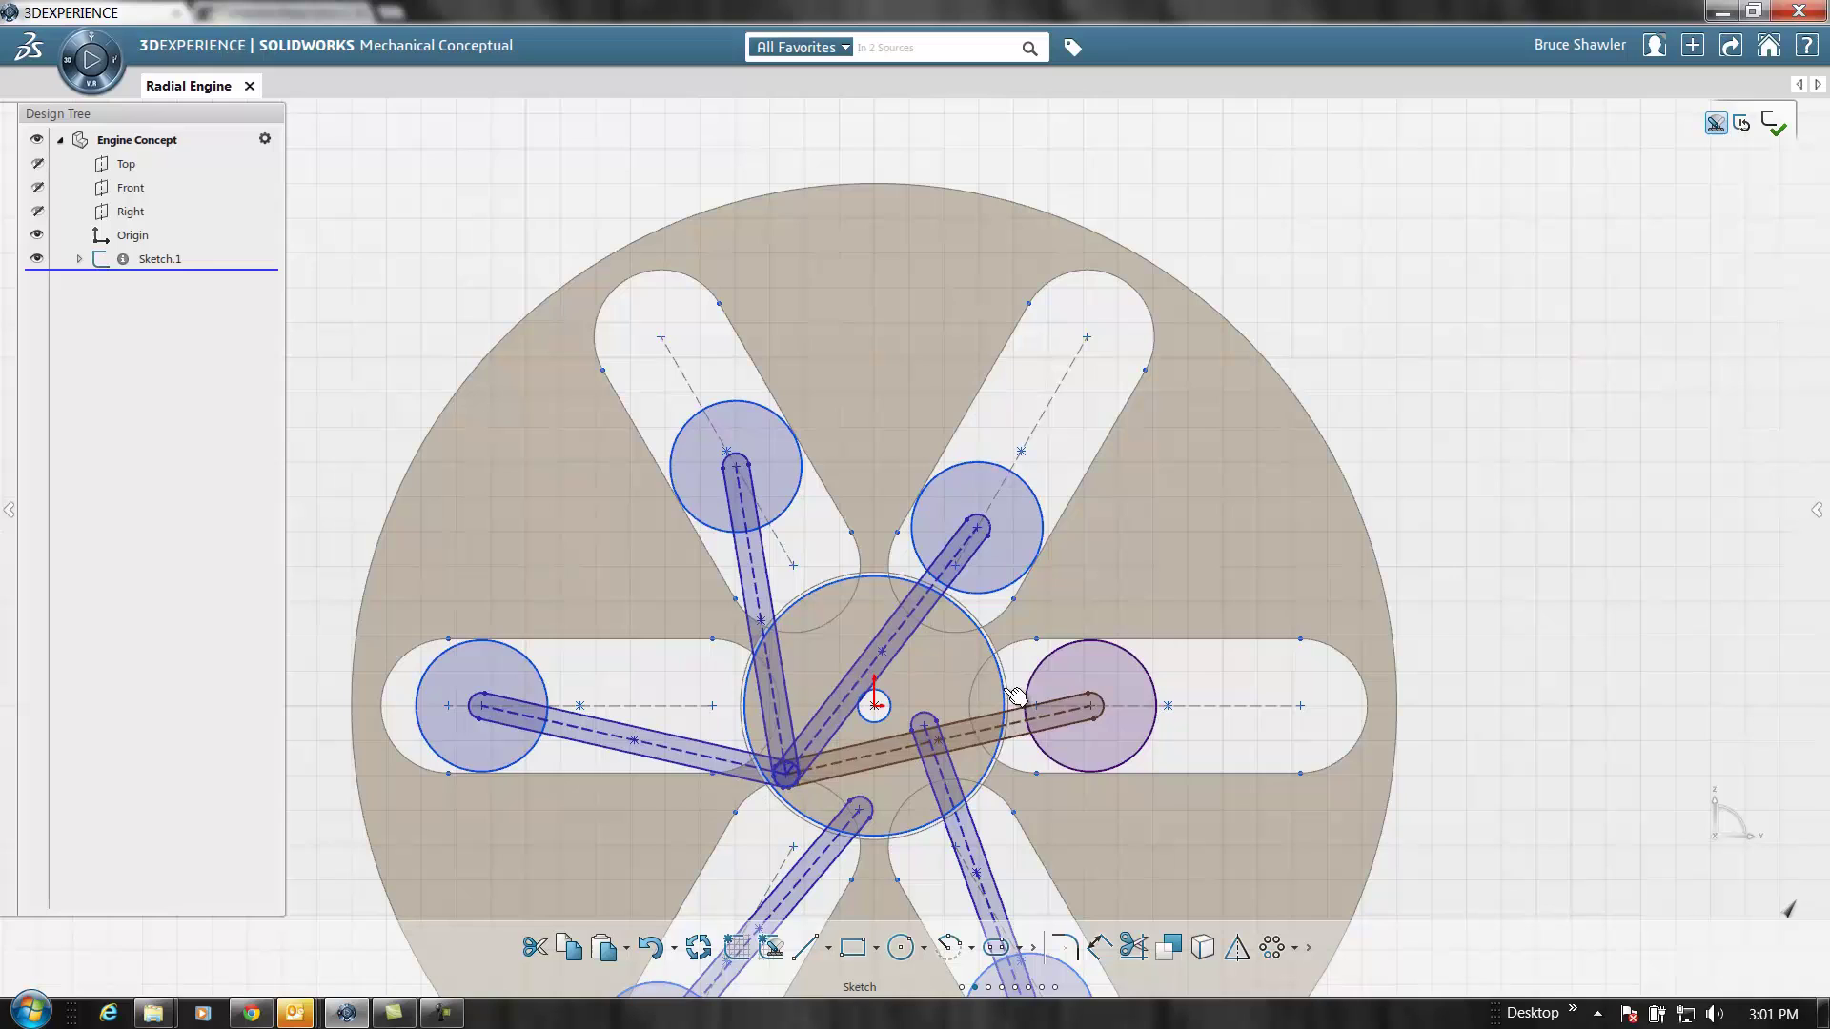
Attach the inner ends of the lower-left and lower-right connecting rods to the off-centre crank hole's centre
scroll(810, 829, "up", 3)
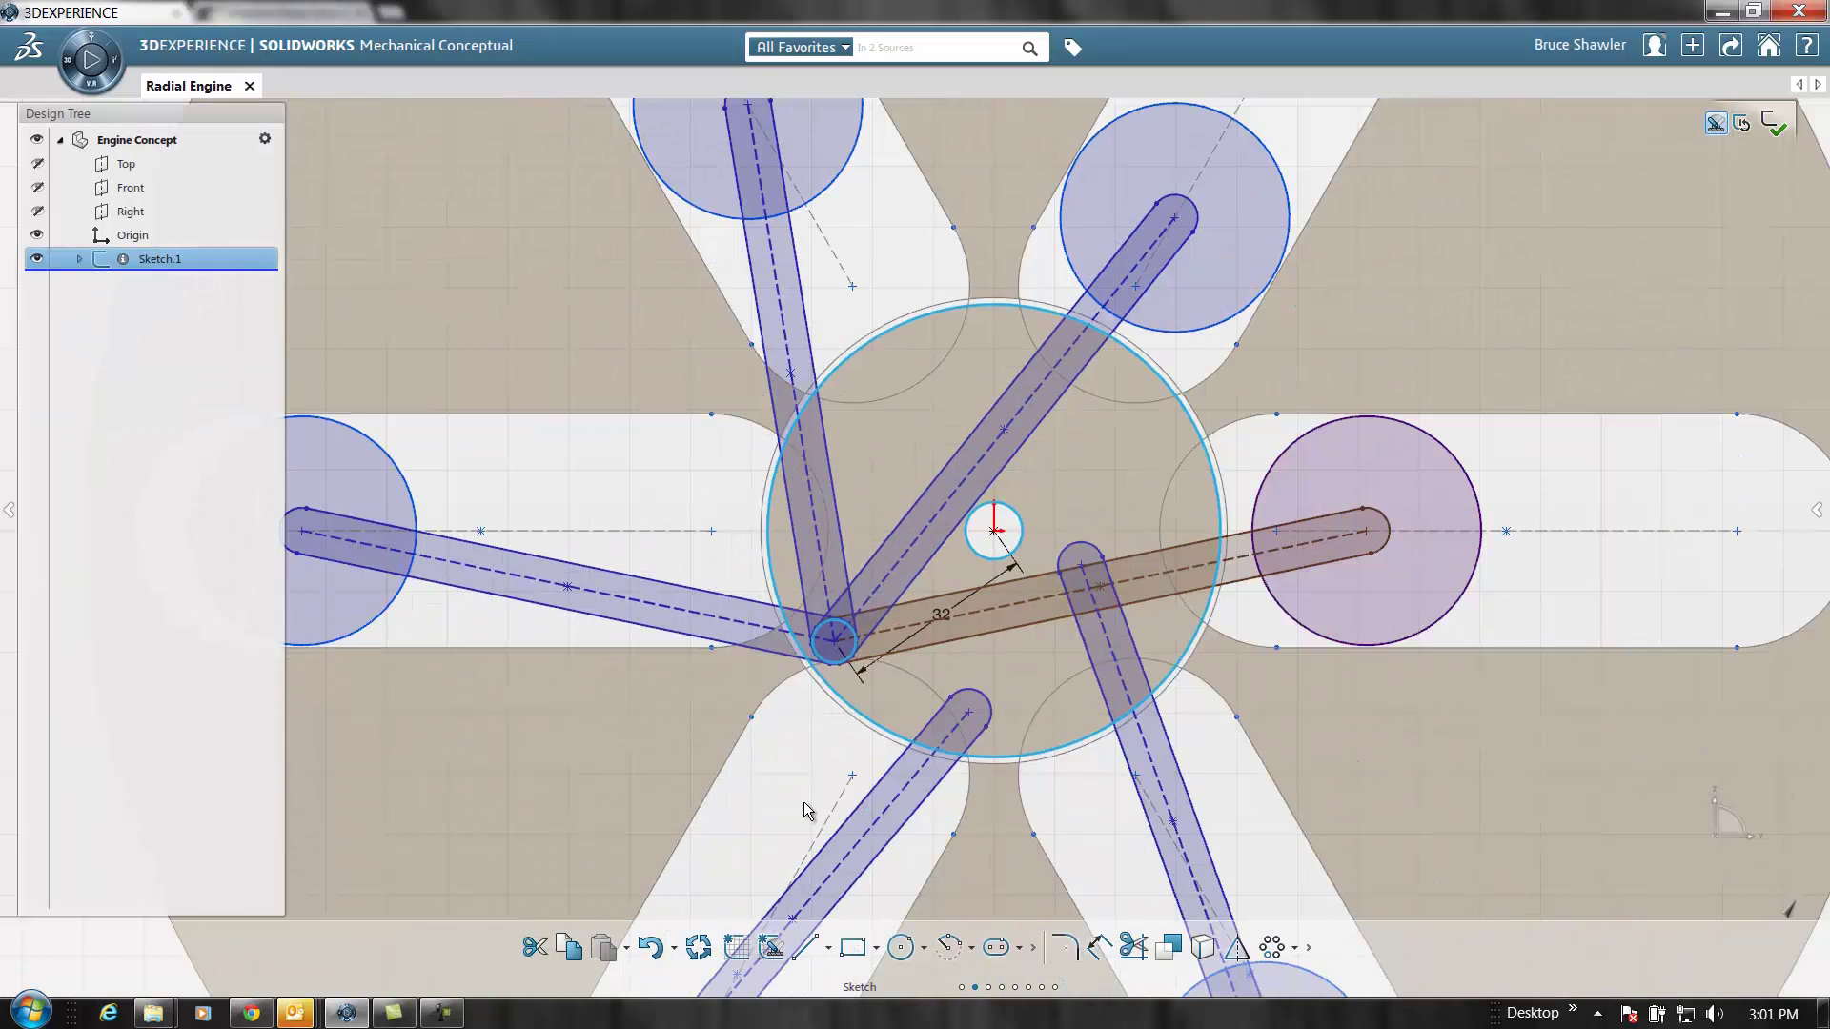
left_click_drag(968, 722, 842, 651)
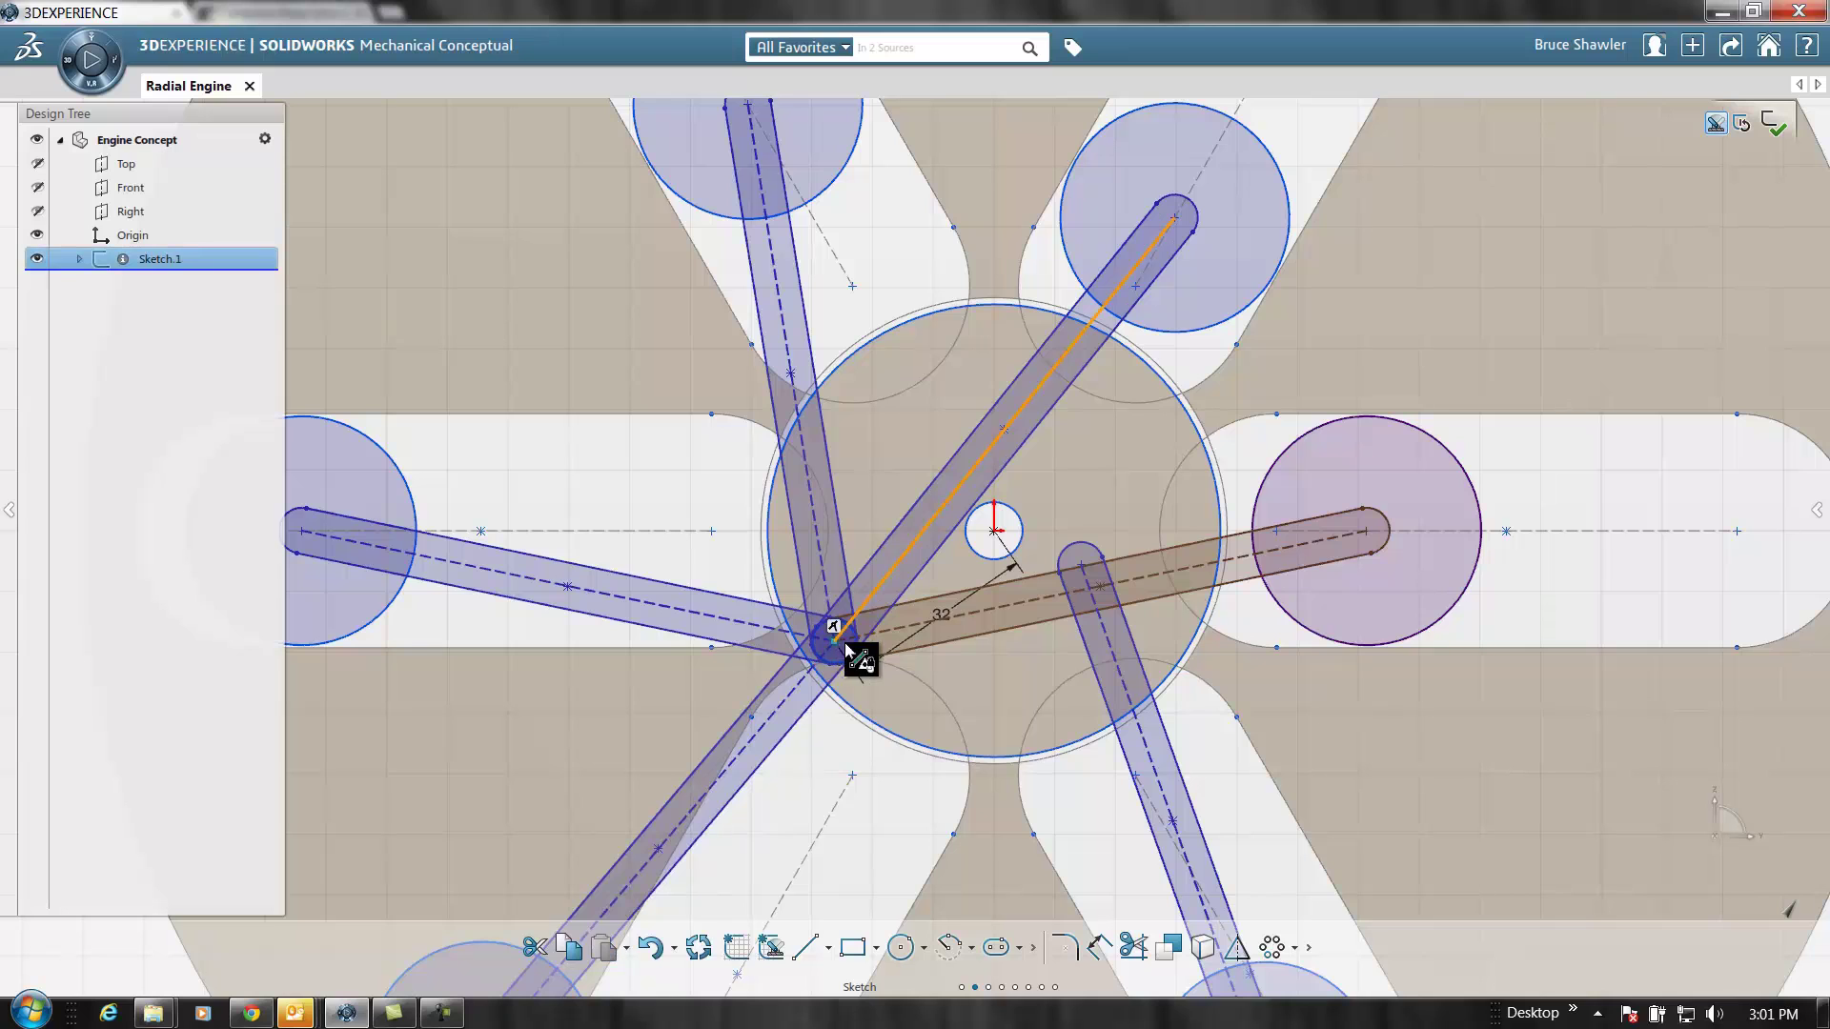
scroll(750, 791, "up", 2)
scroll(750, 791, "down", 3)
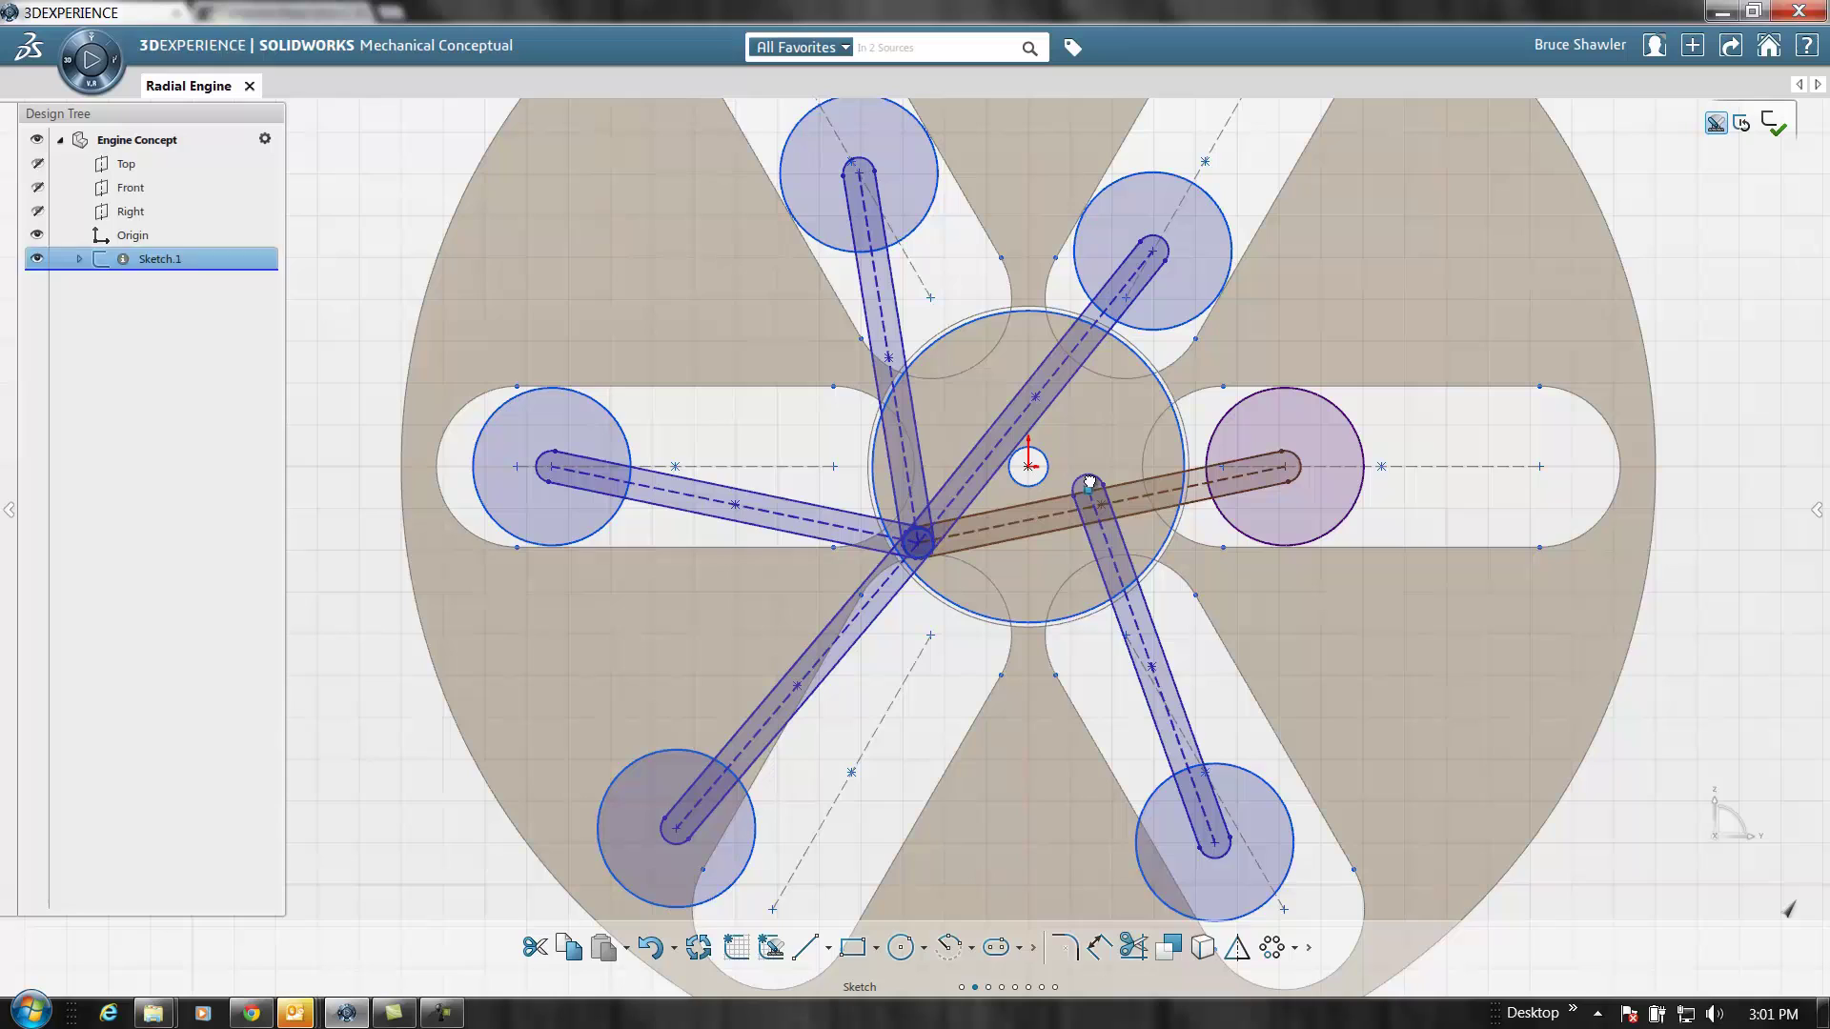
mouse_move(1090, 483)
left_mouse_down()
mouse_move(1110, 476)
mouse_move(1105, 515)
mouse_move(1058, 598)
mouse_move(938, 572)
mouse_move(919, 545)
left_mouse_up()
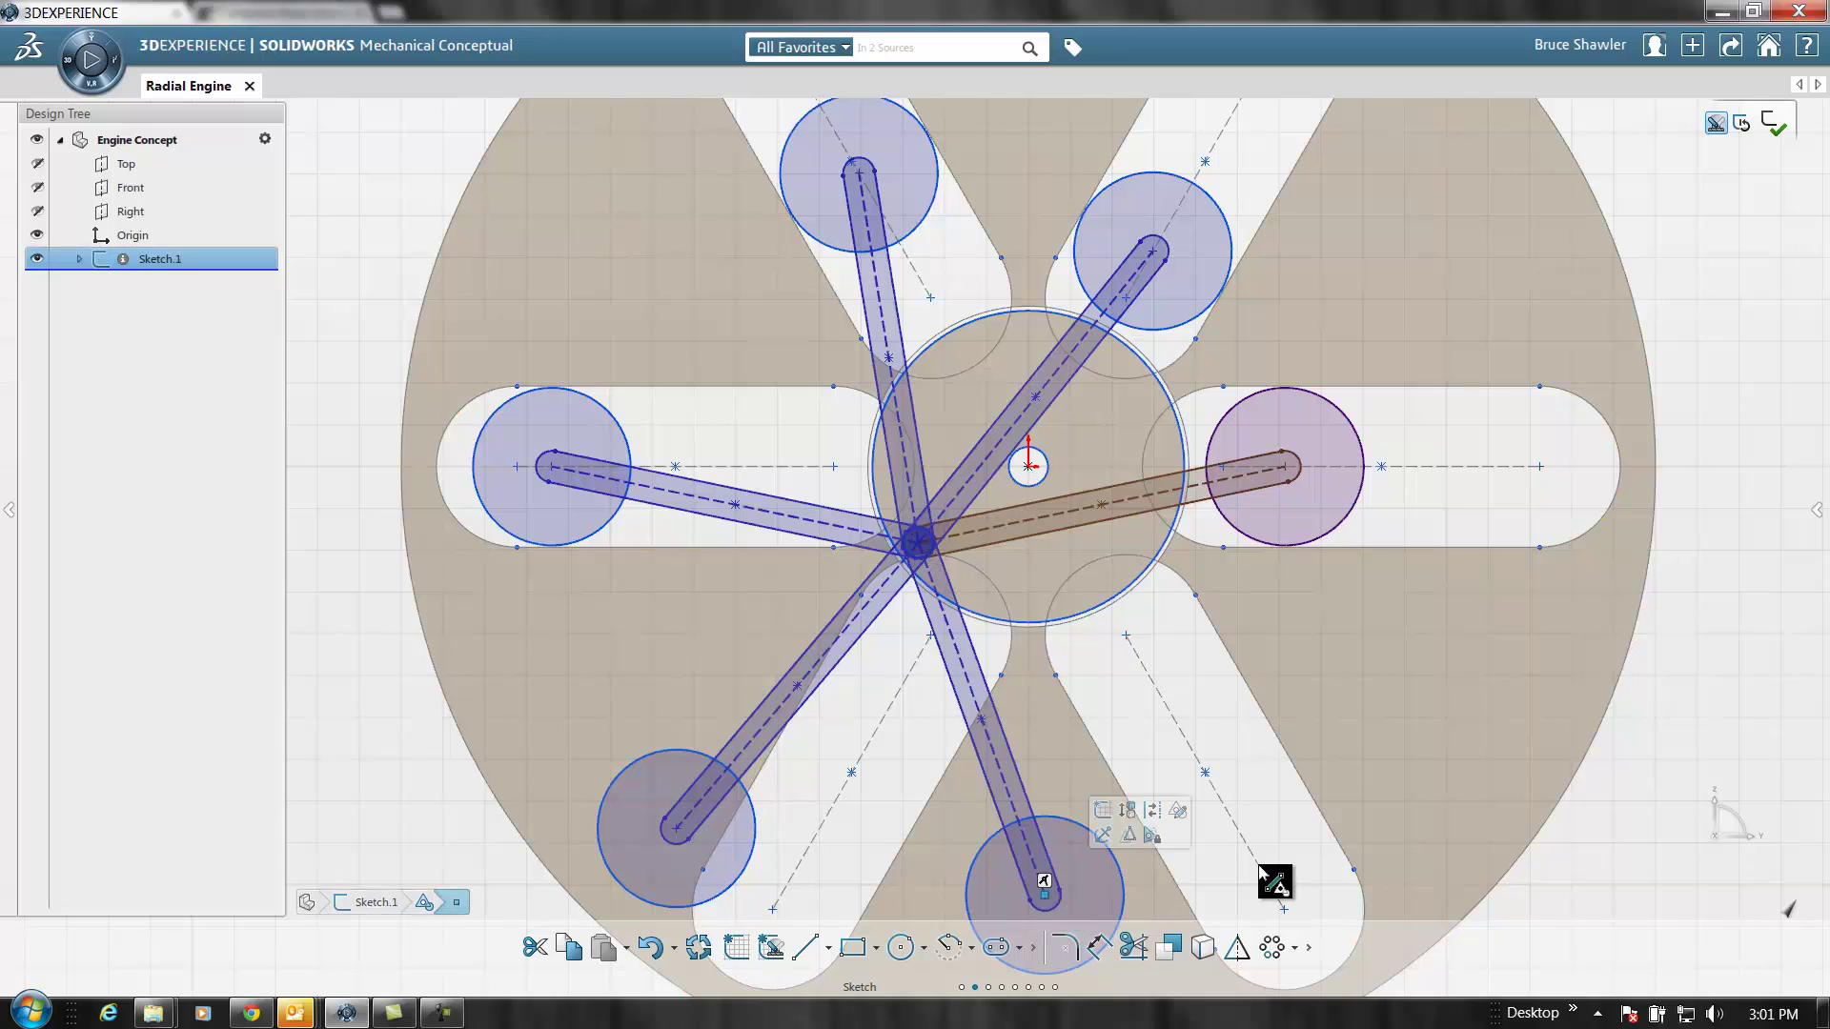
Constrain the lower-right and lower-left piston centres to their slots' centrelines, and rotate the crank disc to test all six pistons
left_click(1199, 763)
left_click(1337, 800)
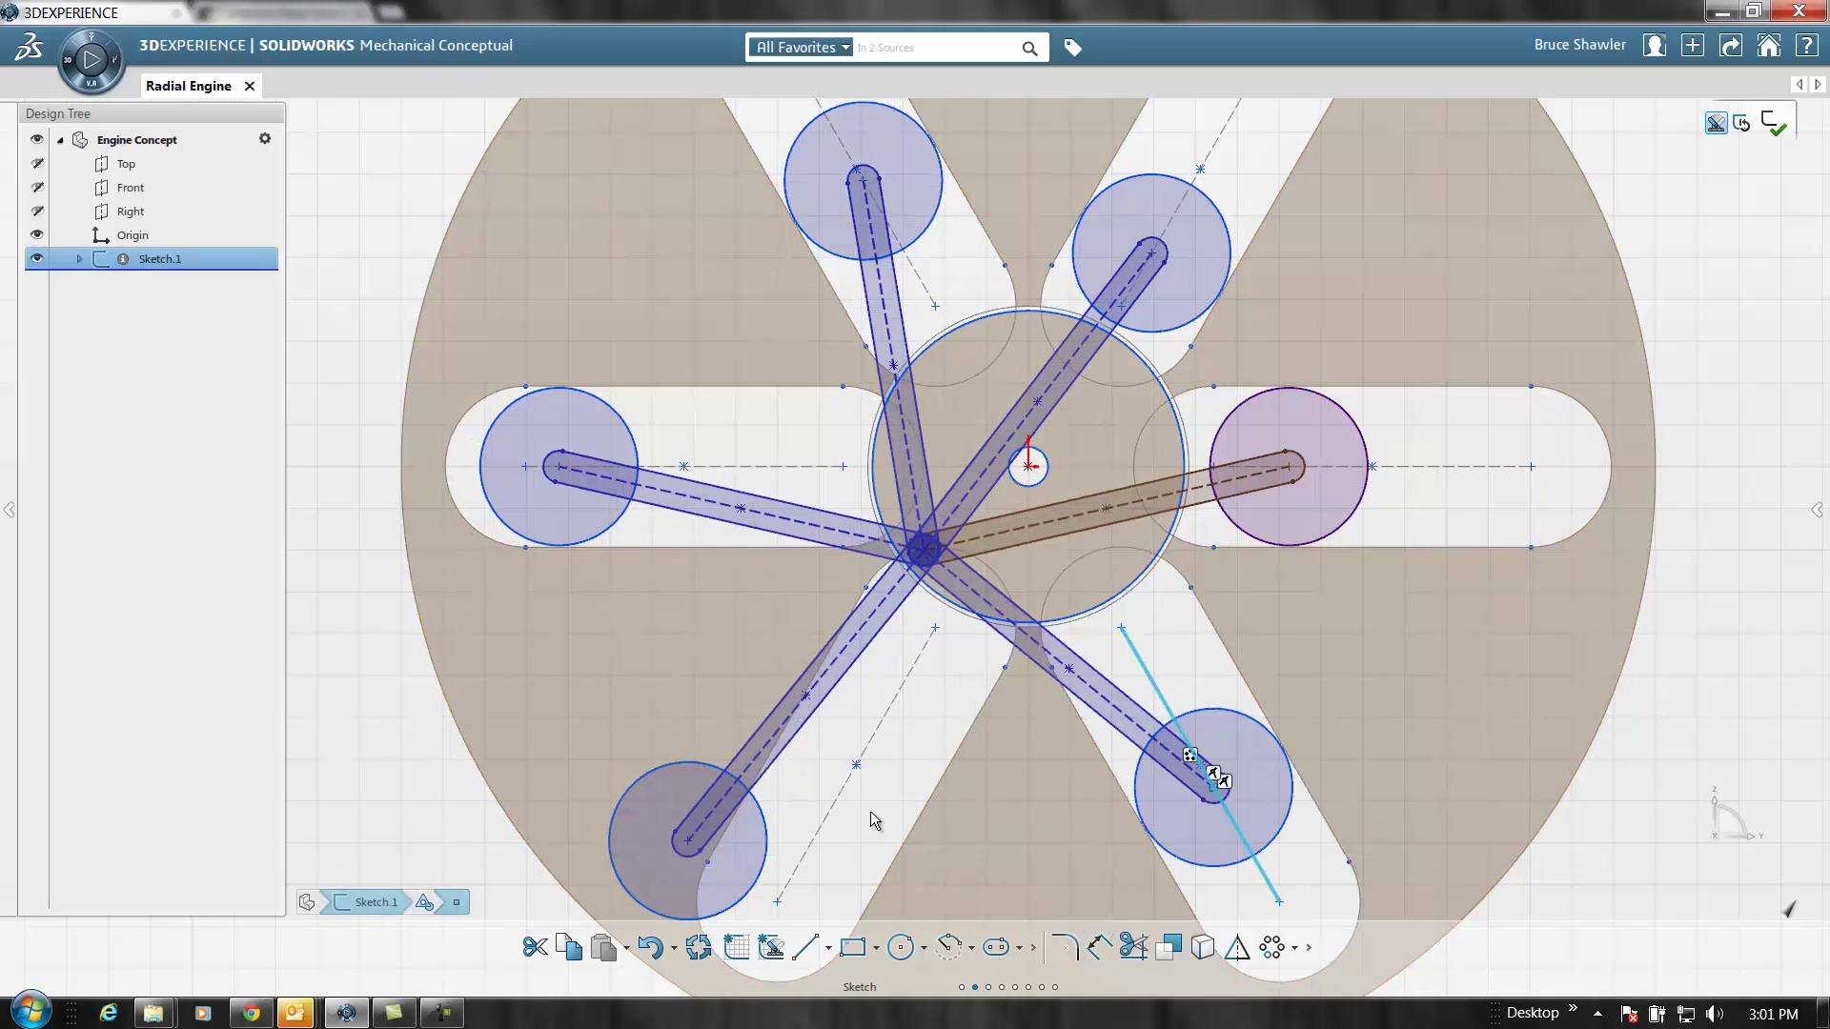
left_click(689, 842)
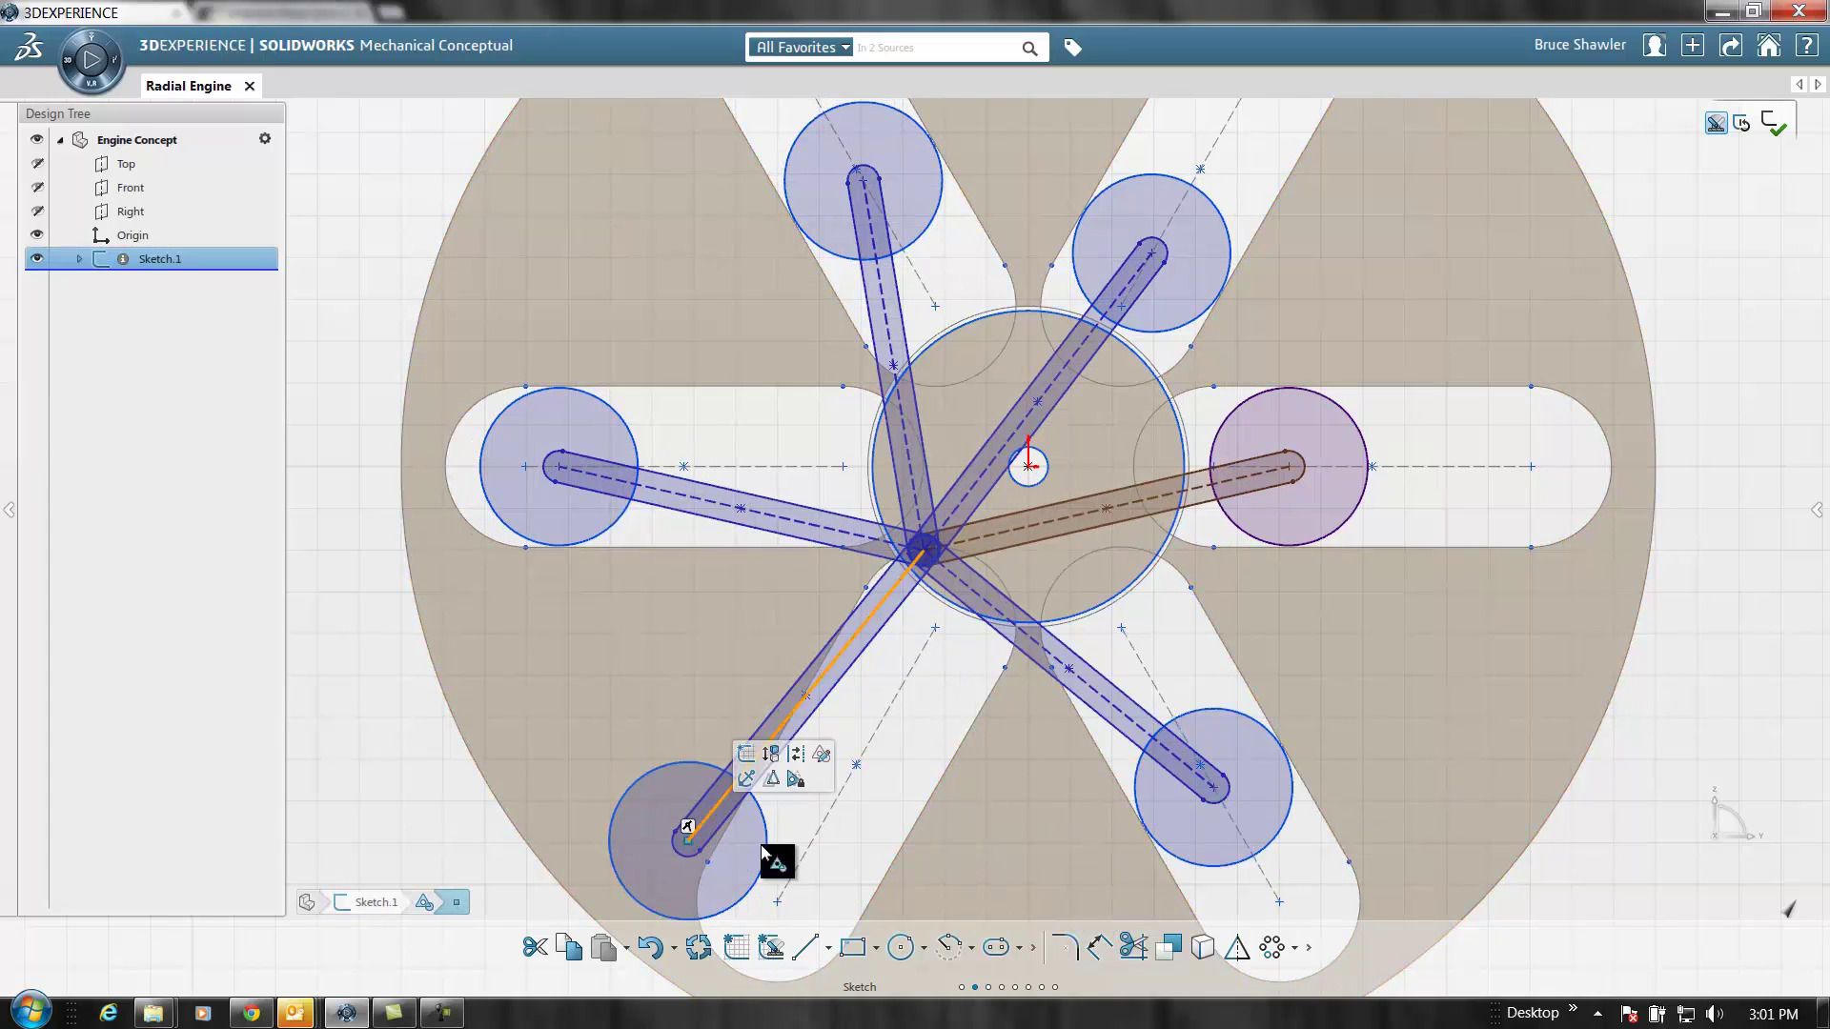
left_click(826, 821)
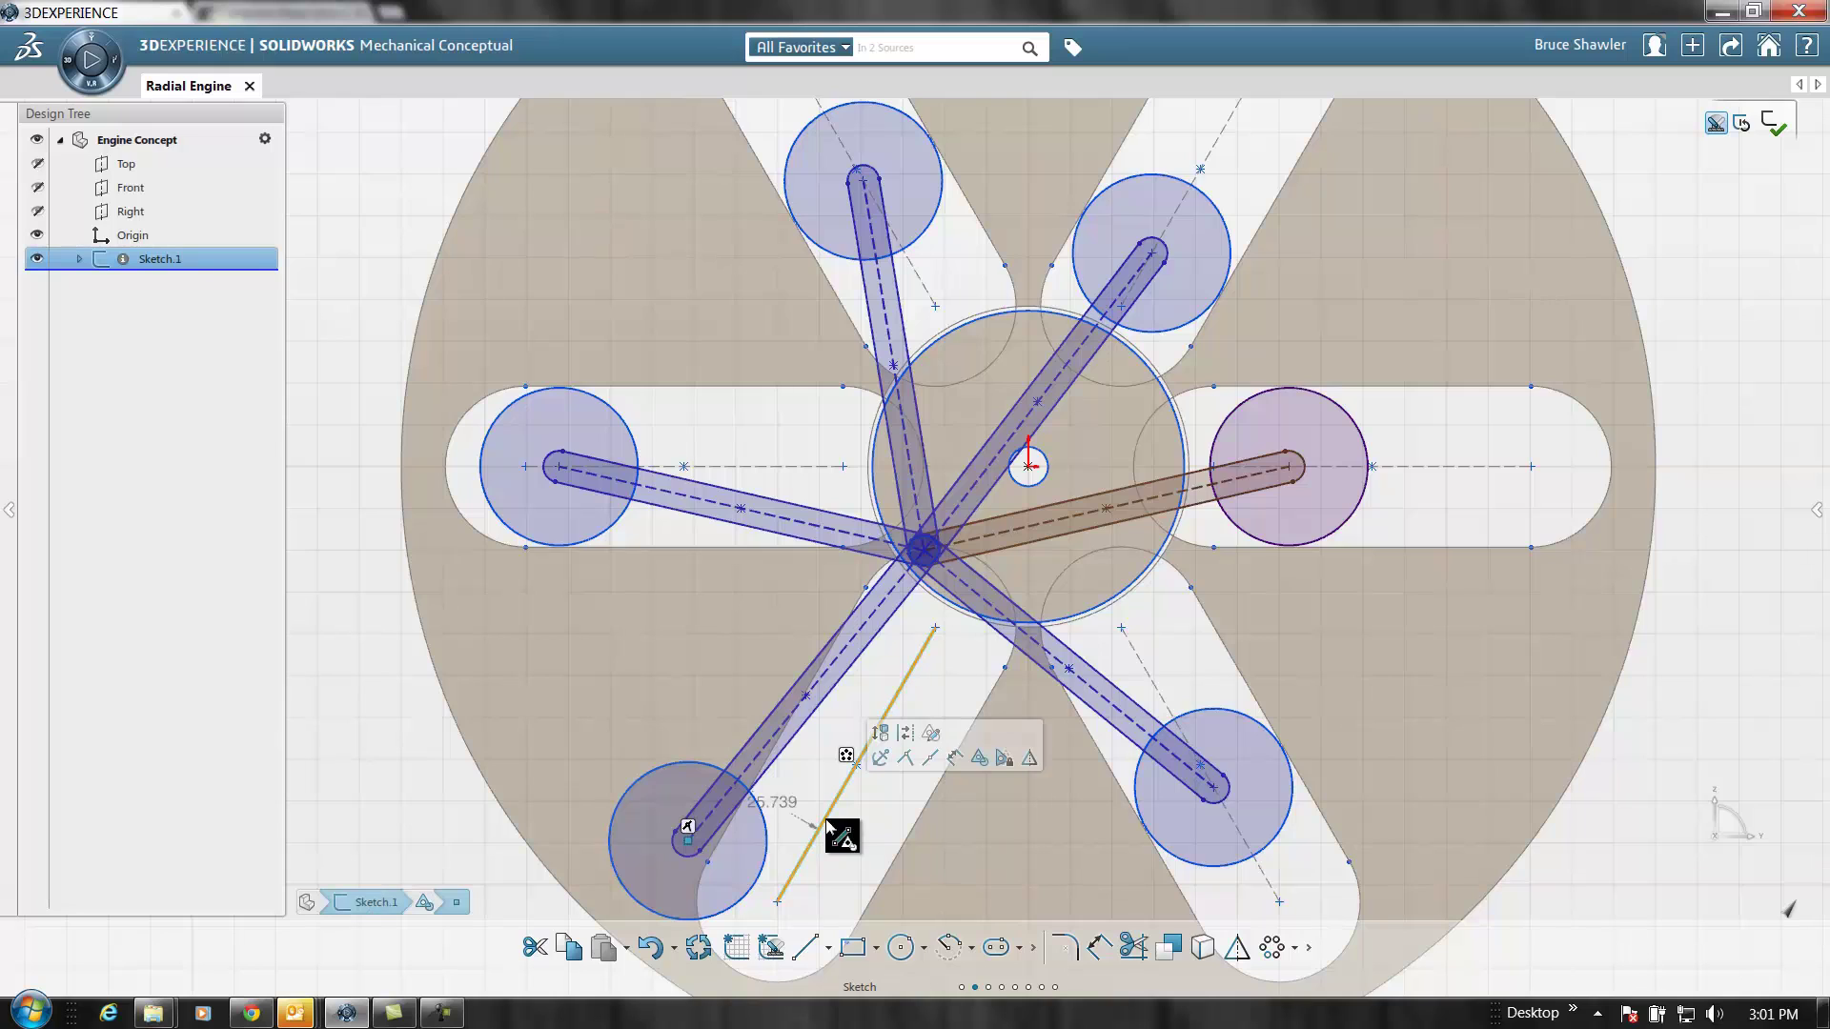
left_click(912, 767)
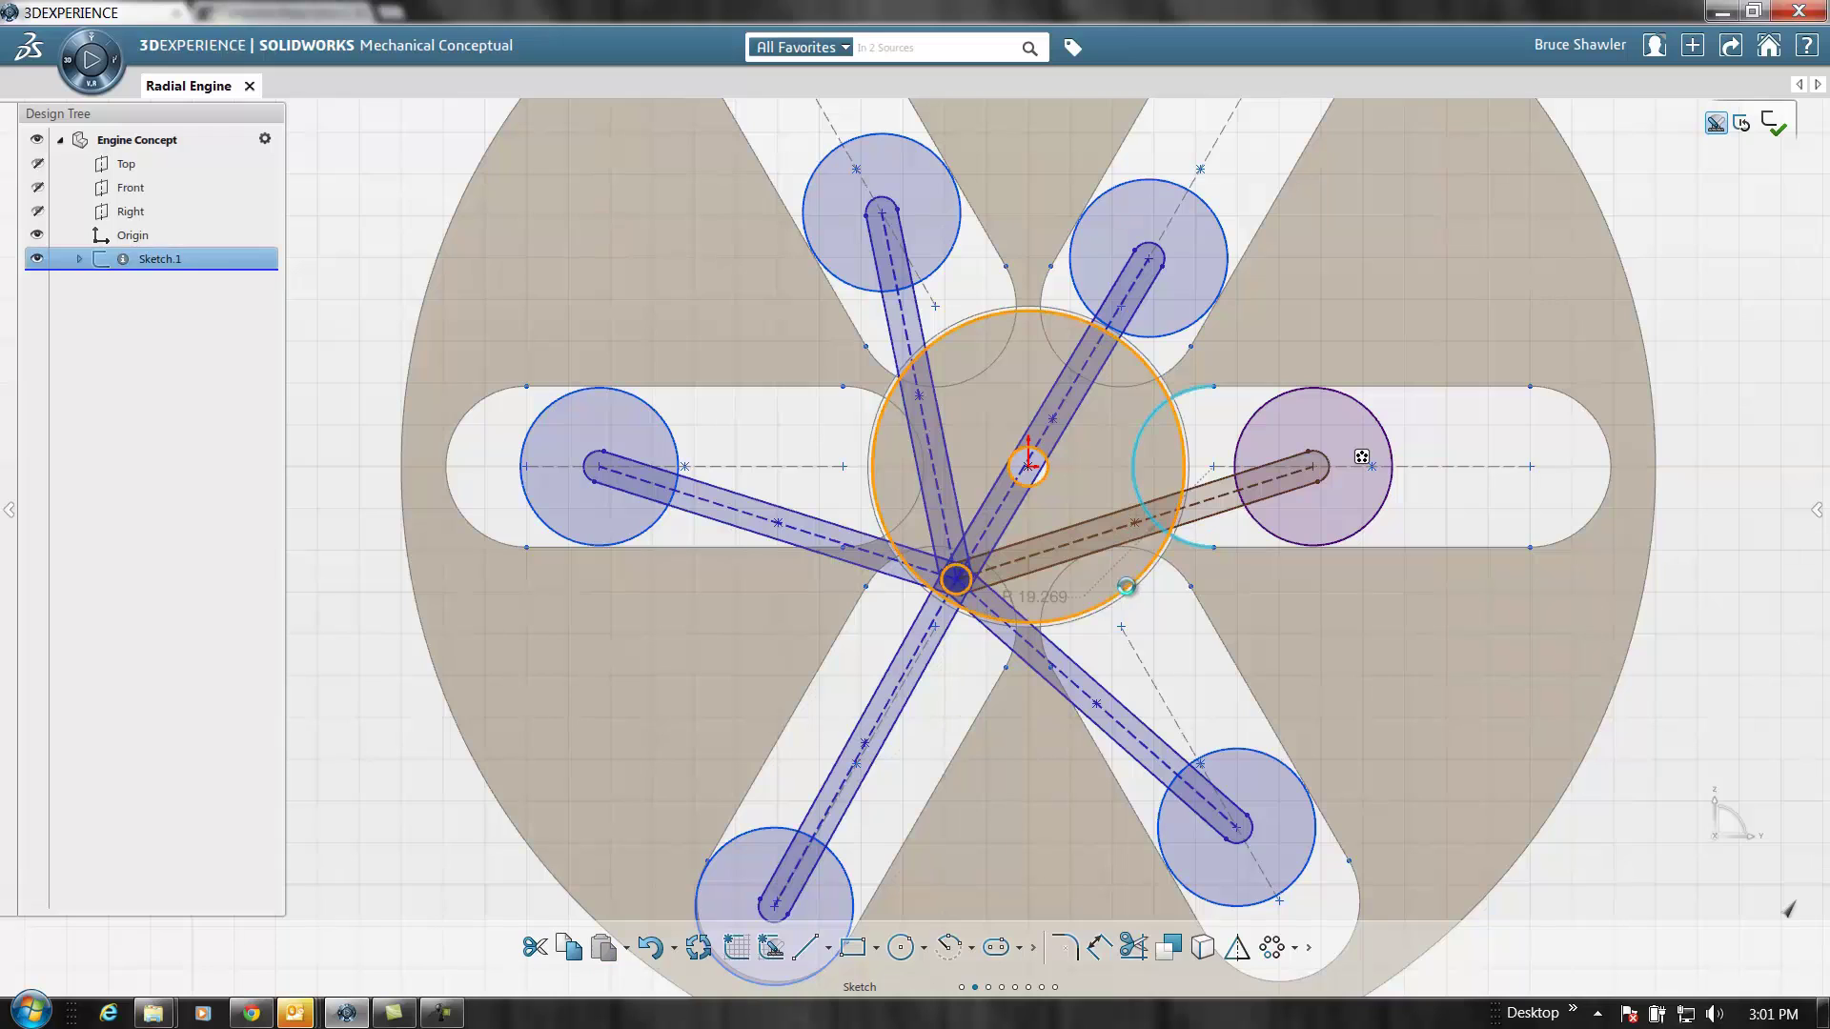
mouse_move(1117, 501)
left_mouse_down()
mouse_move(1027, 484)
mouse_move(1176, 502)
mouse_move(1013, 601)
mouse_move(1188, 419)
mouse_move(1029, 462)
mouse_move(1029, 491)
left_mouse_up()
scroll(1053, 541, "down", 6)
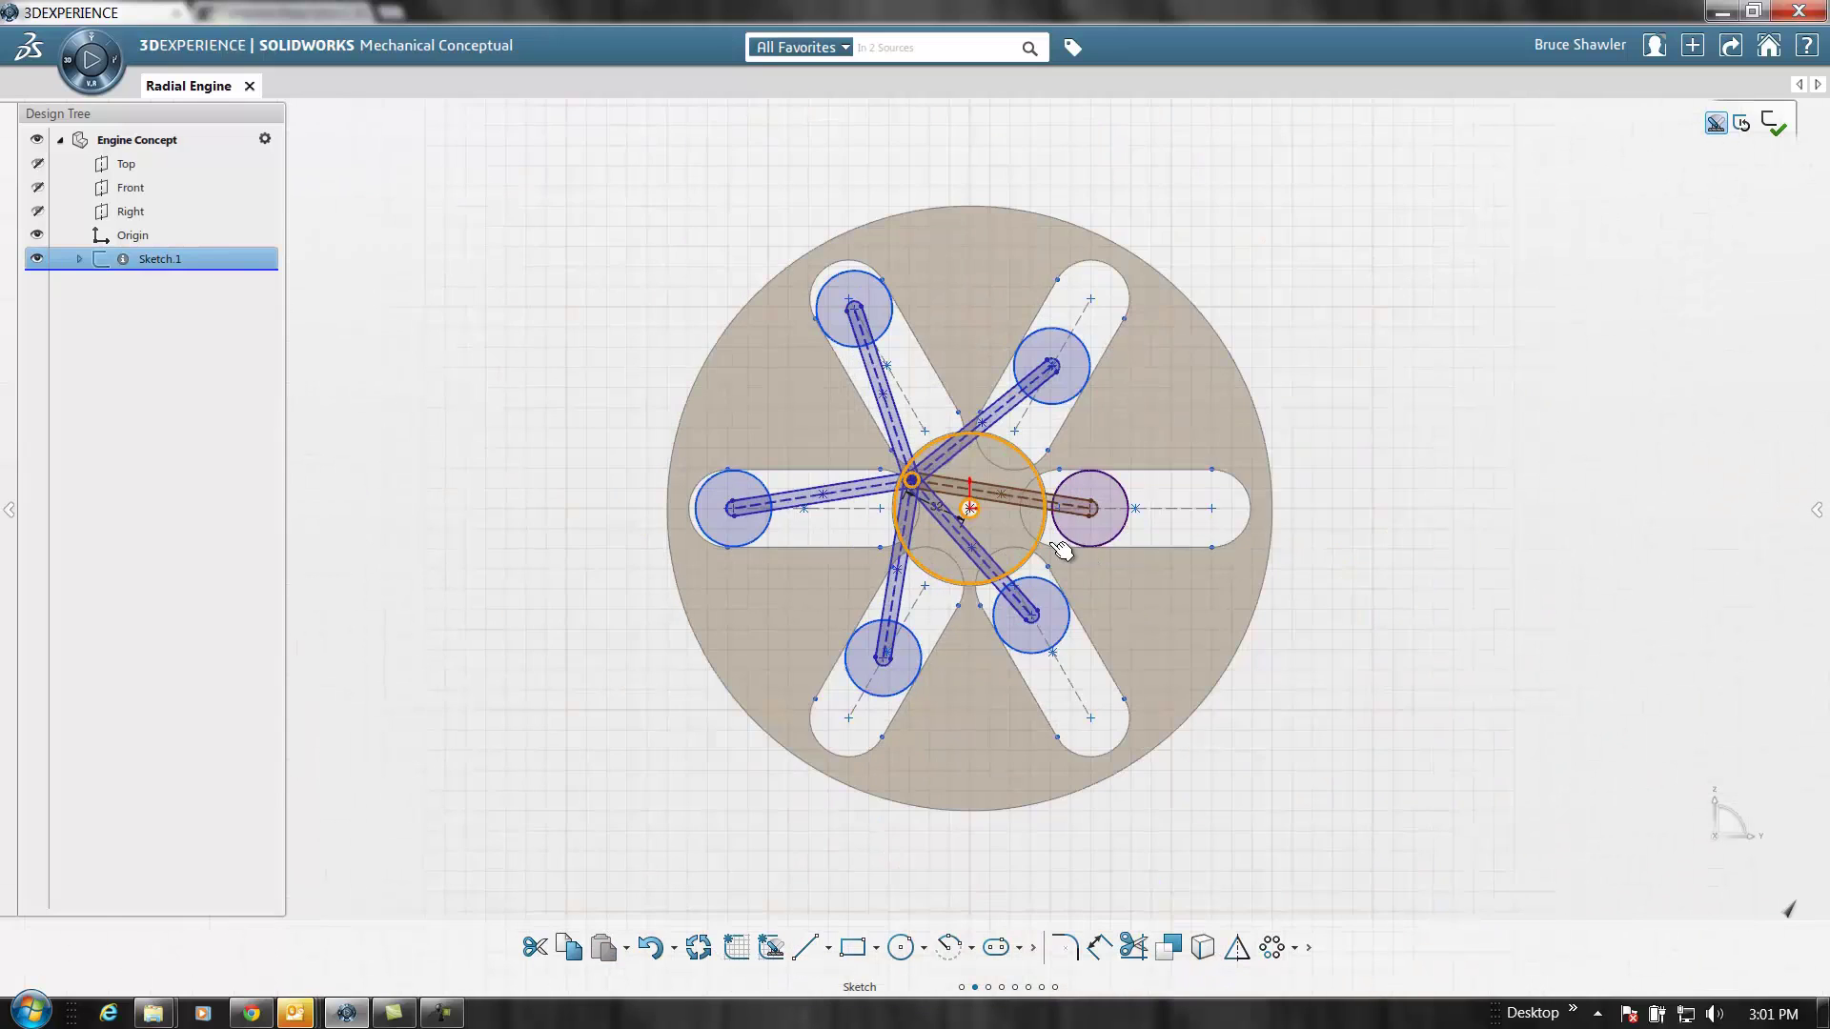
scroll(1013, 573, "up", 3)
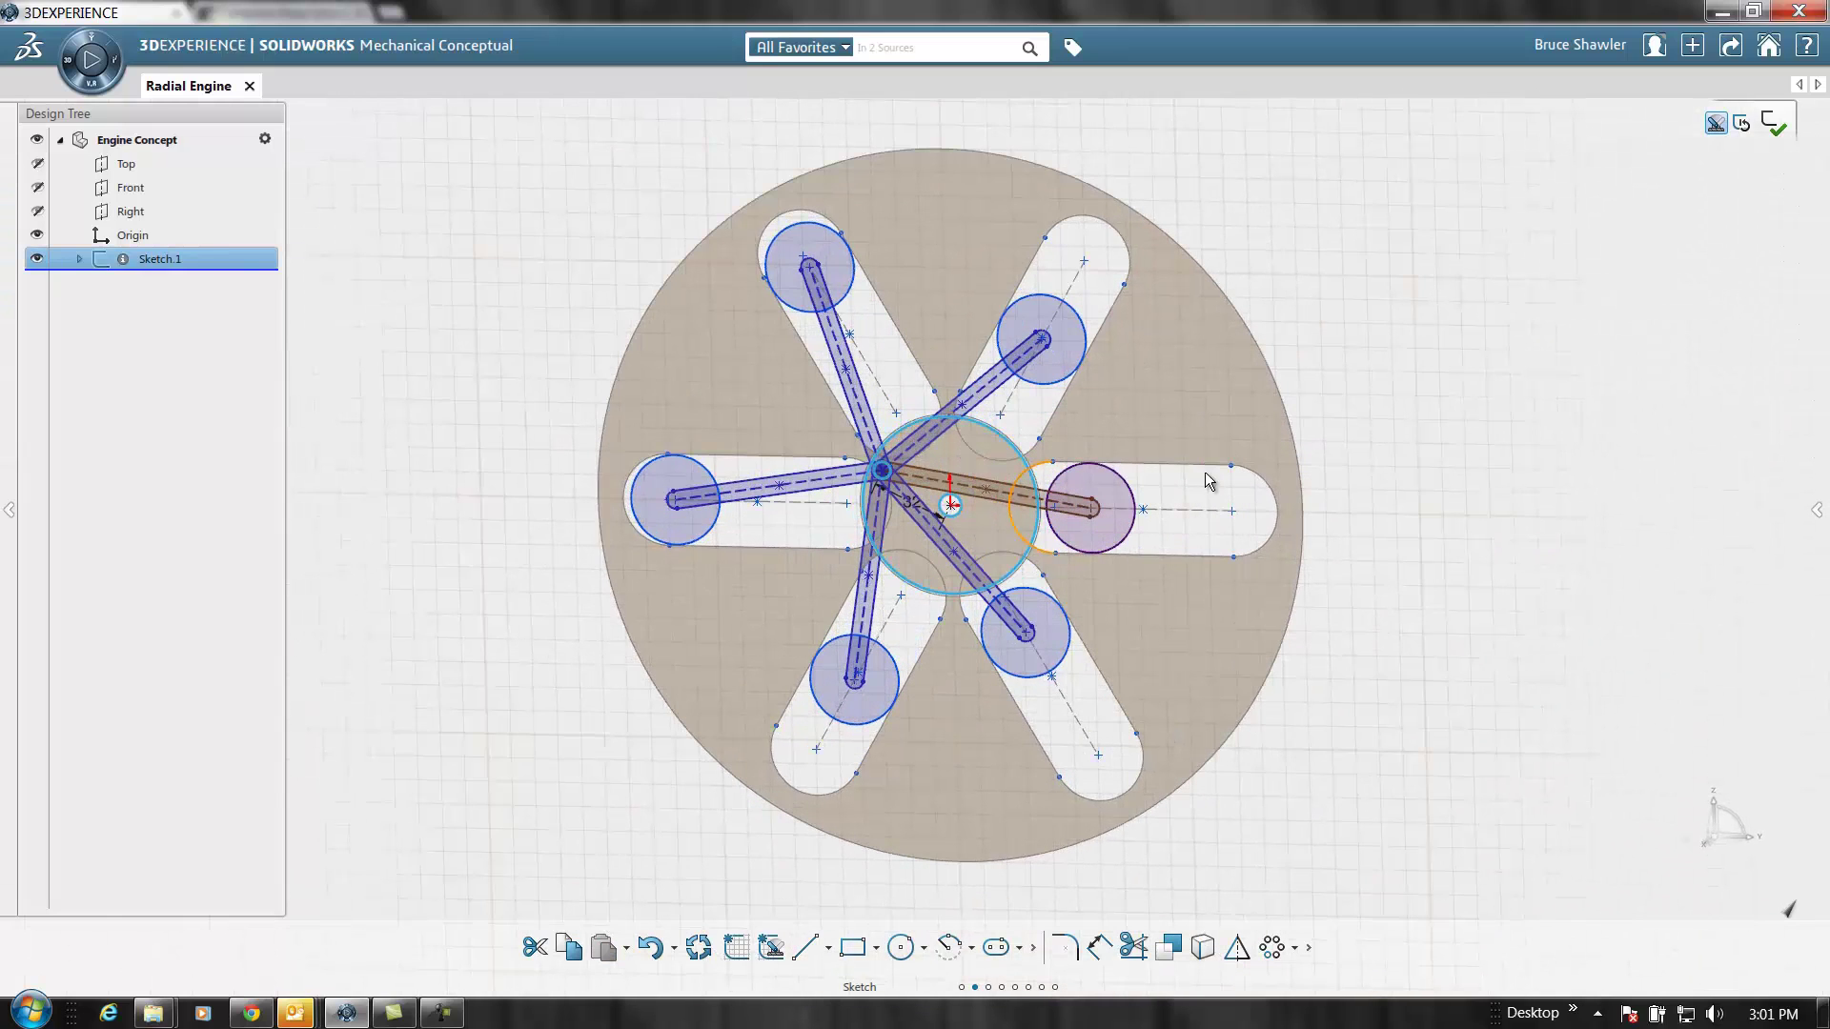
Animate the crank disc with 2D Instant Motion at 36 turns per minute over 360 degrees, and stop and close the simulation
left_click(1016, 988)
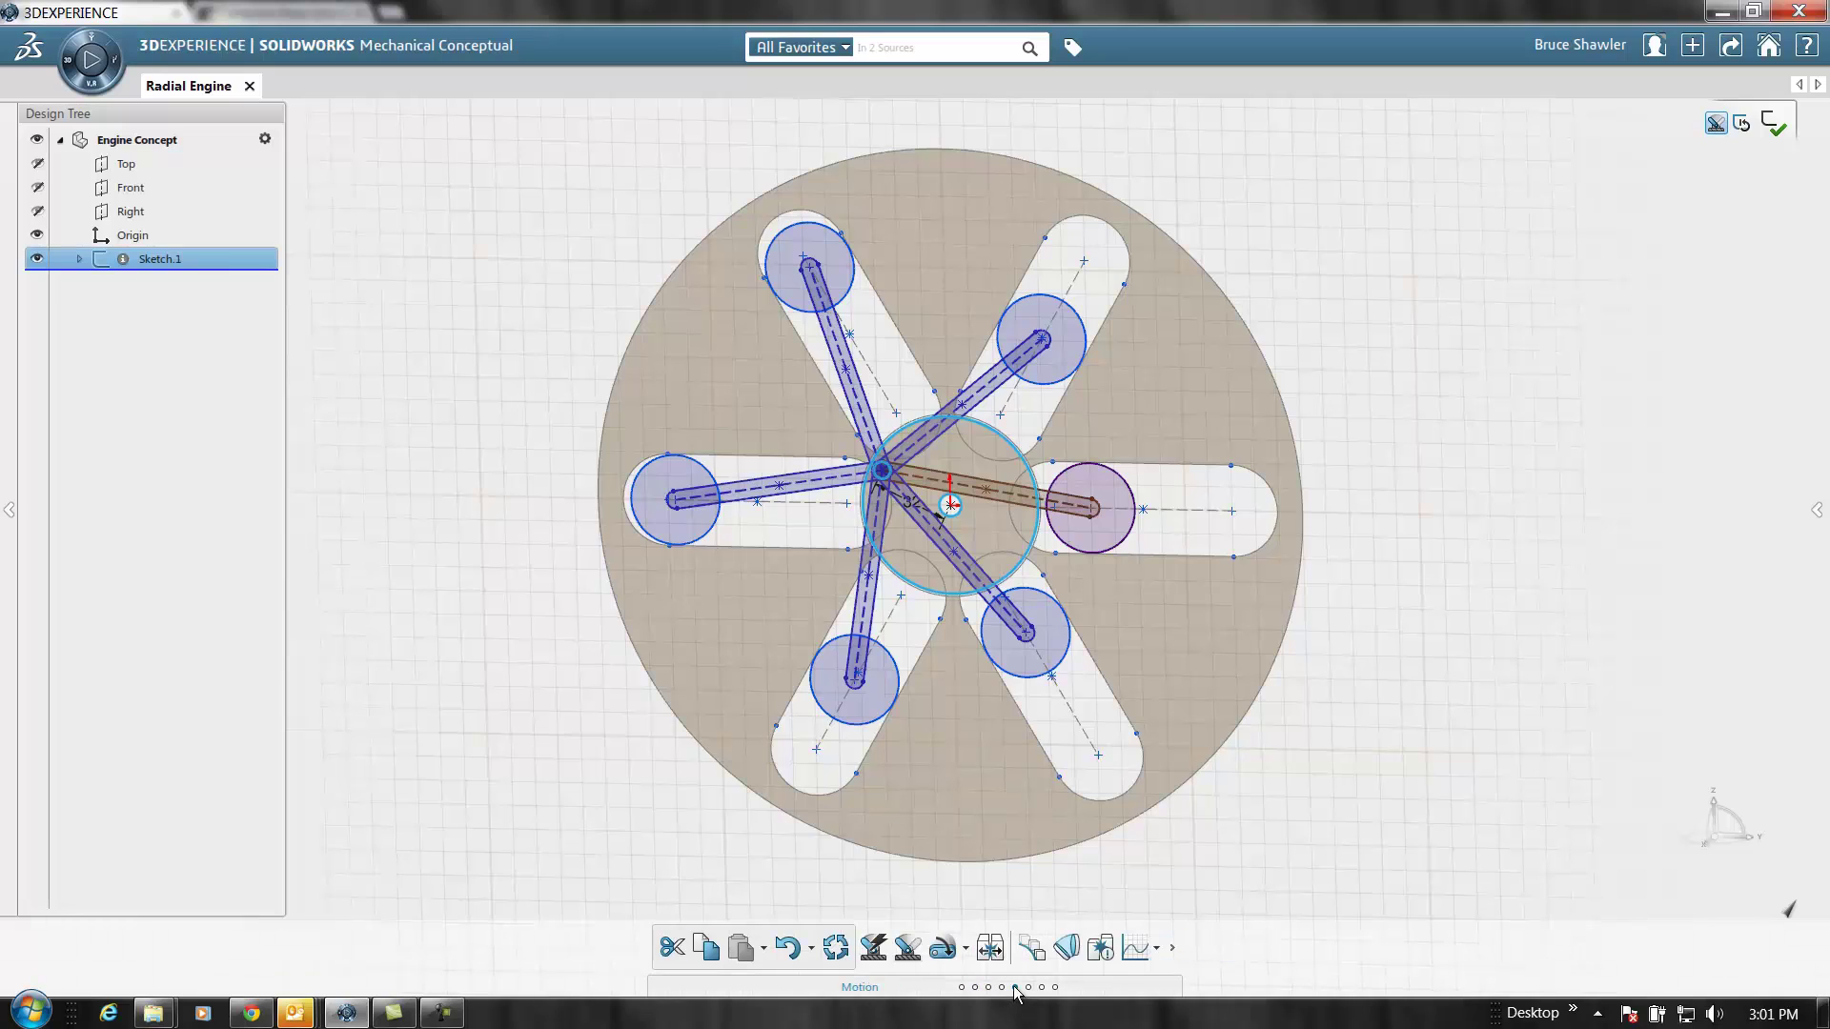
left_click(871, 950)
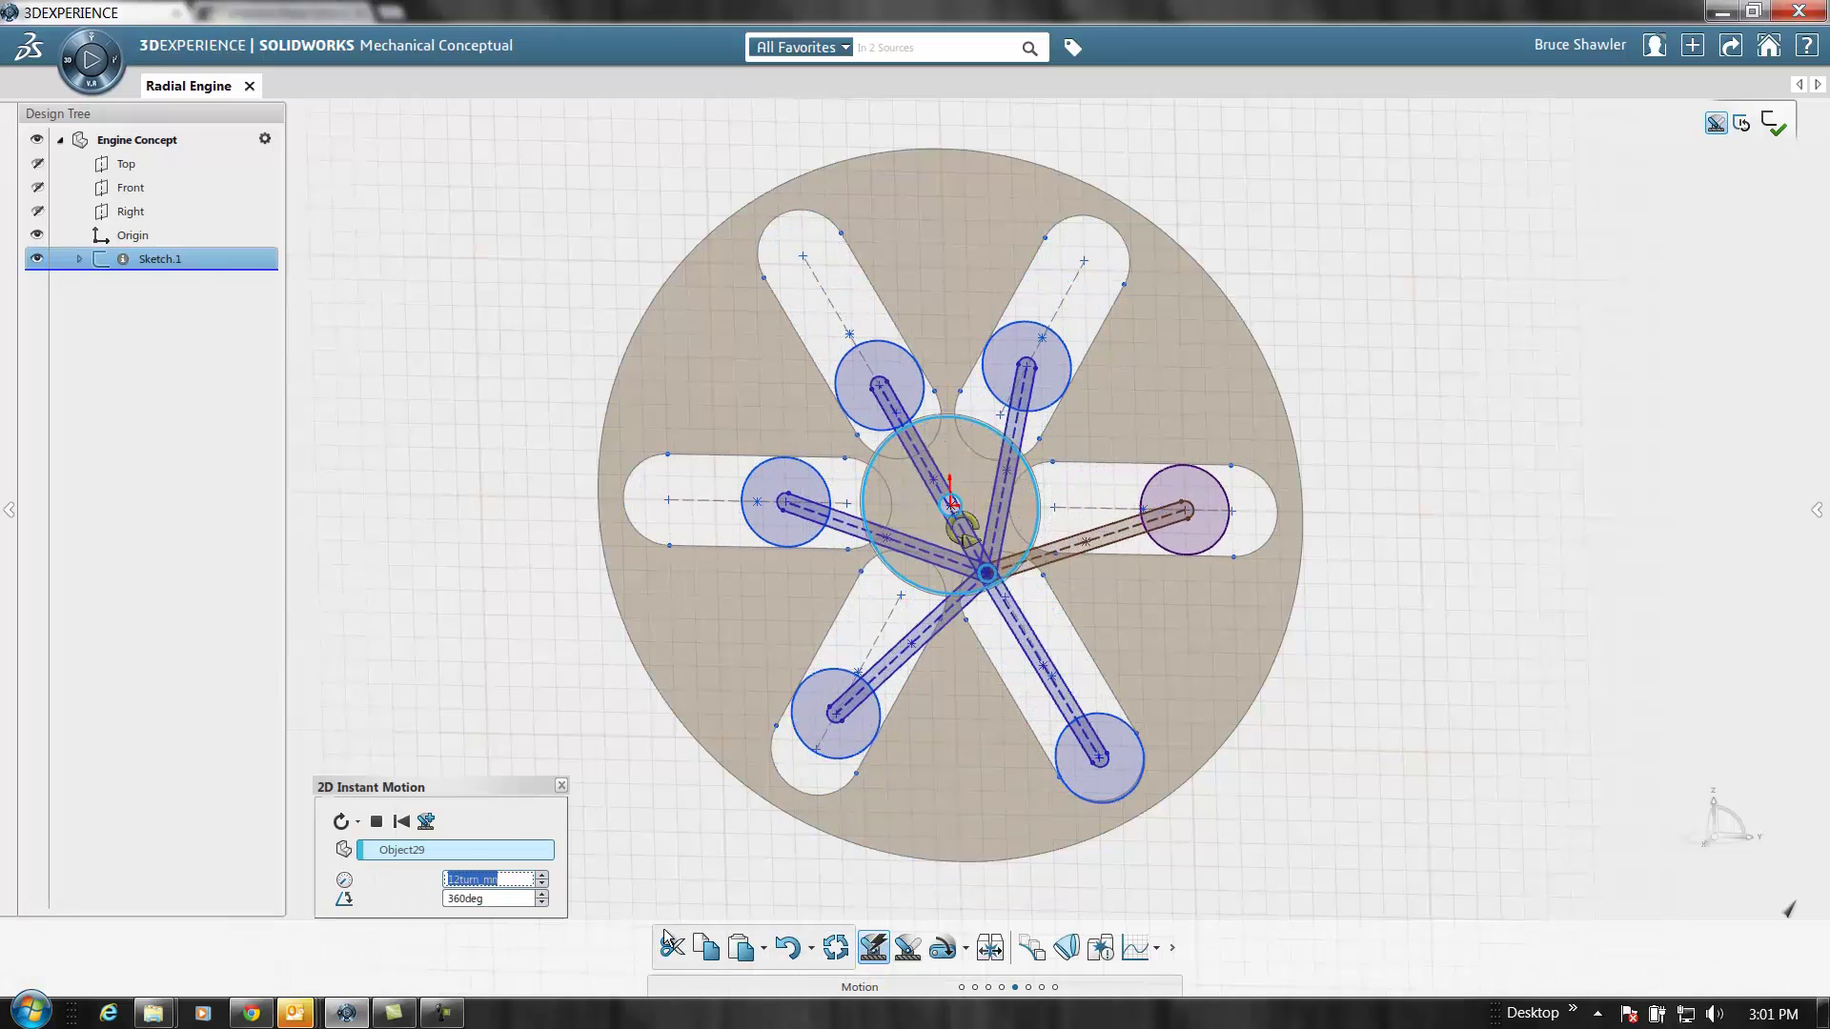
left_click_drag(419, 880, 410, 879)
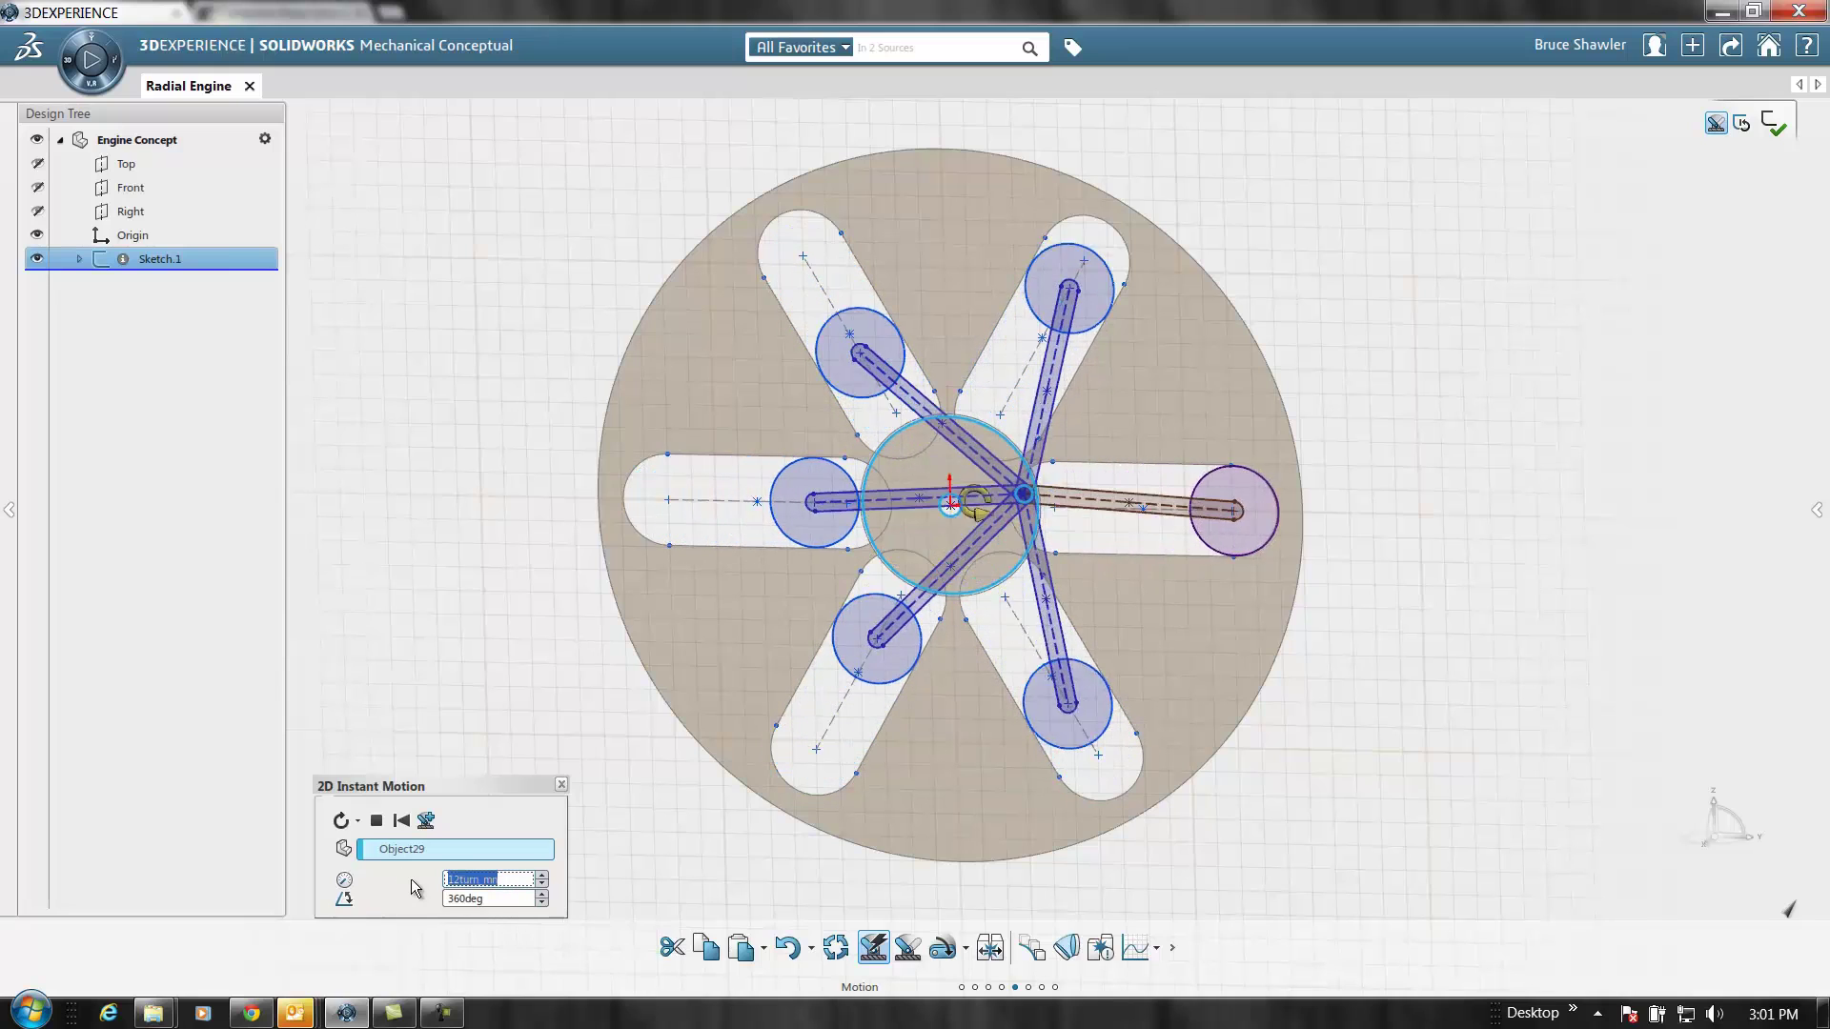
type("36")
key("Return")
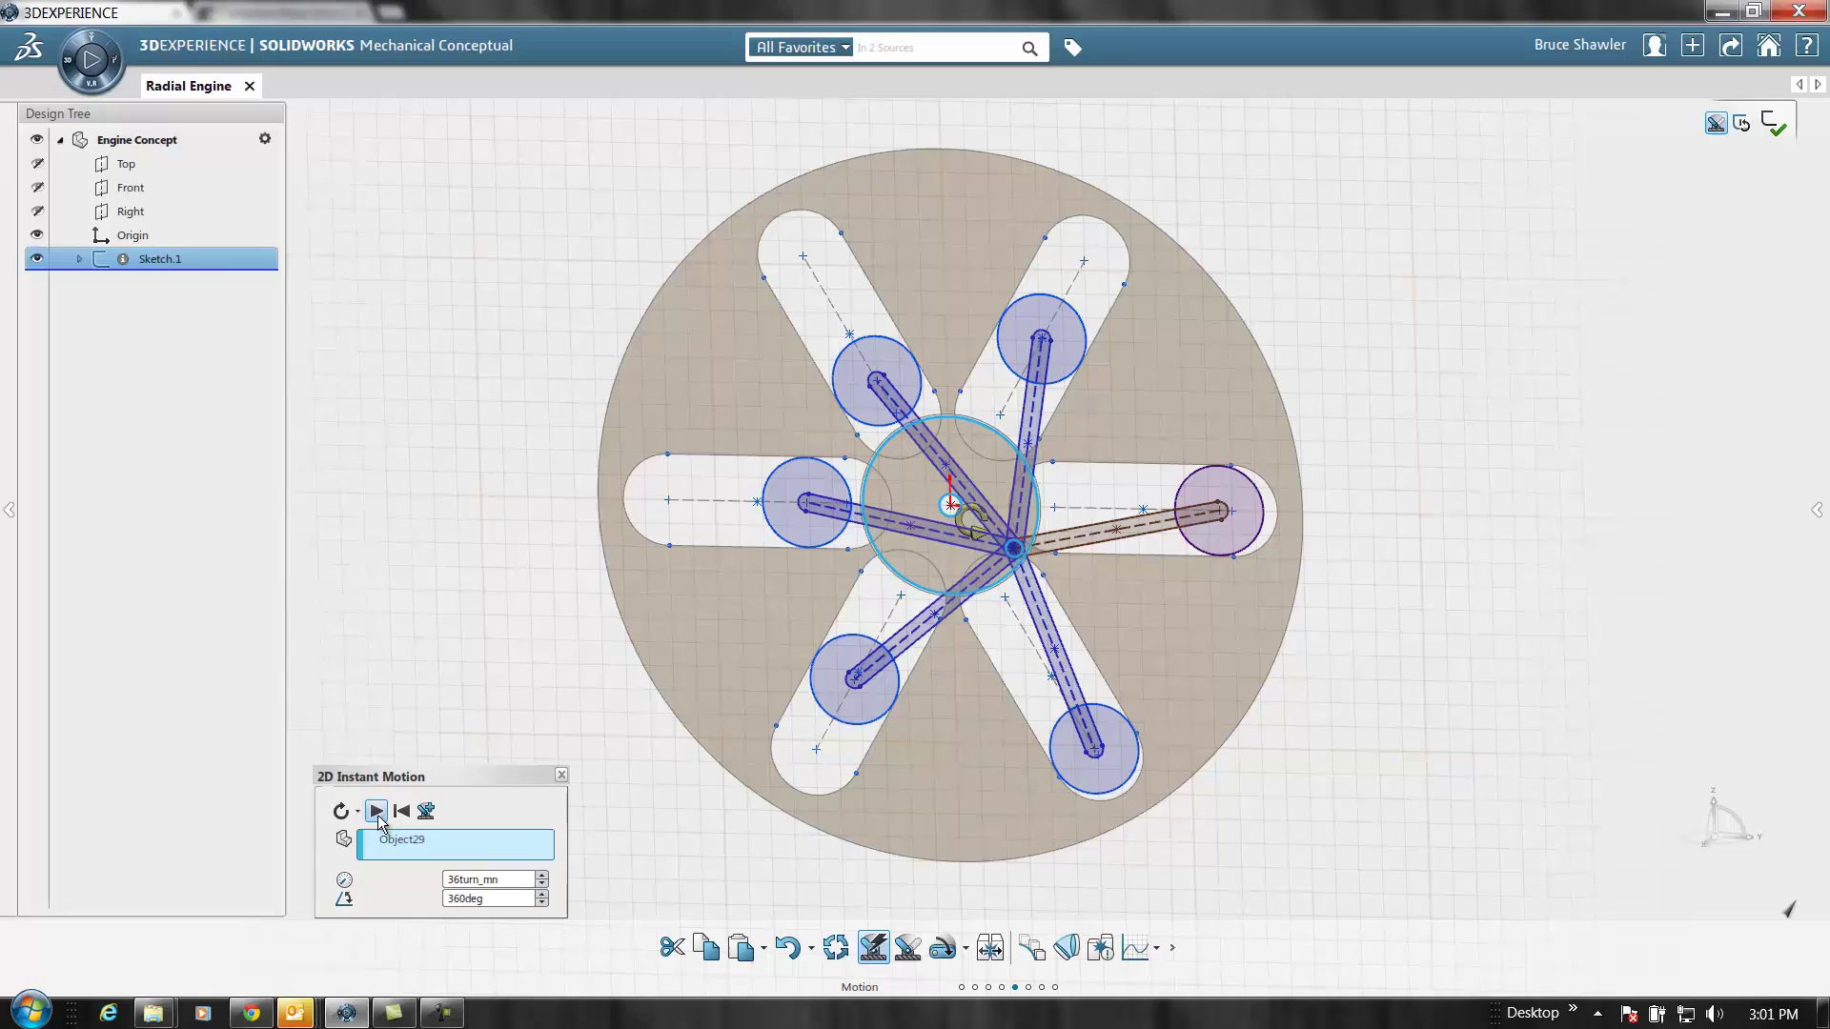
left_click(376, 812)
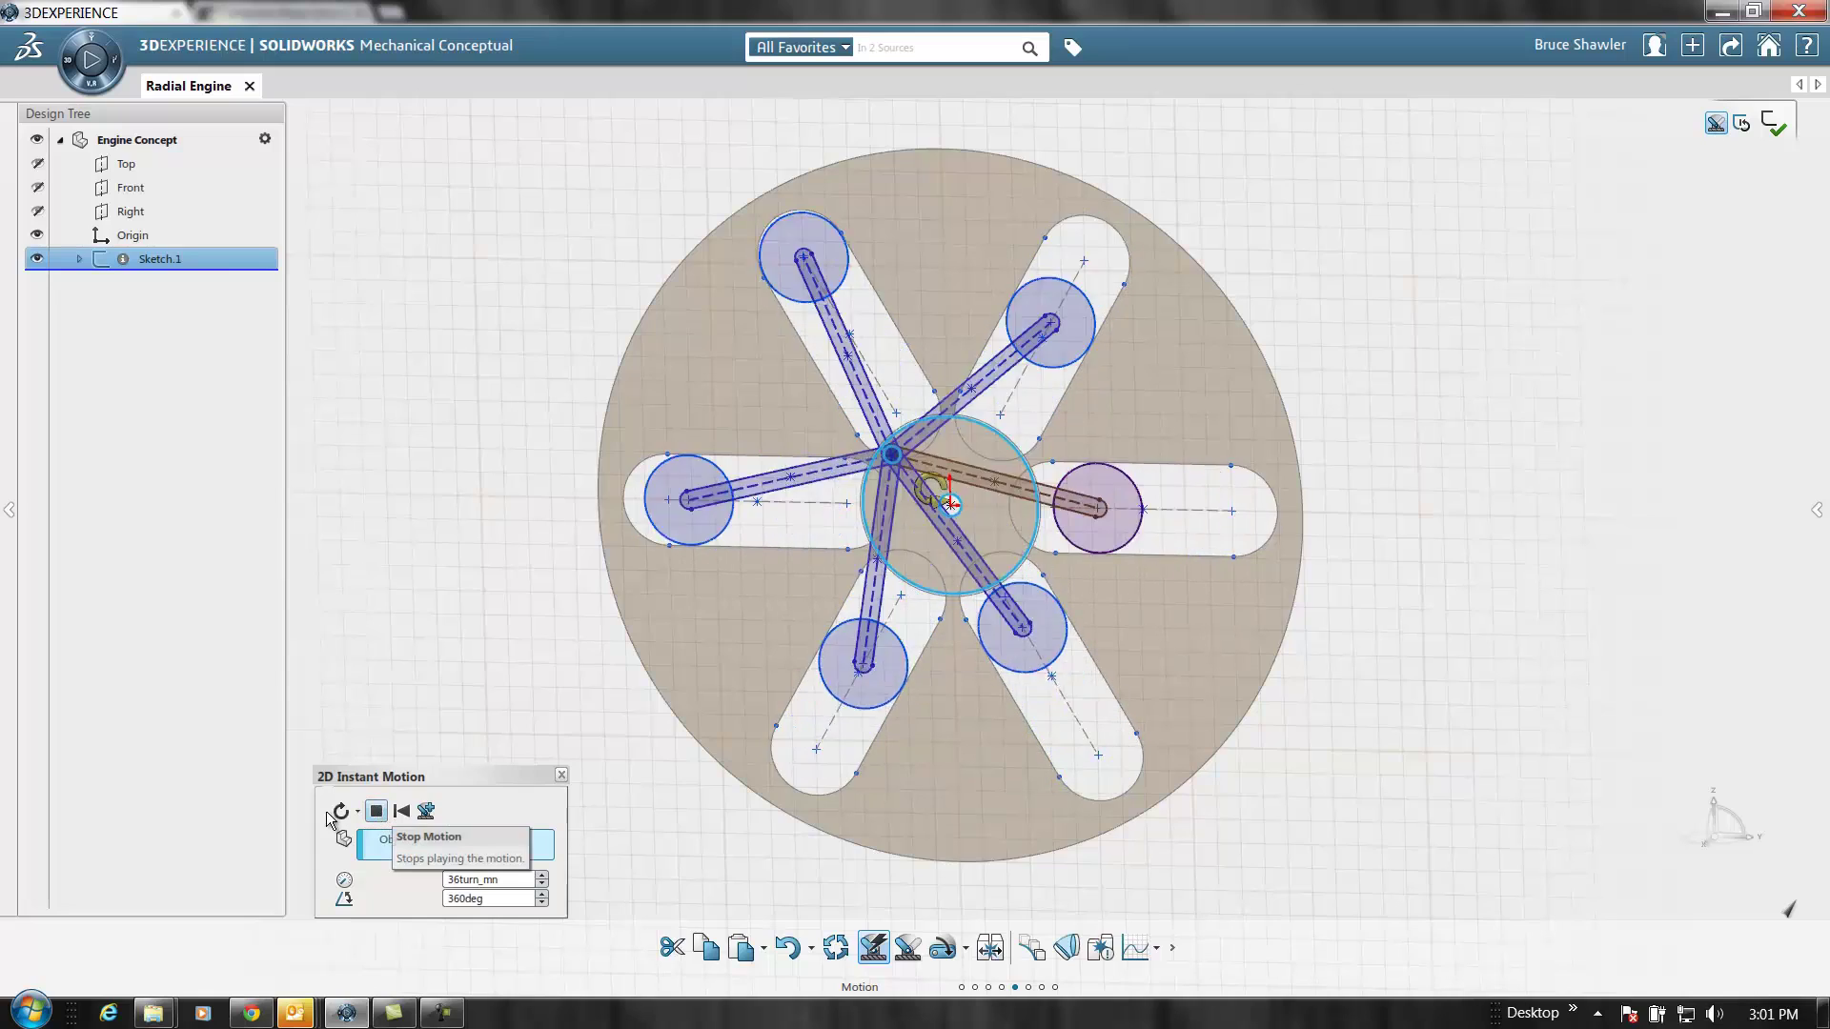
left_click(376, 811)
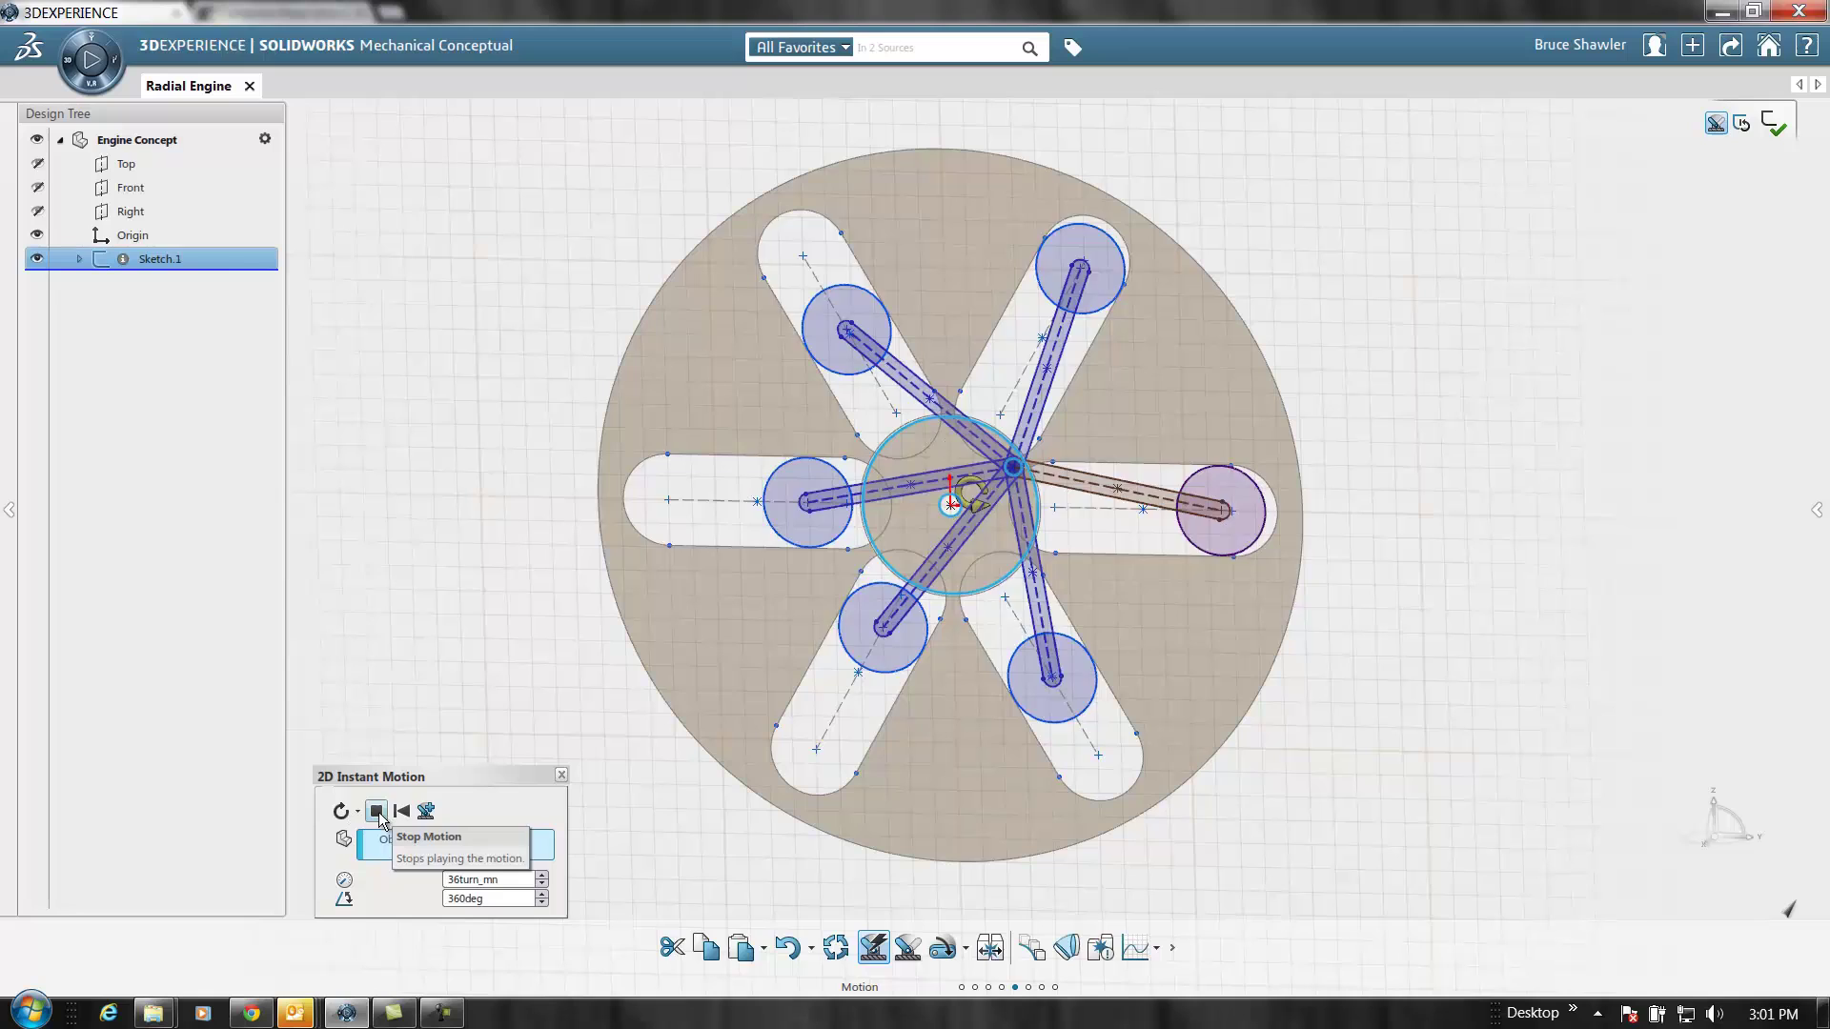
left_click(560, 776)
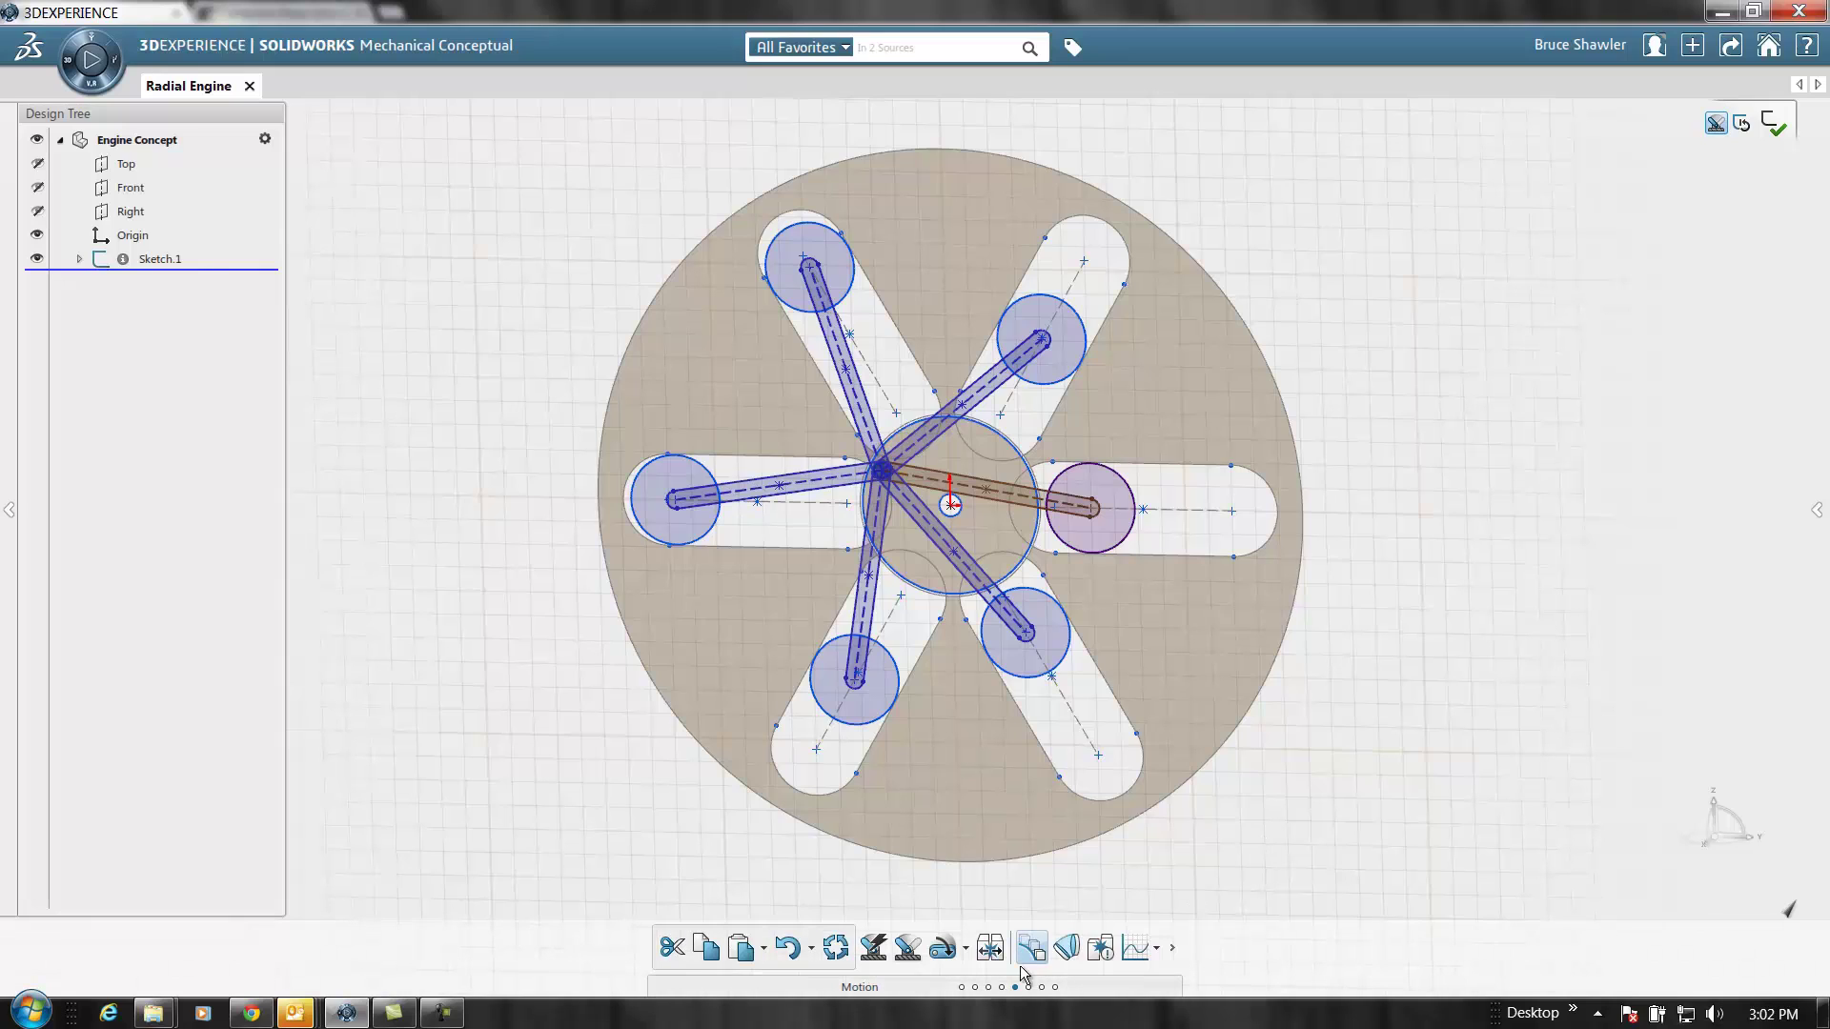
Exit the sketch and rotate the crank disc to check the mechanism outside sketch editing
left_click(1810, 191)
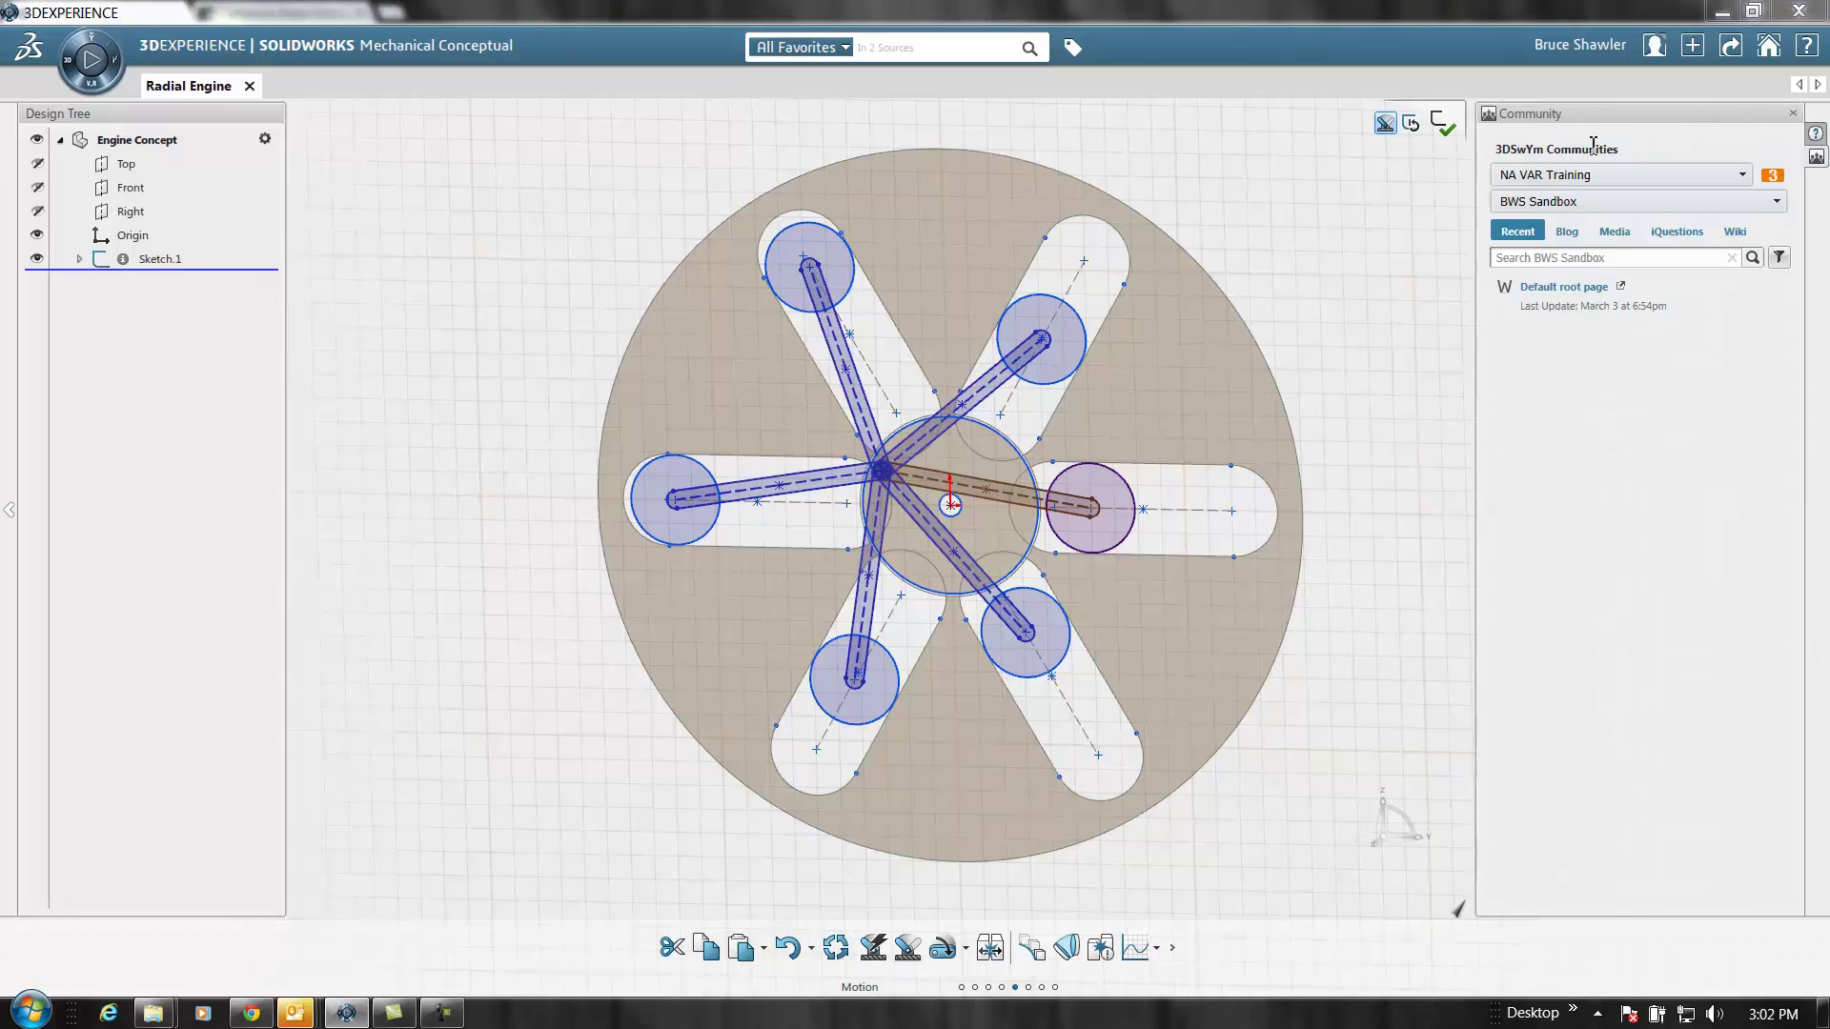
left_click(1444, 124)
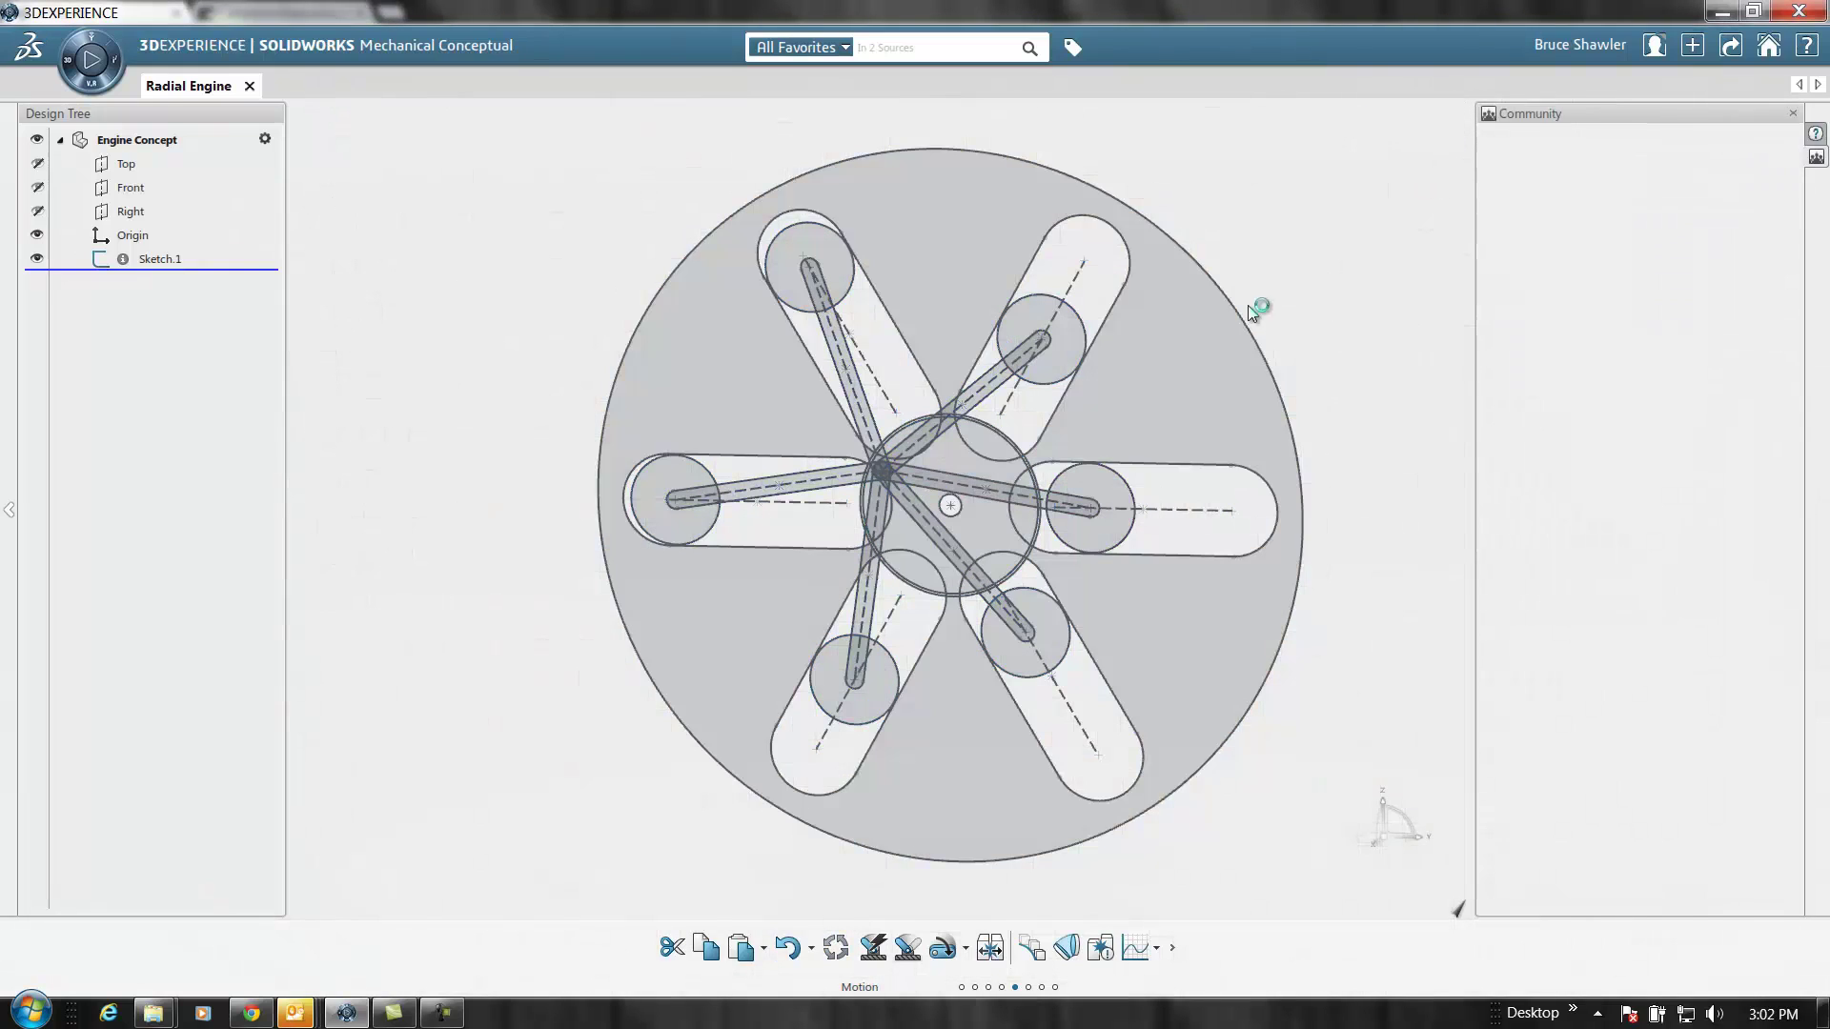
left_click_drag(986, 467, 973, 510)
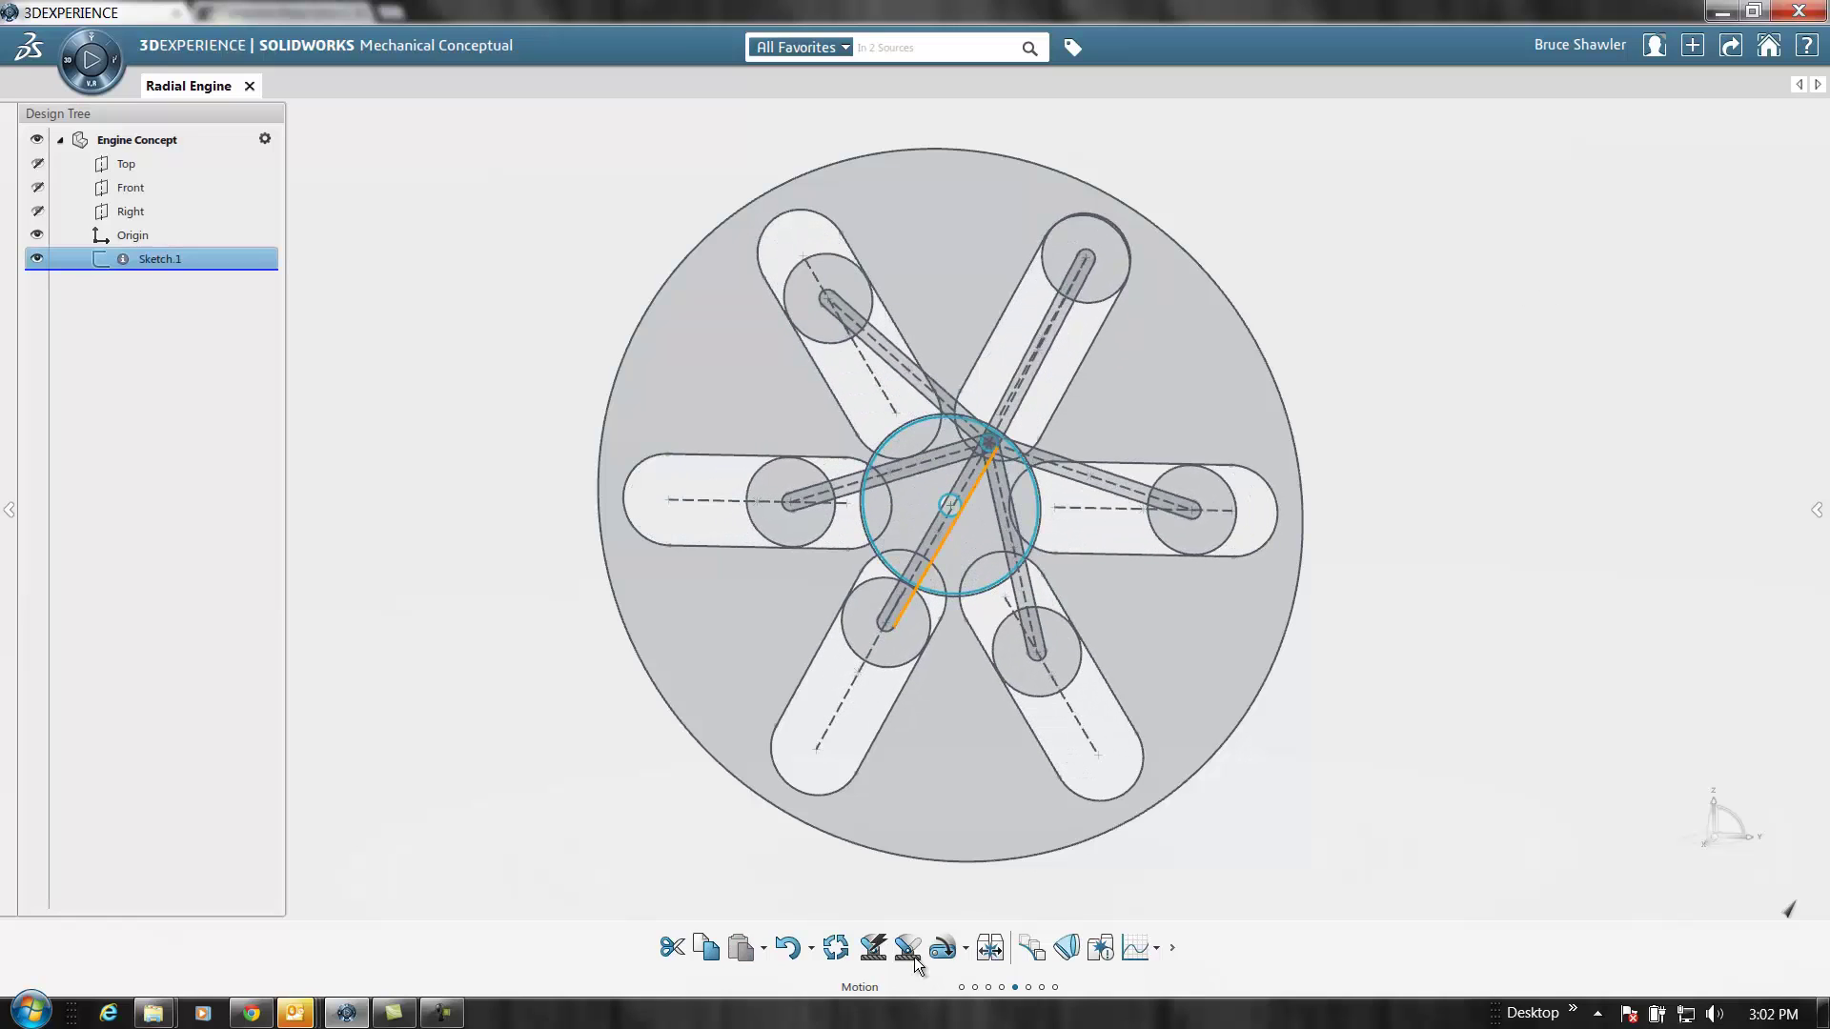
Convert the sketch with Sketch To Components, naming the right-hand piston "er piston 1", its rod "ER Rod 1" and the slotted disc "engine block"
left_click(1001, 987)
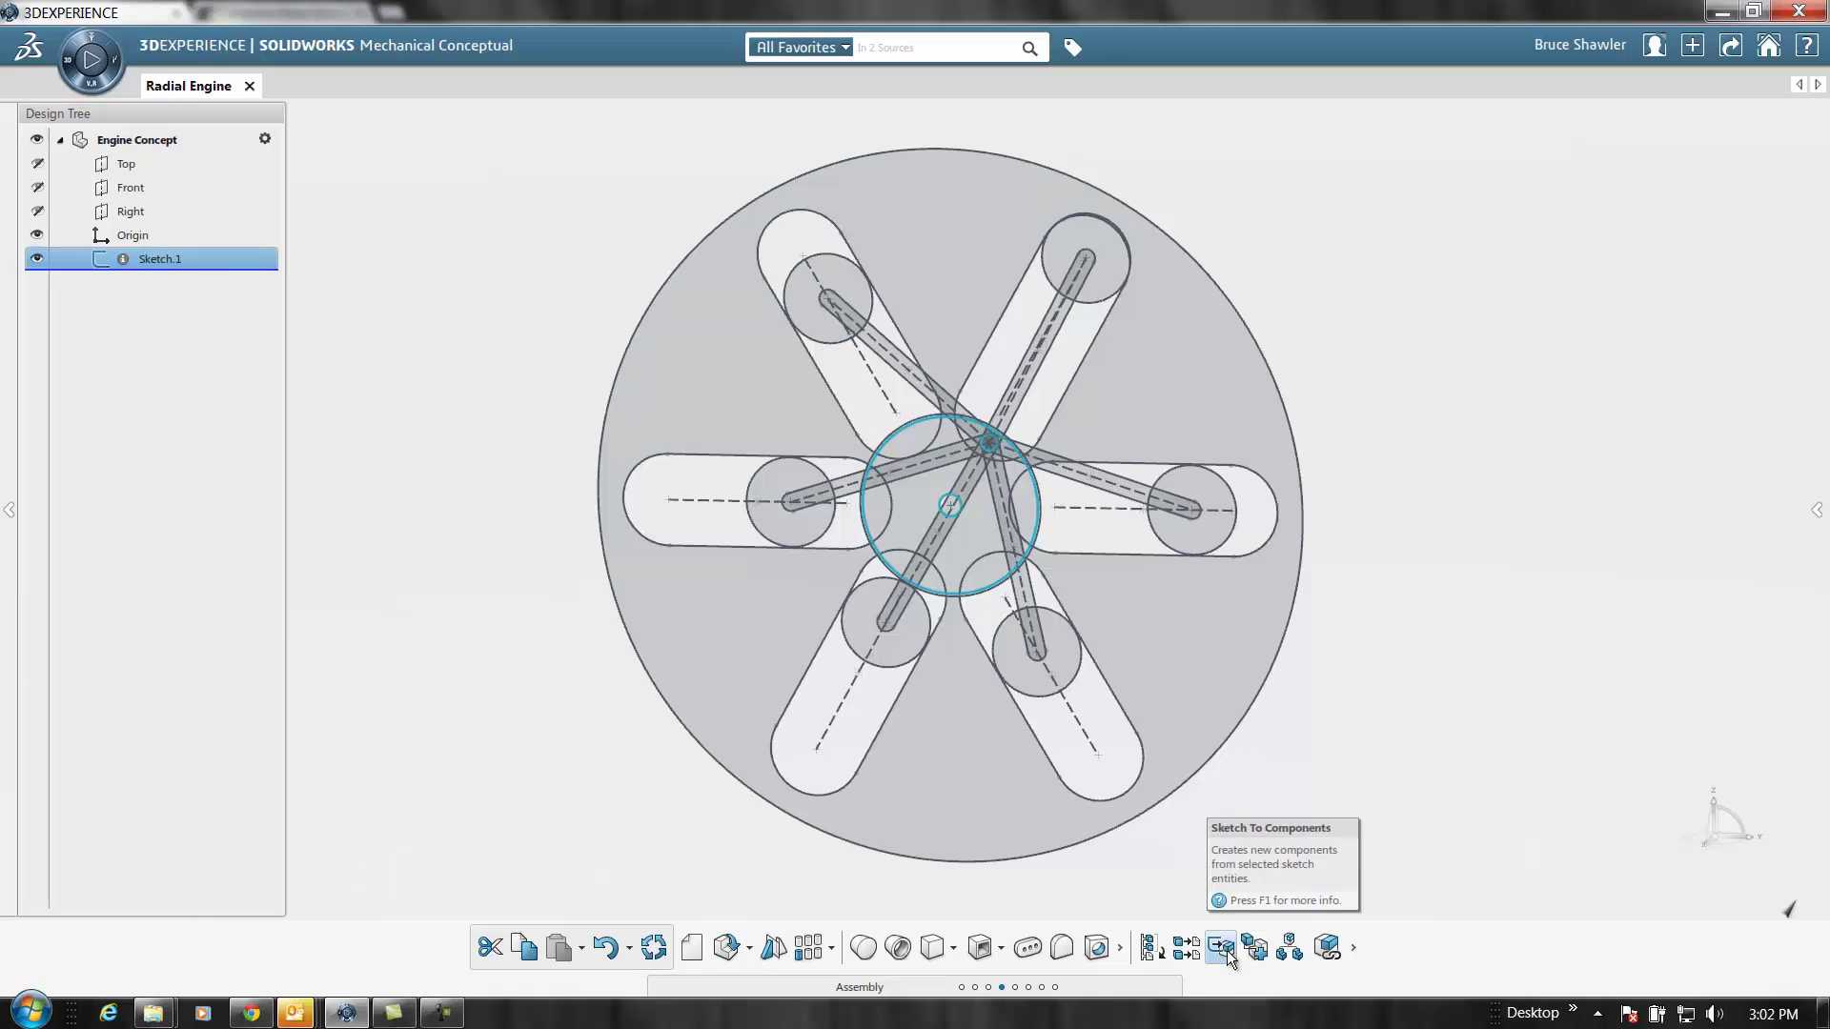
left_click(1511, 583)
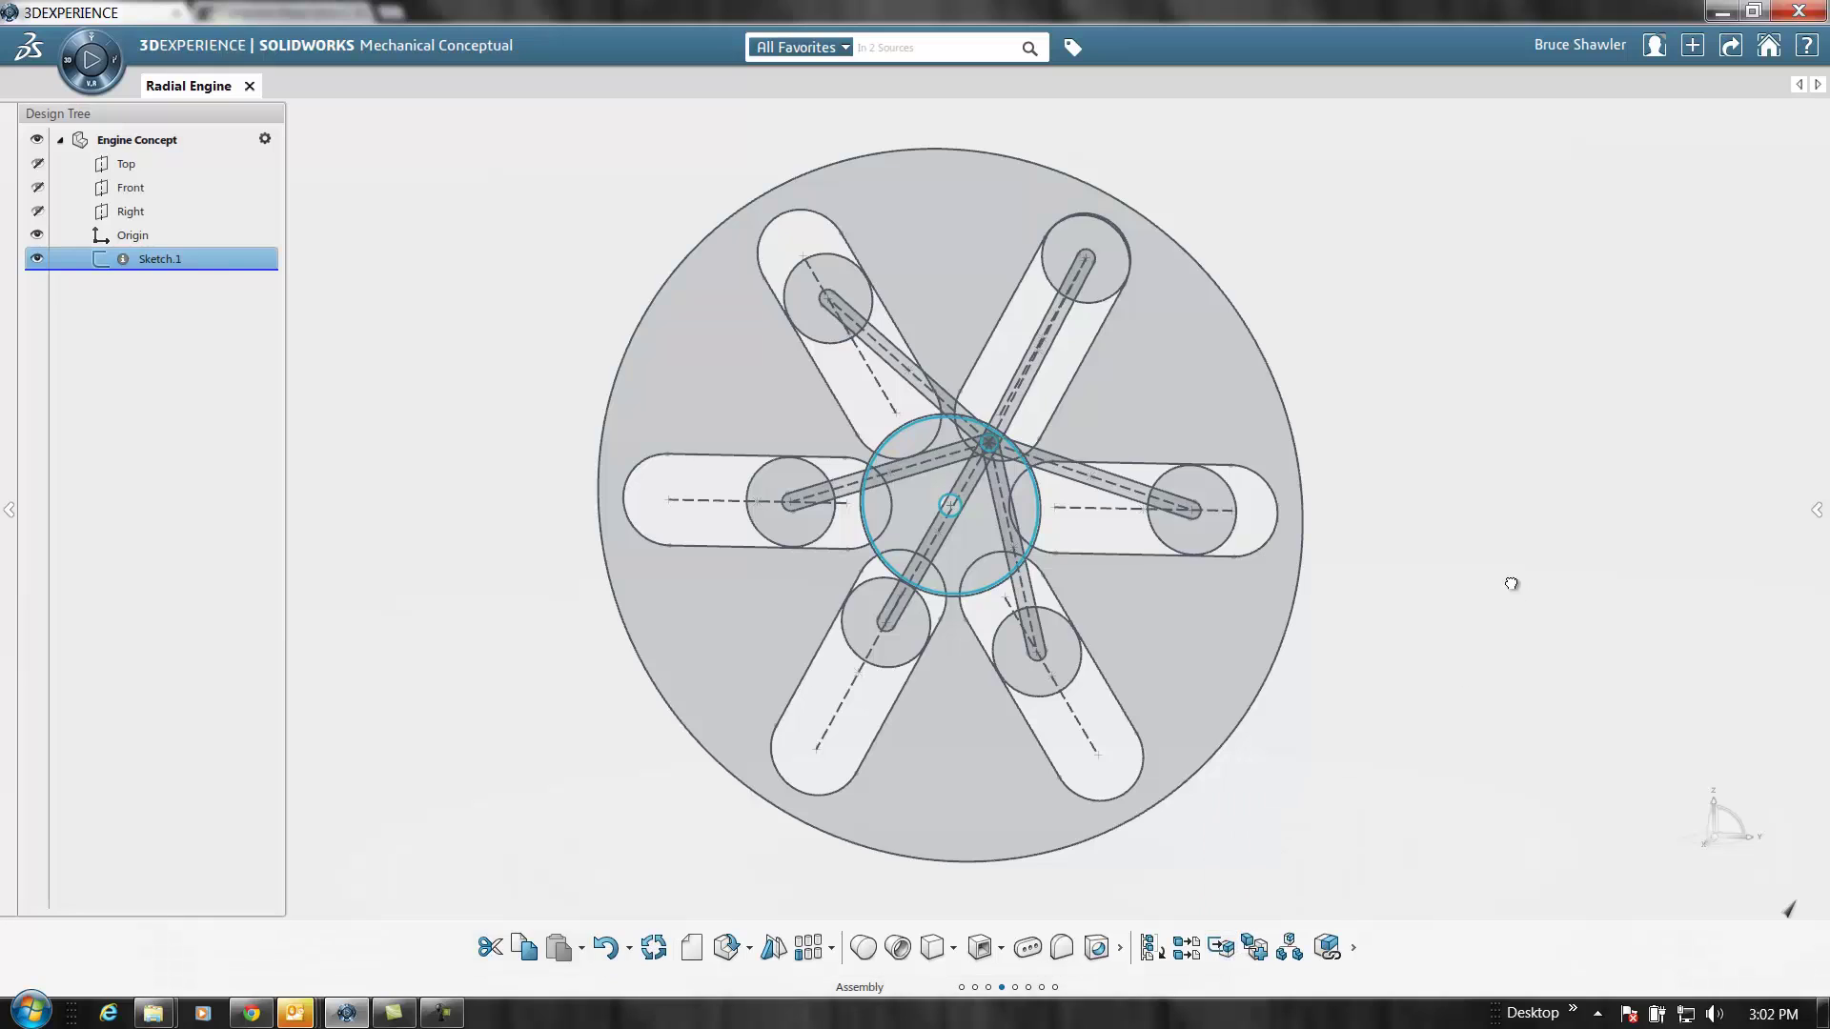
left_click(1221, 948)
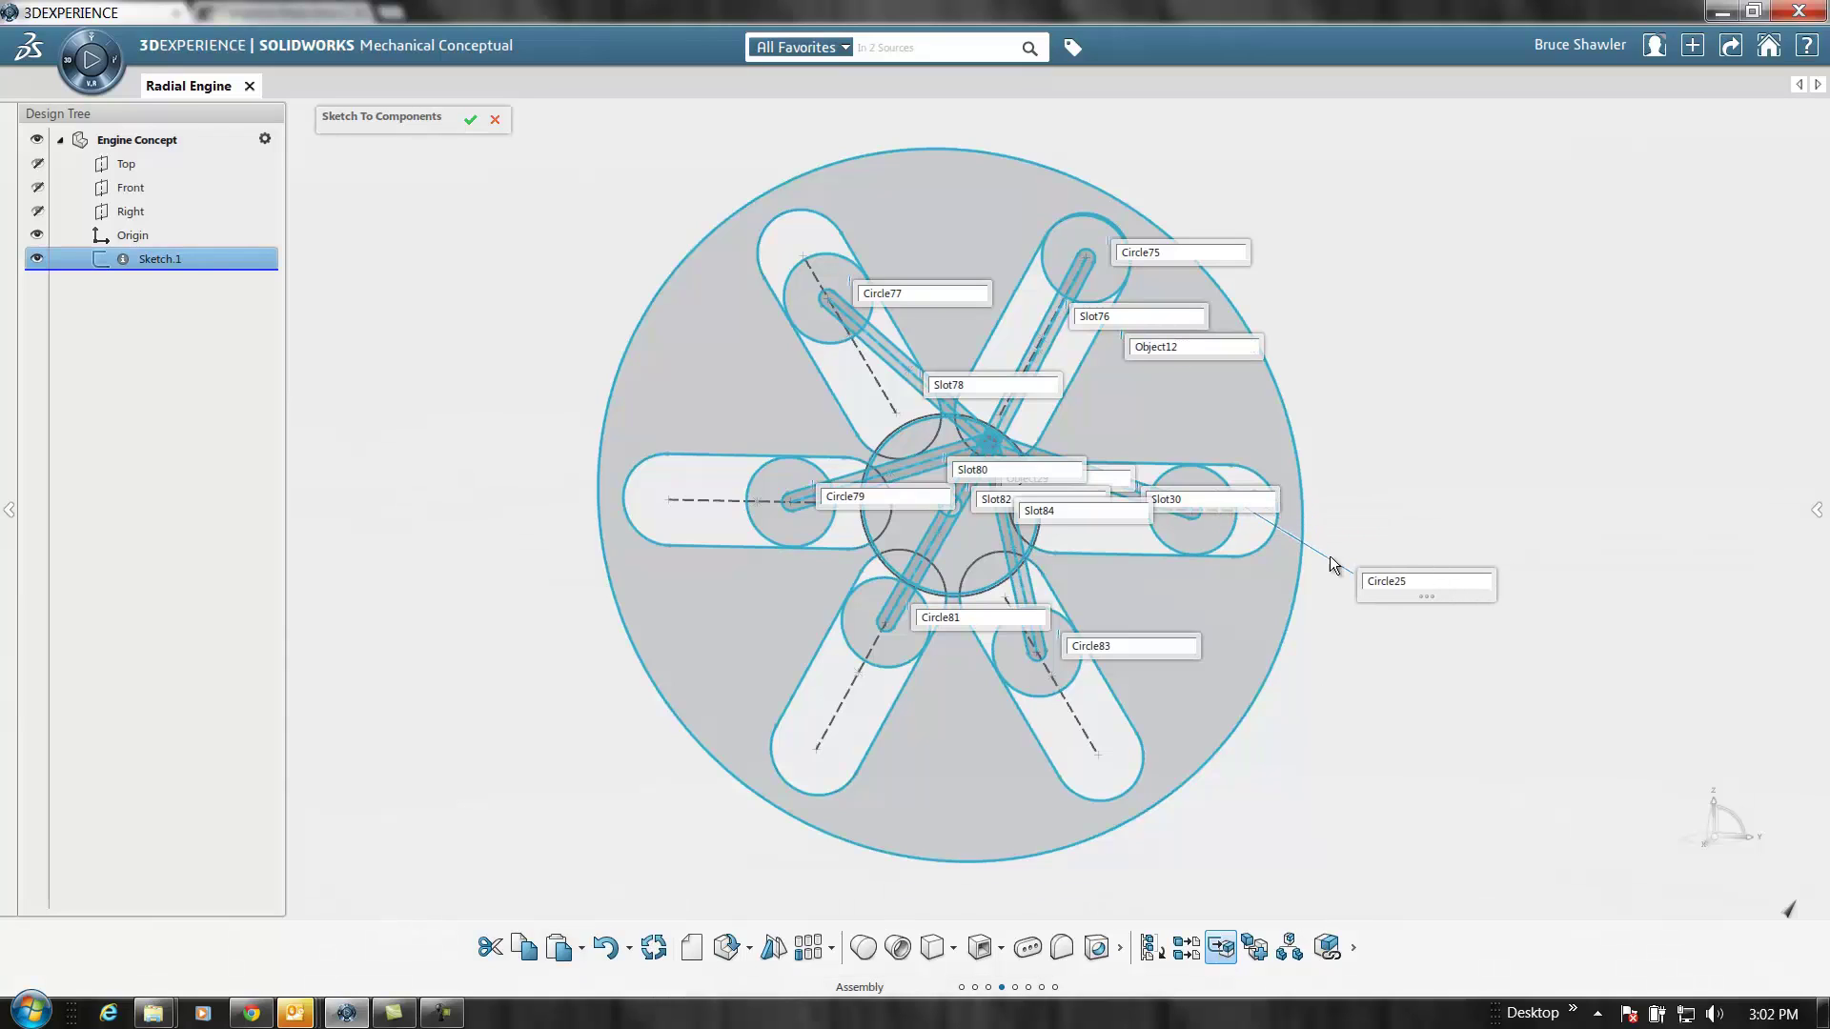
left_click_drag(1217, 507, 1341, 411)
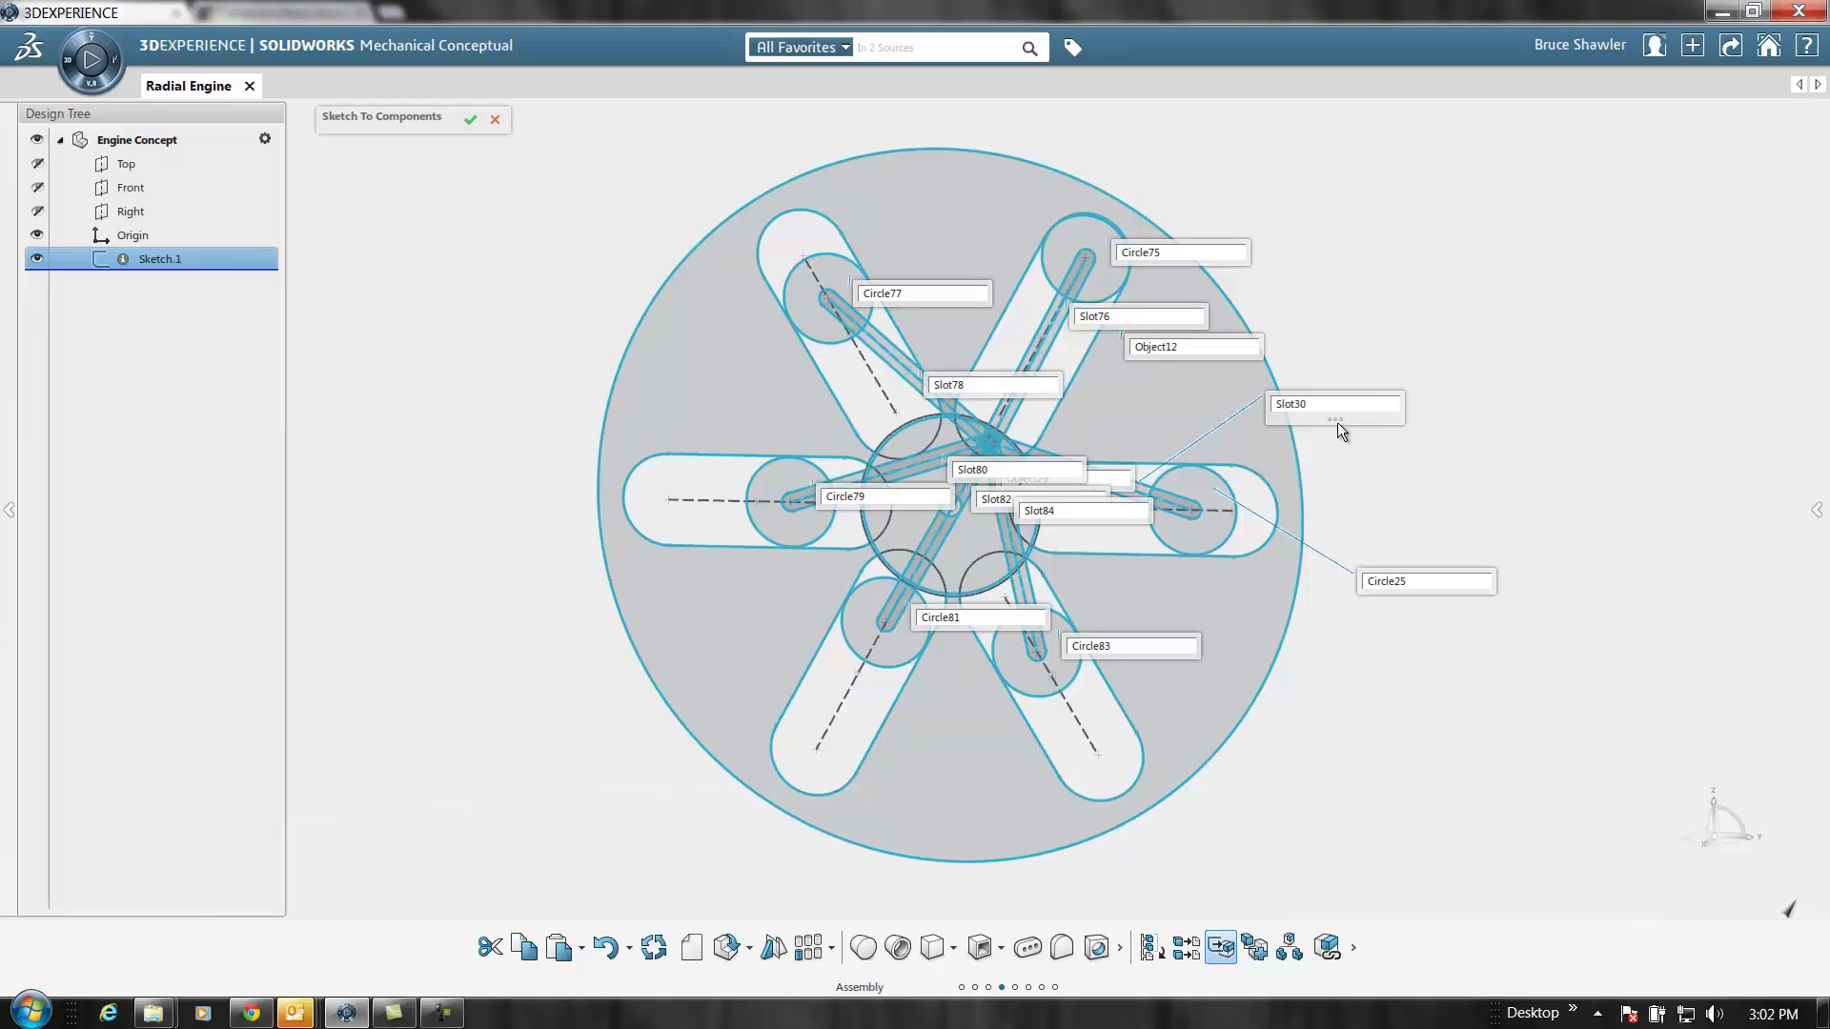
left_click_drag(1189, 357, 1397, 382)
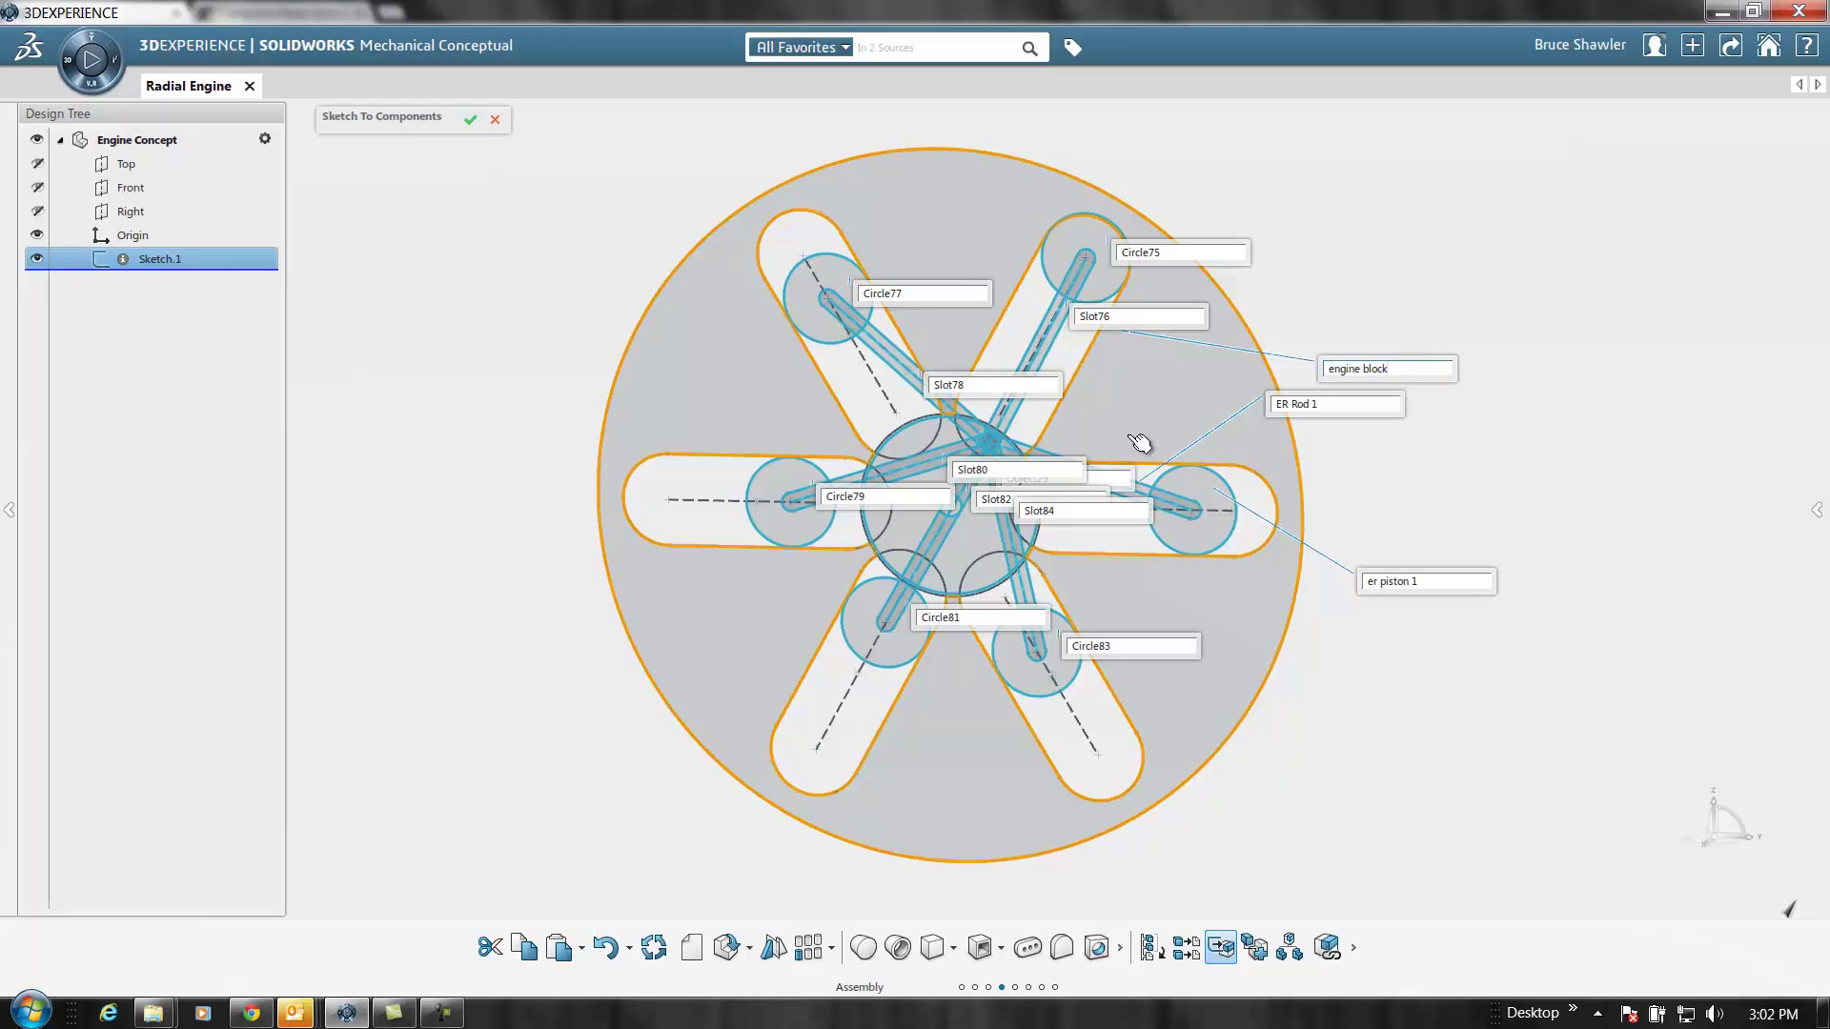
left_click_drag(882, 515, 642, 471)
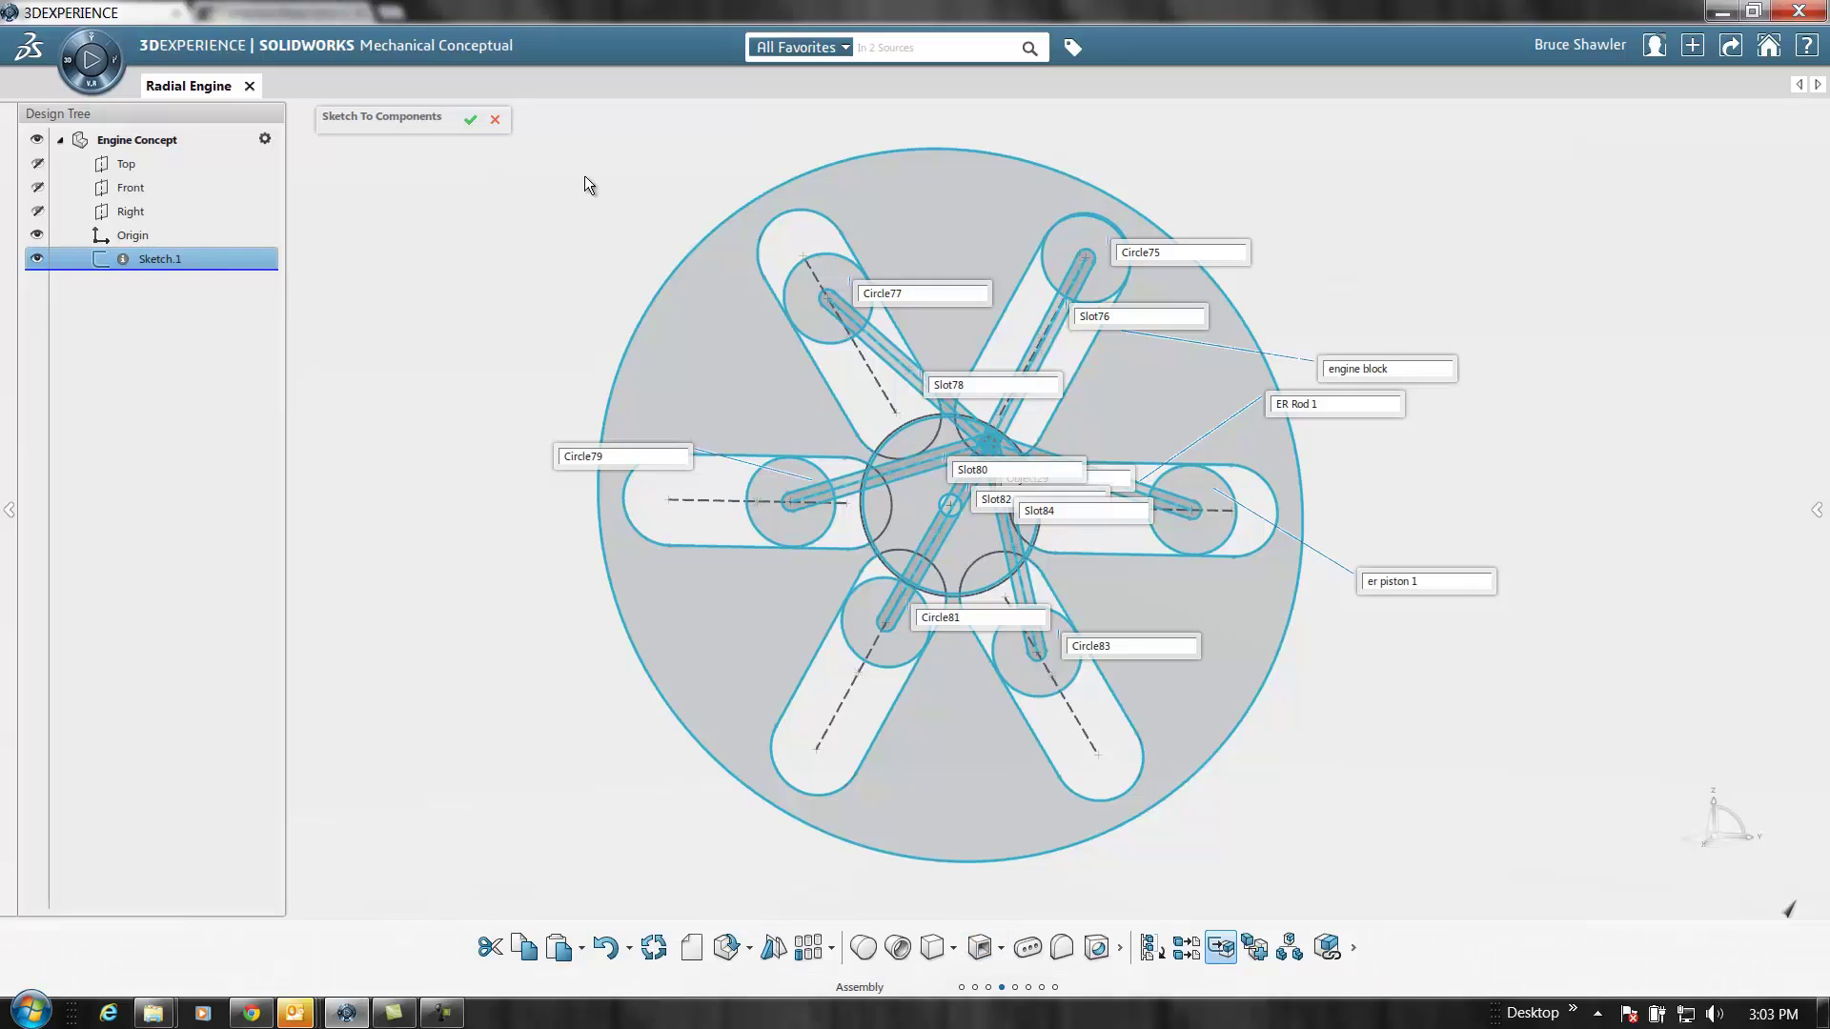
left_click(463, 123)
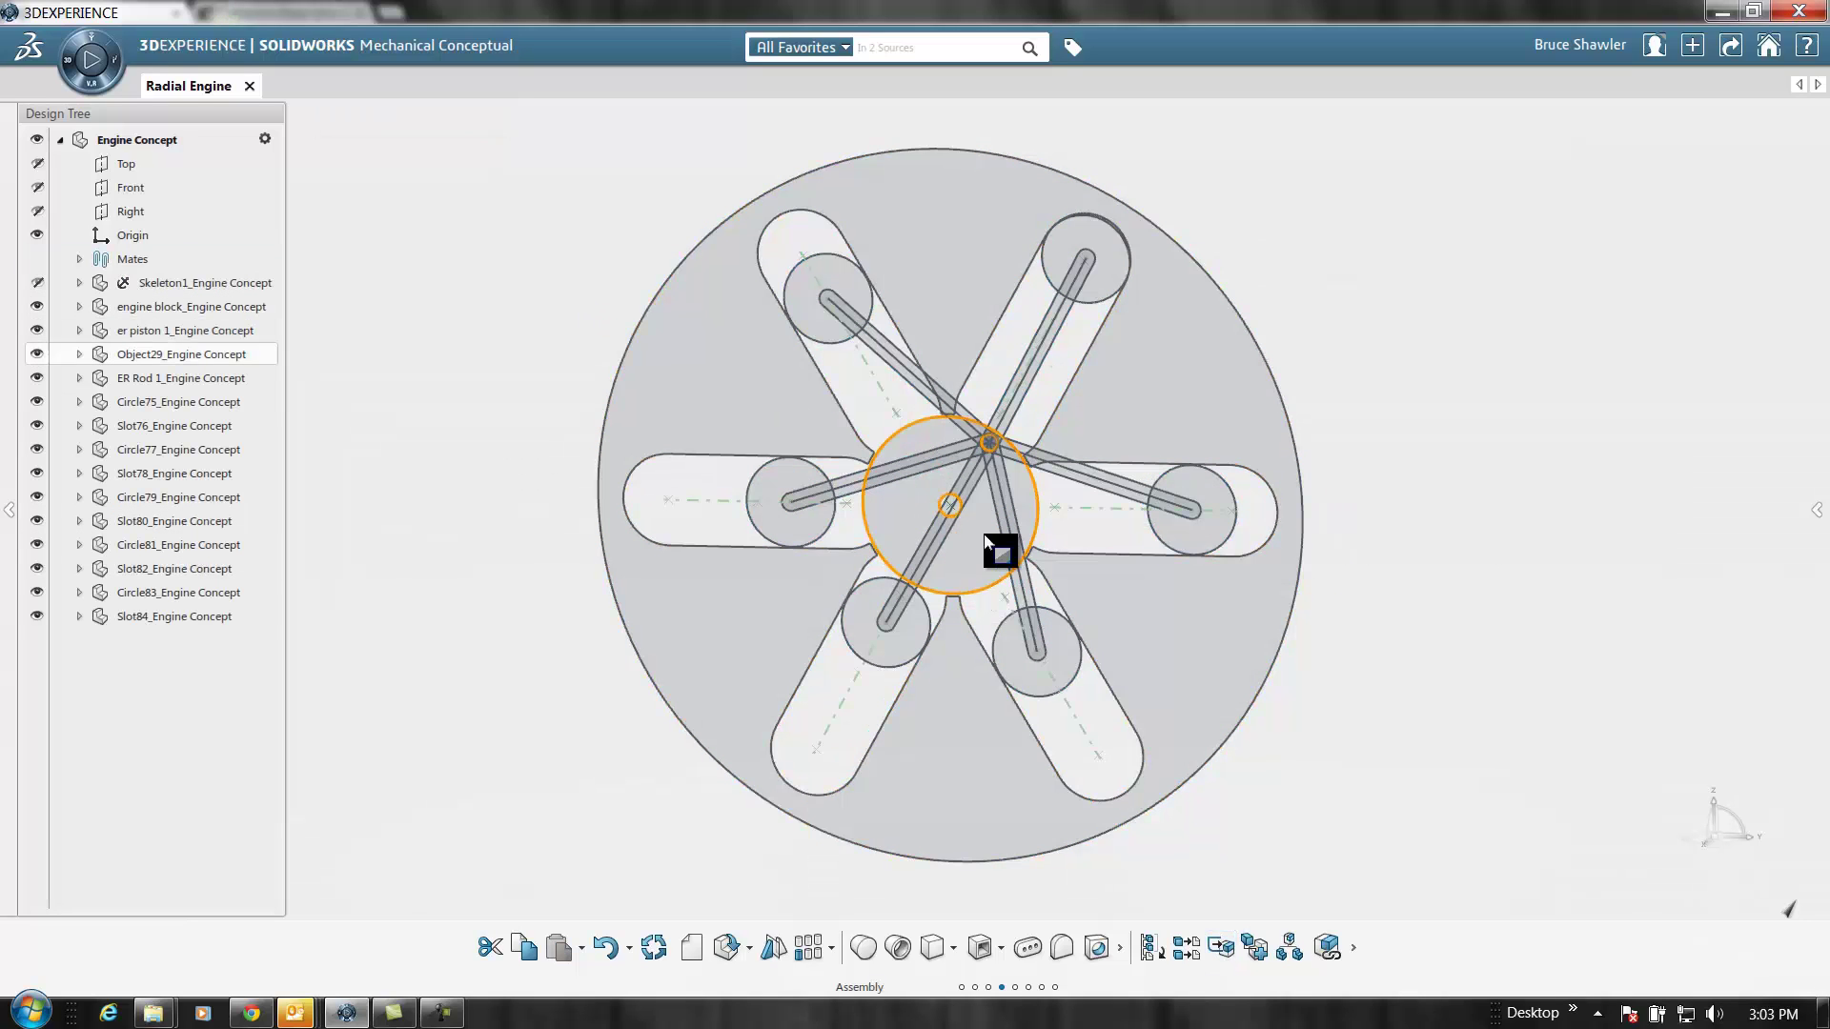
Rotate the crank disc component to check that the rods and pistons still move together
mouse_move(993, 540)
middle_mouse_down()
mouse_move(962, 555)
mouse_move(982, 543)
middle_mouse_up()
left_click_drag(971, 578, 955, 543)
left_click(1340, 355)
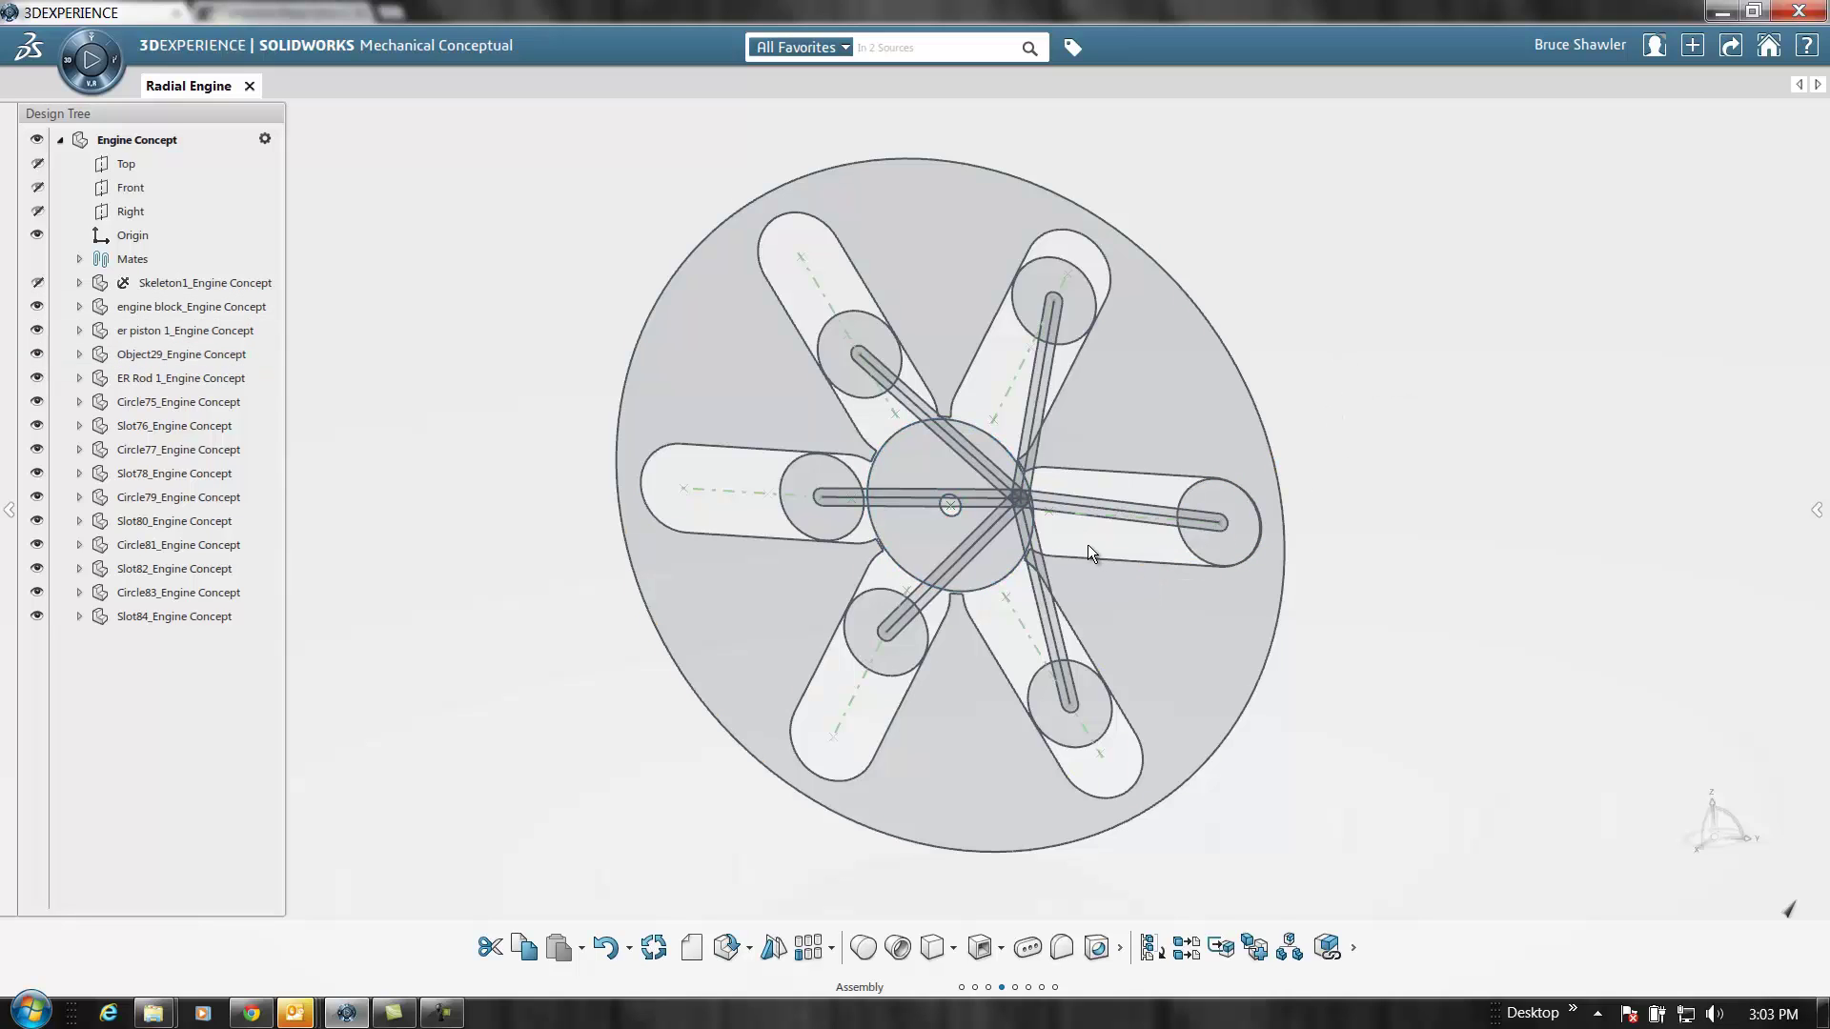
Extrude the slotted engine block profile backward into a thick solid disc
middle_click_drag(1088, 545, 1068, 559)
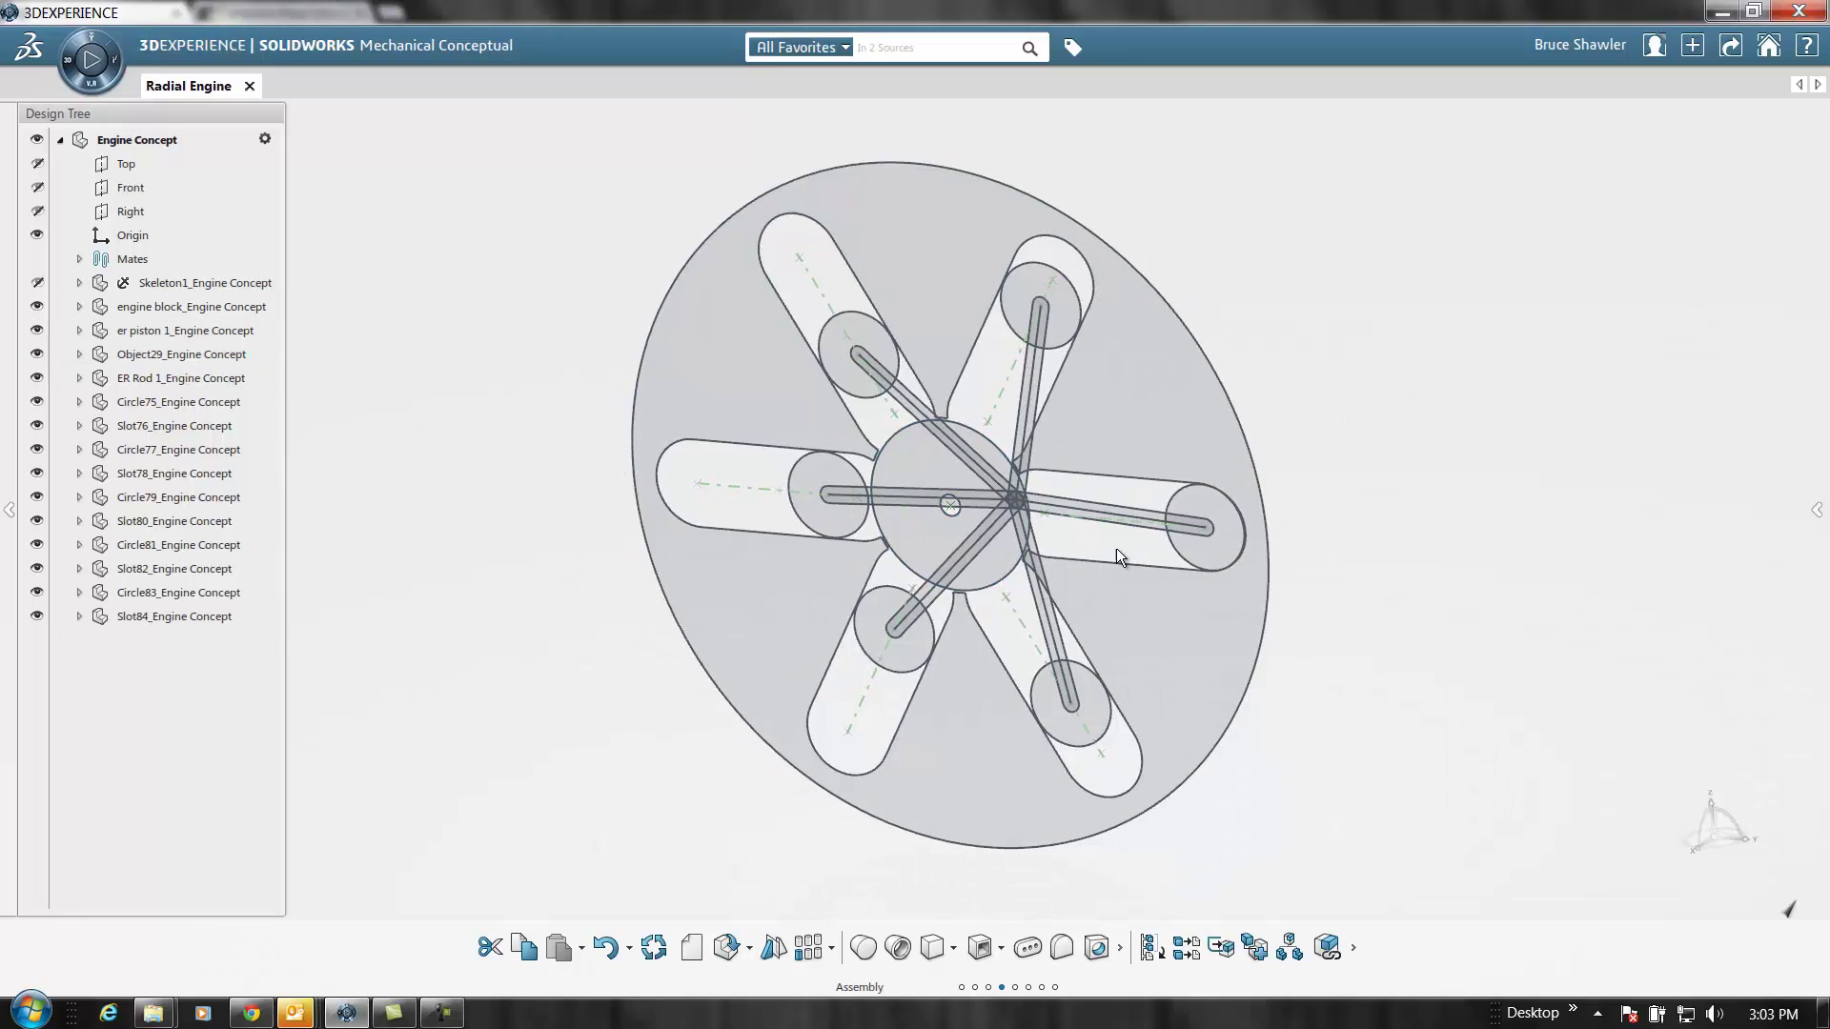
left_click(1220, 555)
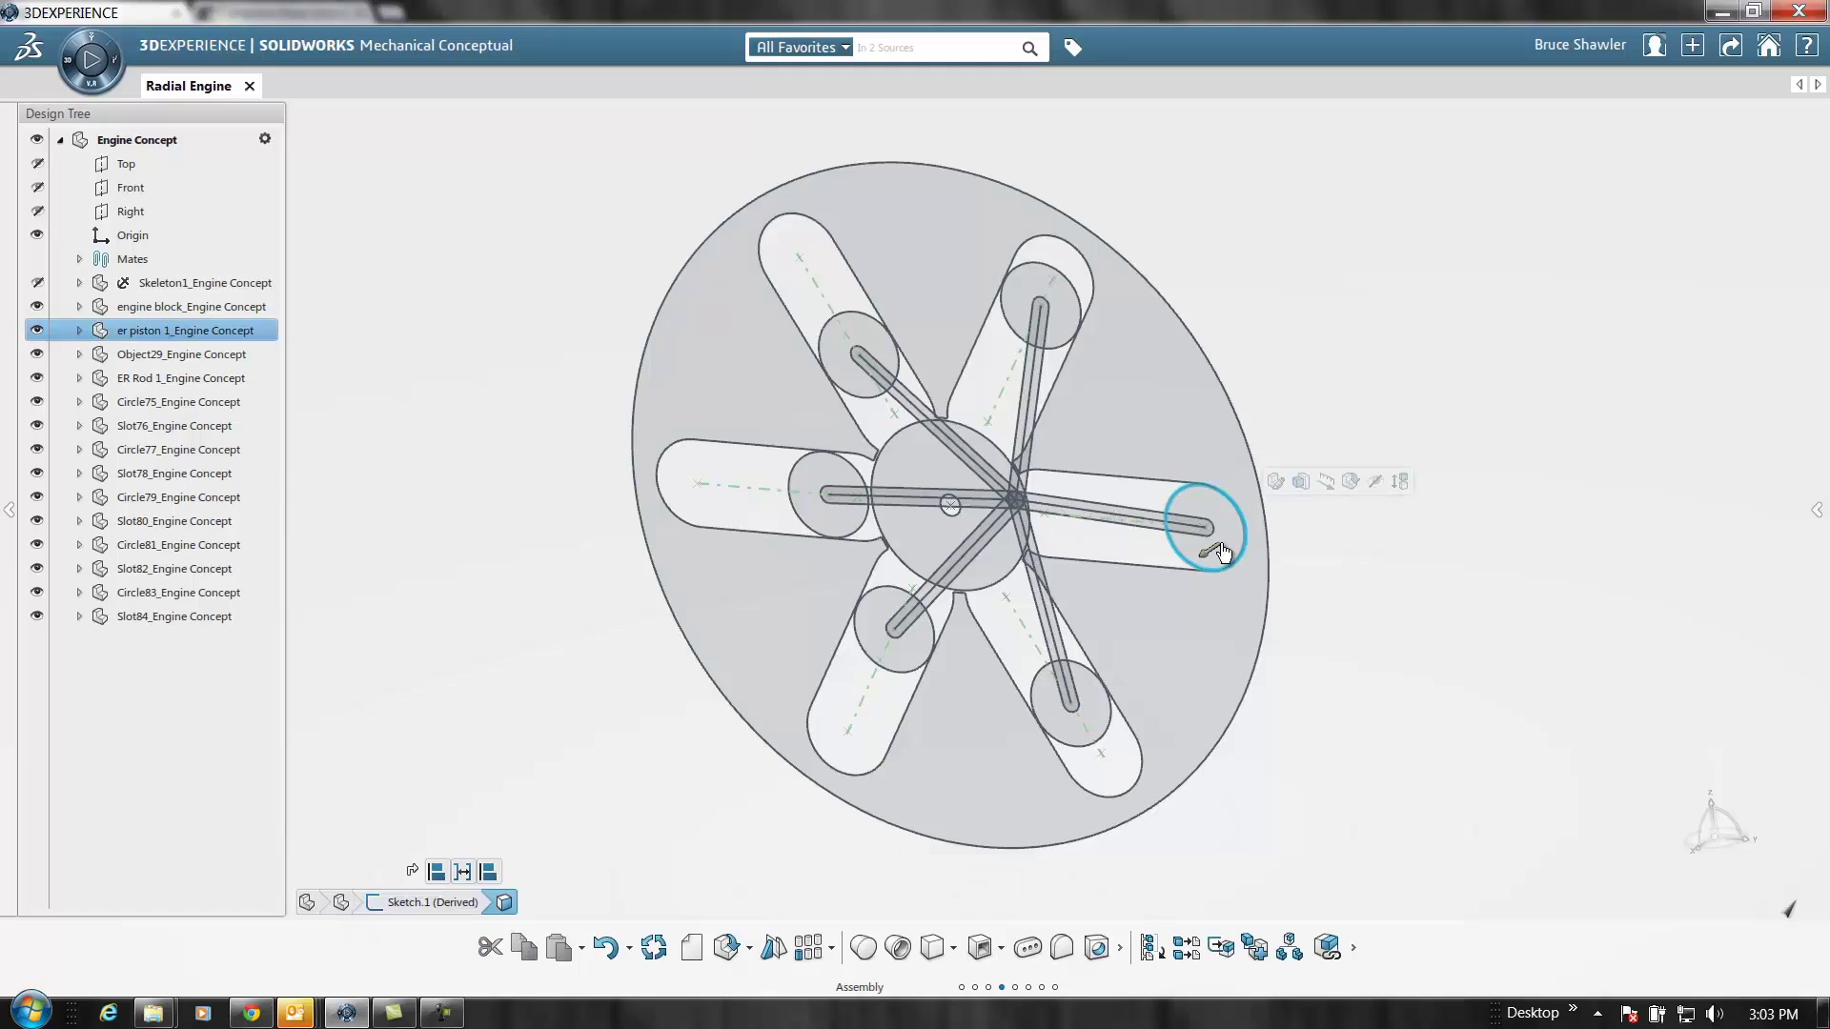
left_click(1145, 450)
left_click_drag(1156, 434, 1221, 431)
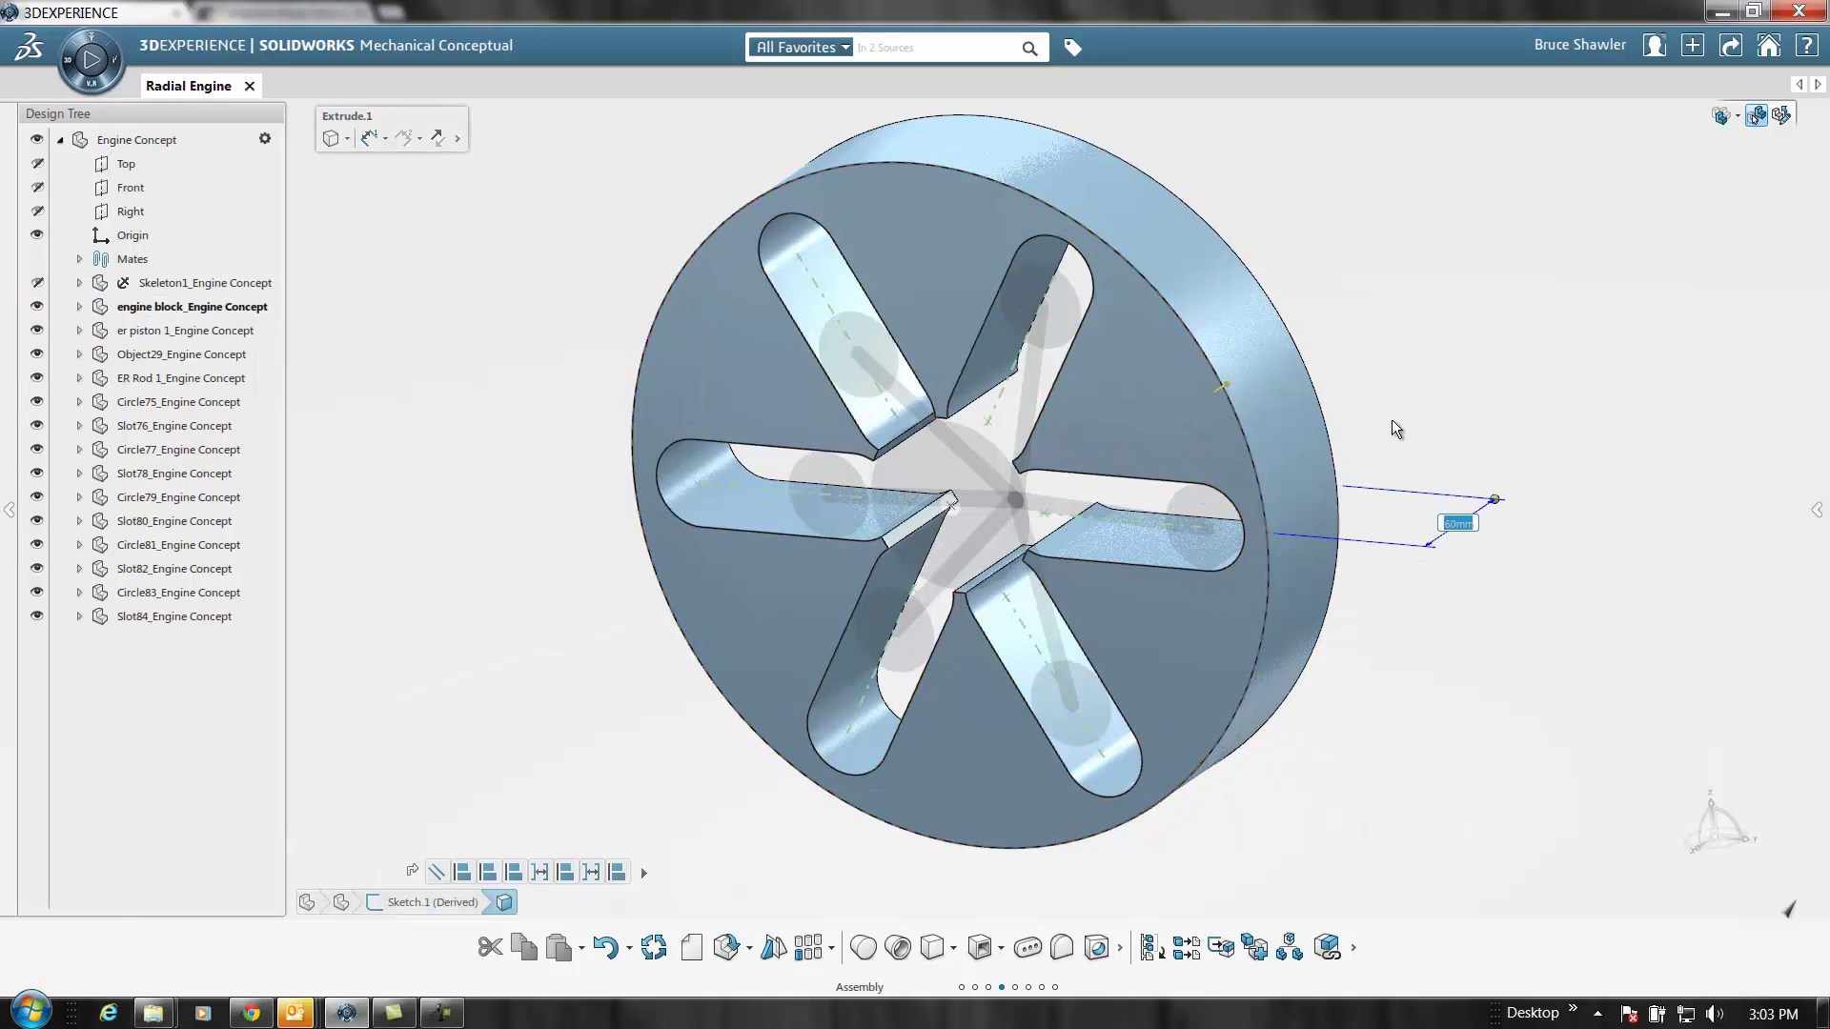
left_click(1391, 419)
Extrude the circular profile of er piston 1 about 43 mm back into its slot
left_click(1203, 524)
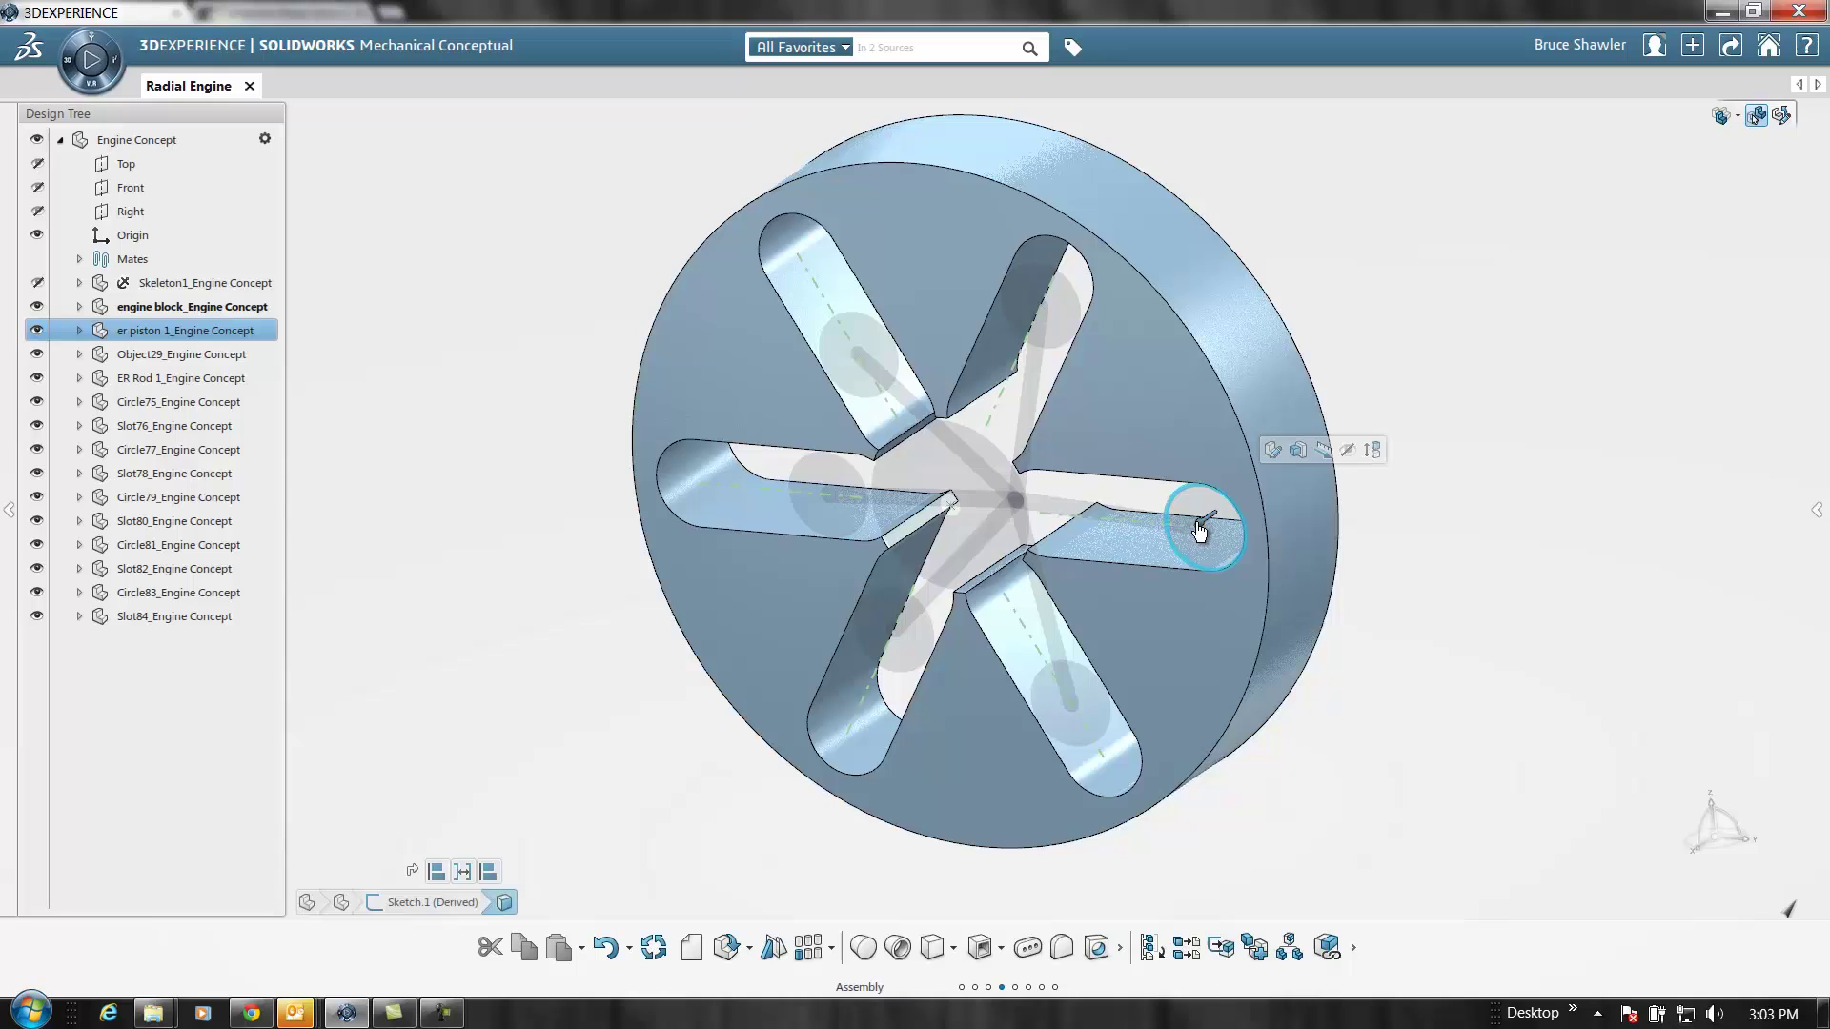
left_click_drag(1200, 524, 1239, 496)
scroll(1148, 523, "down", 4)
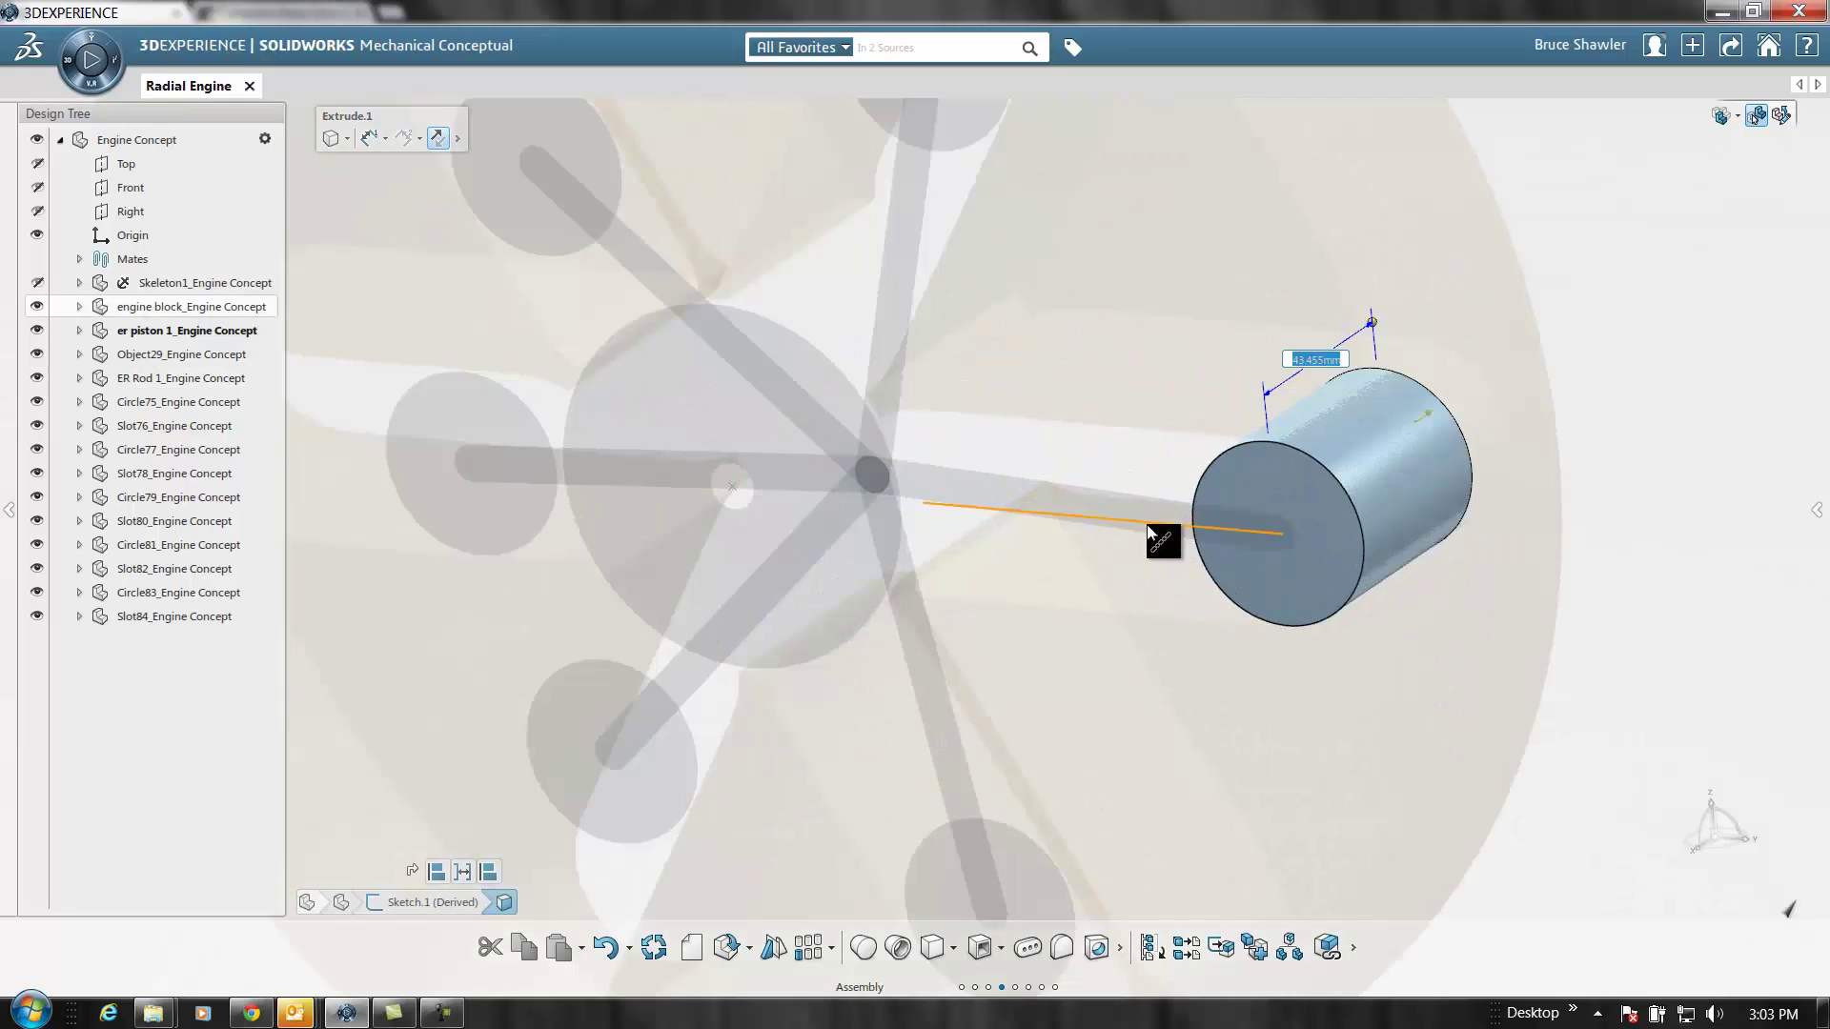
left_click(1612, 351)
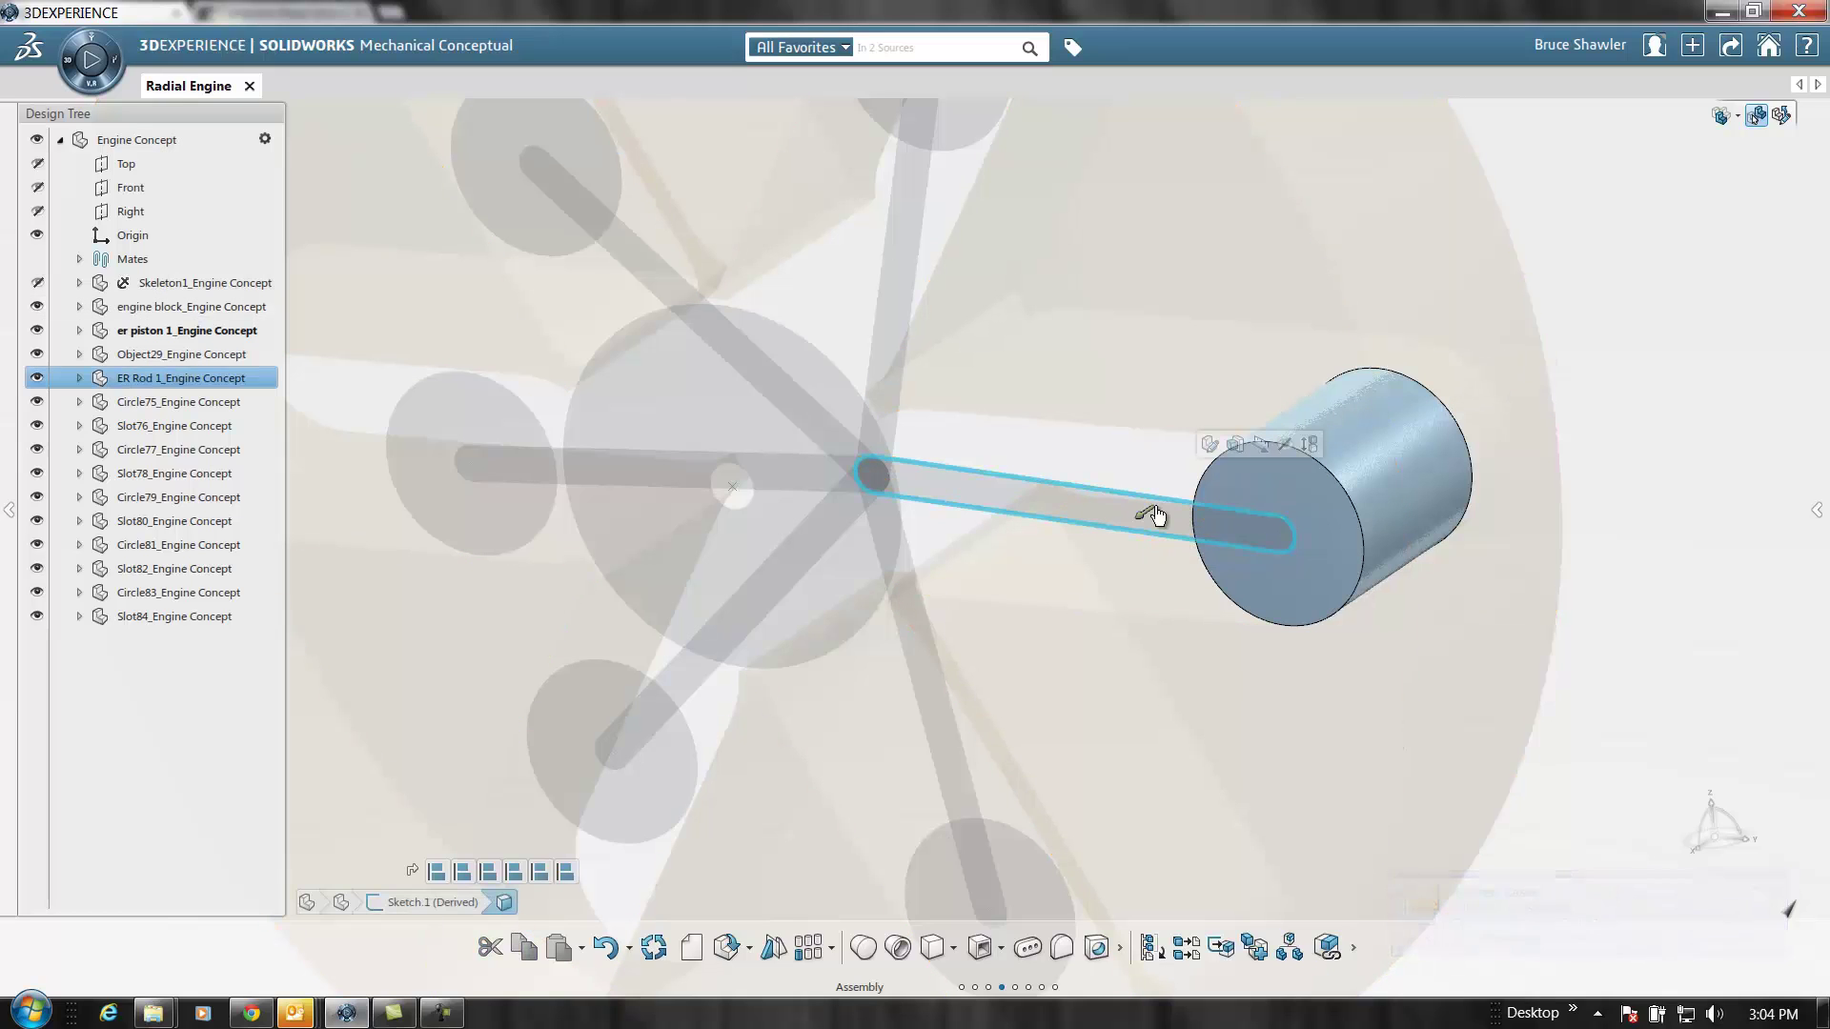
Extrude the ER Rod 1 profile a small thickness toward the front, and extrude the crank disc 40 mm backward
left_click(1153, 517)
left_click(1132, 525)
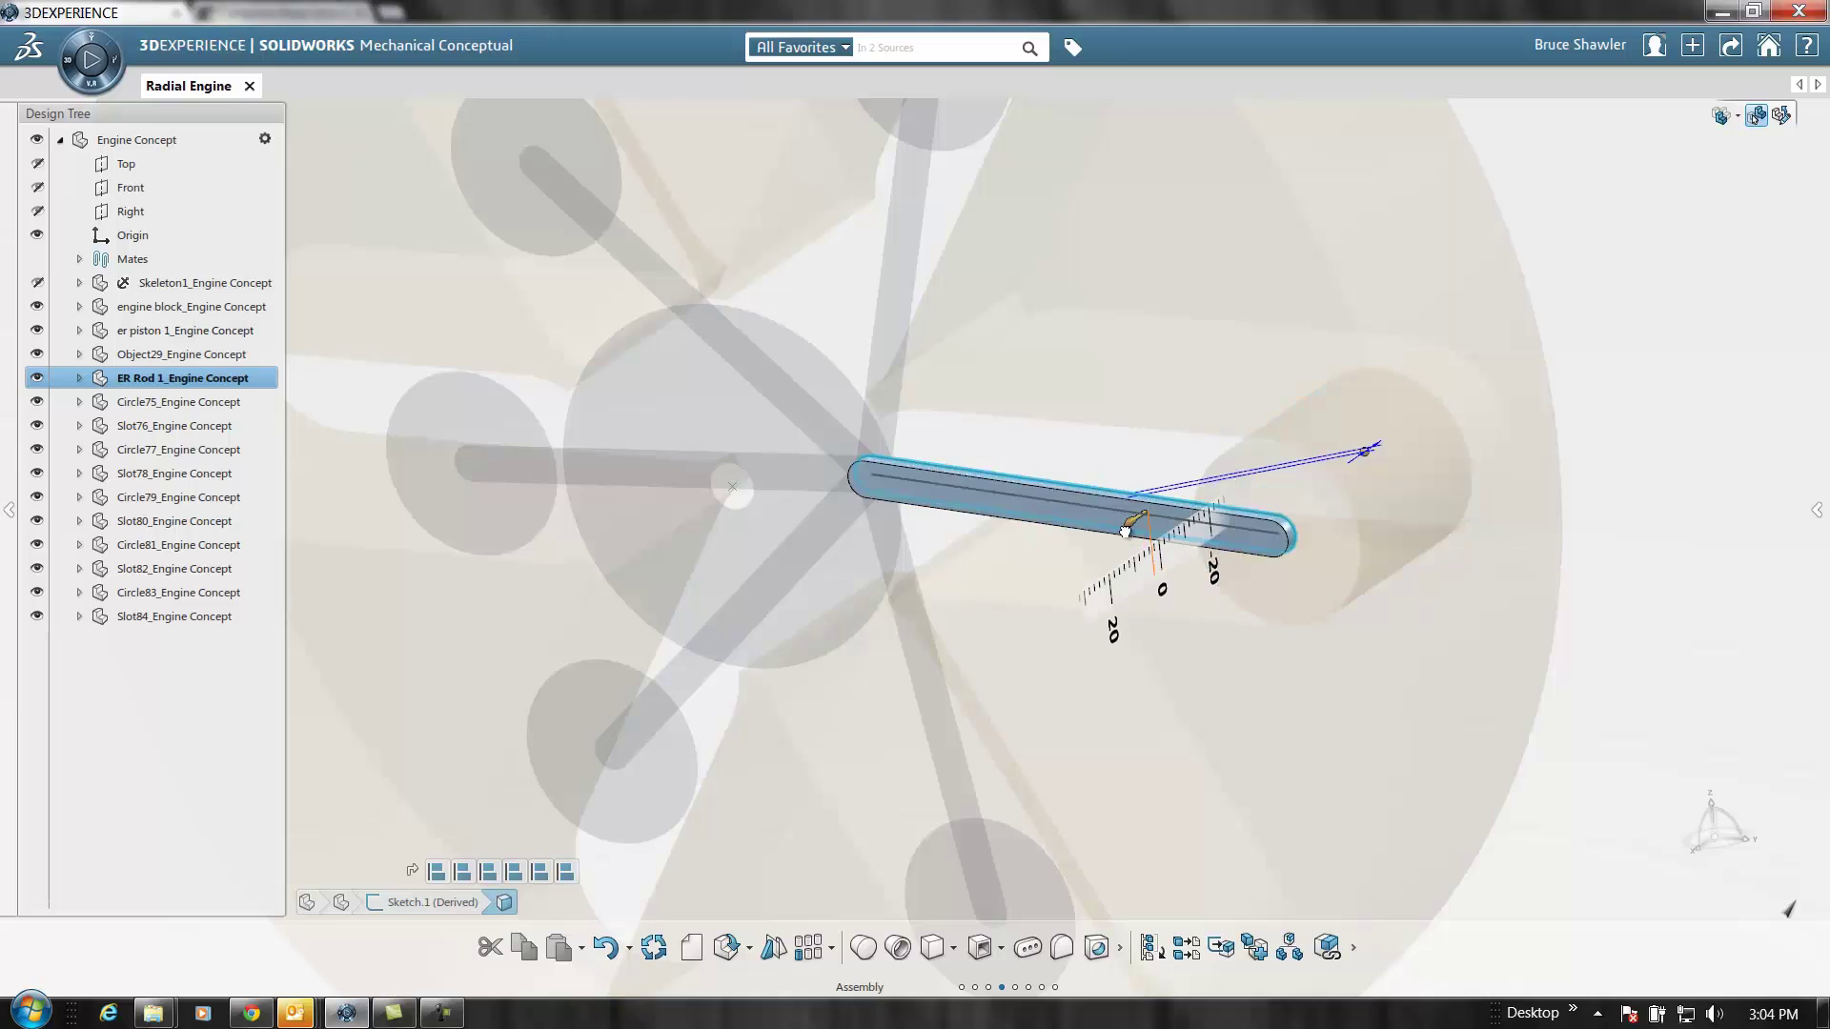
left_click(745, 433)
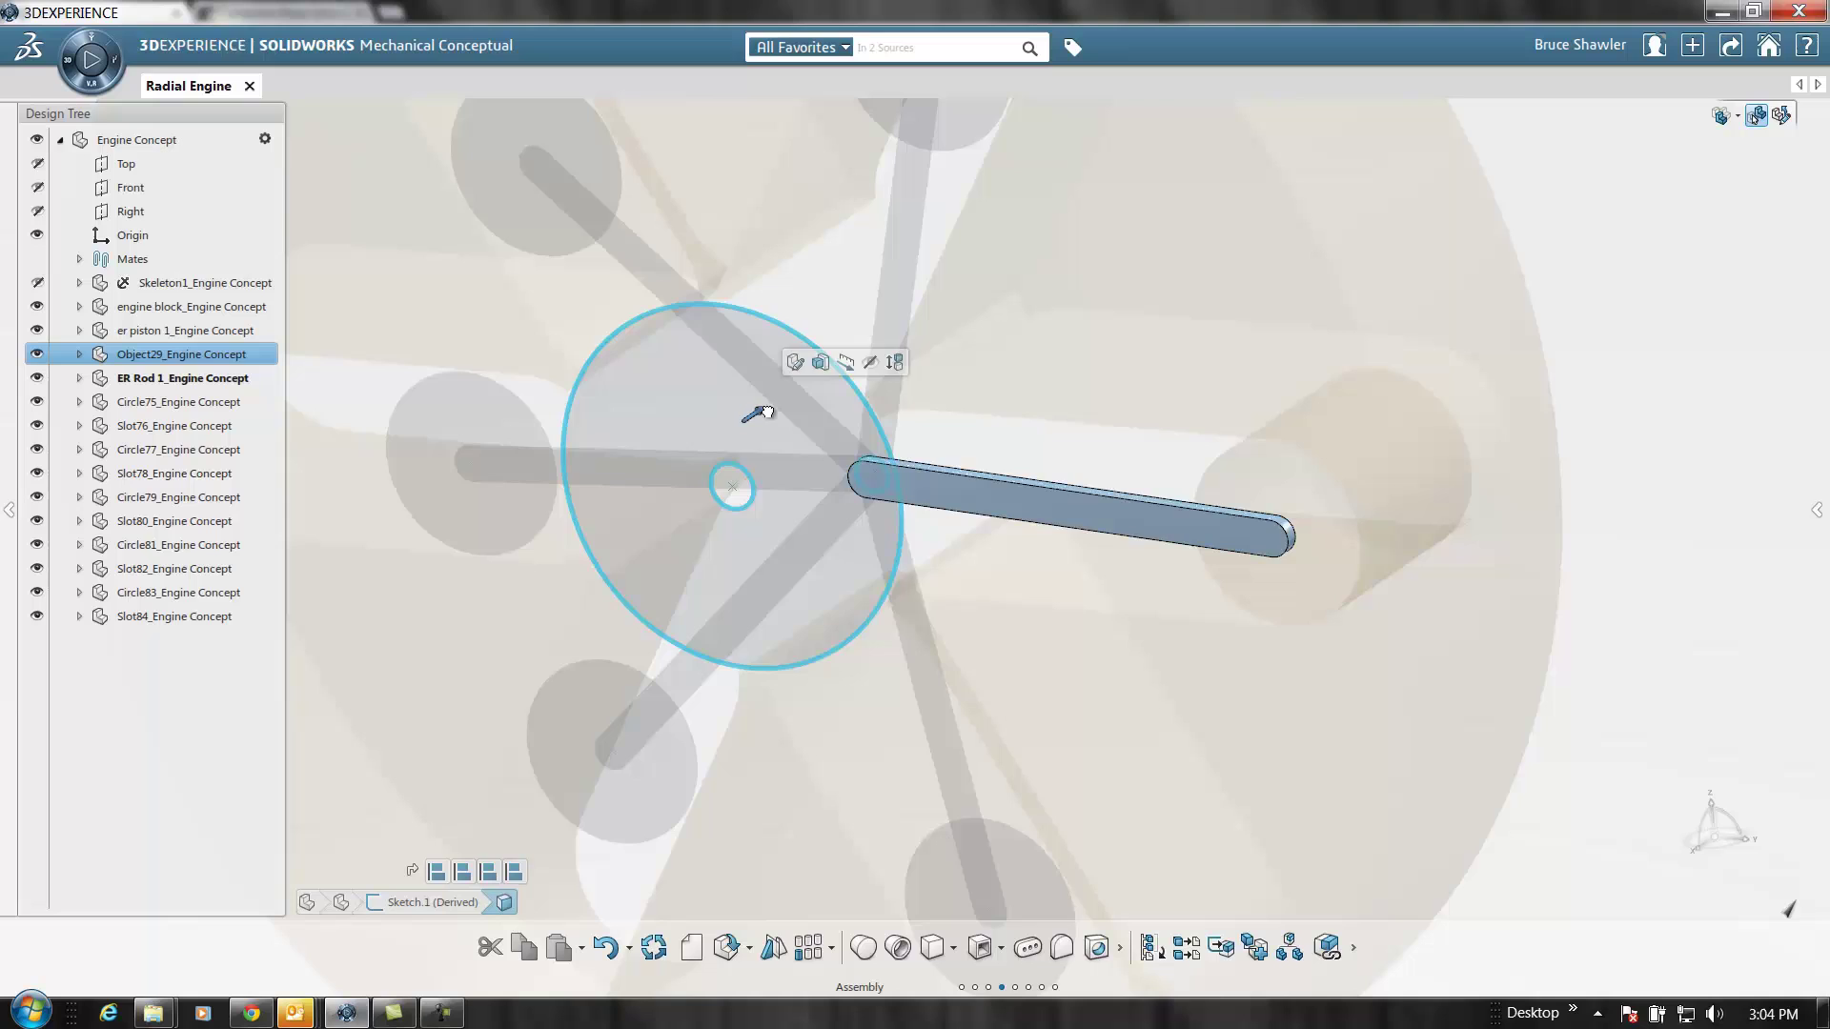
left_click_drag(760, 412, 953, 322)
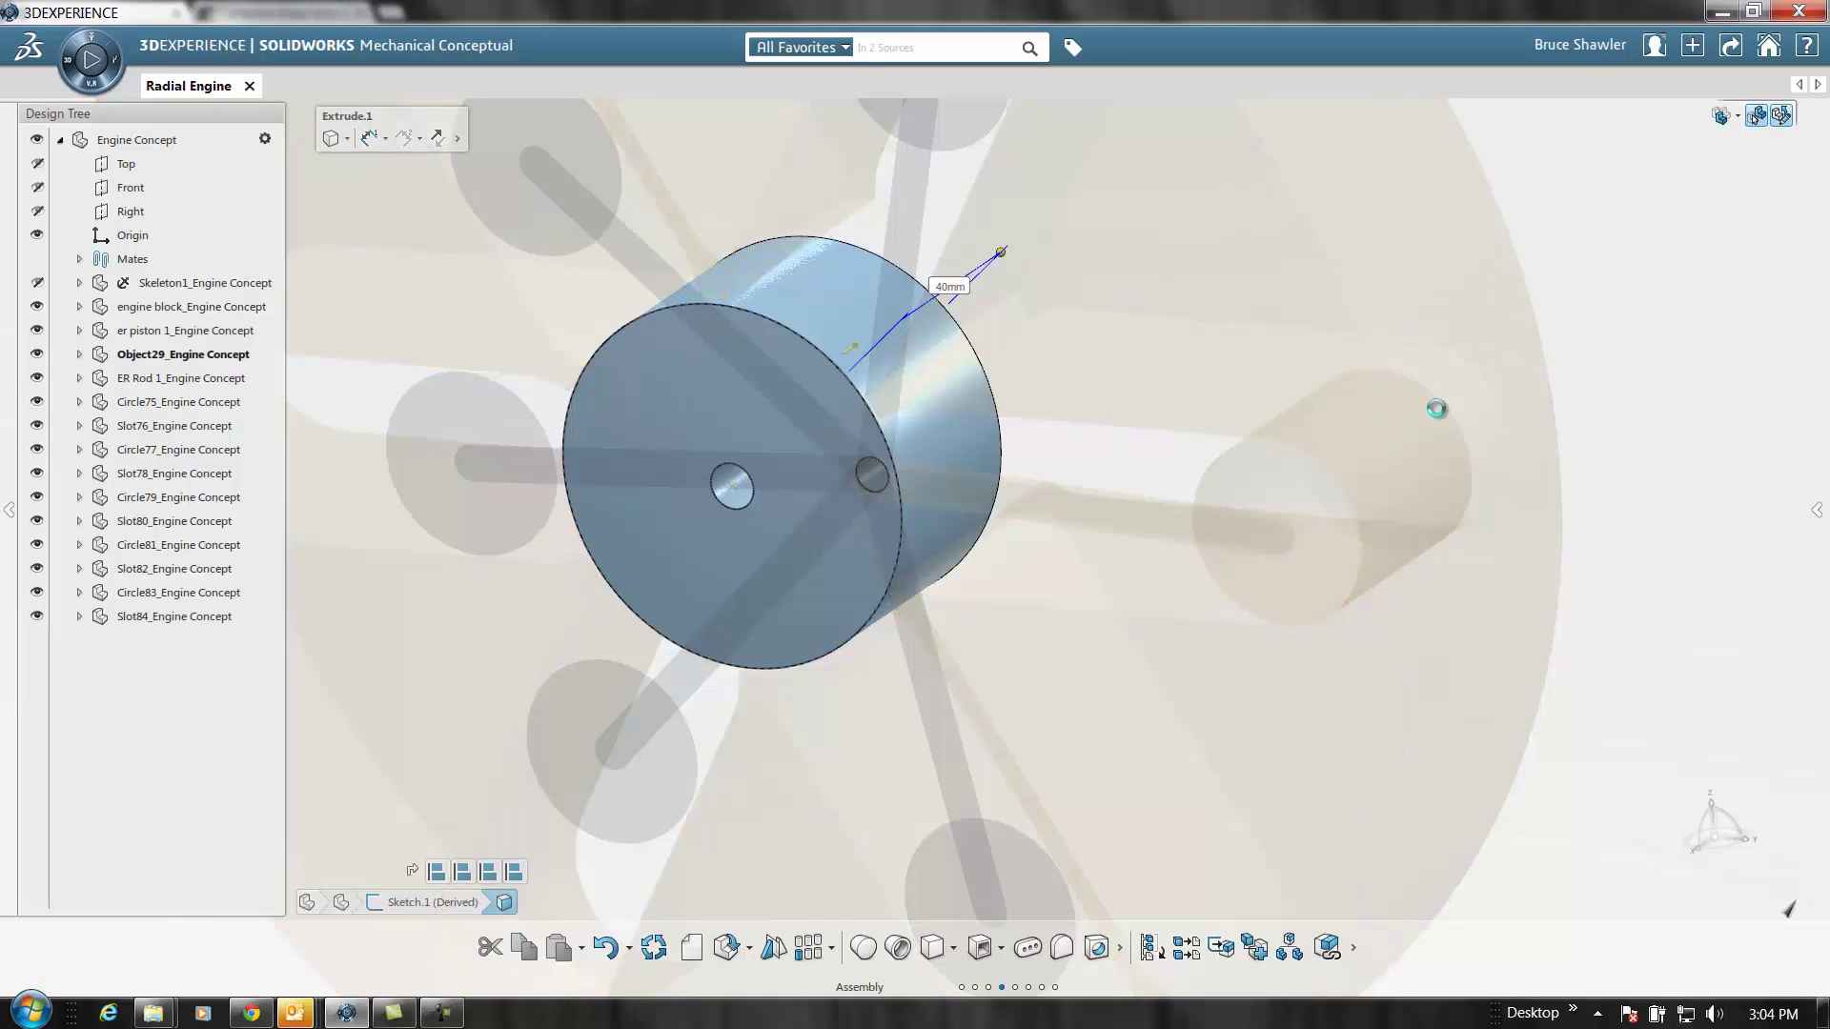
Rotate the solid crank disc from the engine's rear side to check that the extruded piston and rod follow it
scroll(974, 536, "down", 2)
scroll(929, 570, "up", 2)
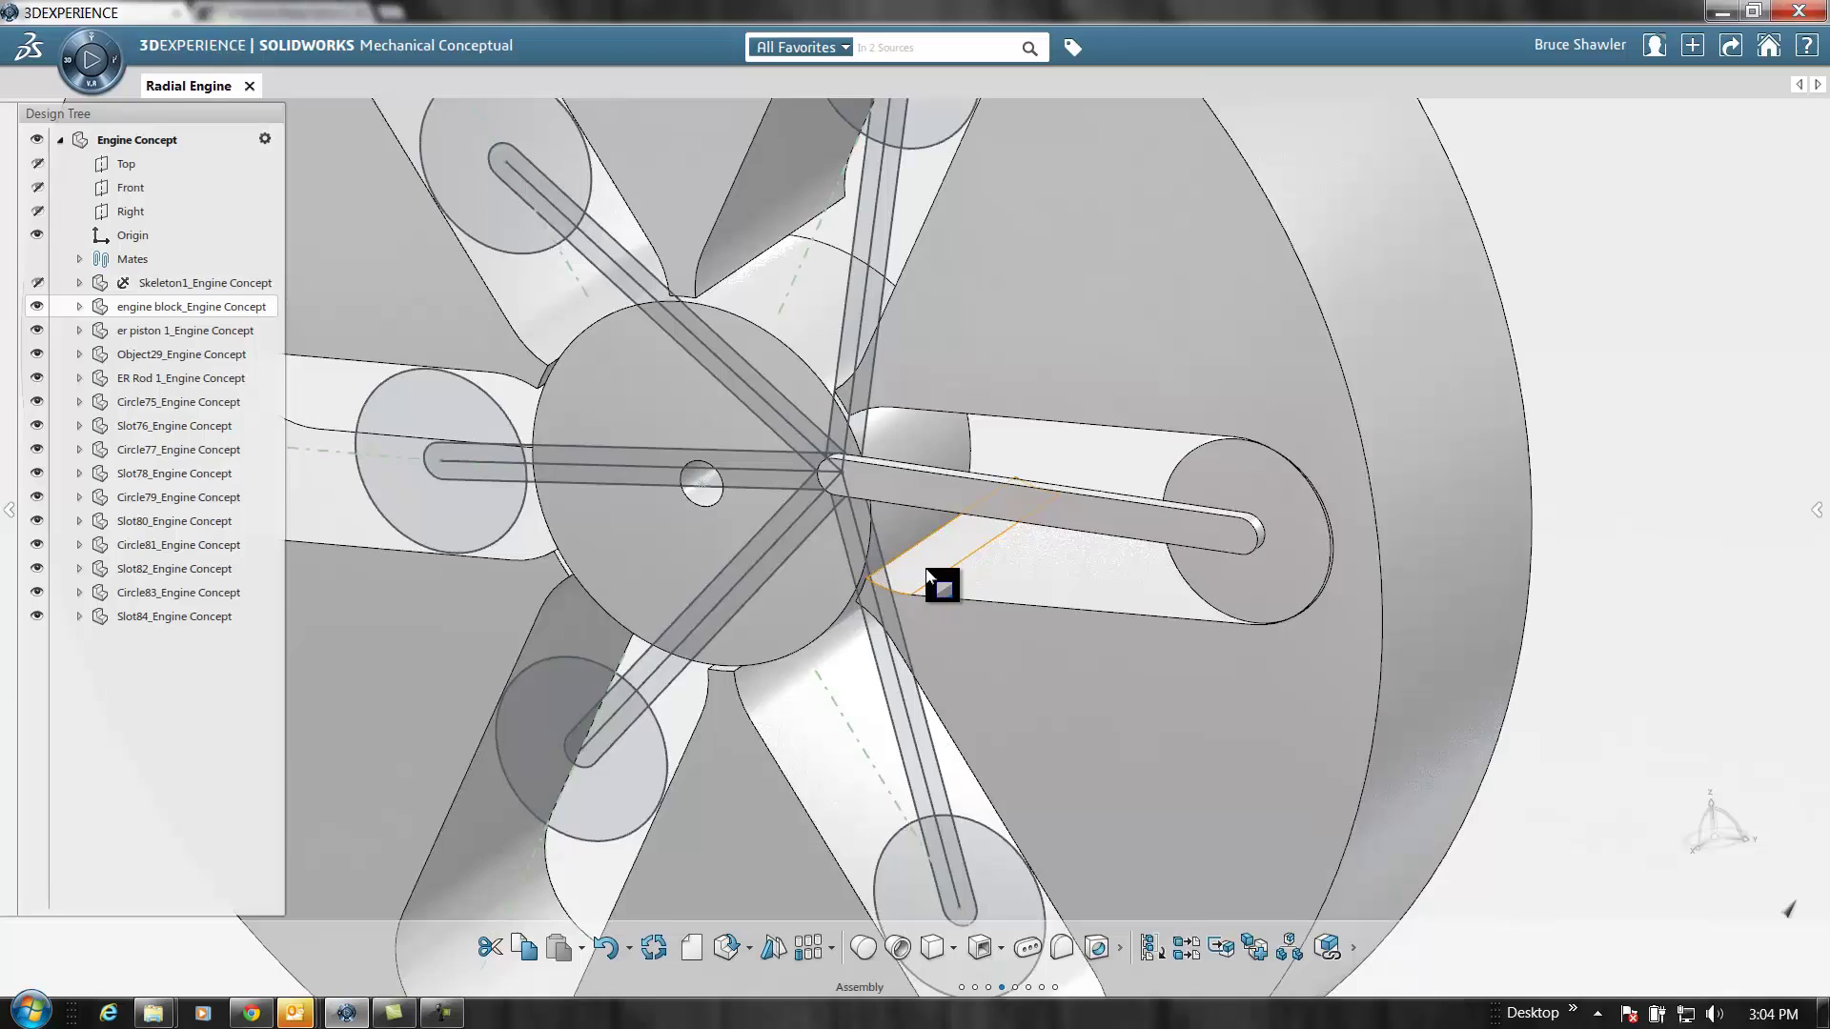
scroll(929, 570, "up", 3)
middle_click_drag(929, 564, 726, 606)
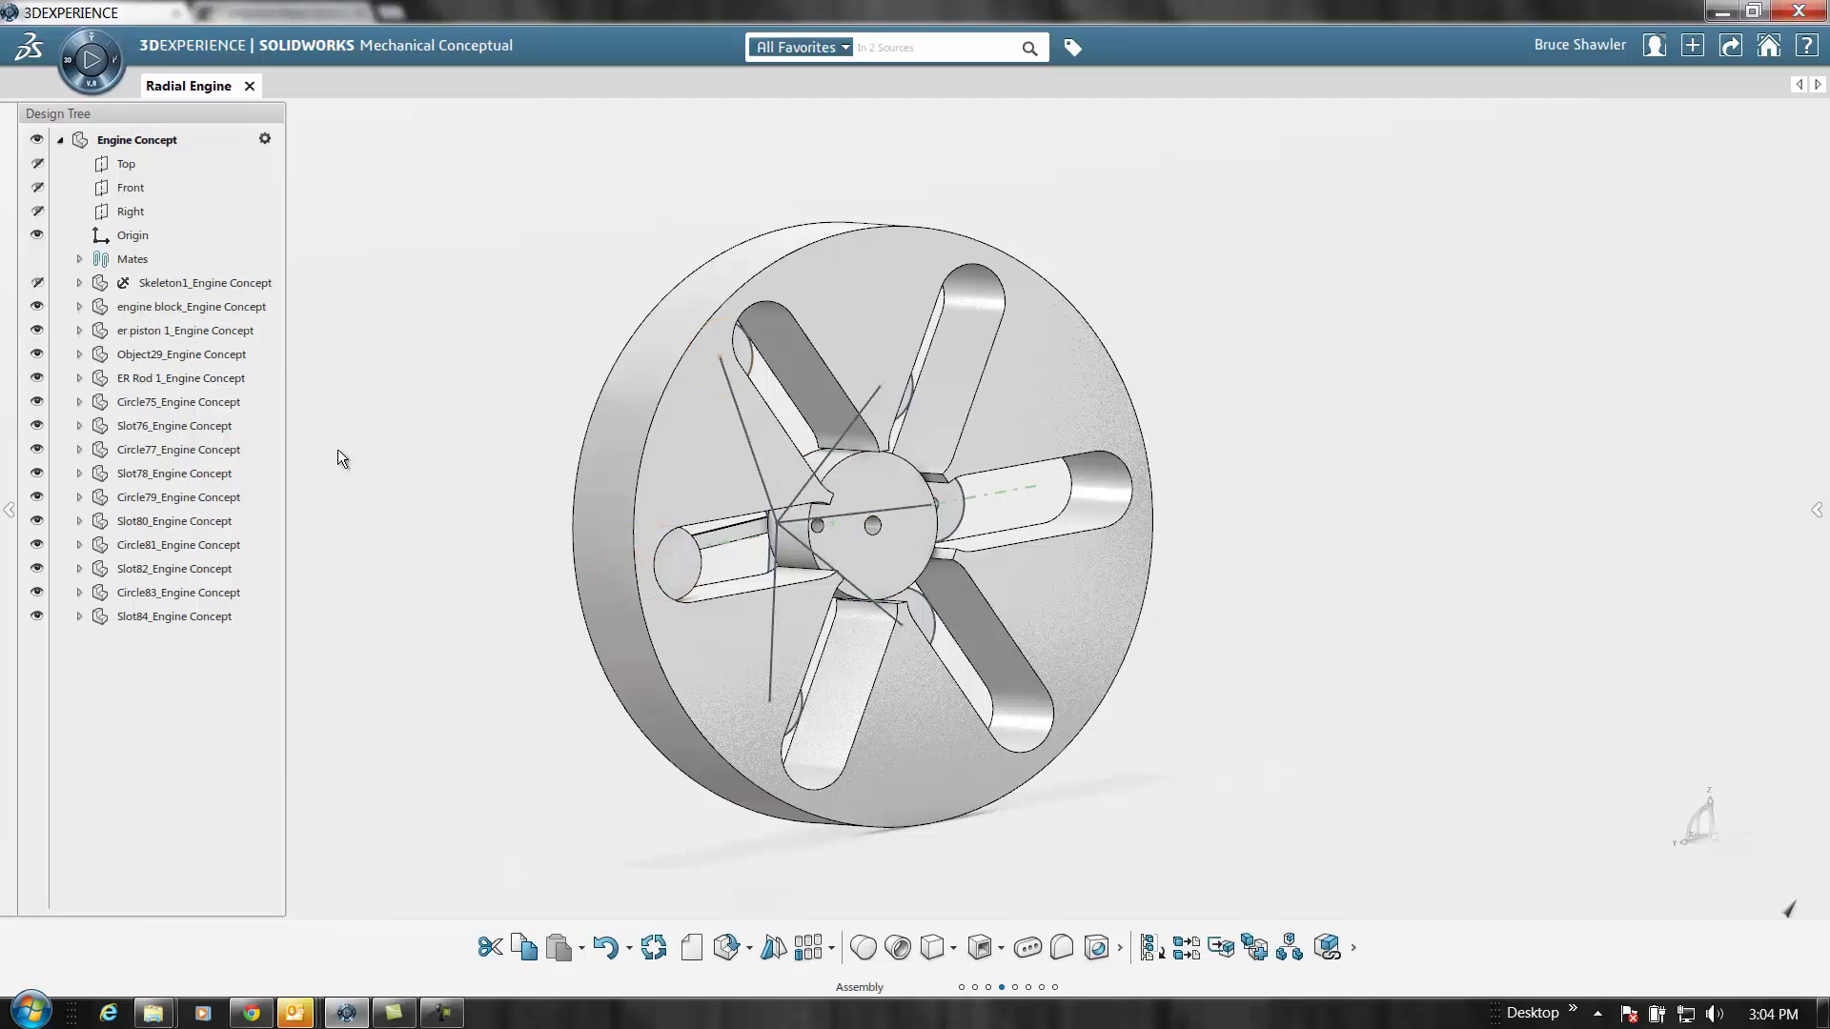
left_click_drag(907, 569, 868, 531)
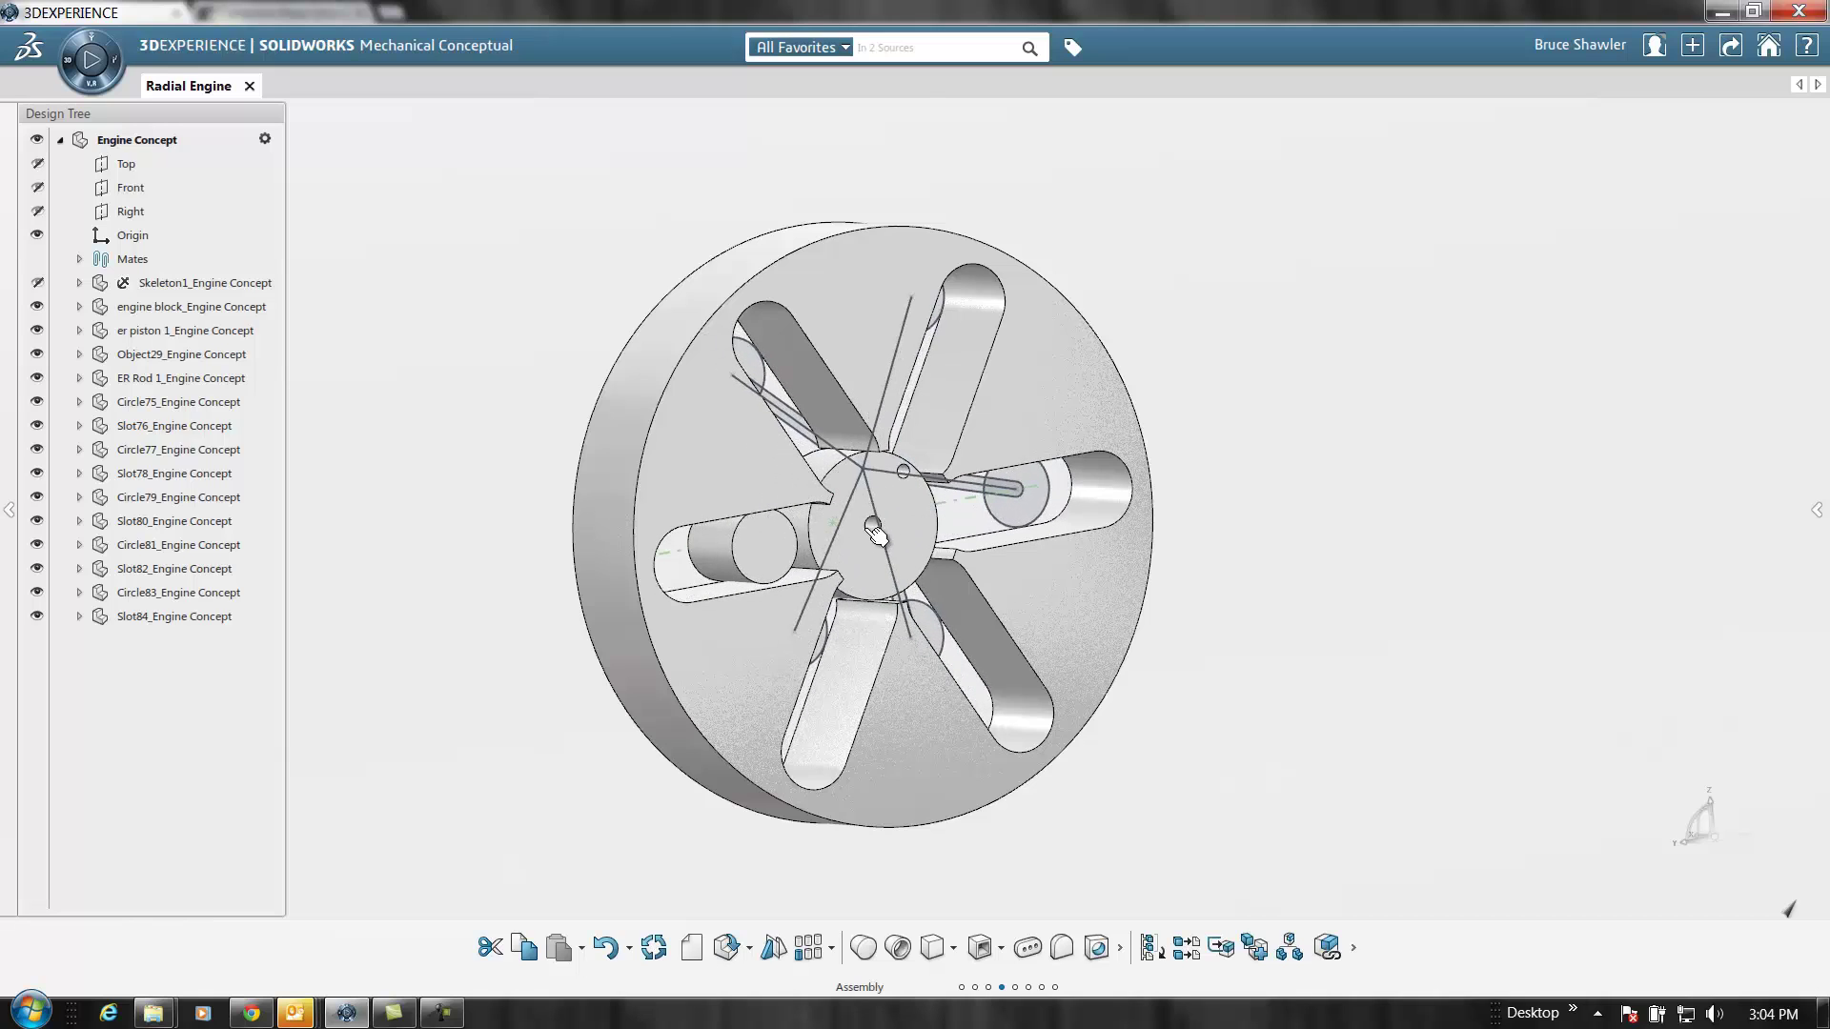
Add a 3D Rotary Motion to the crank disc about its central axis at a constant 12 turns per minute
left_click(1015, 987)
left_click(964, 957)
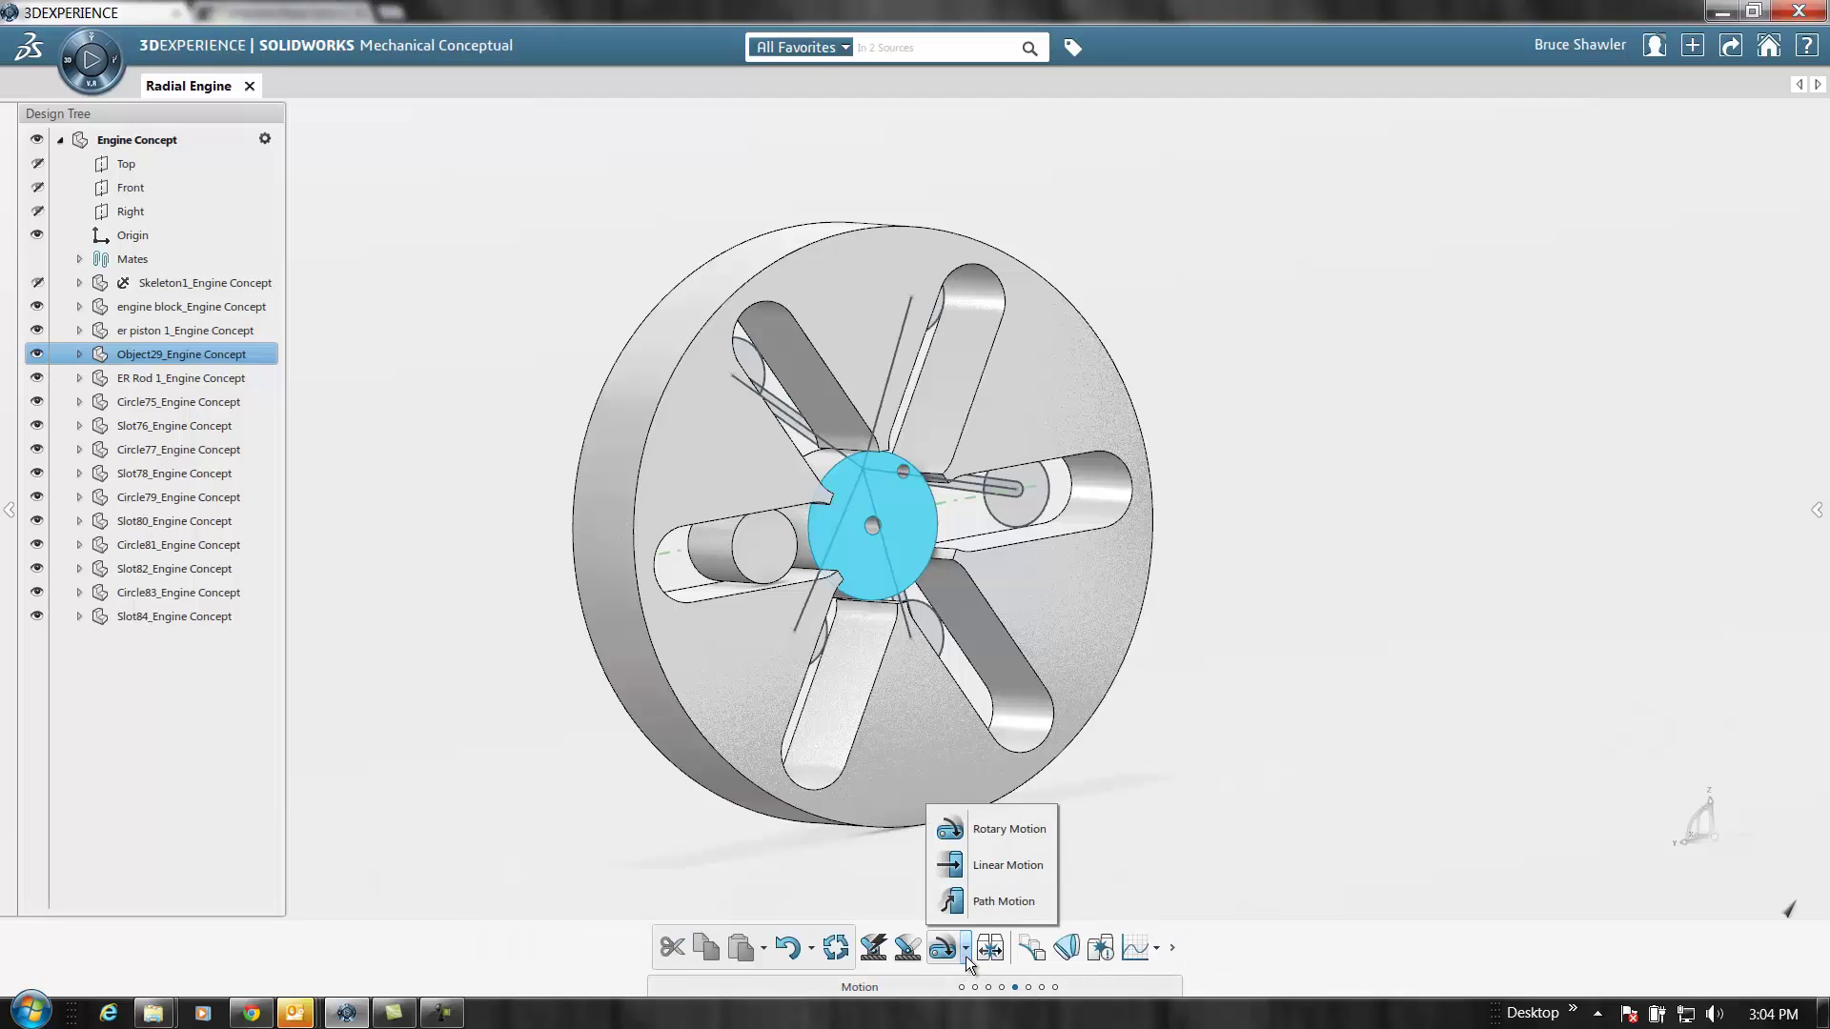
left_click(976, 828)
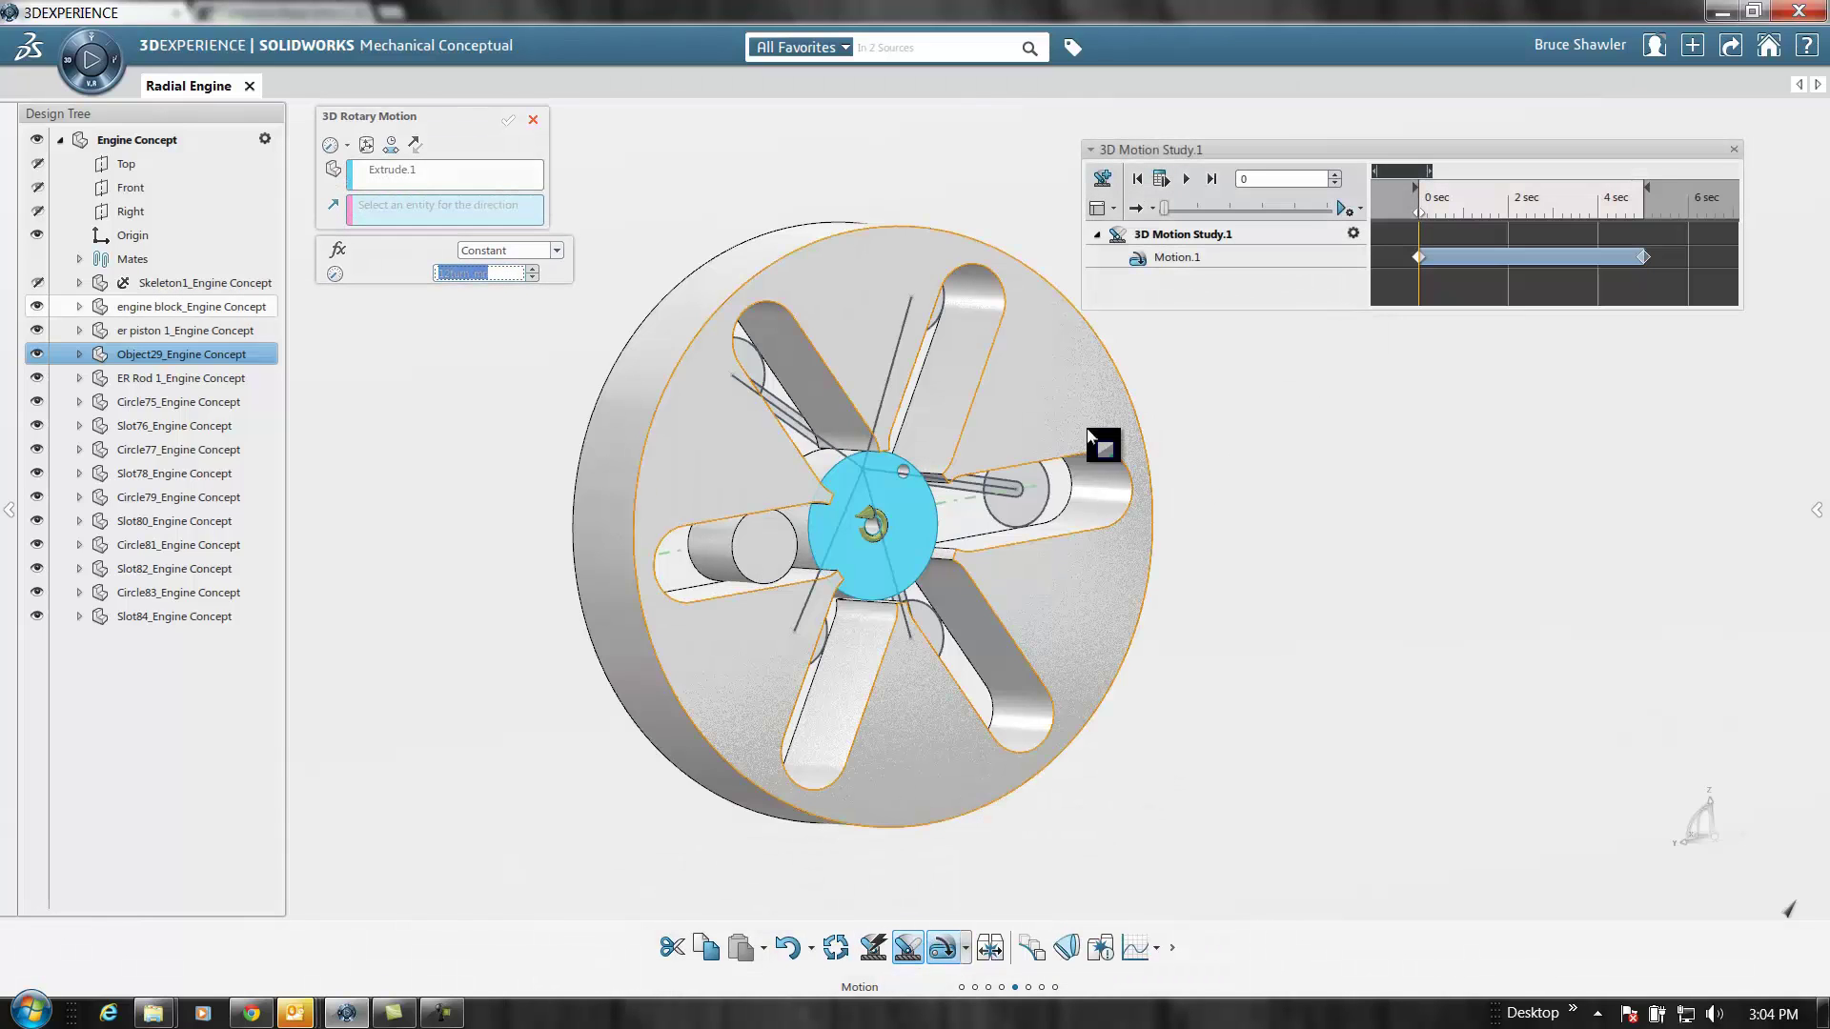
left_click(448, 204)
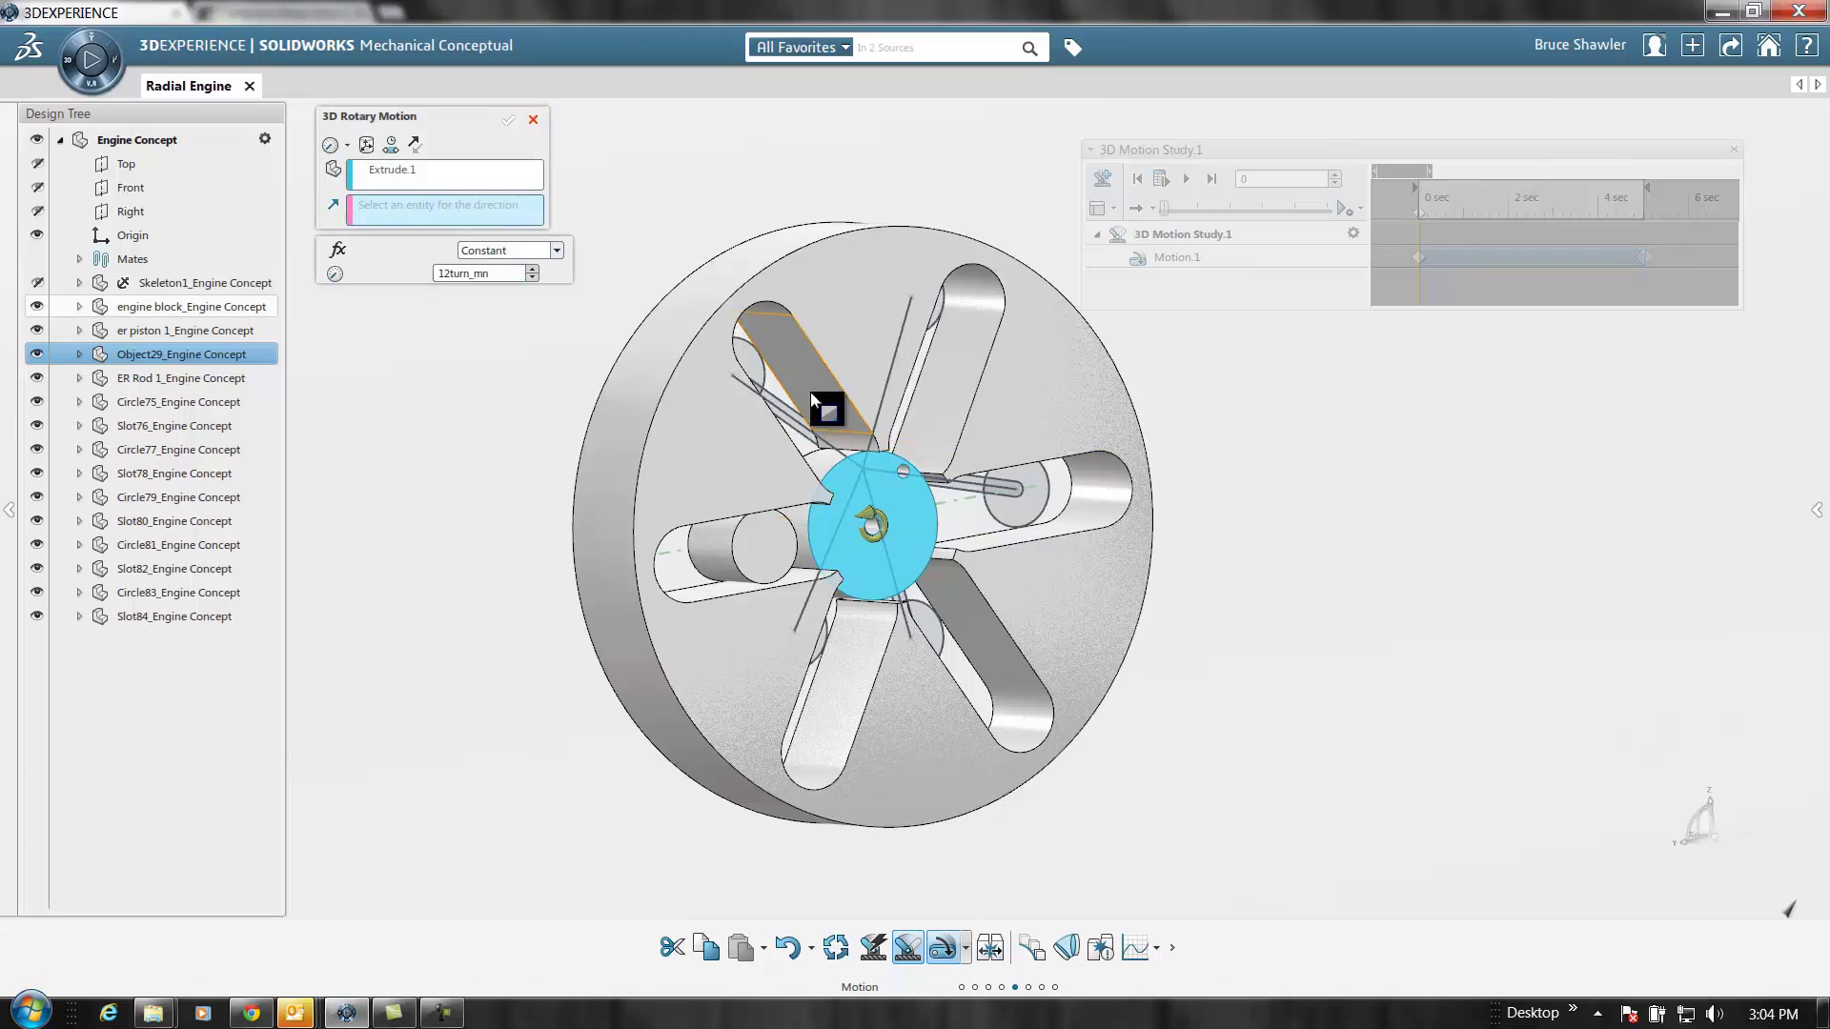
left_click(836, 473)
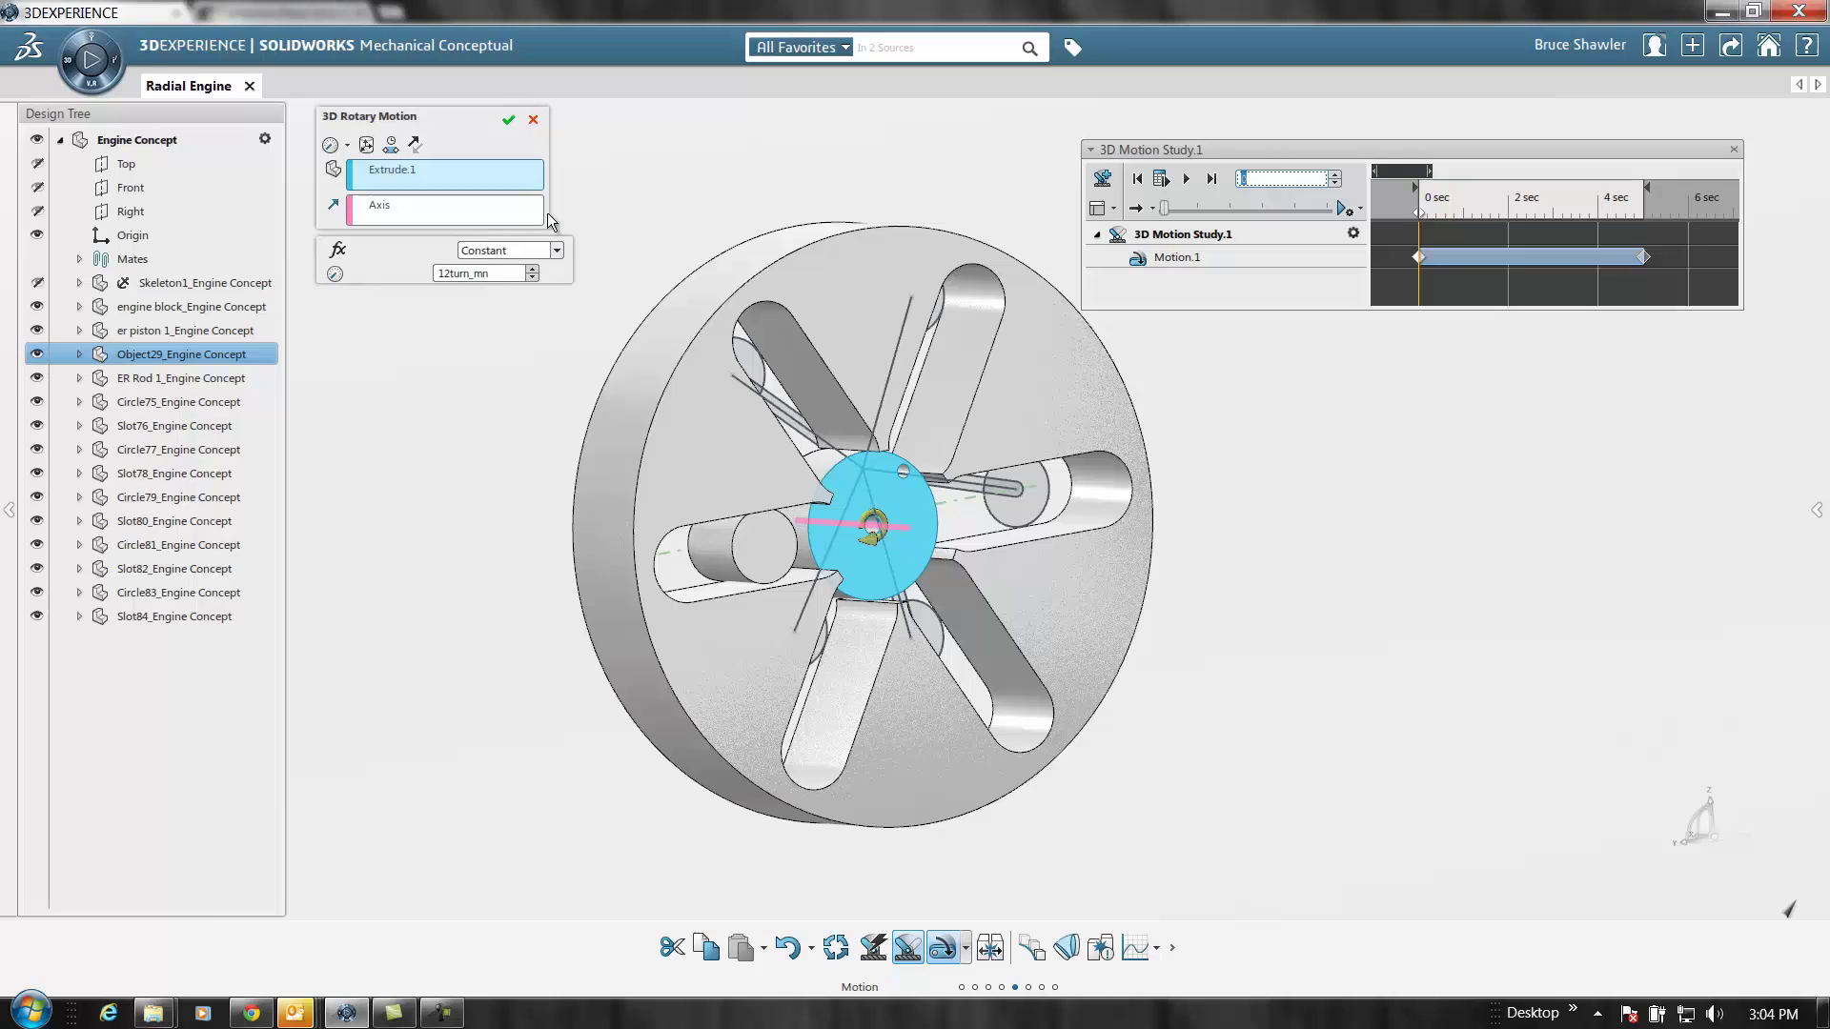
left_click(509, 120)
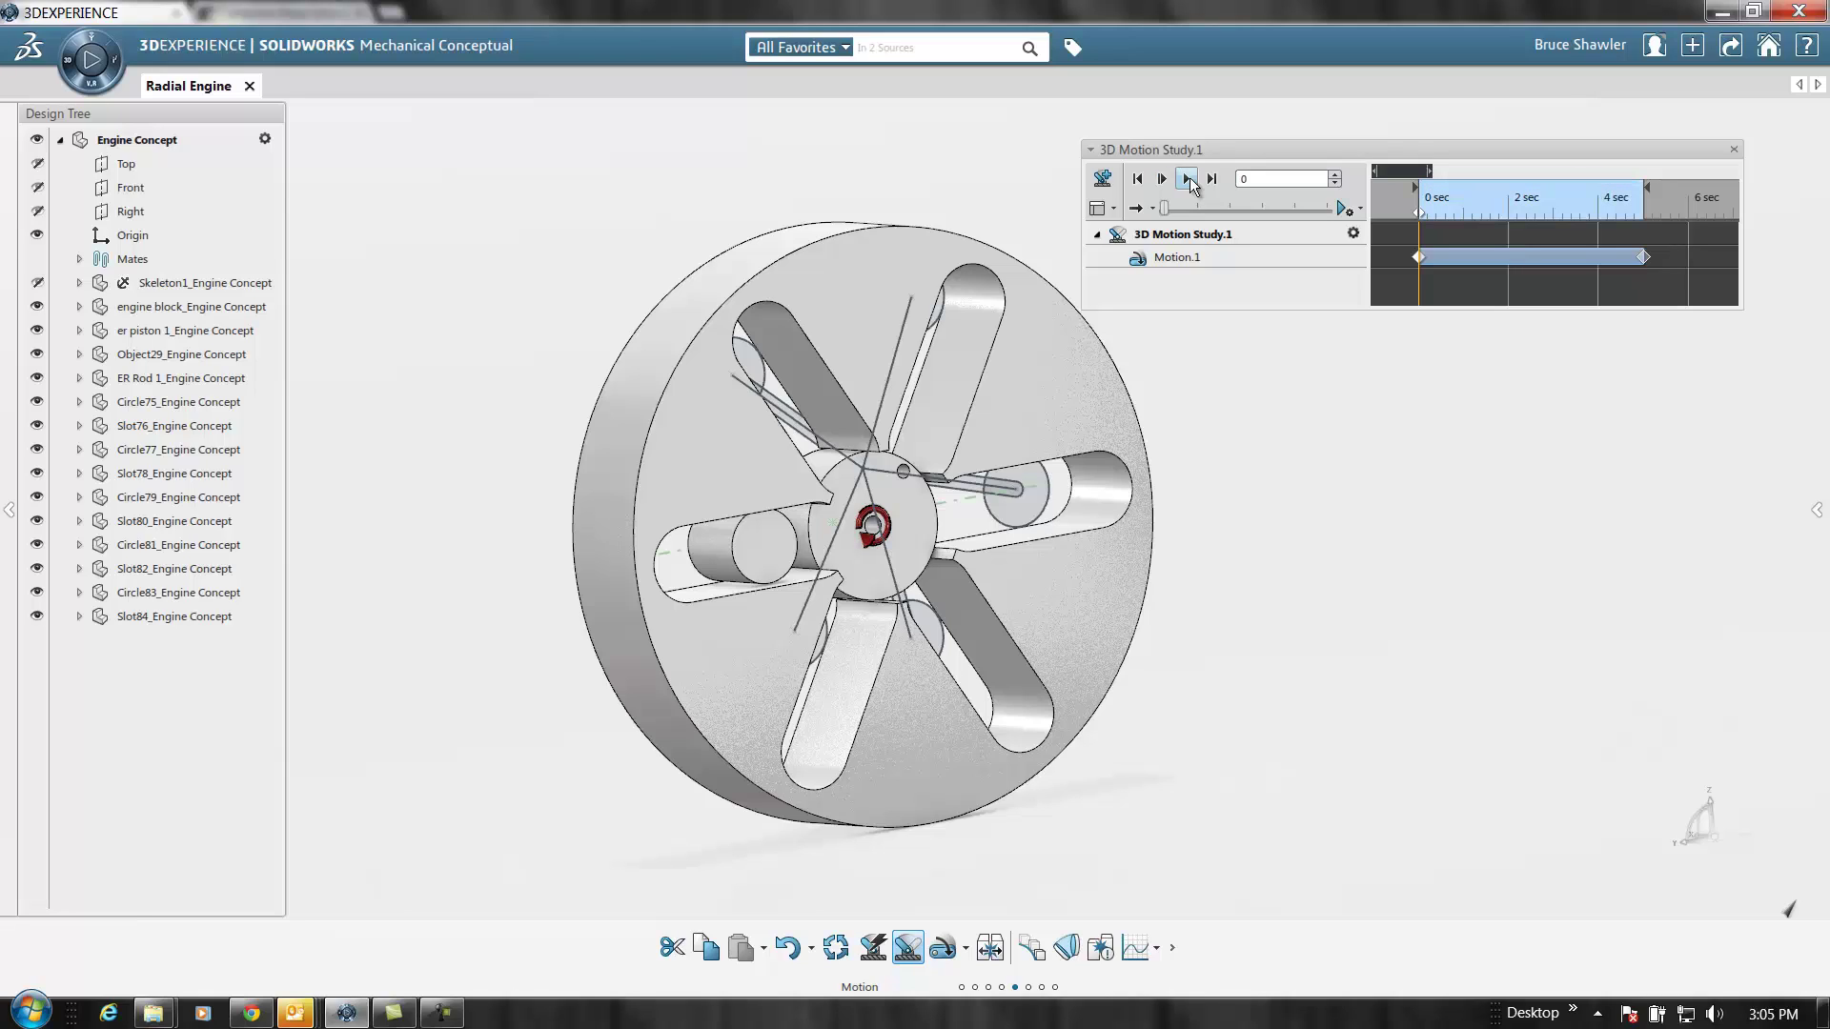
Play the 3D motion study repeatedly, inspect the mechanism from front and rear, and close the study
left_click(1187, 179)
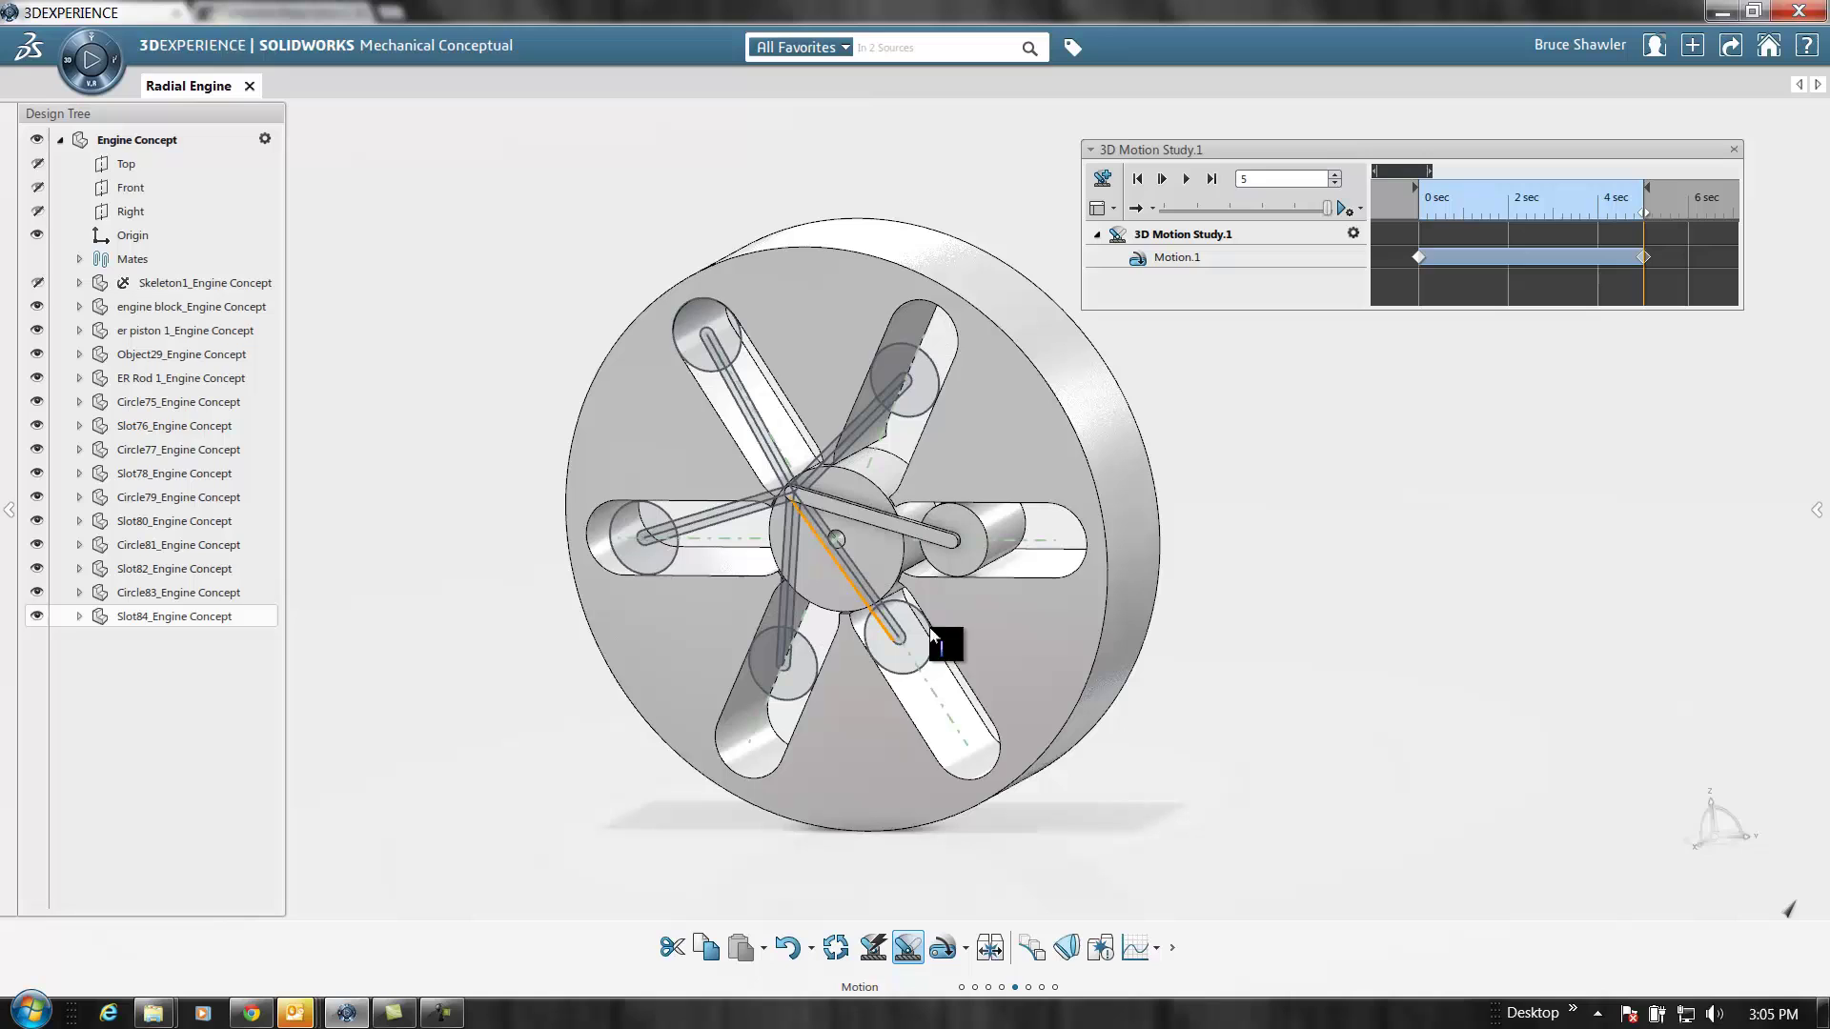
left_click(1191, 188)
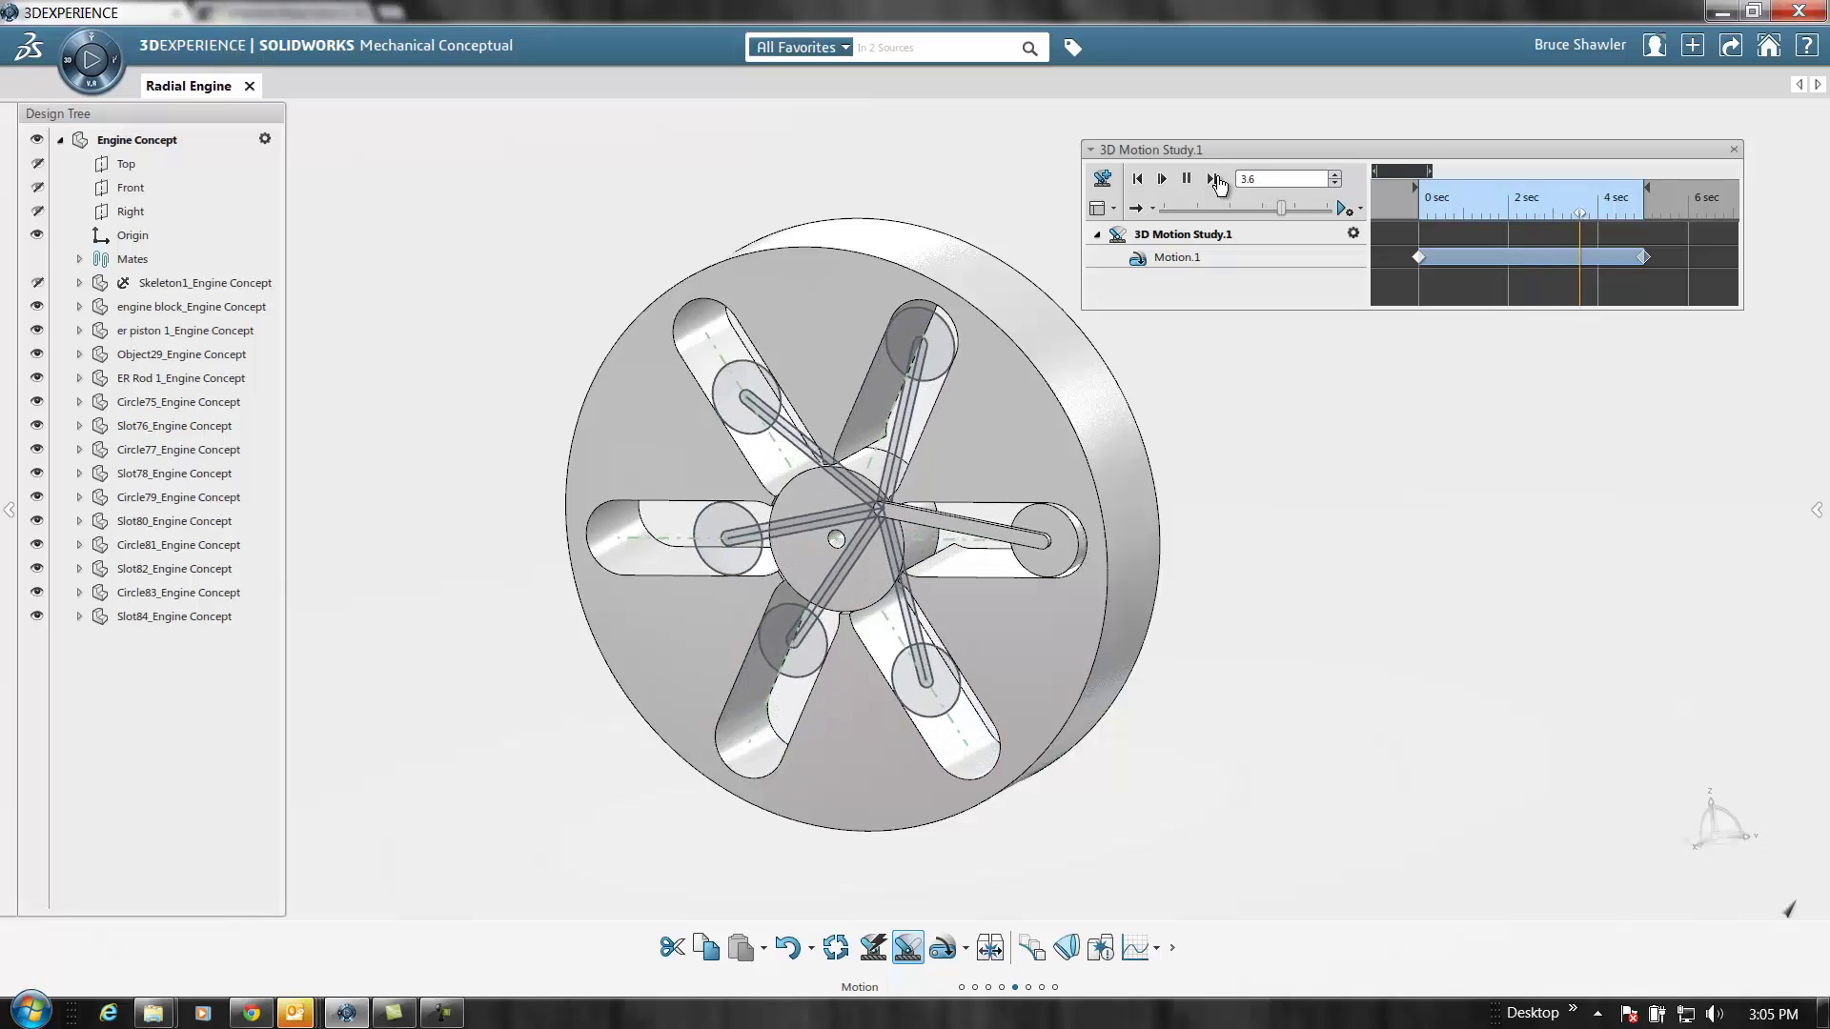
left_click(1169, 182)
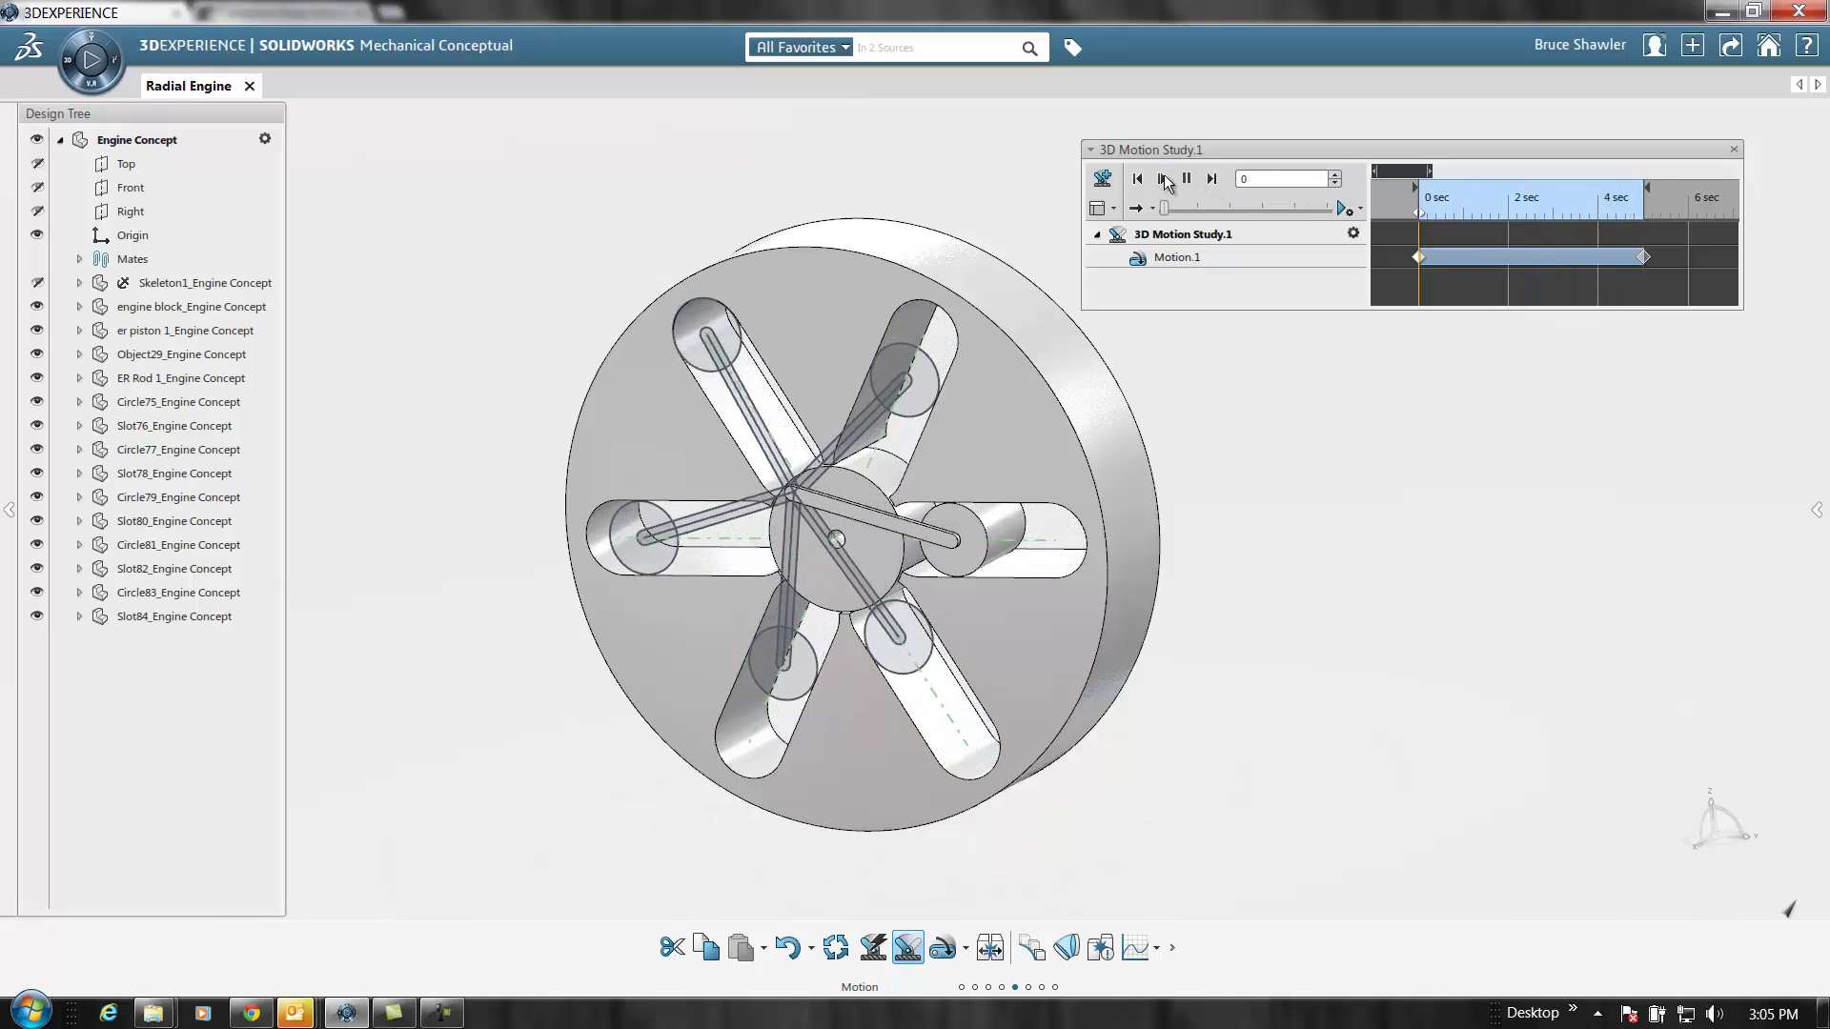
left_click(1211, 179)
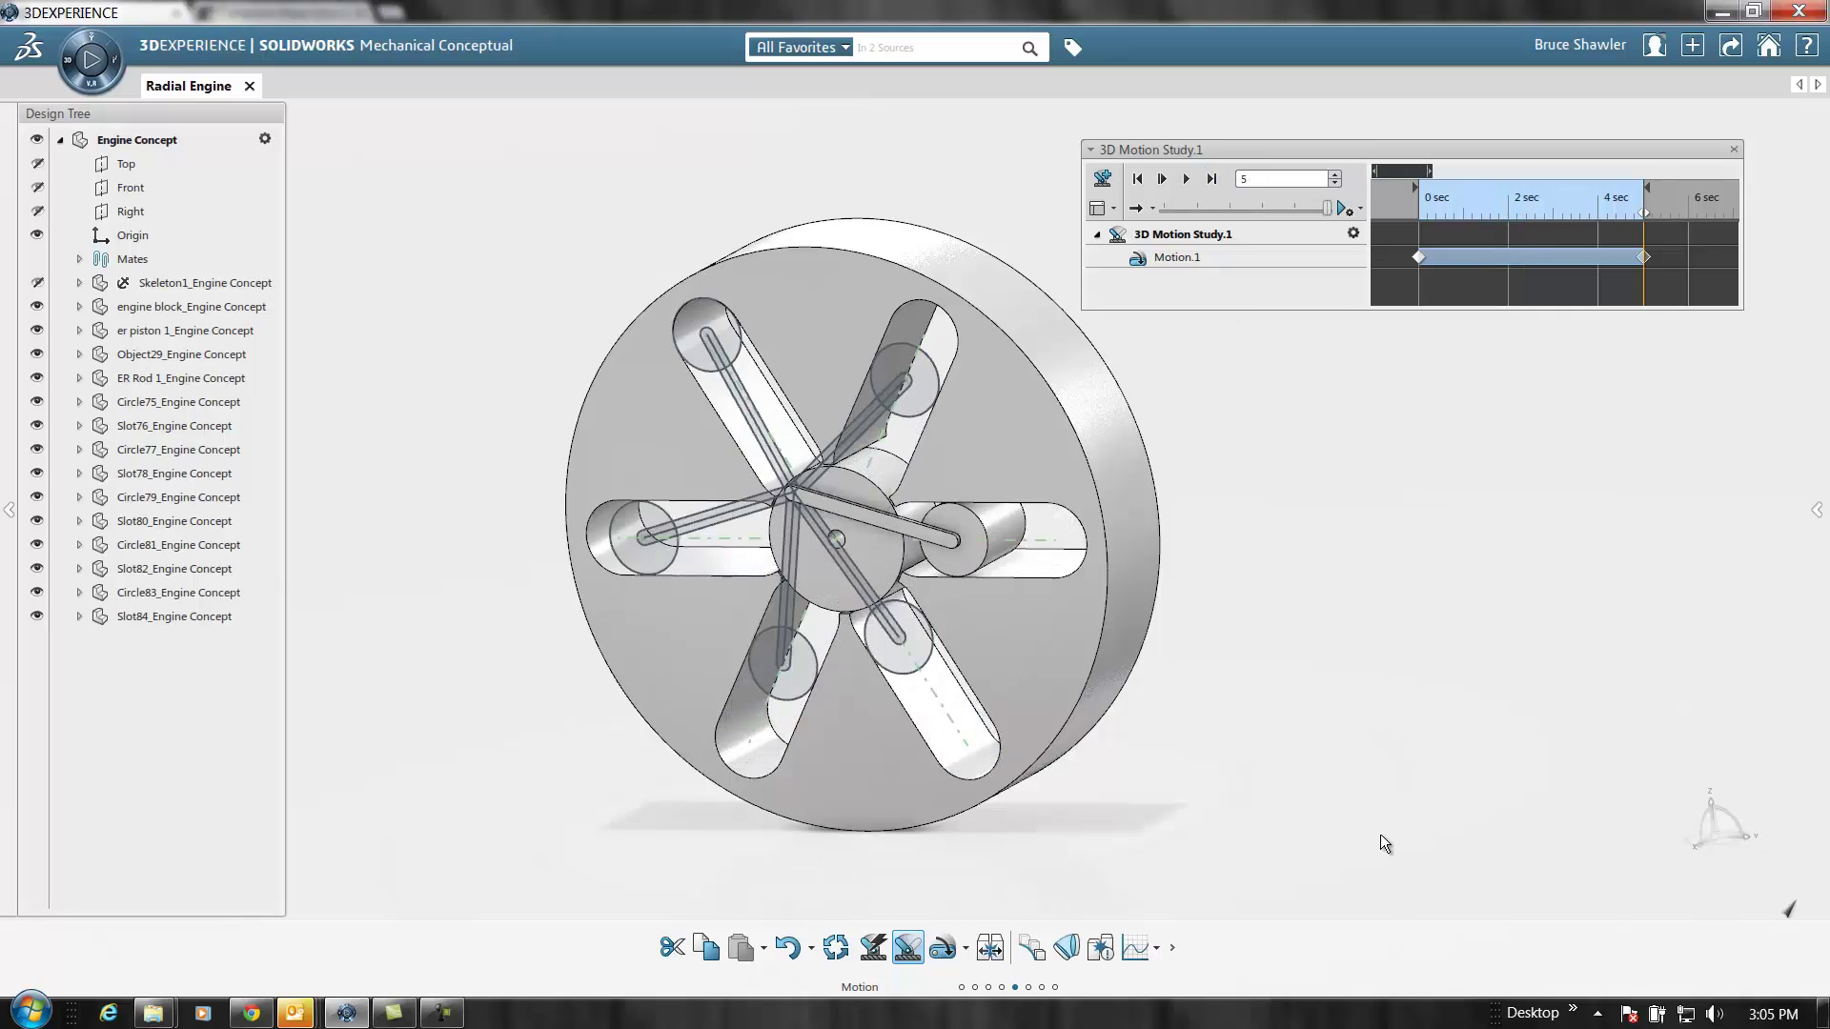
mouse_move(1279, 690)
middle_mouse_down()
mouse_move(1188, 735)
mouse_move(948, 695)
mouse_move(939, 756)
middle_mouse_up()
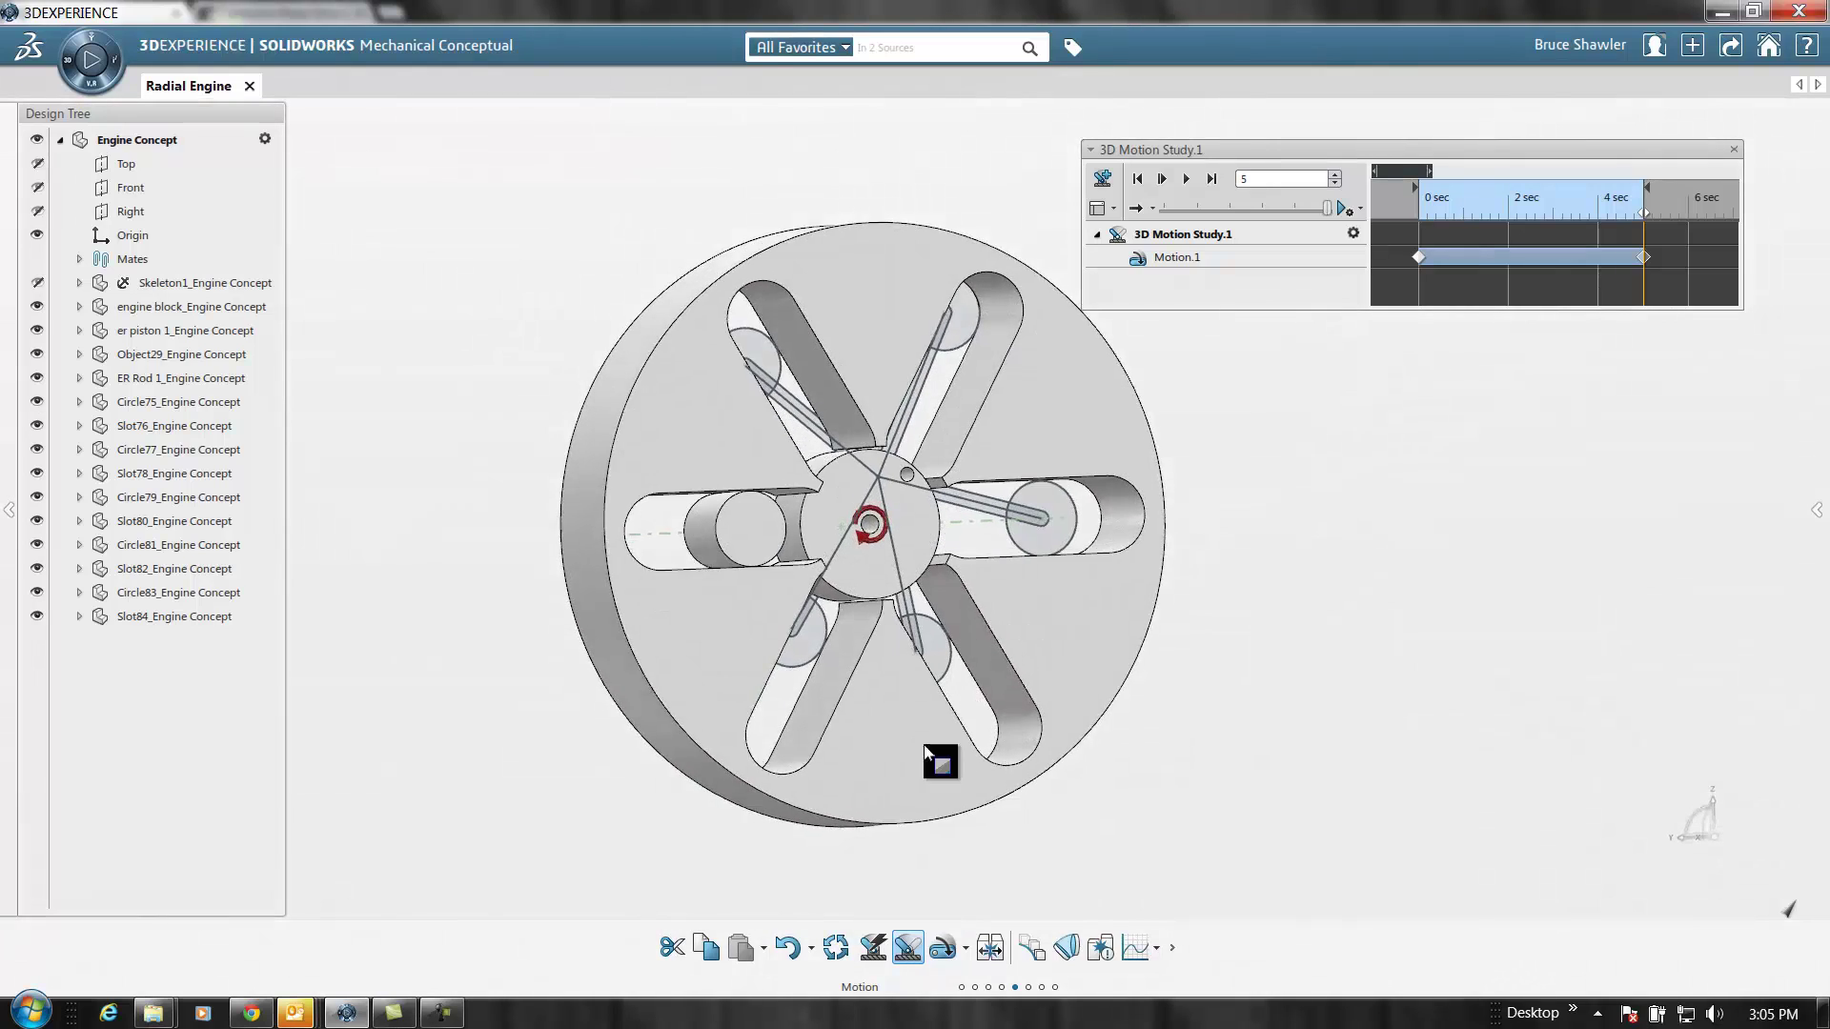
scroll(969, 728, "down", 2)
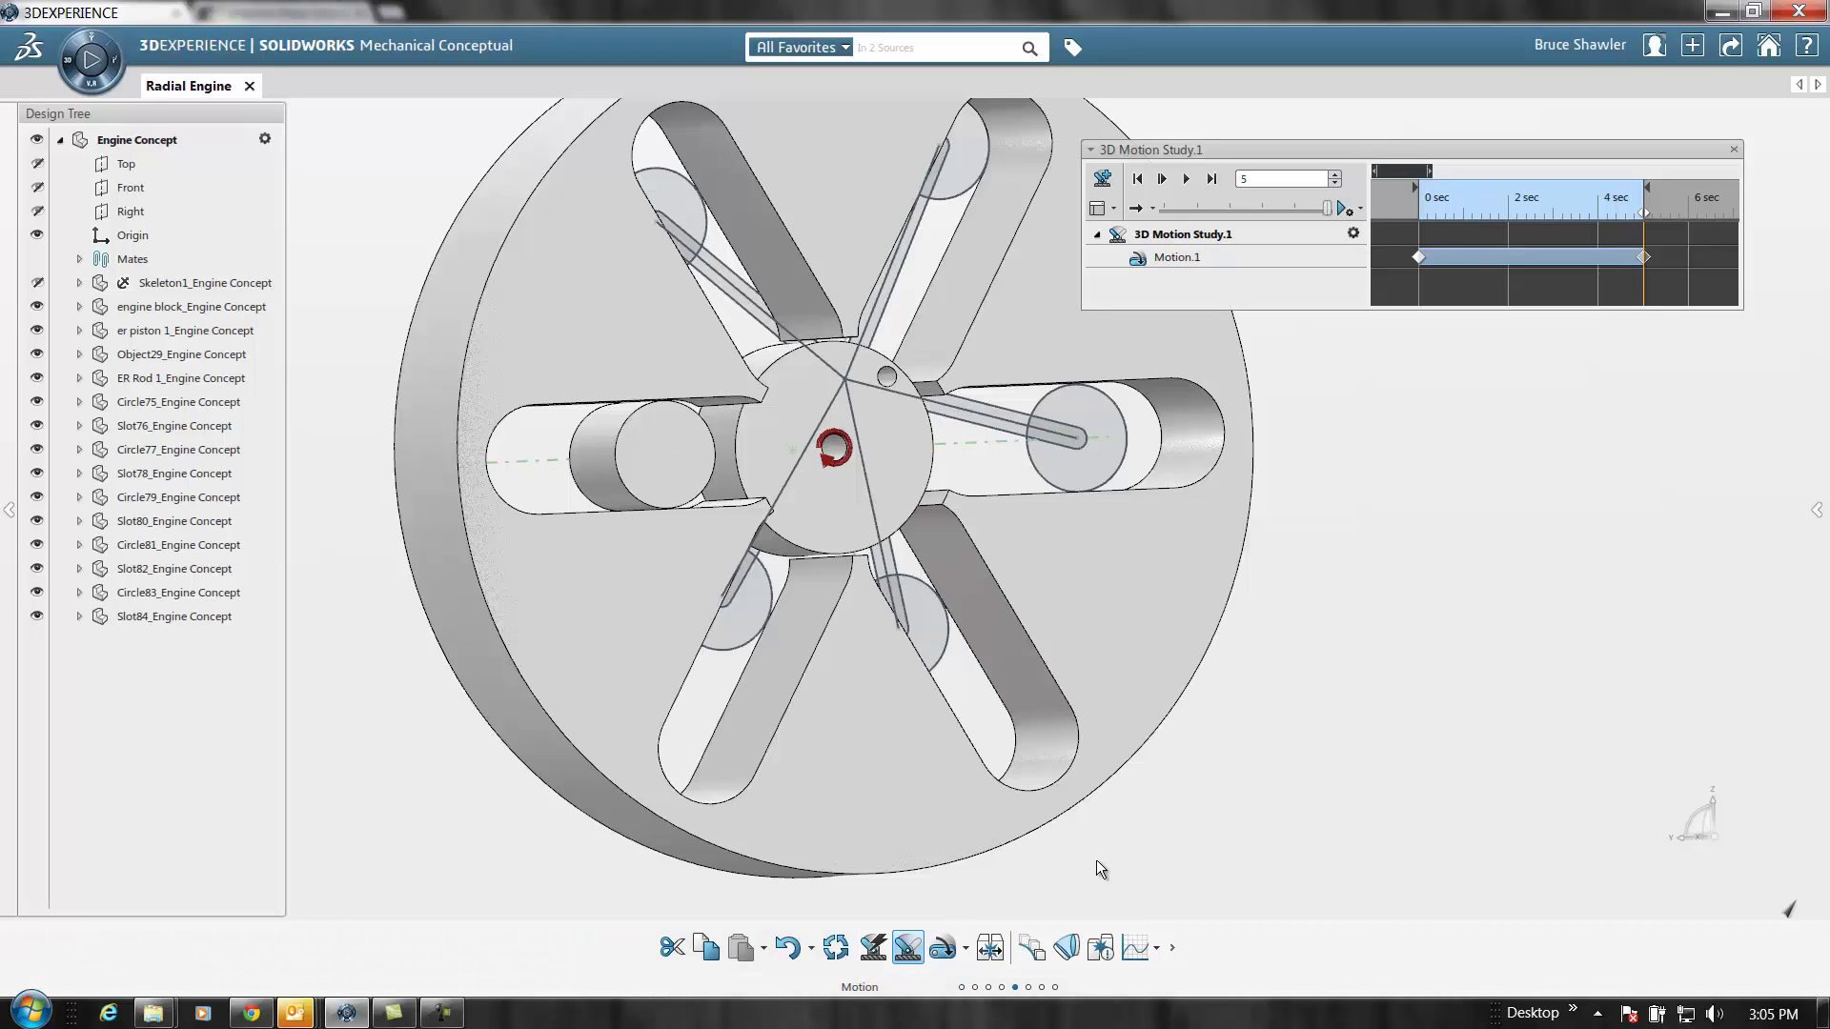
left_click(1734, 149)
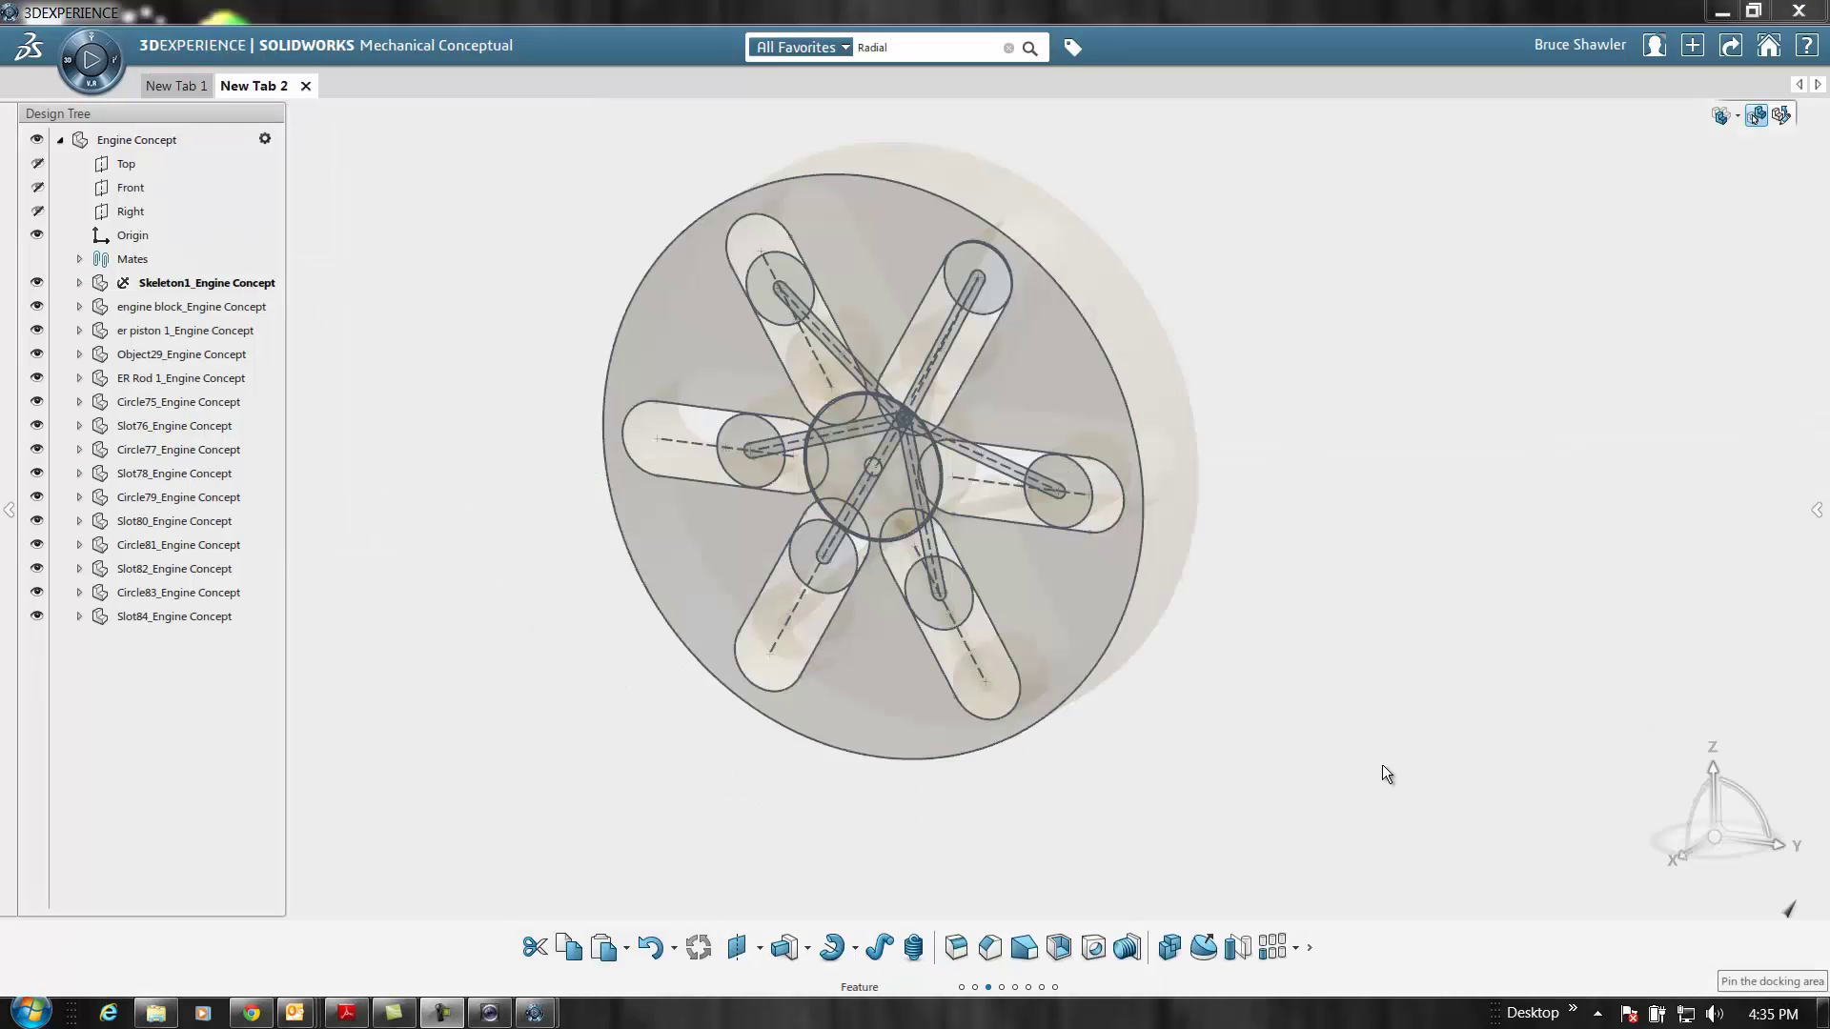